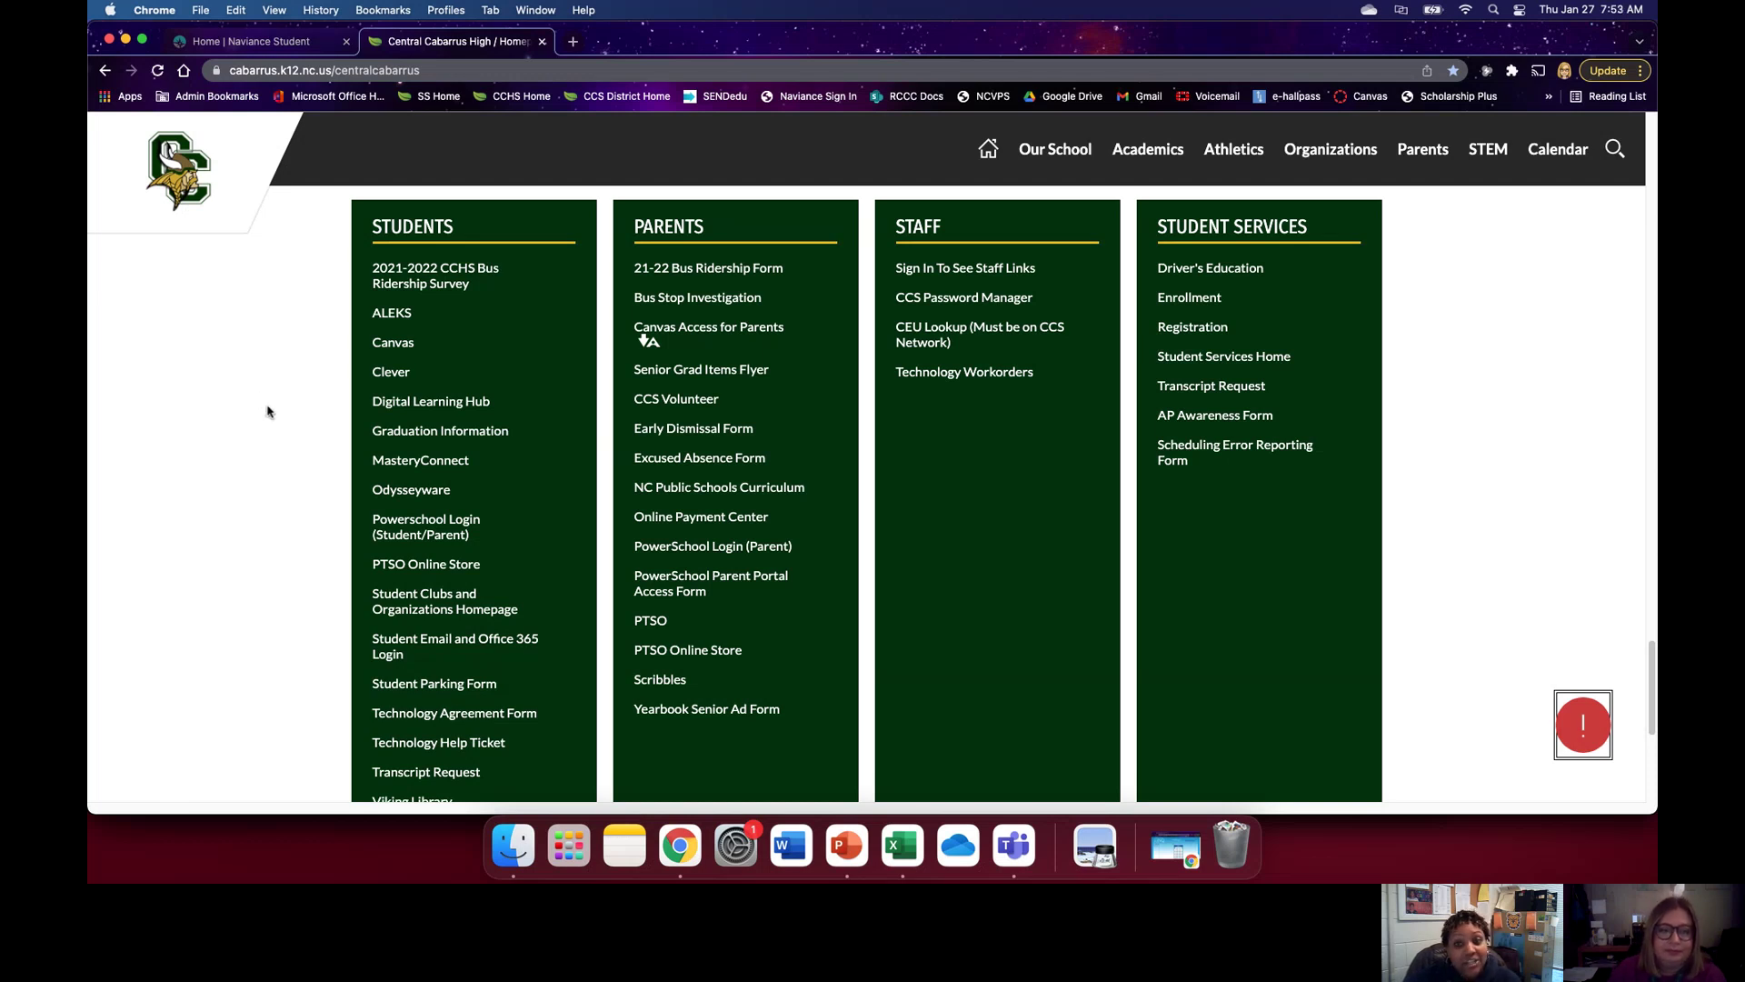
# Step: Open the Clever login page from the school's student links, and open Manage Course Plans in Naviance Student
pyautogui.click(391, 373)
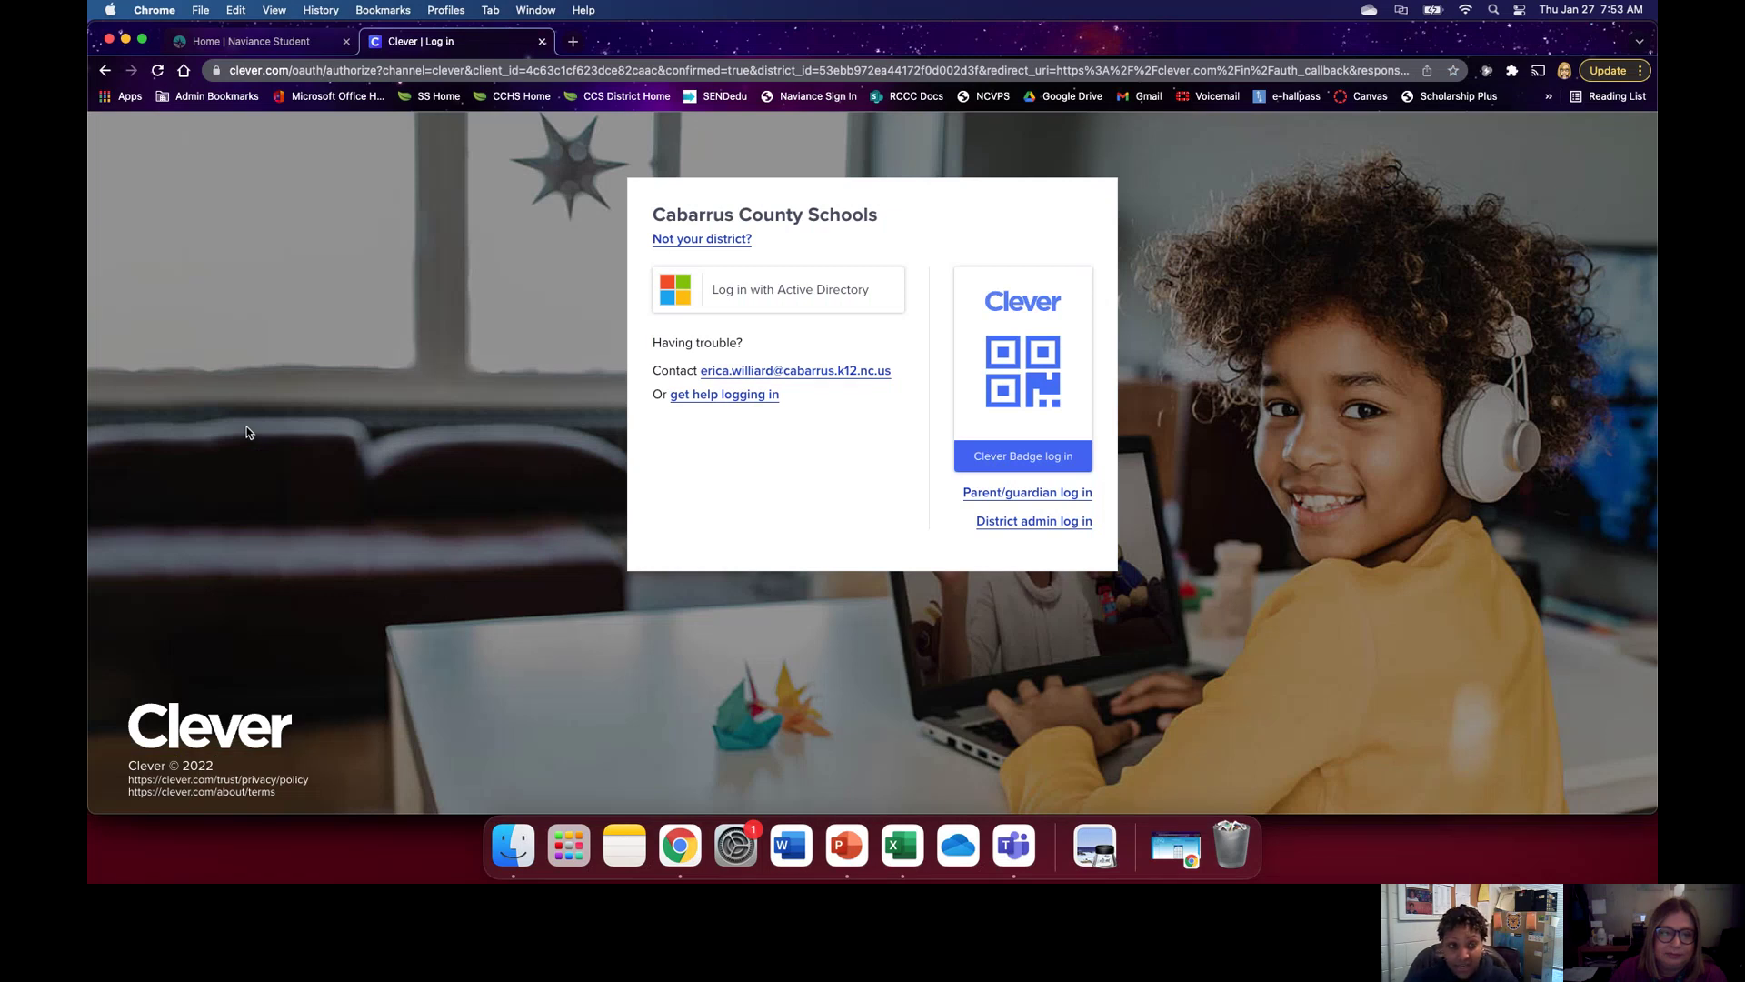
pyautogui.click(232, 41)
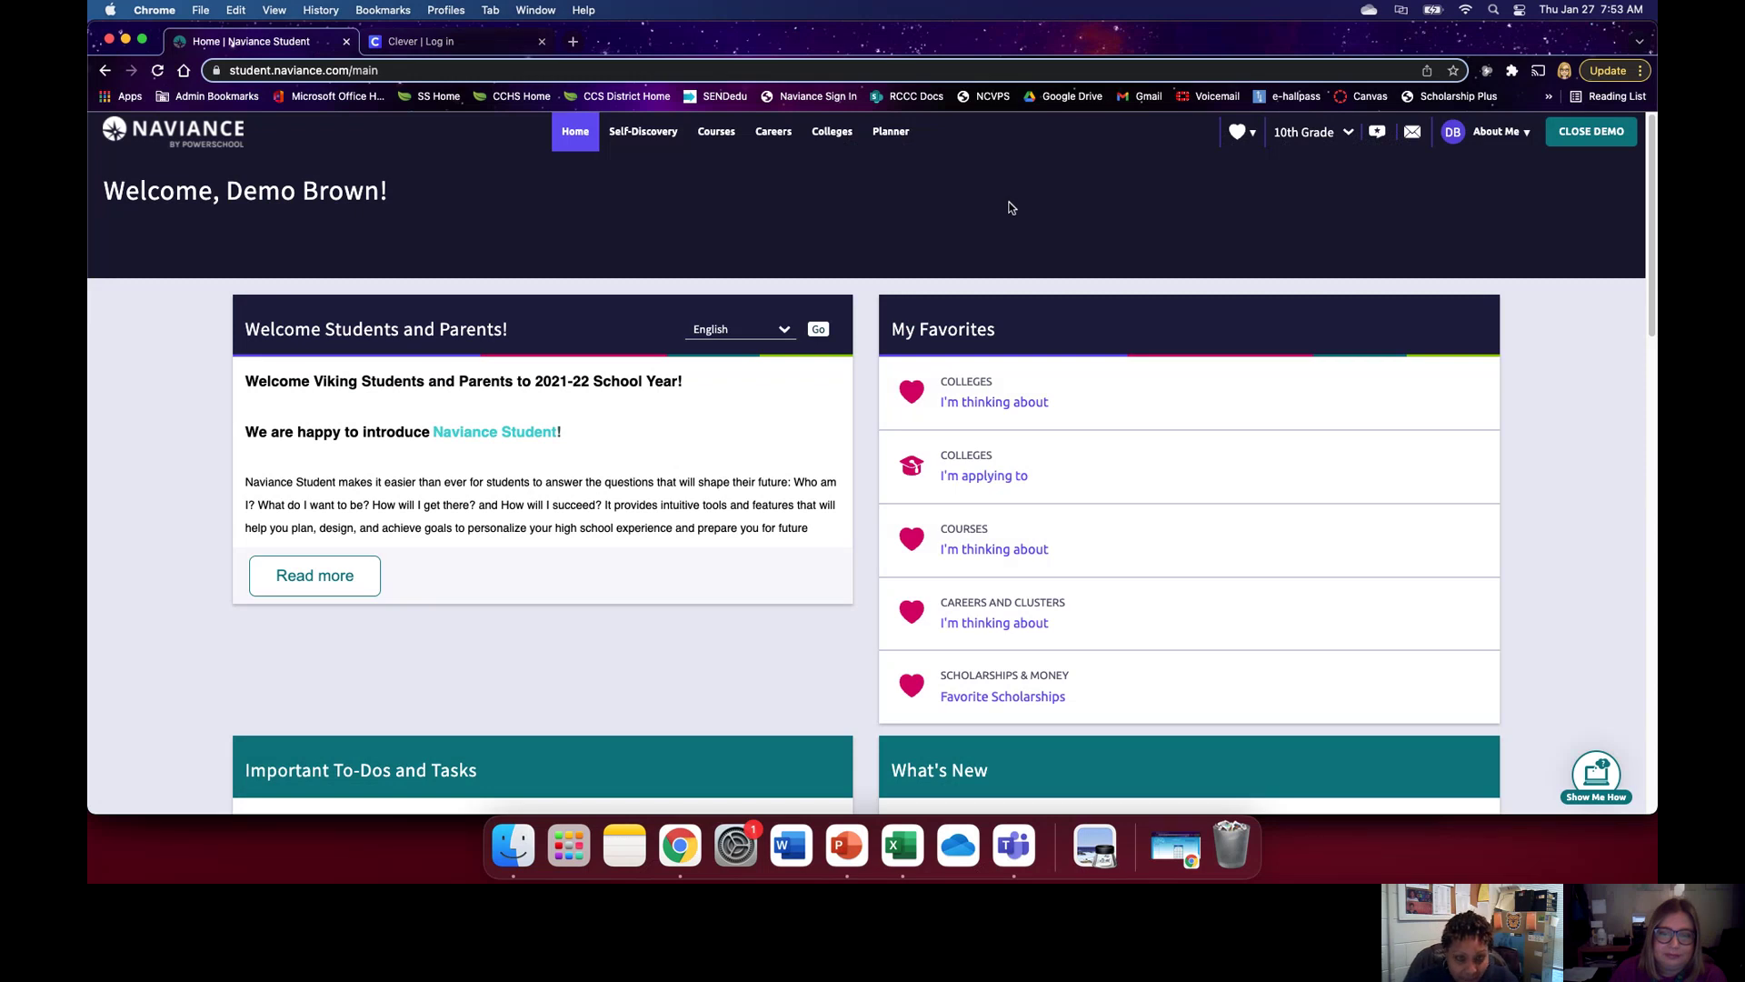
pyautogui.click(732, 126)
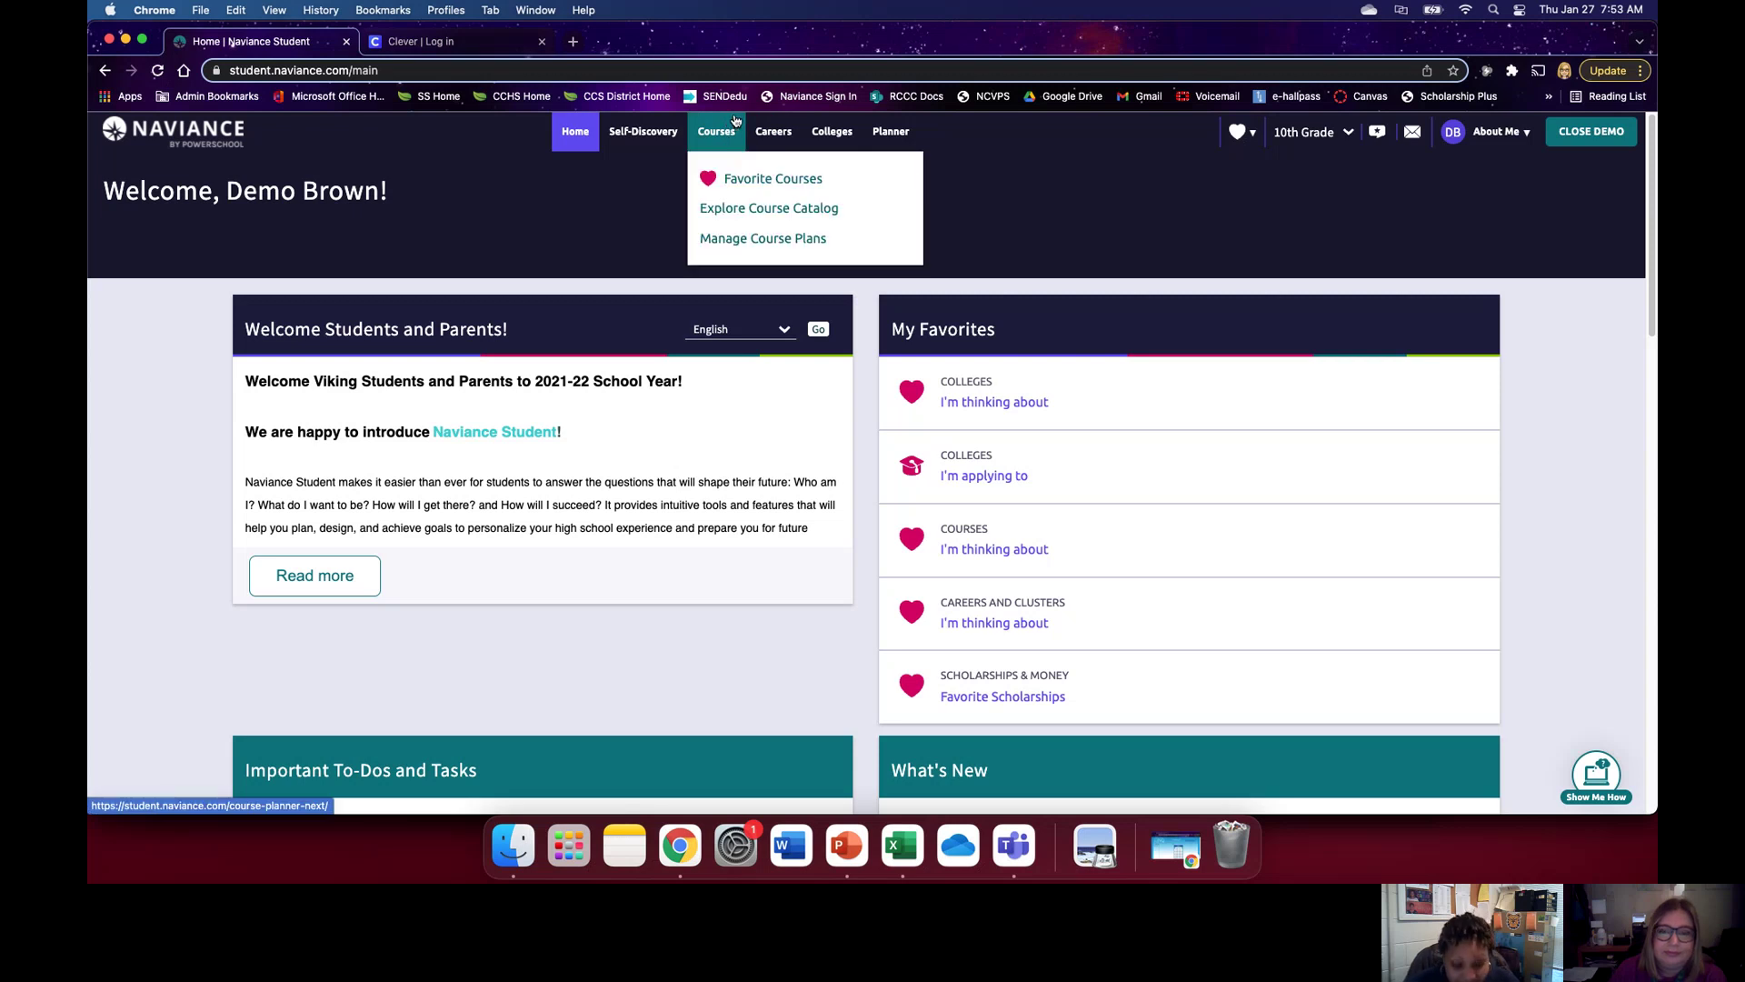
pyautogui.click(752, 242)
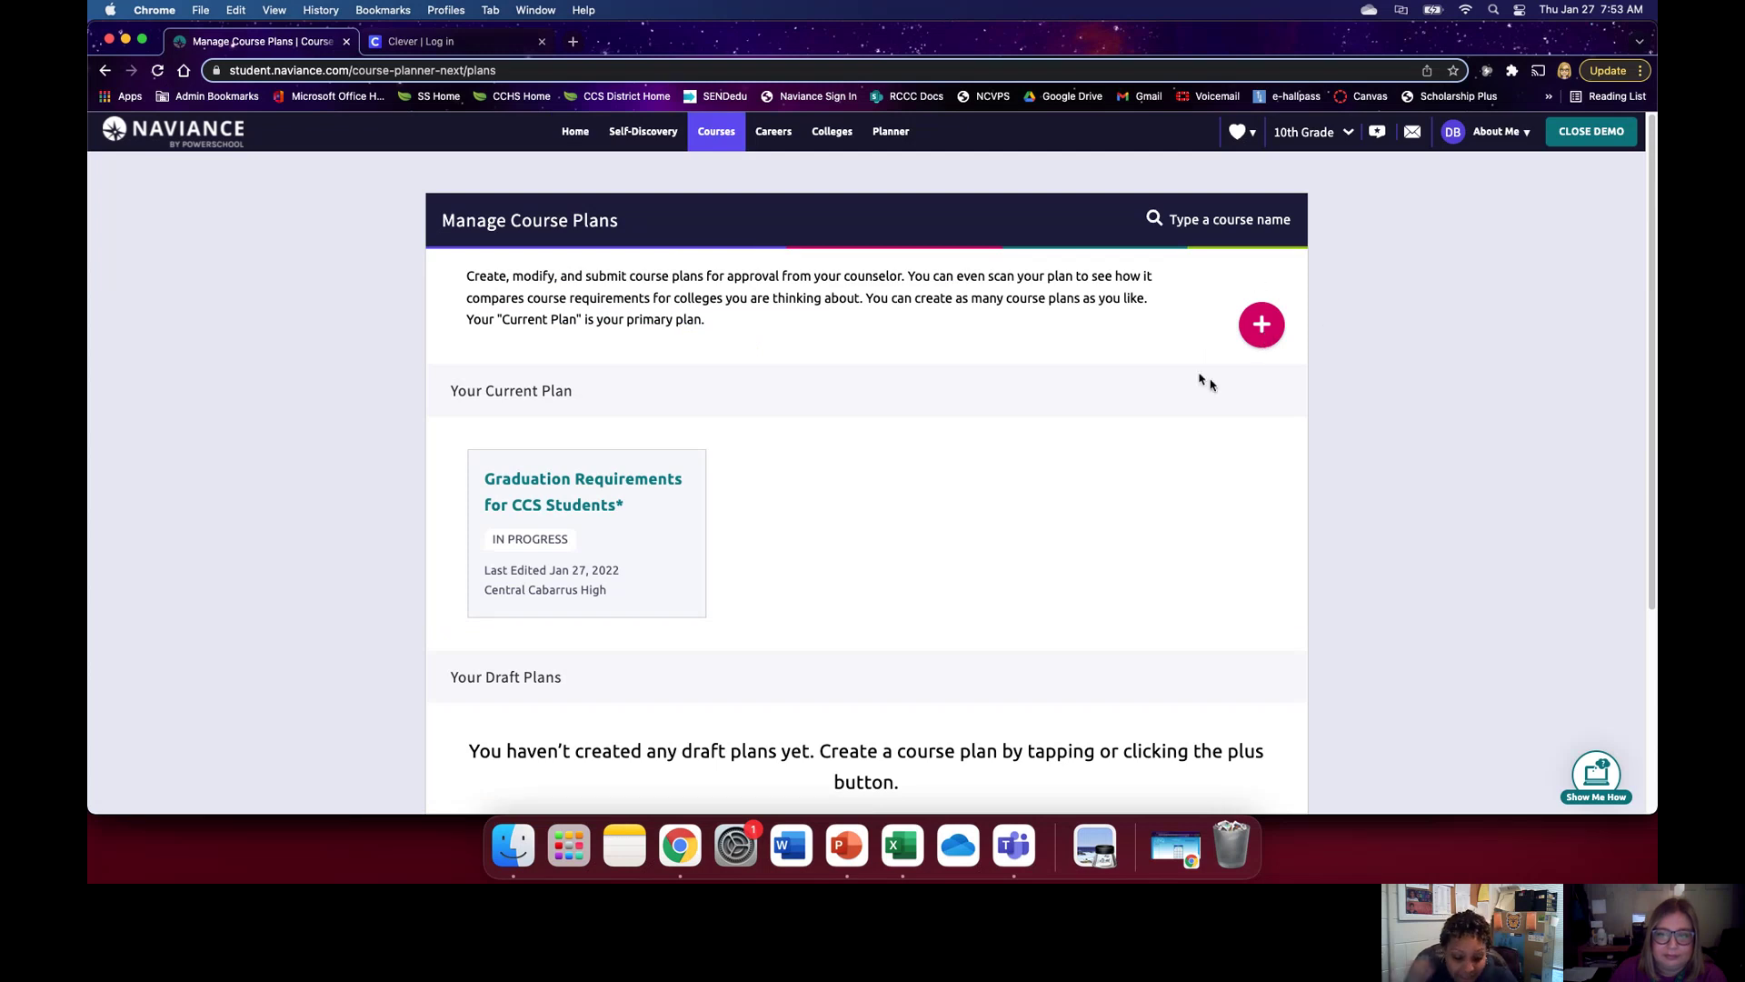
# Step: Create a new course plan from the Central Cabarrus Plan of Study for Central Cabarrus High, without copying courses from an existing plan
pyautogui.click(1267, 326)
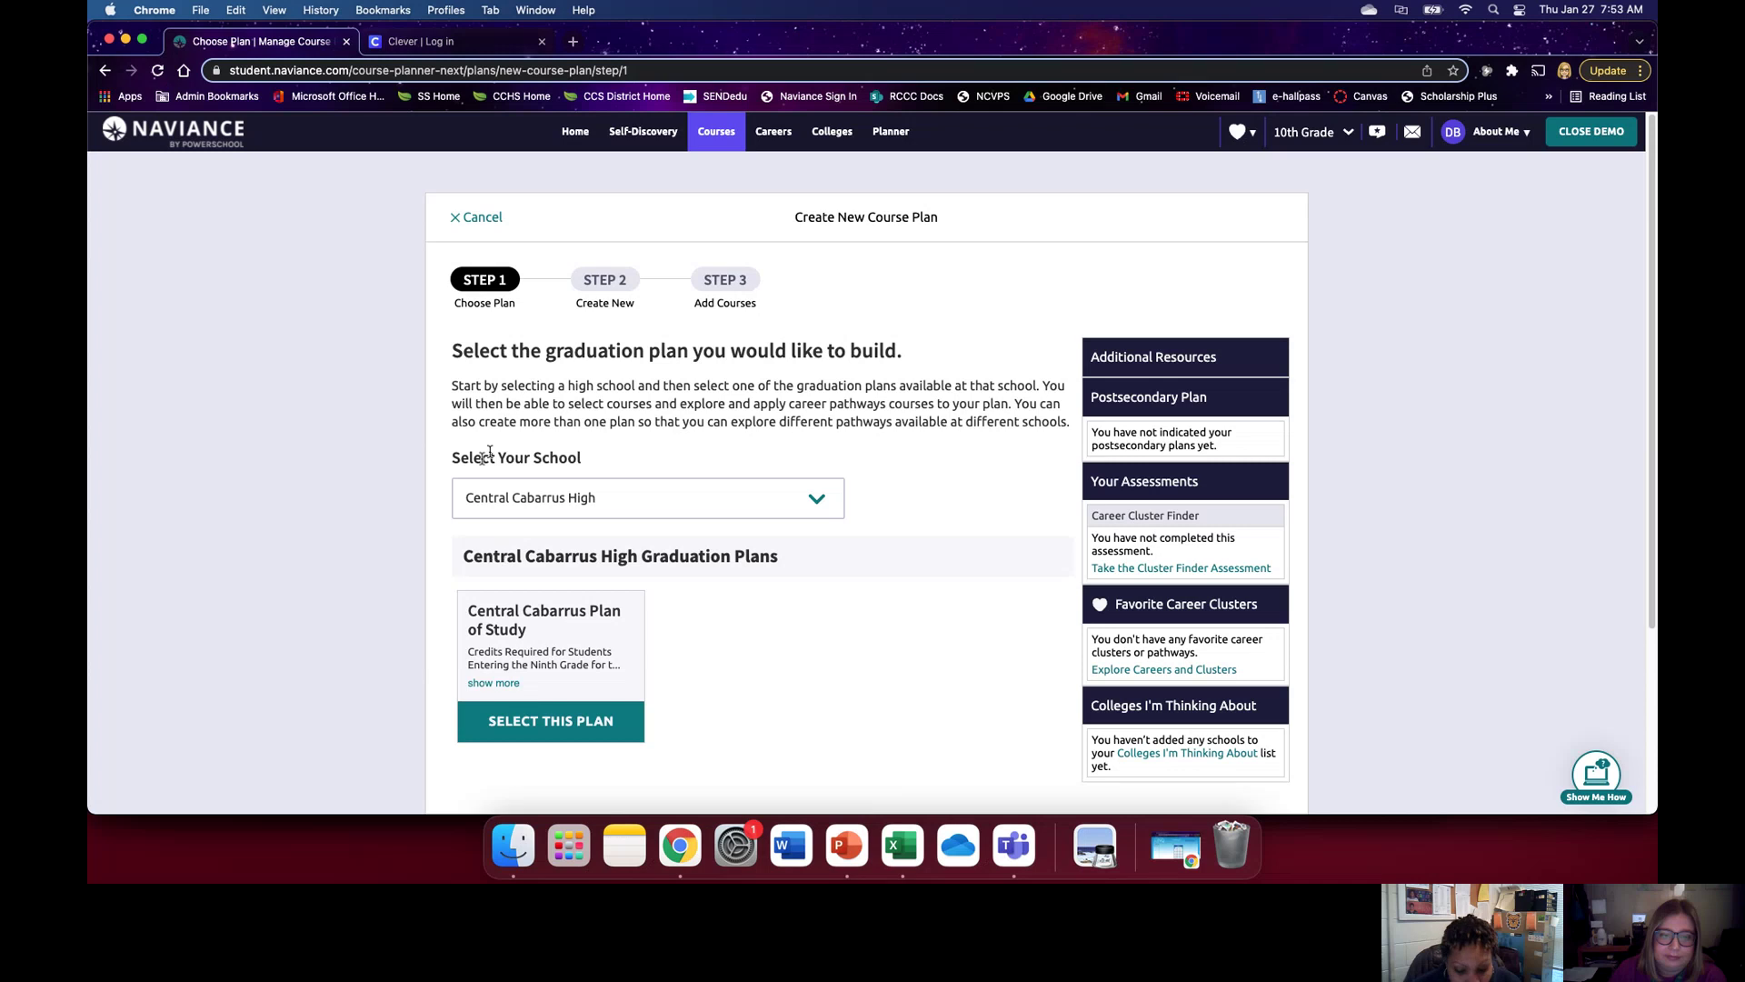
pyautogui.click(574, 720)
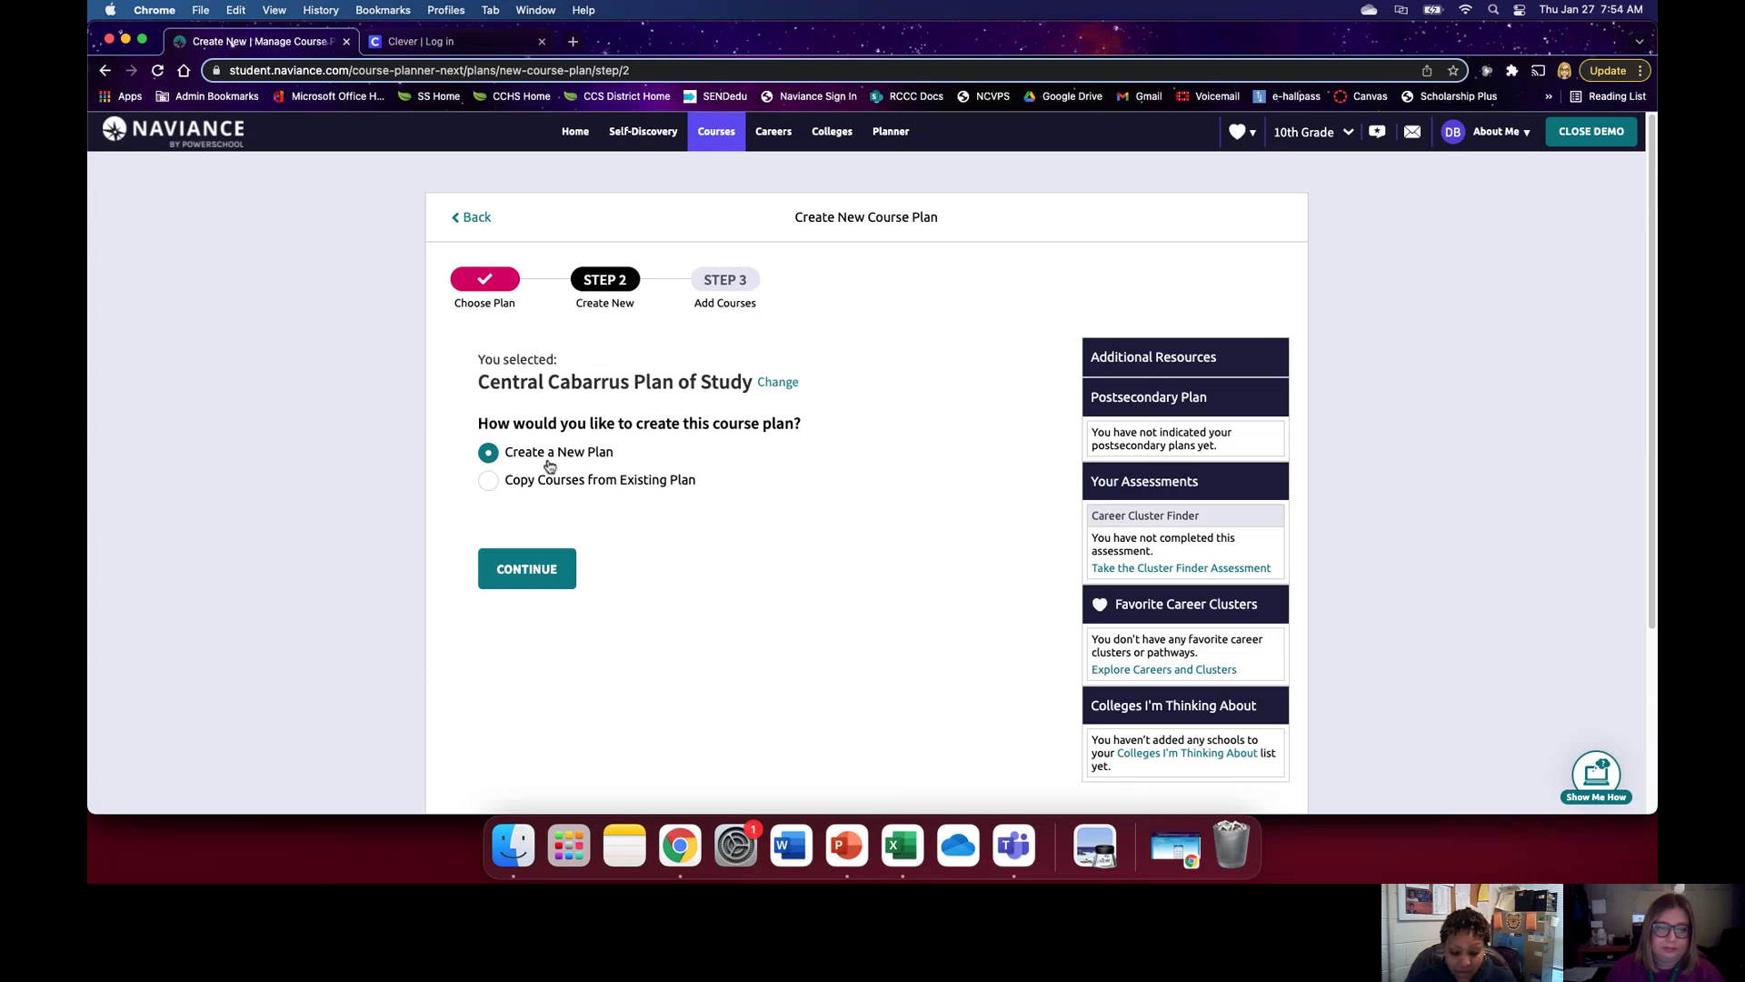
pyautogui.click(567, 576)
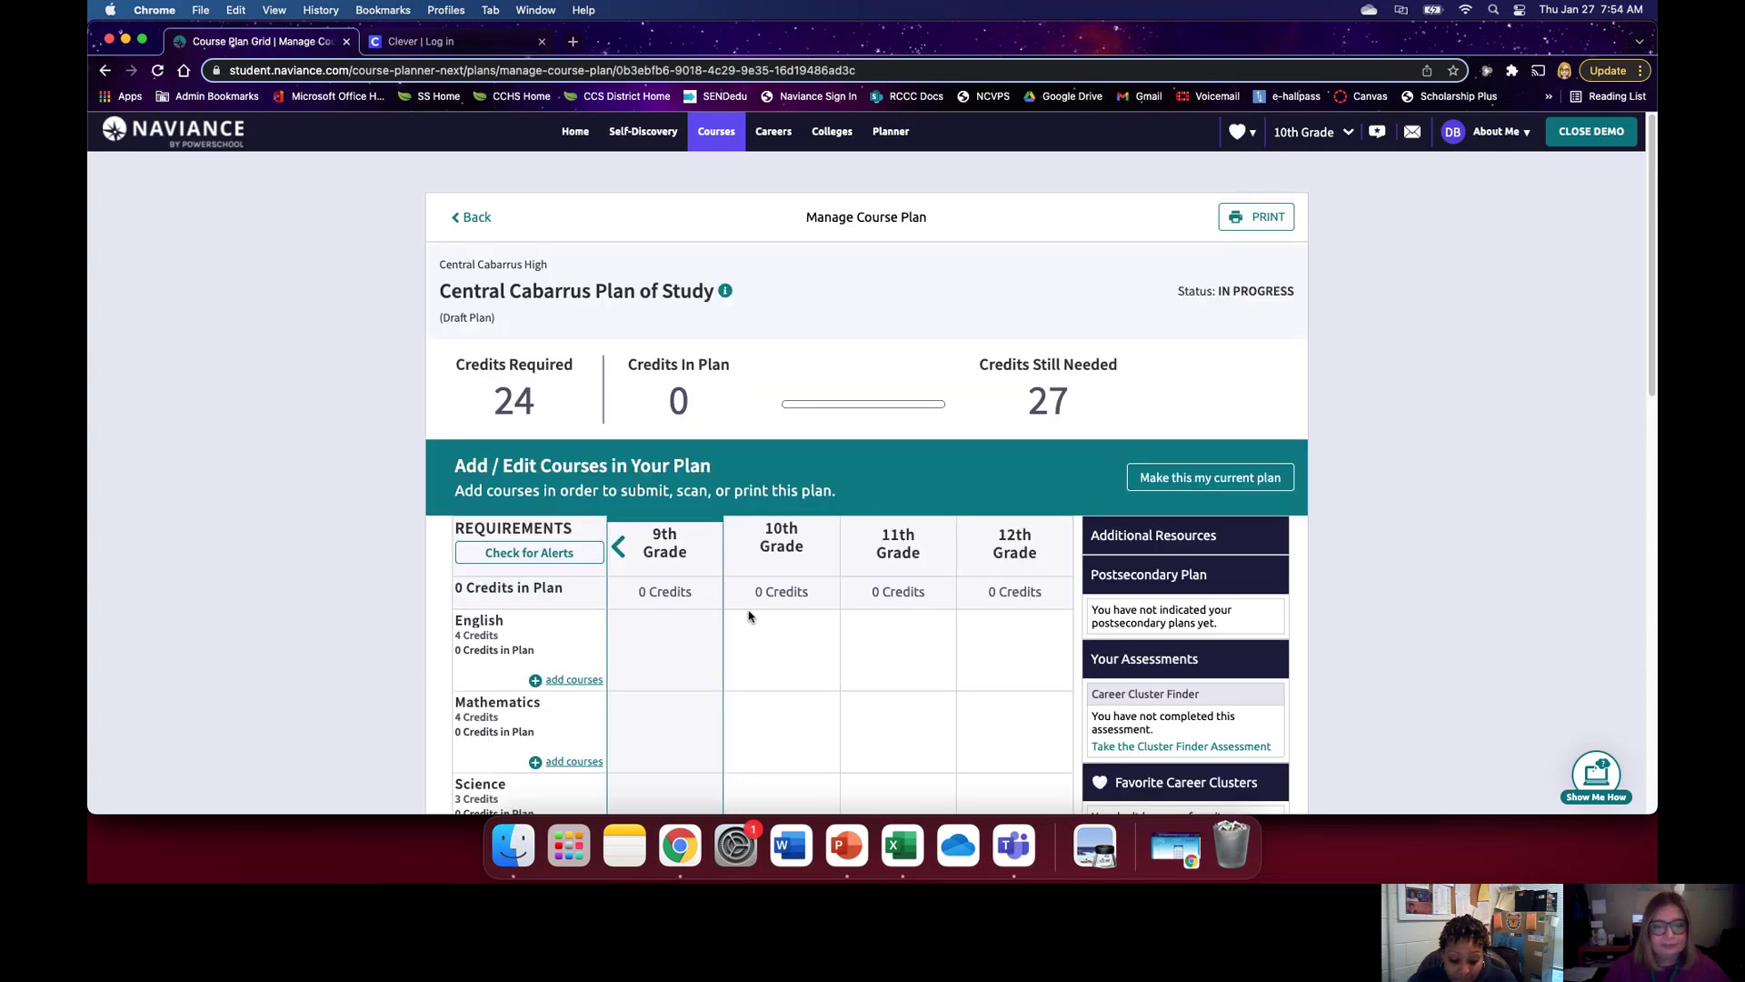
# Step: Look over the draft plan's credit summary, subject requirements, grade-level columns and option to make it the current plan
pyautogui.scroll(-5, 1343, 506)
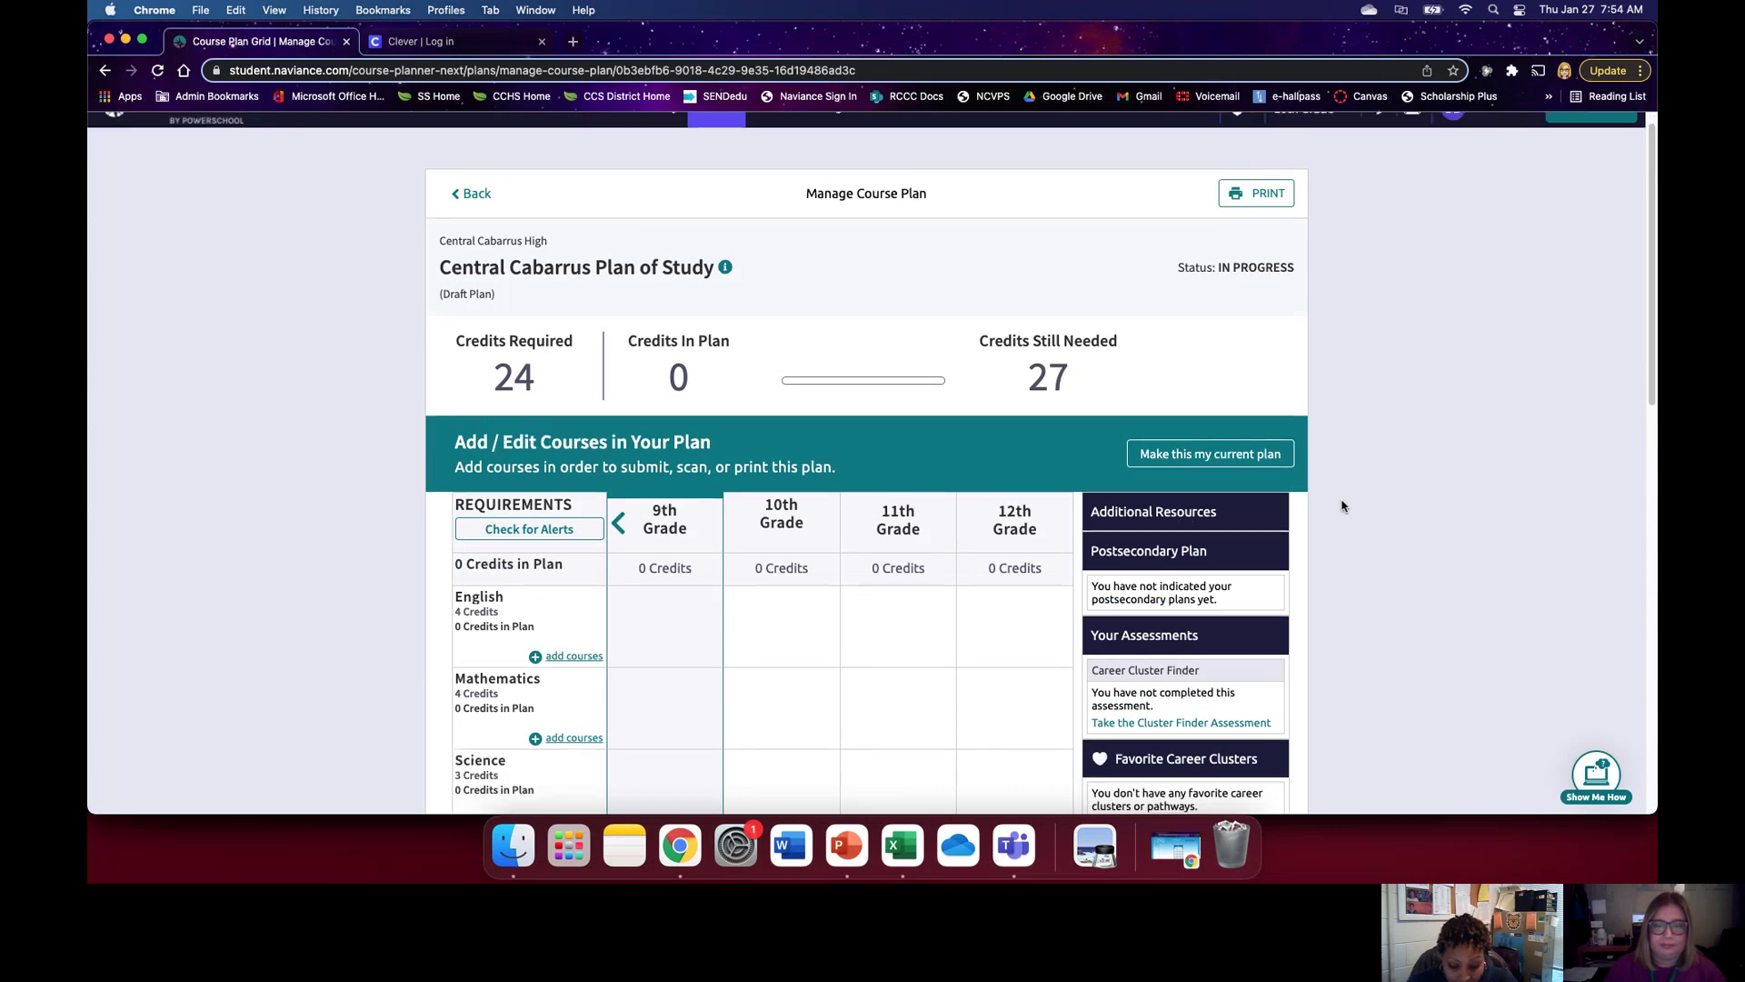
pyautogui.scroll(-5, 1342, 507)
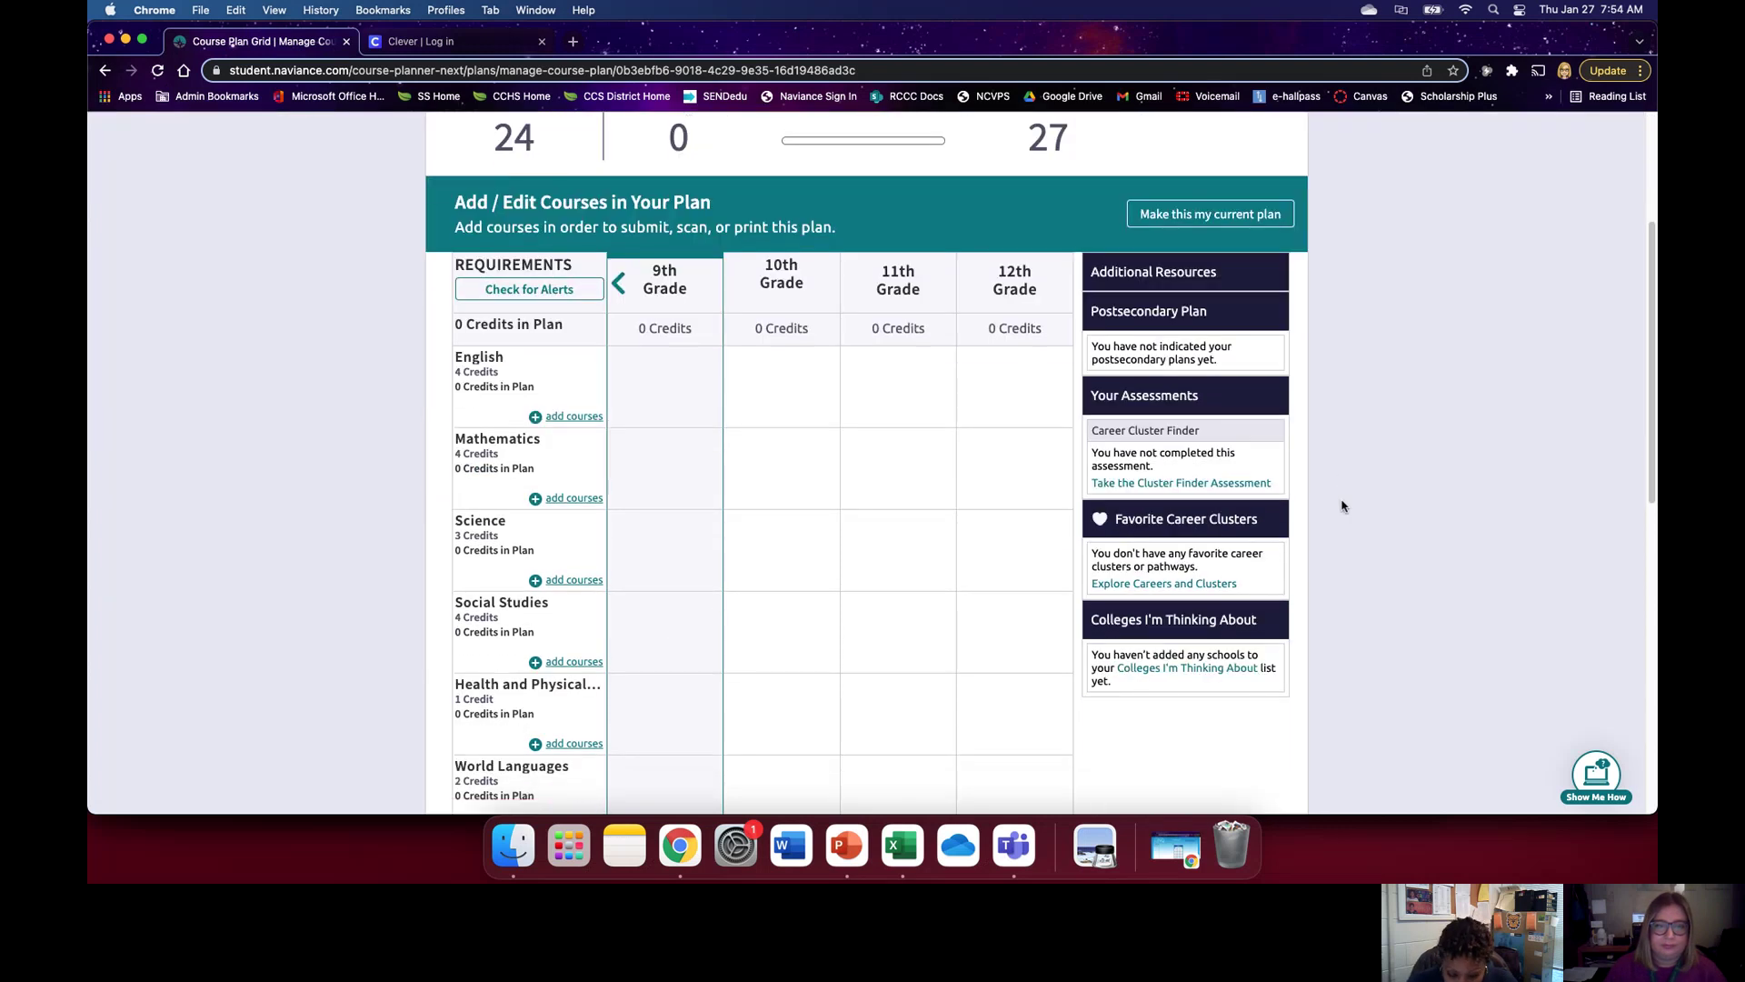
pyautogui.scroll(-10, 1342, 506)
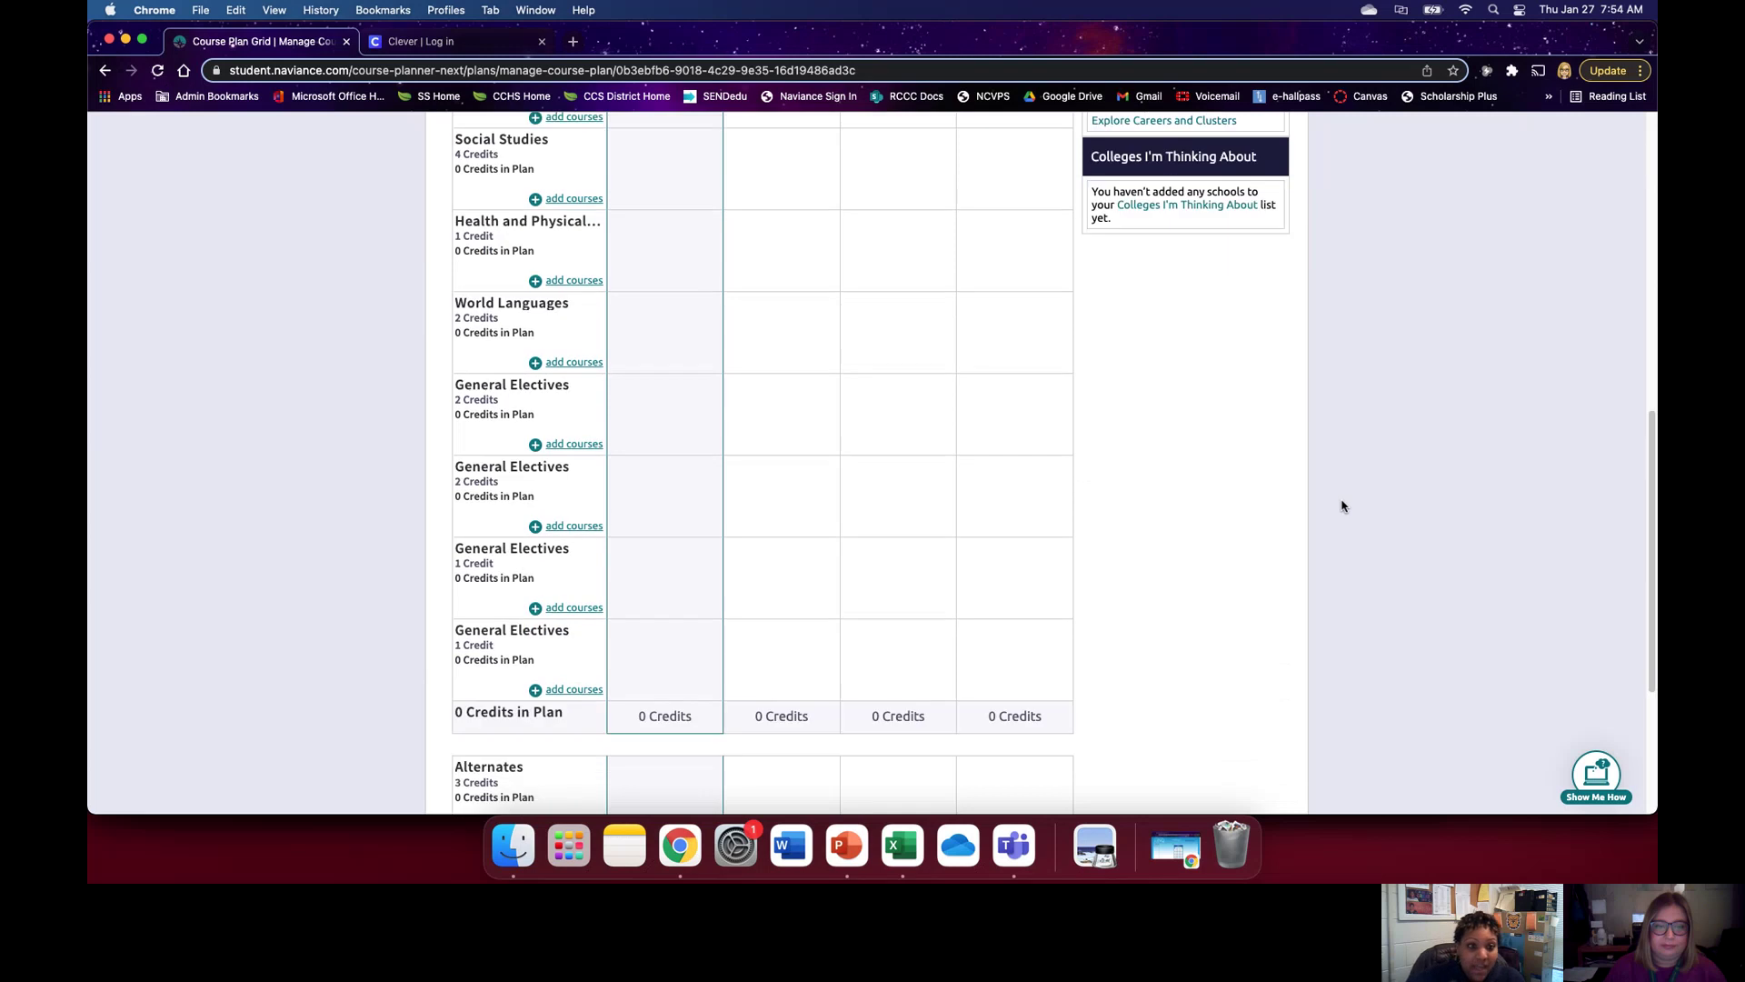
pyautogui.scroll(6, 1343, 506)
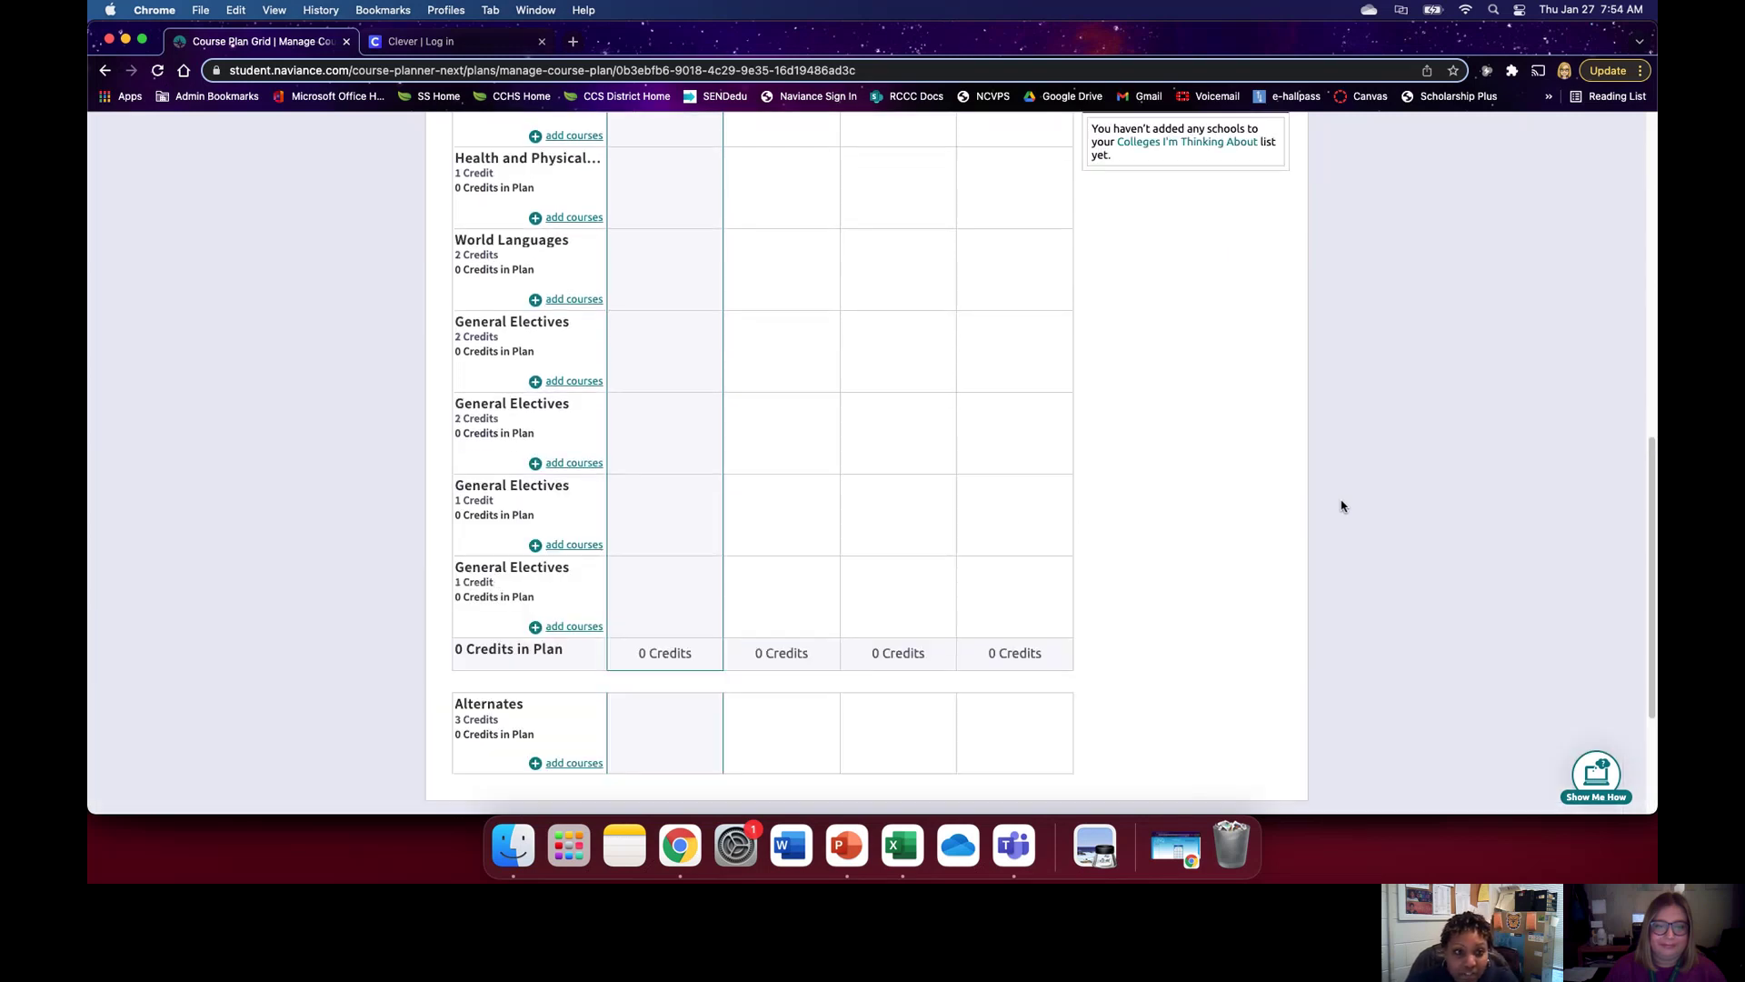
pyautogui.scroll(14, 1342, 507)
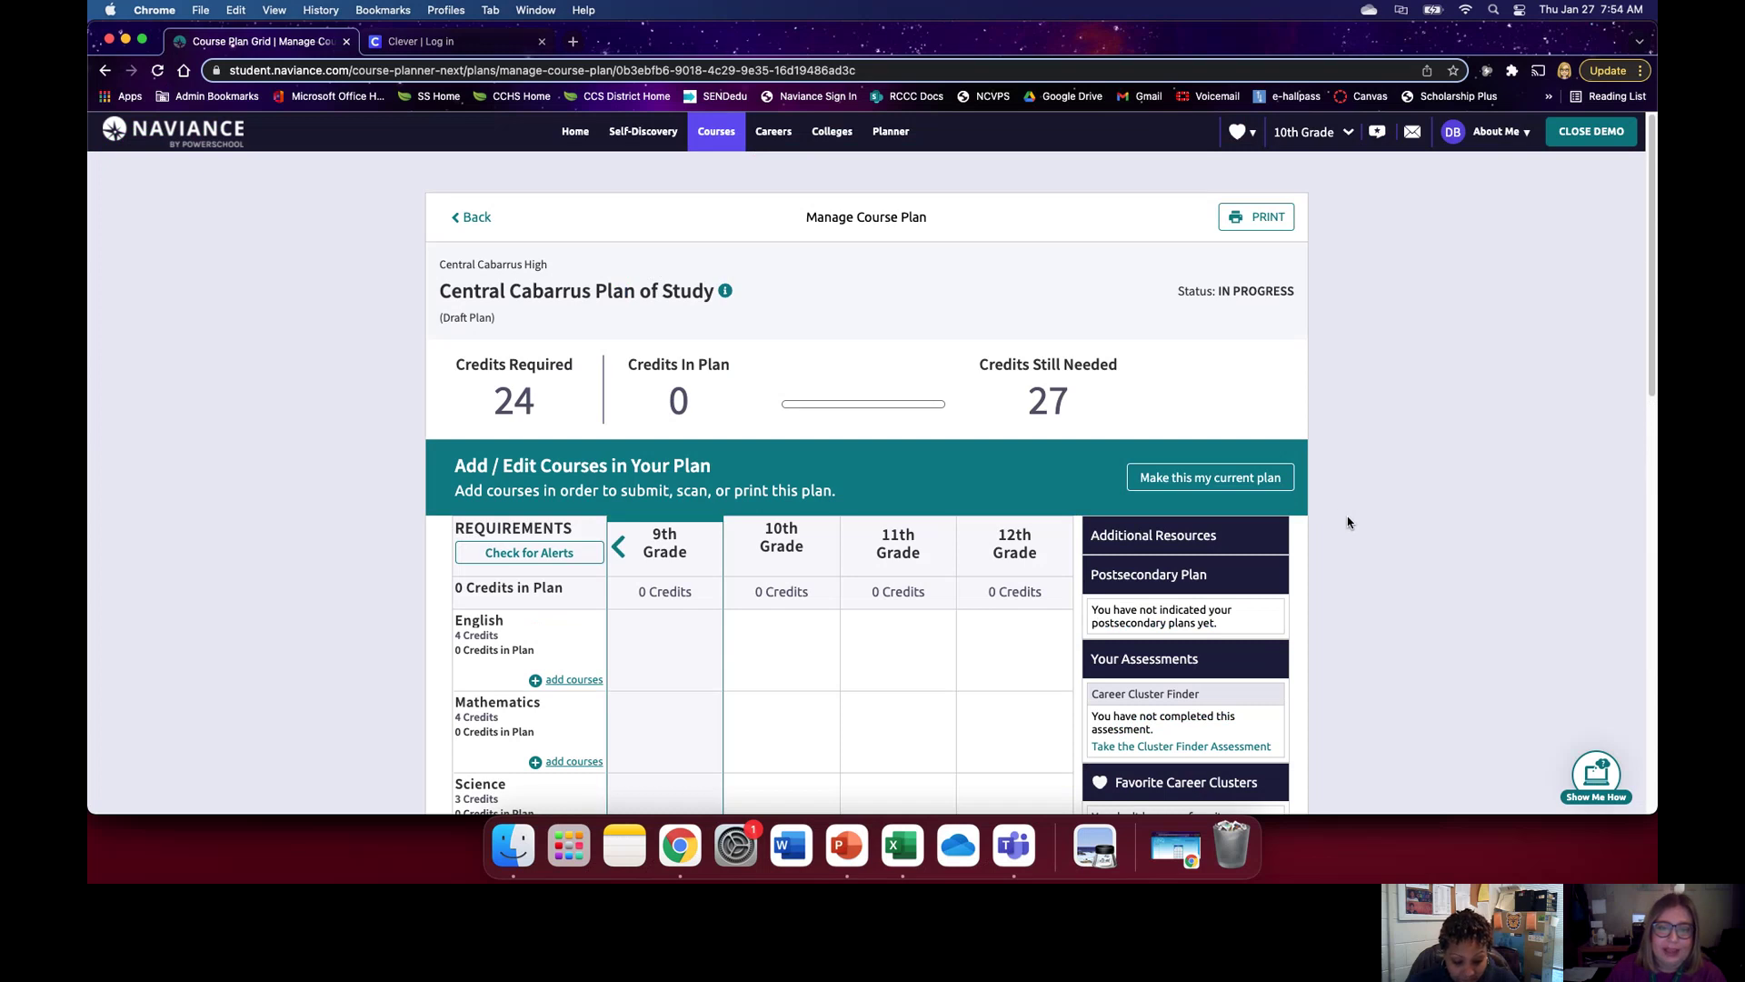
pyautogui.click(1246, 479)
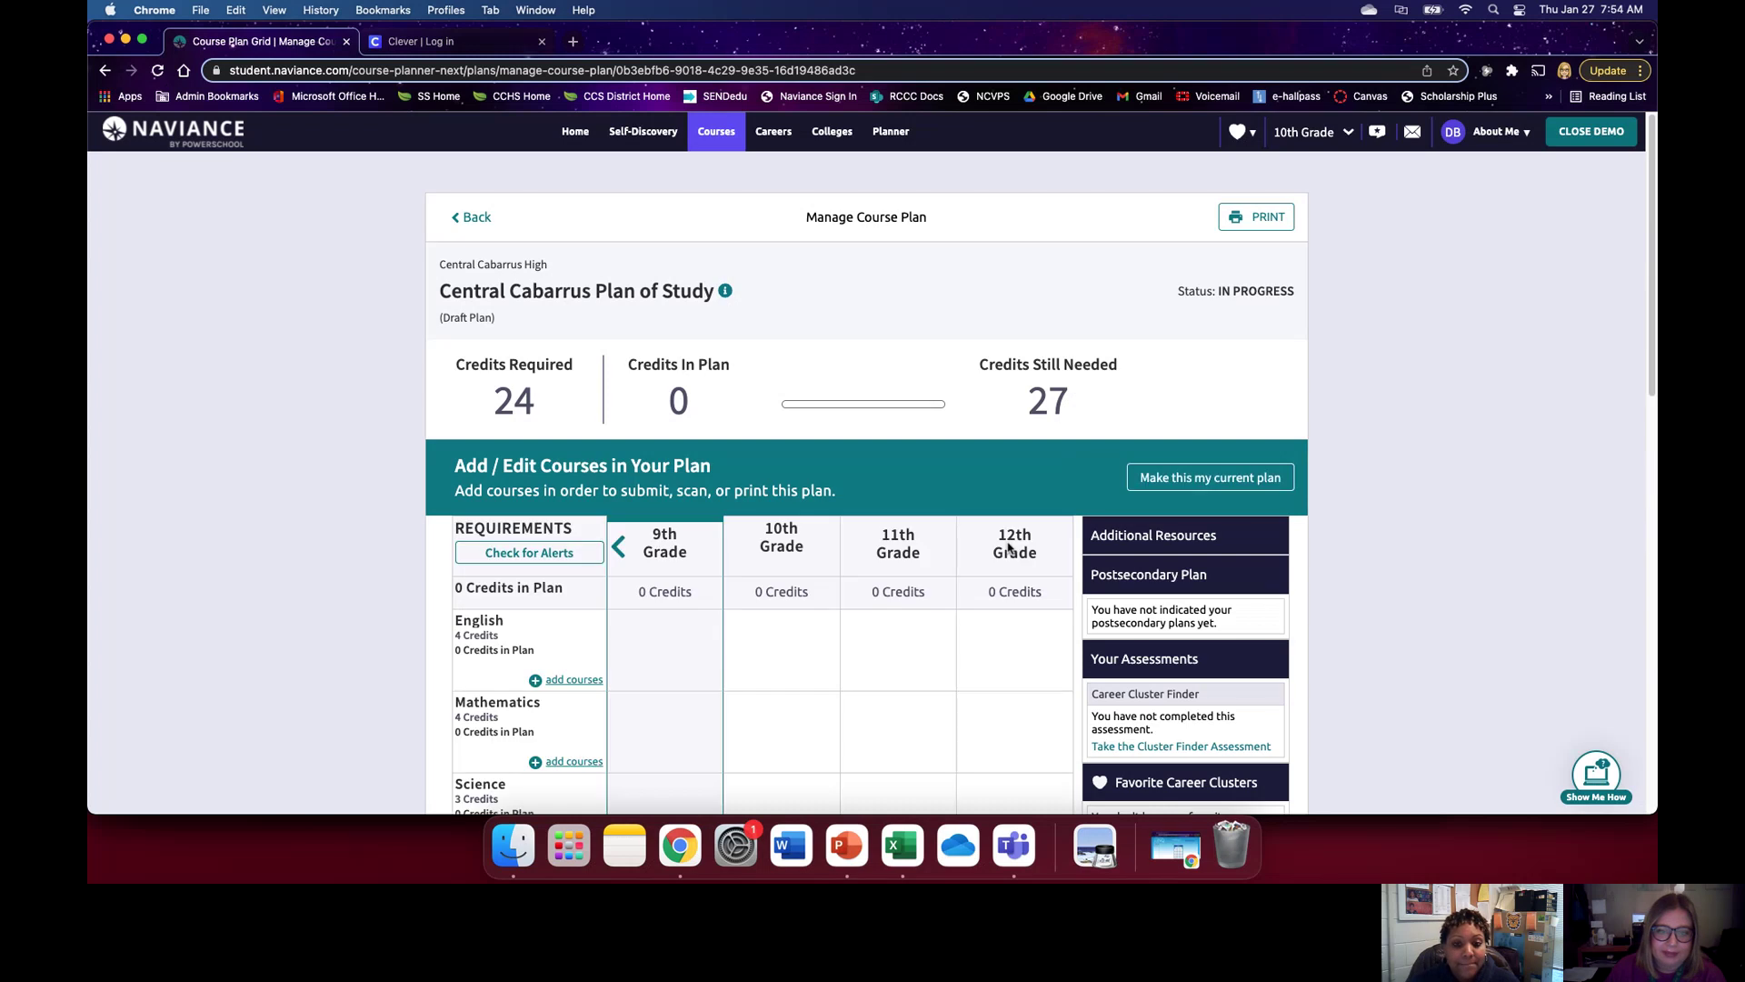
pyautogui.scroll(-5, 1008, 543)
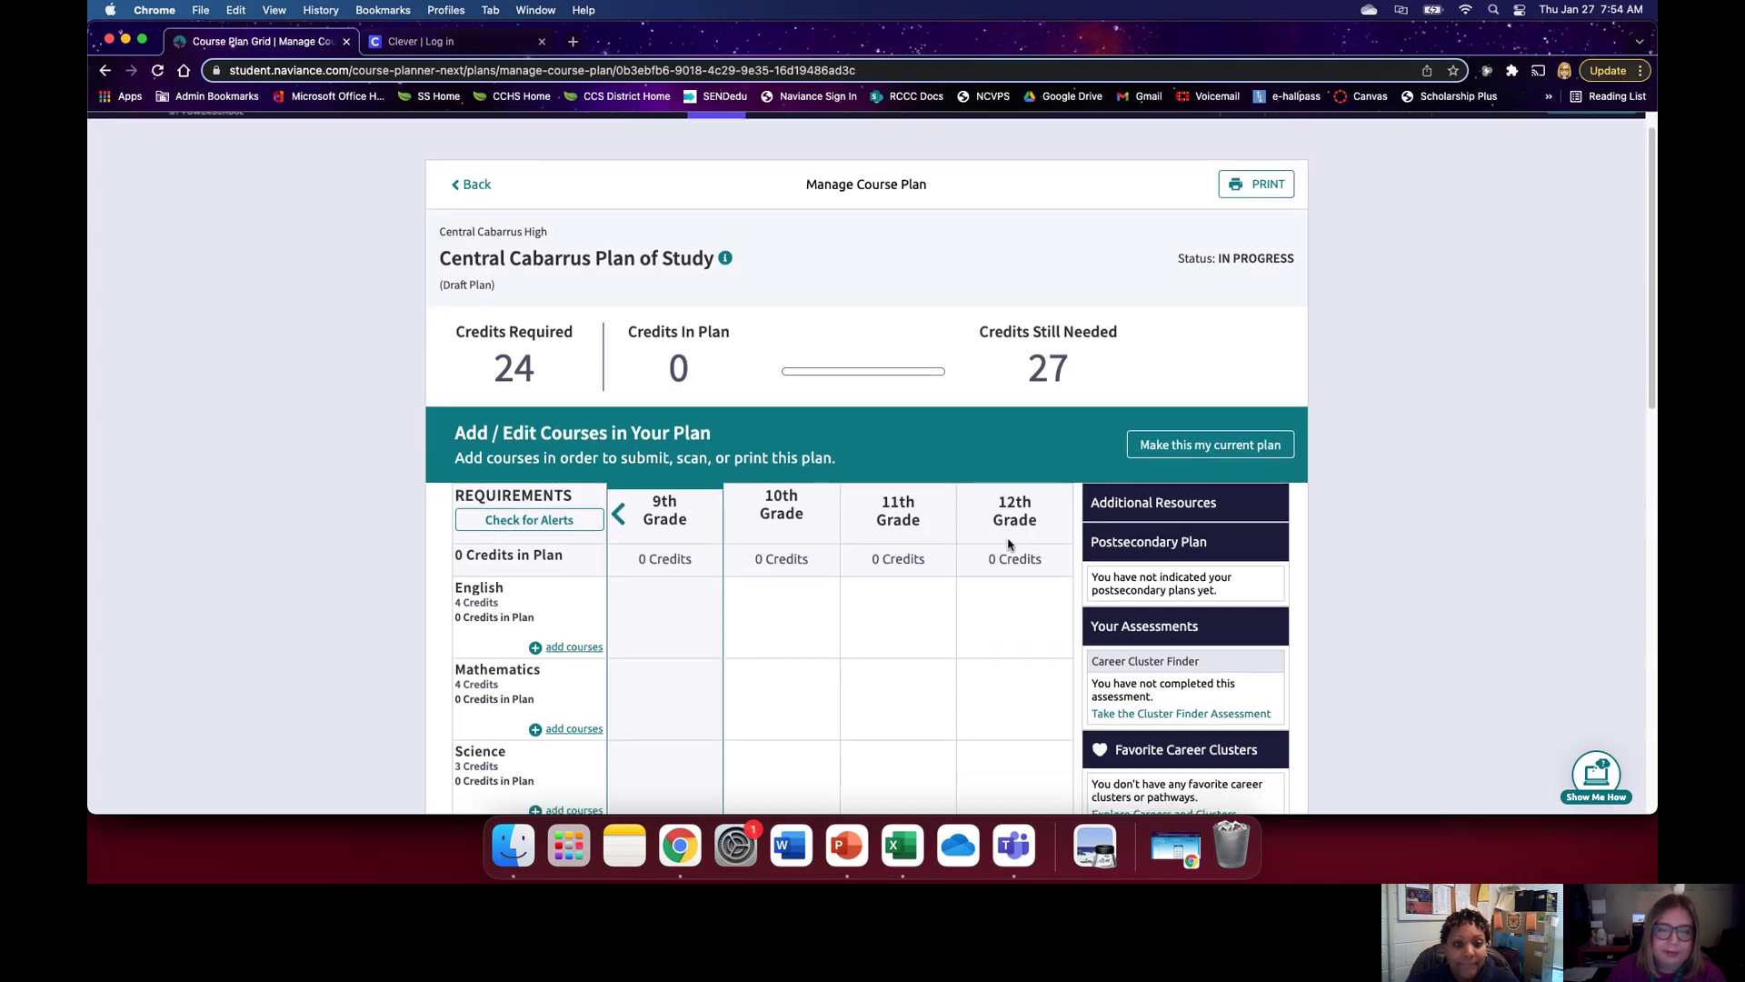
pyautogui.scroll(-1, 1008, 544)
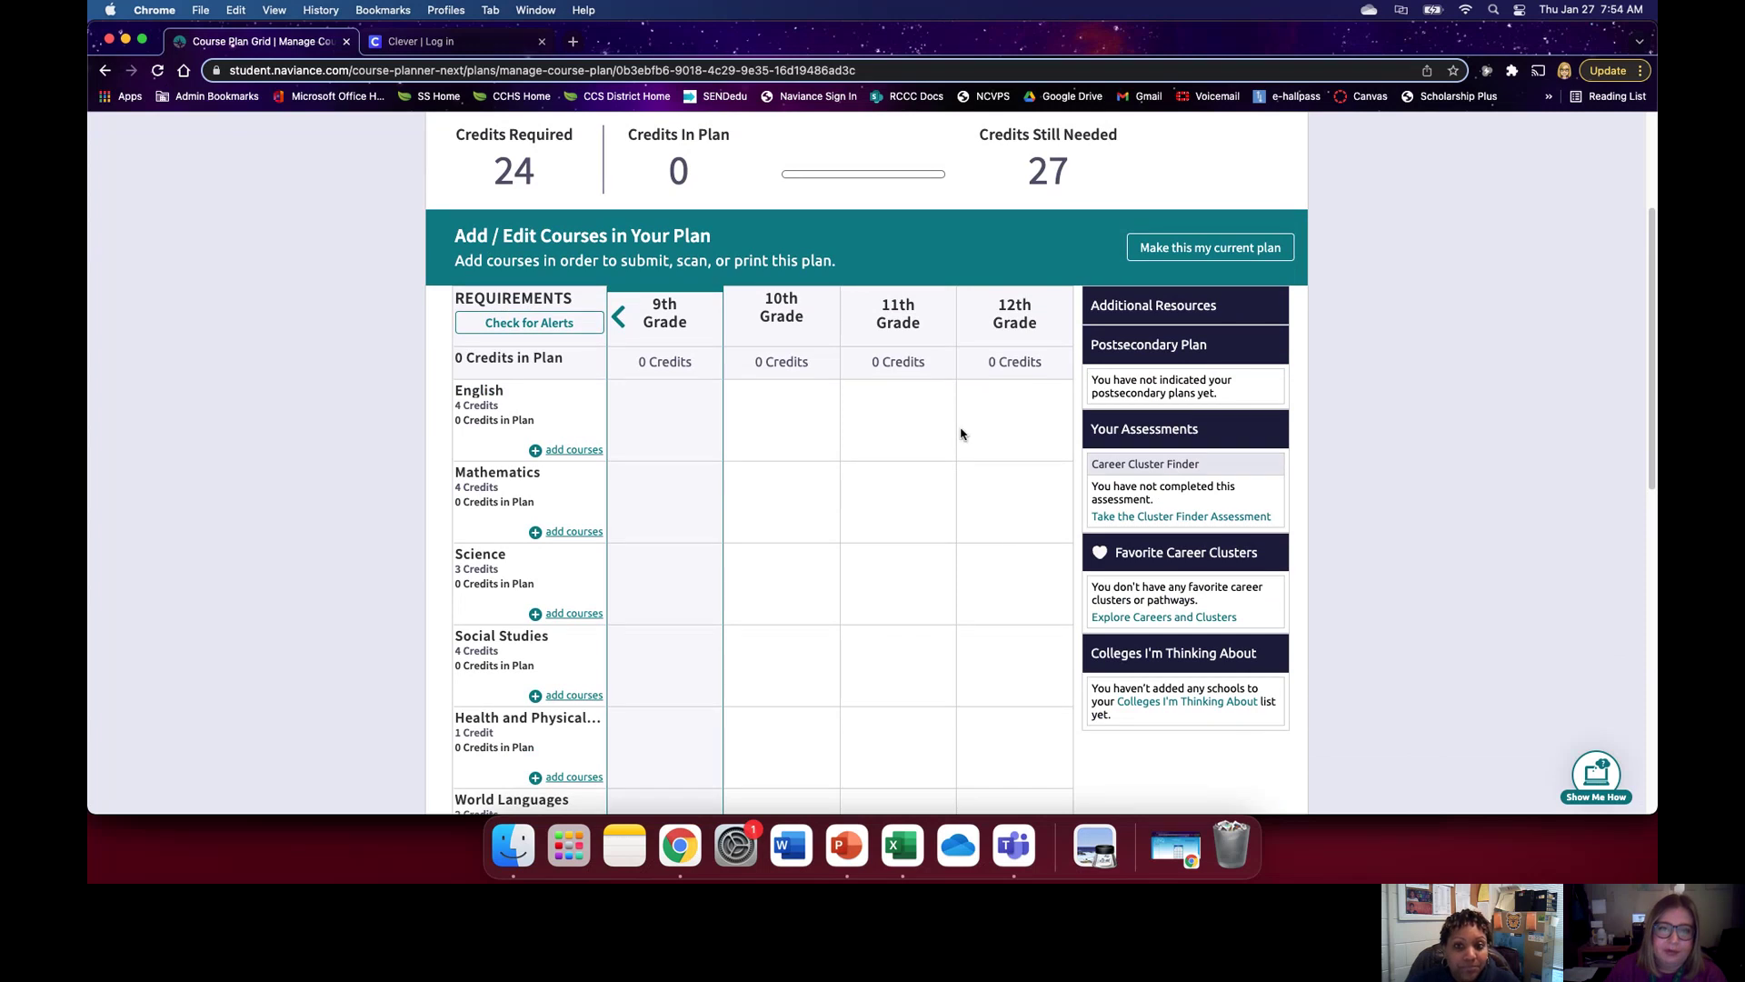
pyautogui.scroll(3, 964, 428)
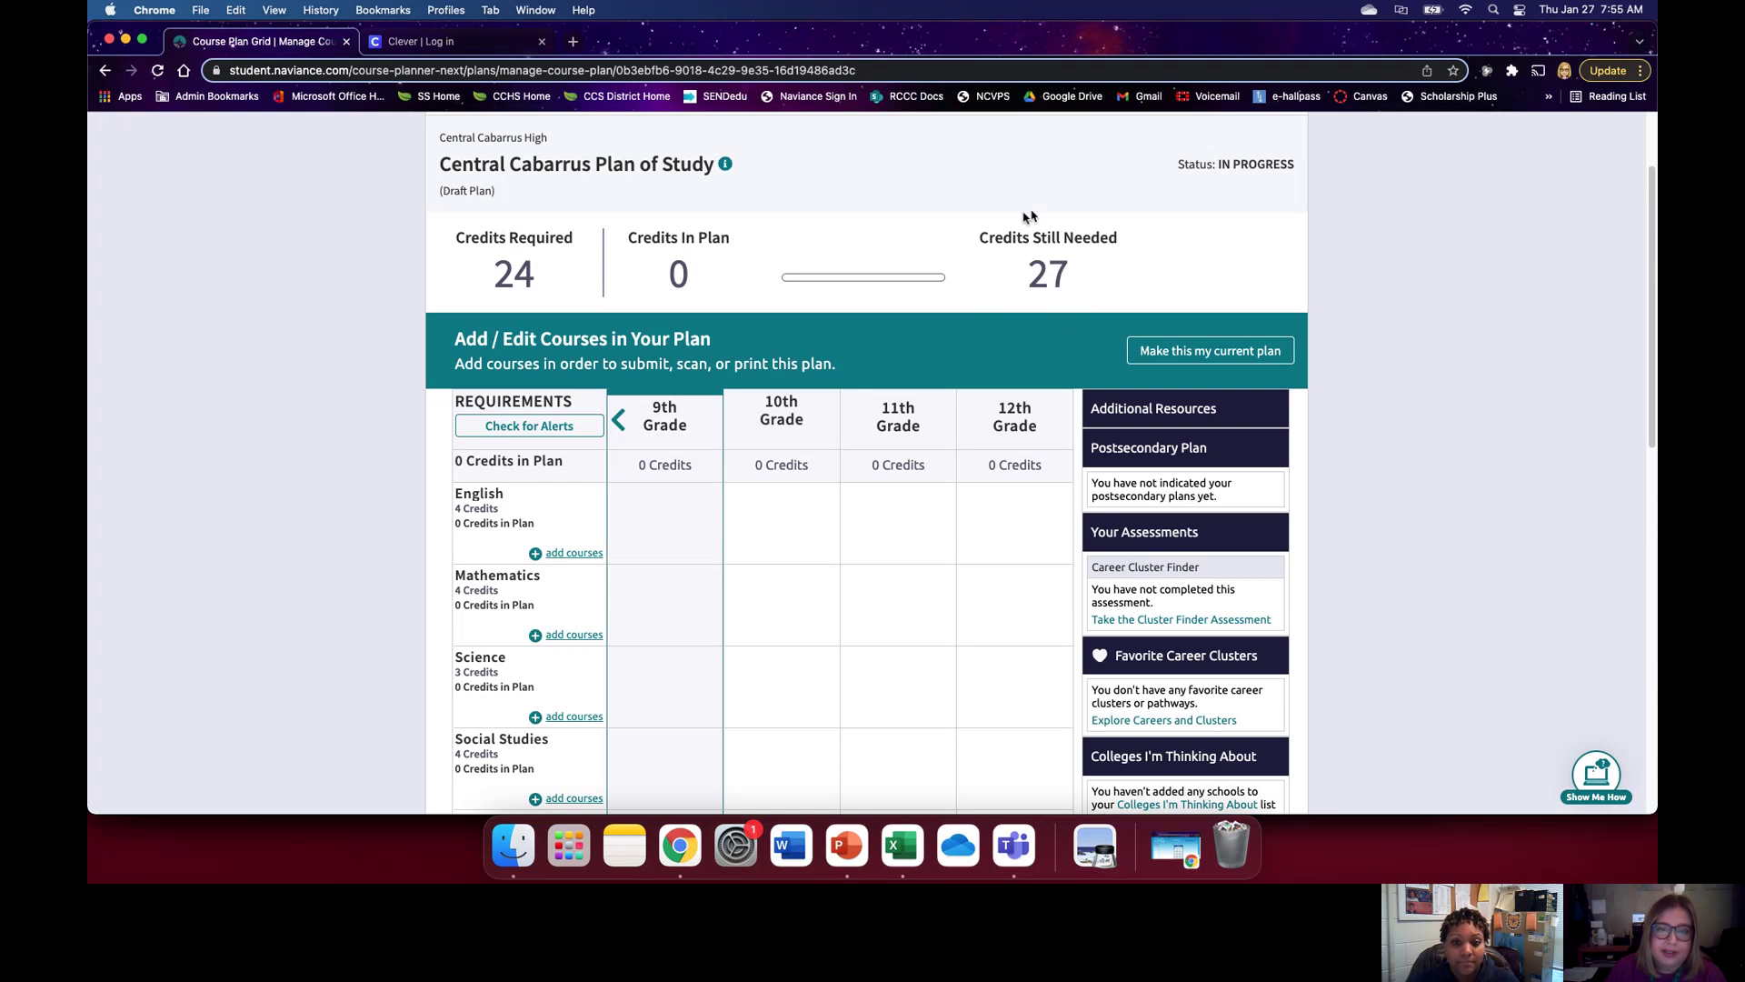
pyautogui.scroll(-1, 928, 568)
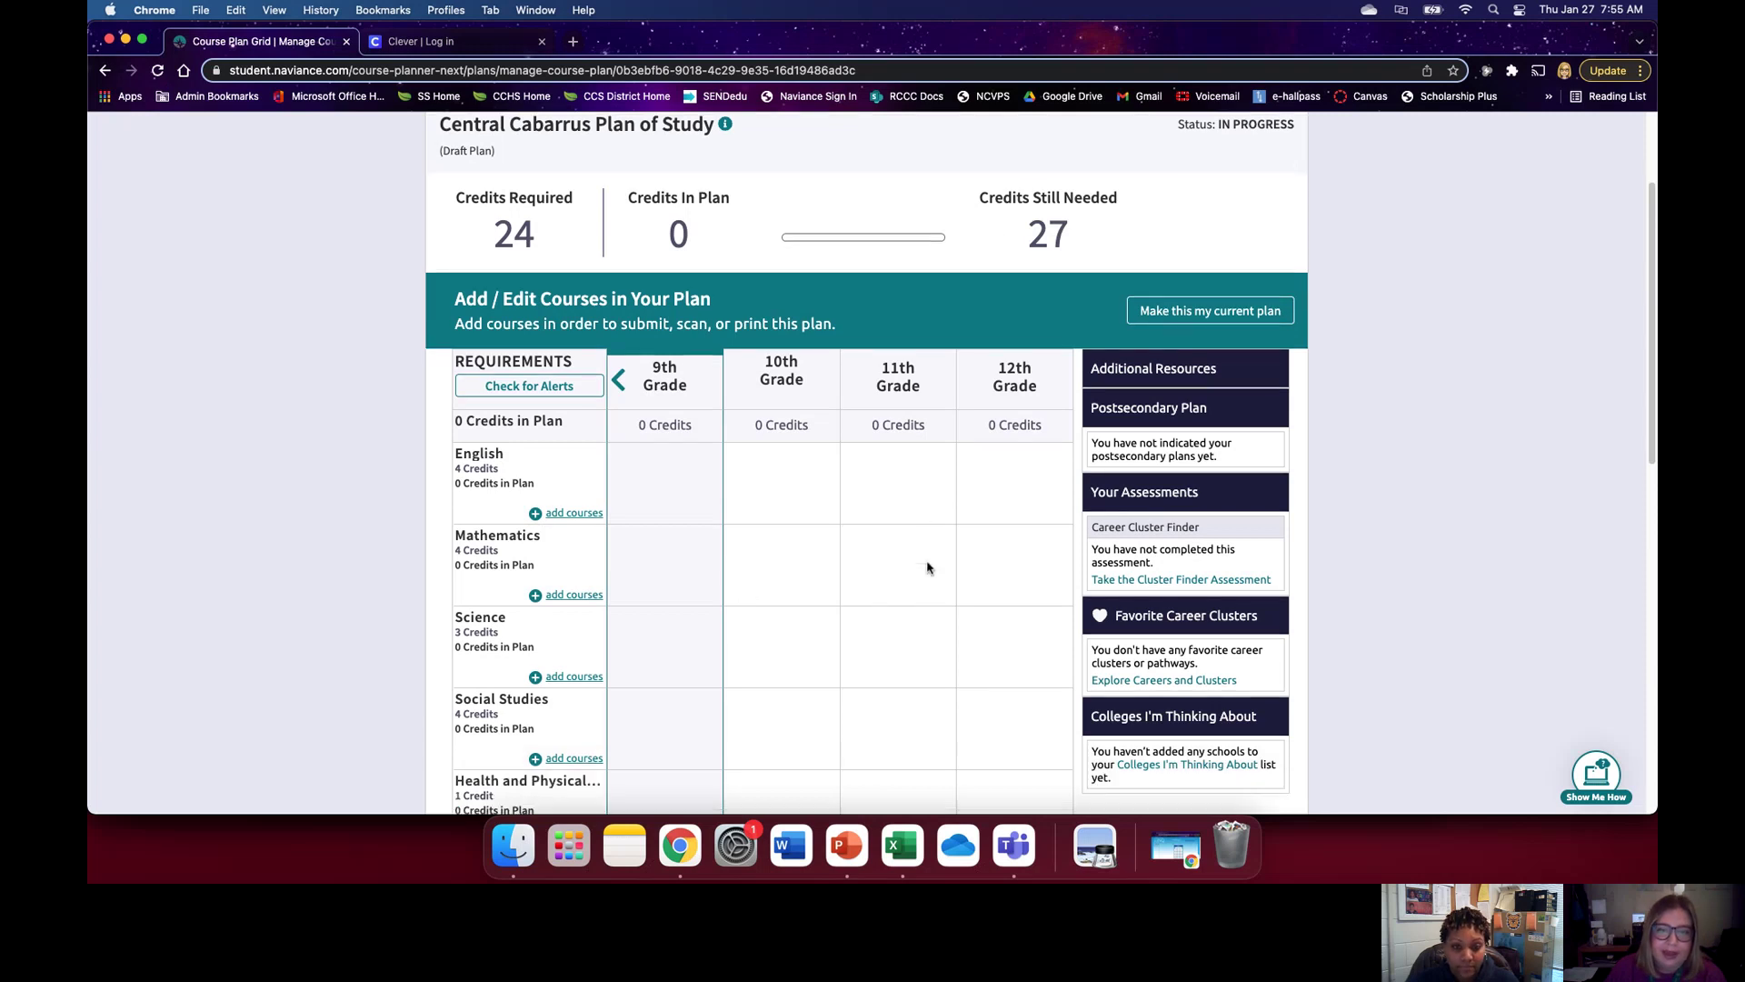
pyautogui.scroll(-1, 927, 568)
pyautogui.moveTo(1653, 232); pyautogui.dragTo(1656, 311)
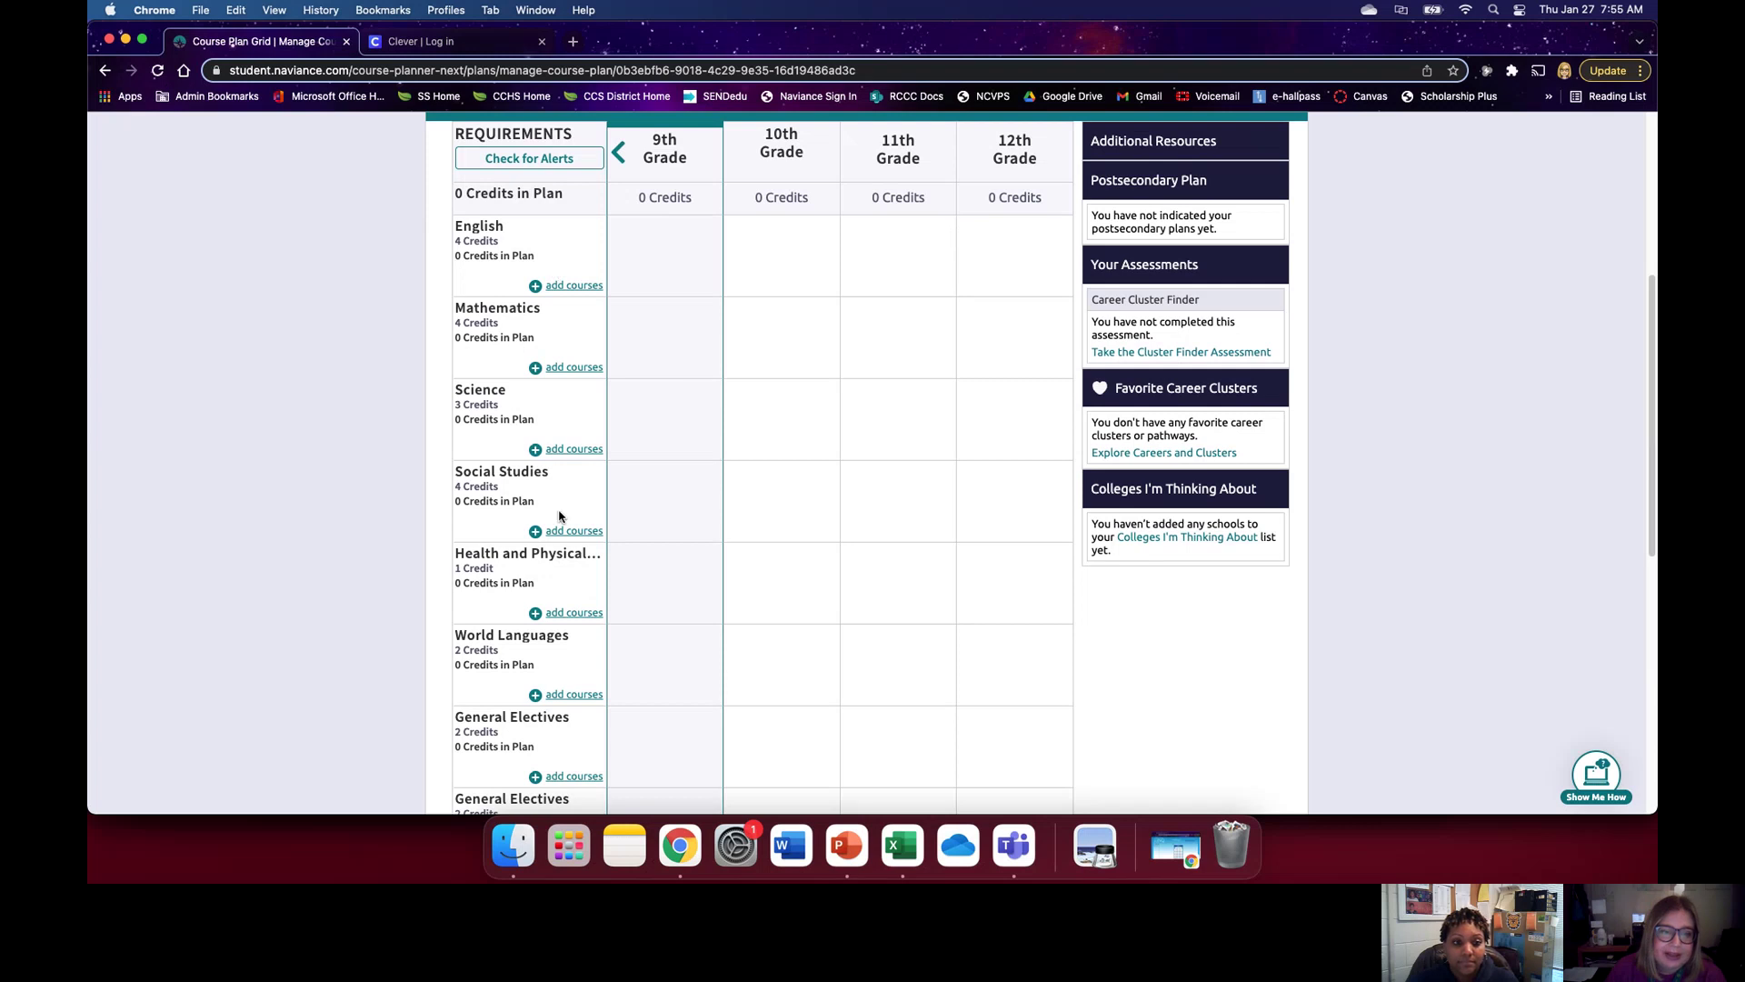
# Step: Examine the required credits and credits in plan for English, and the required credits for Science
pyautogui.scroll(-2, 597, 477)
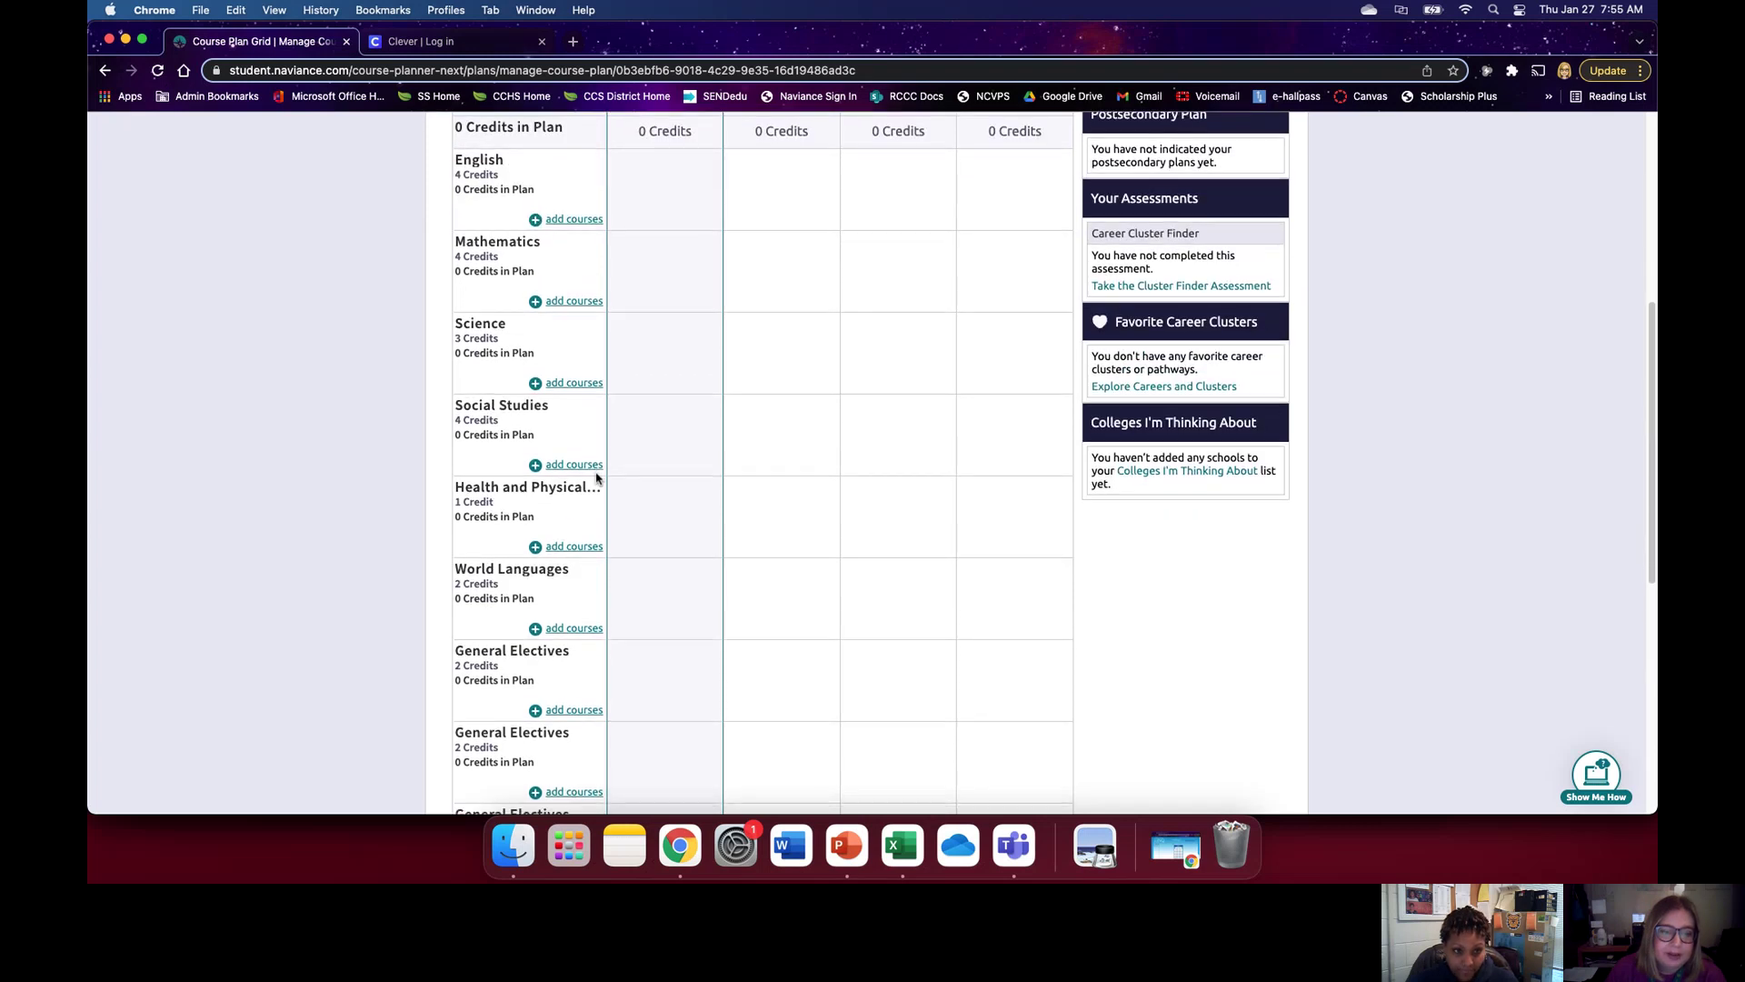
pyautogui.scroll(2, 597, 475)
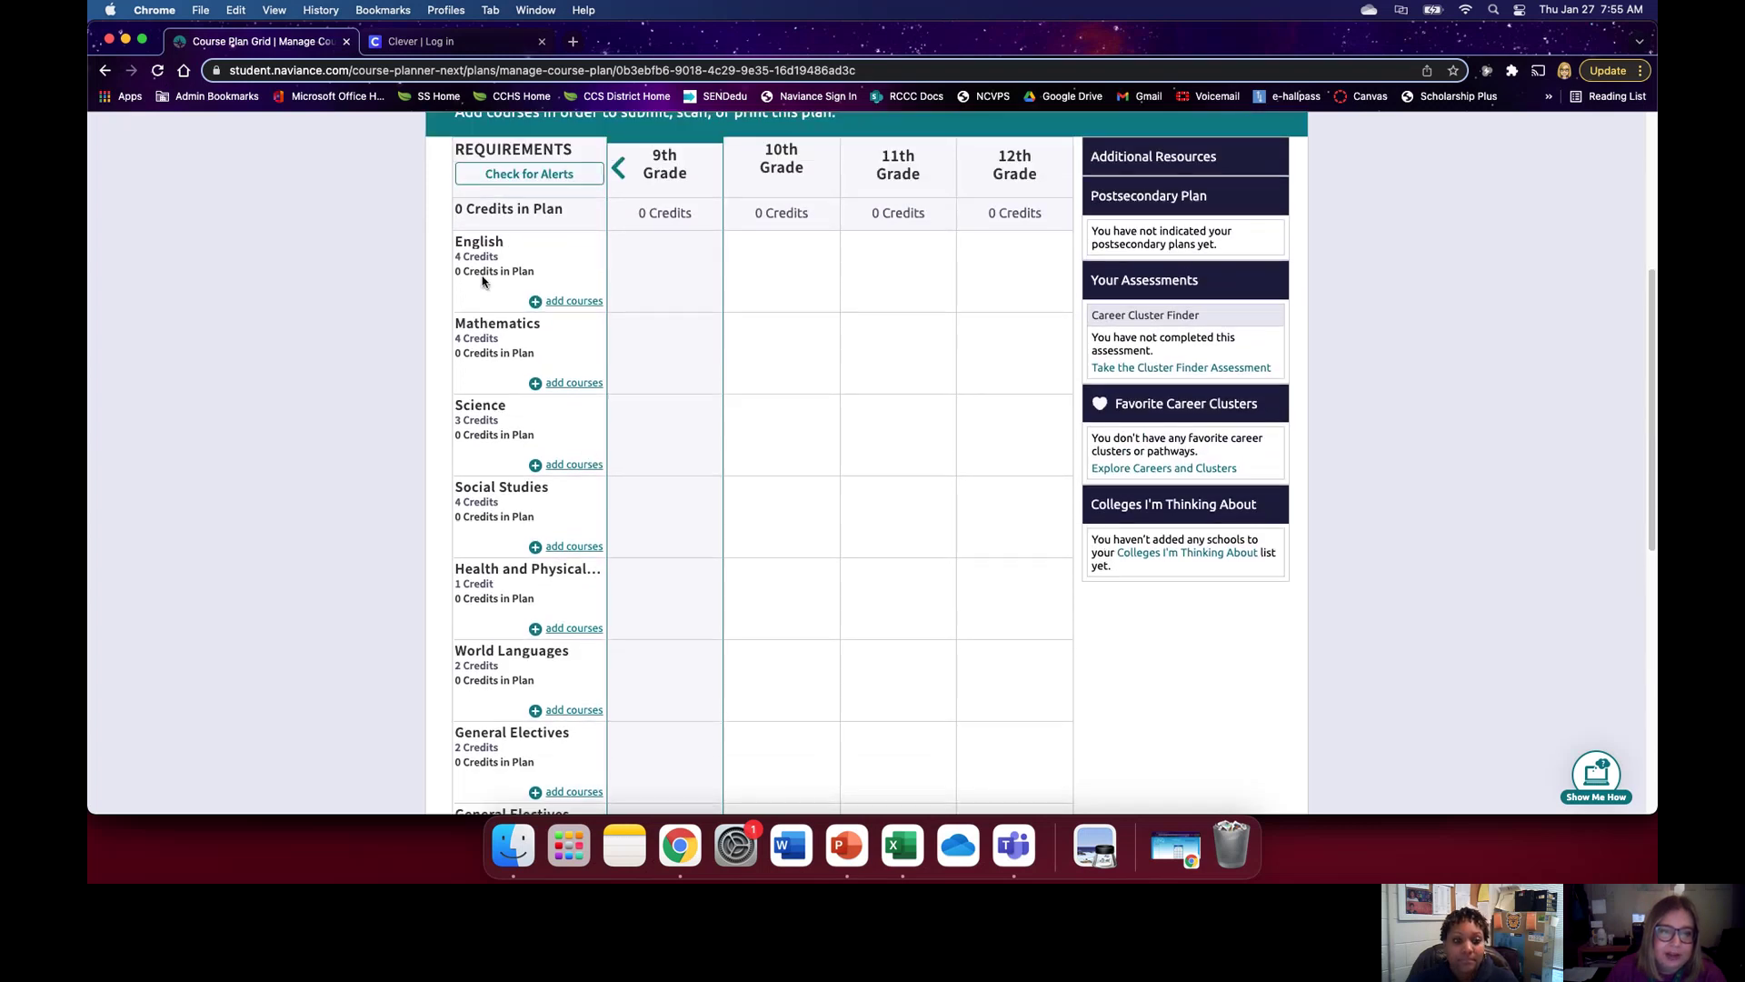
pyautogui.moveTo(456, 257); pyautogui.dragTo(506, 264)
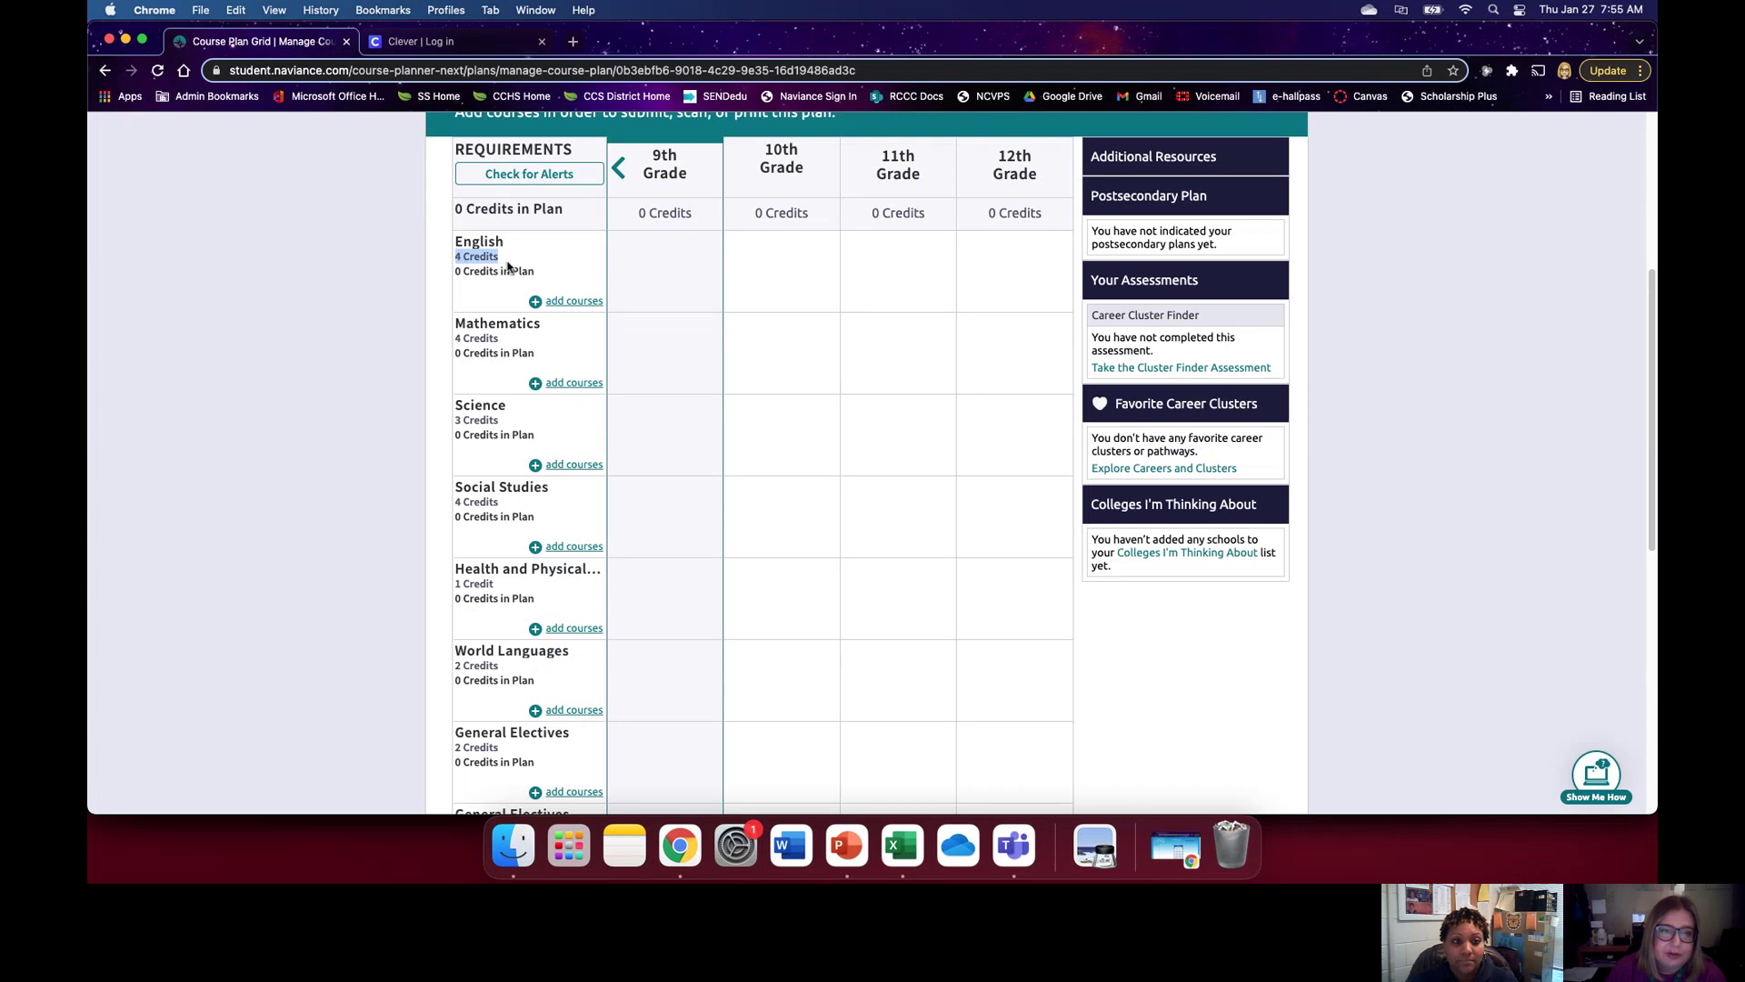
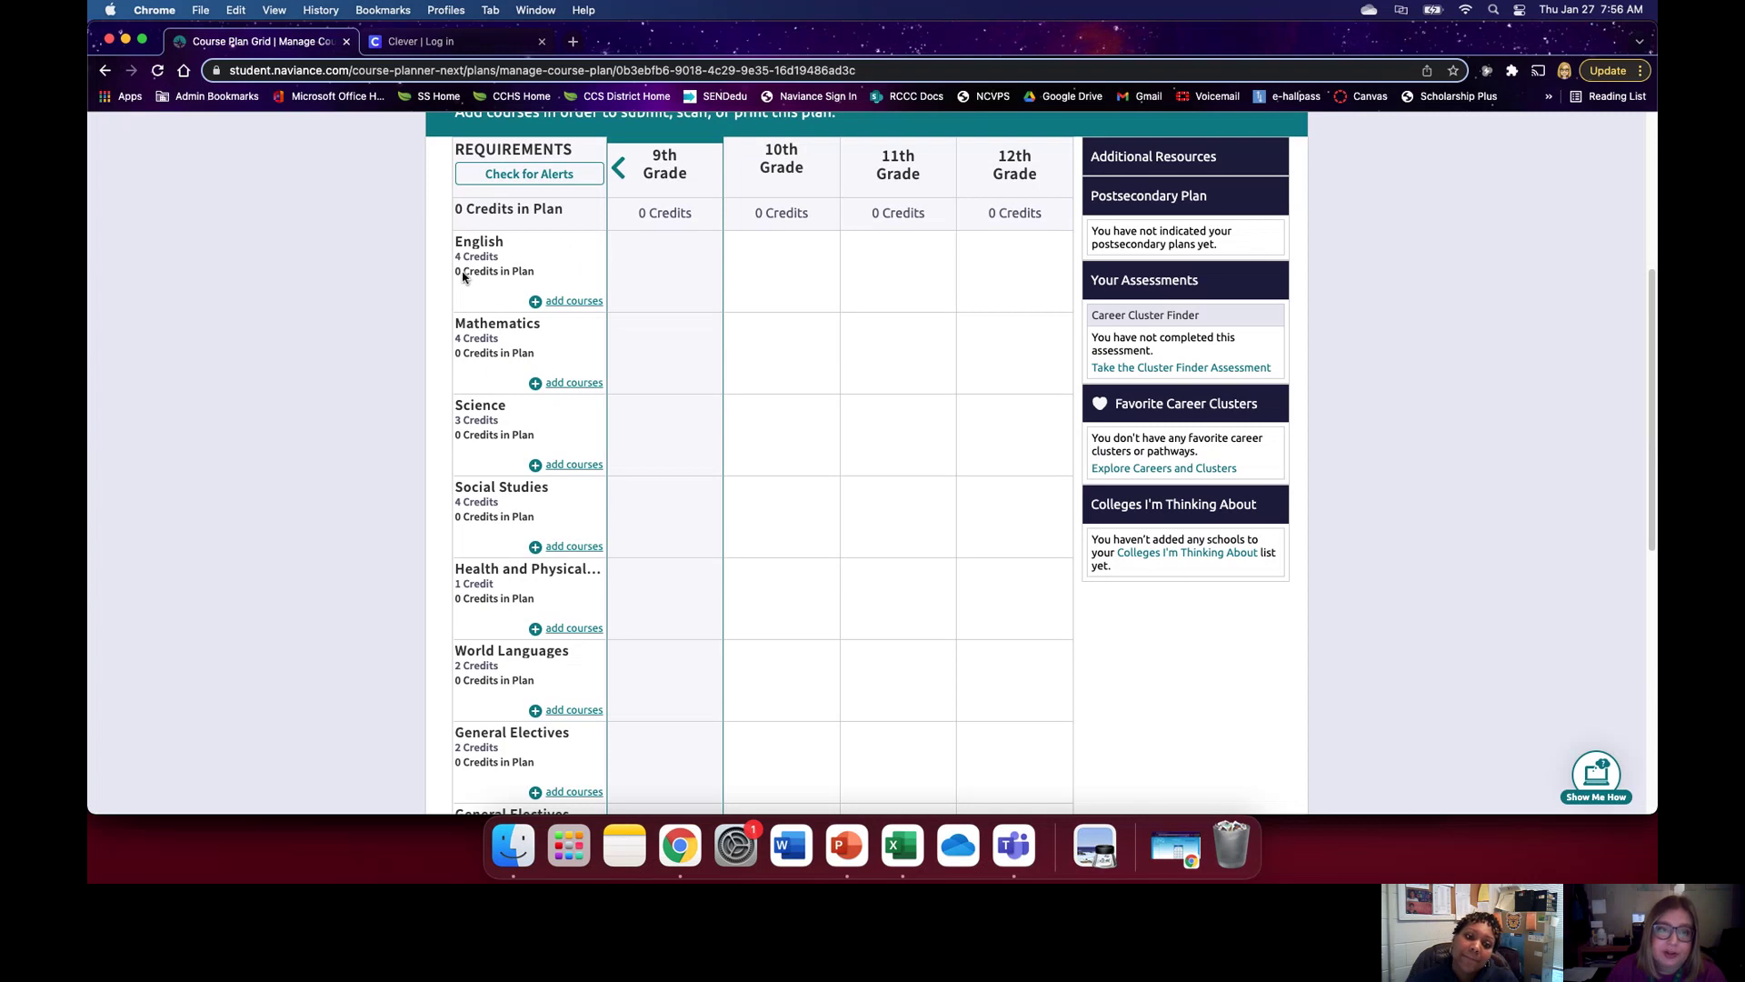
pyautogui.moveTo(456, 273); pyautogui.dragTo(539, 278)
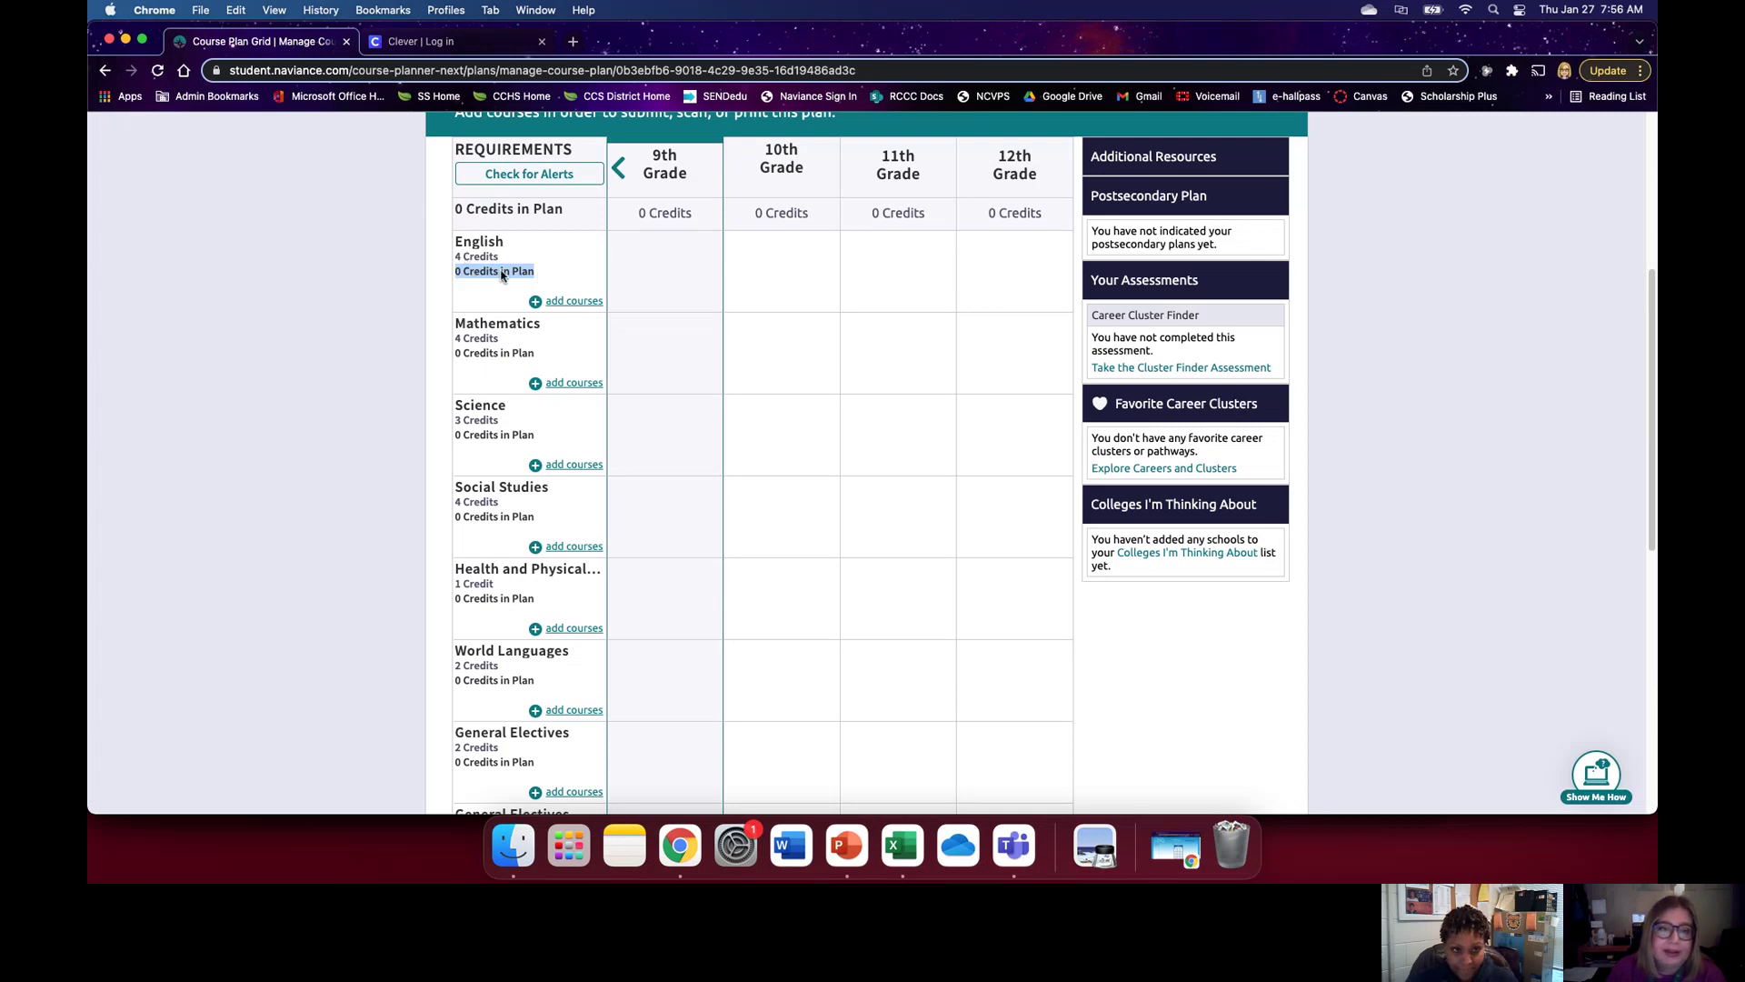
pyautogui.click(460, 259)
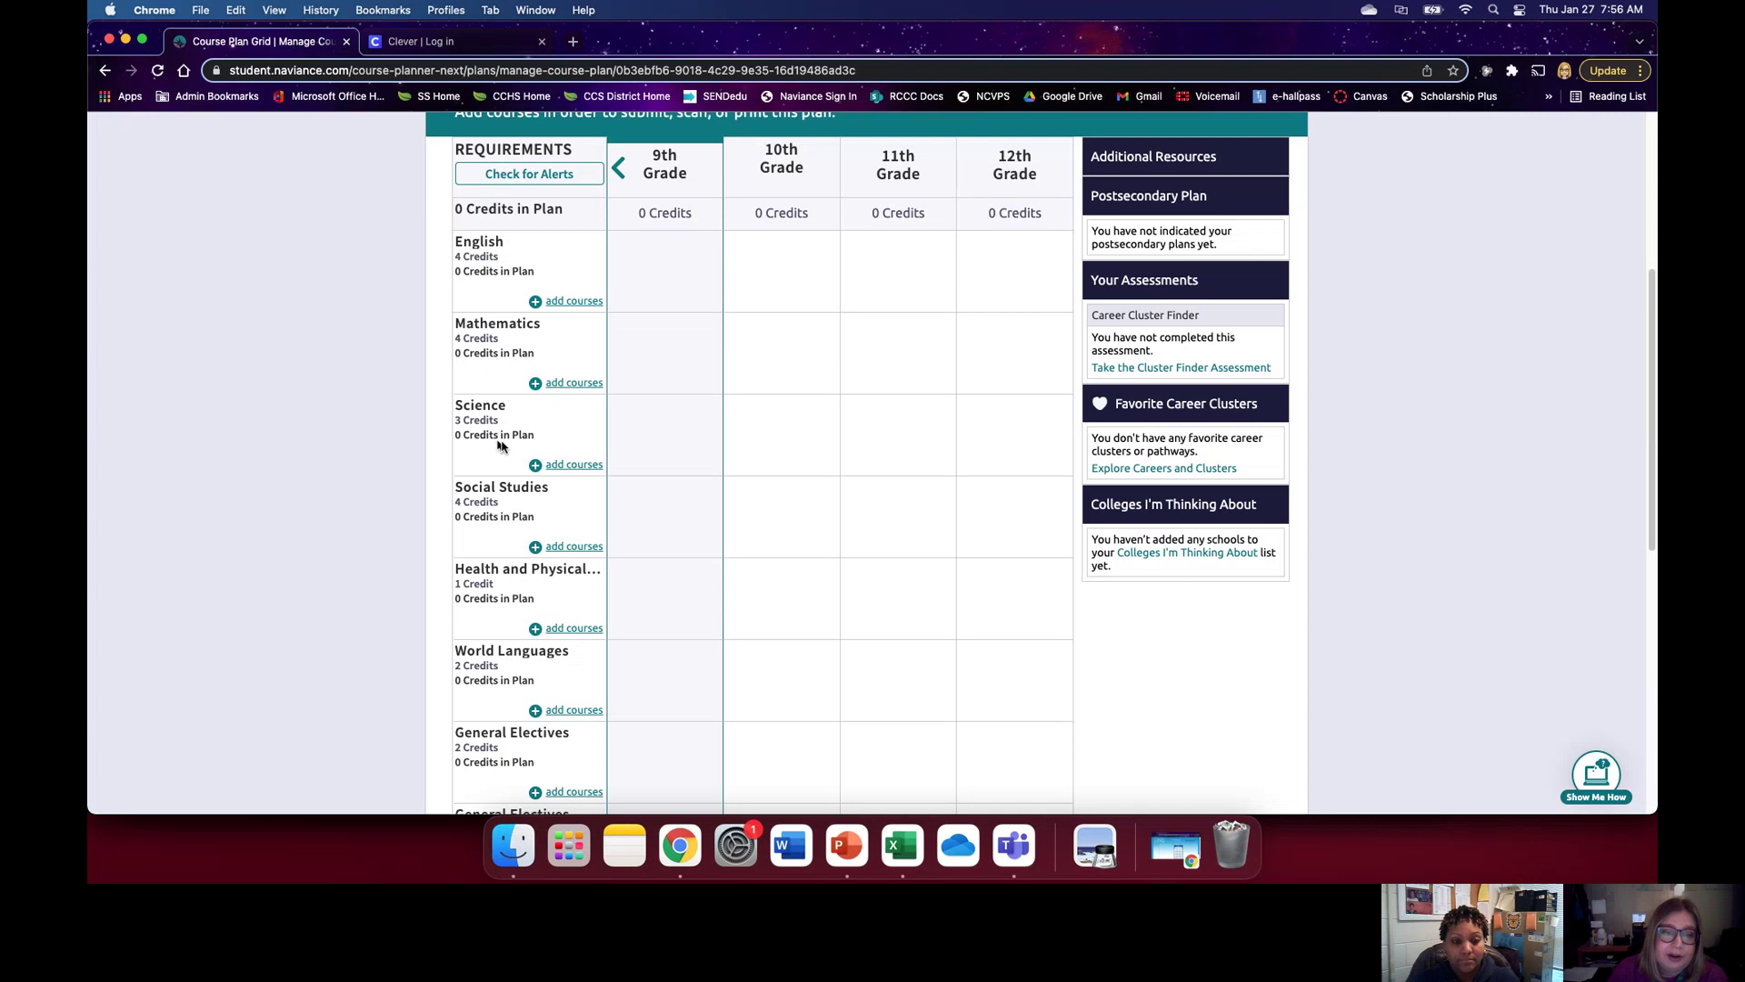
pyautogui.moveTo(453, 421); pyautogui.dragTo(501, 427)
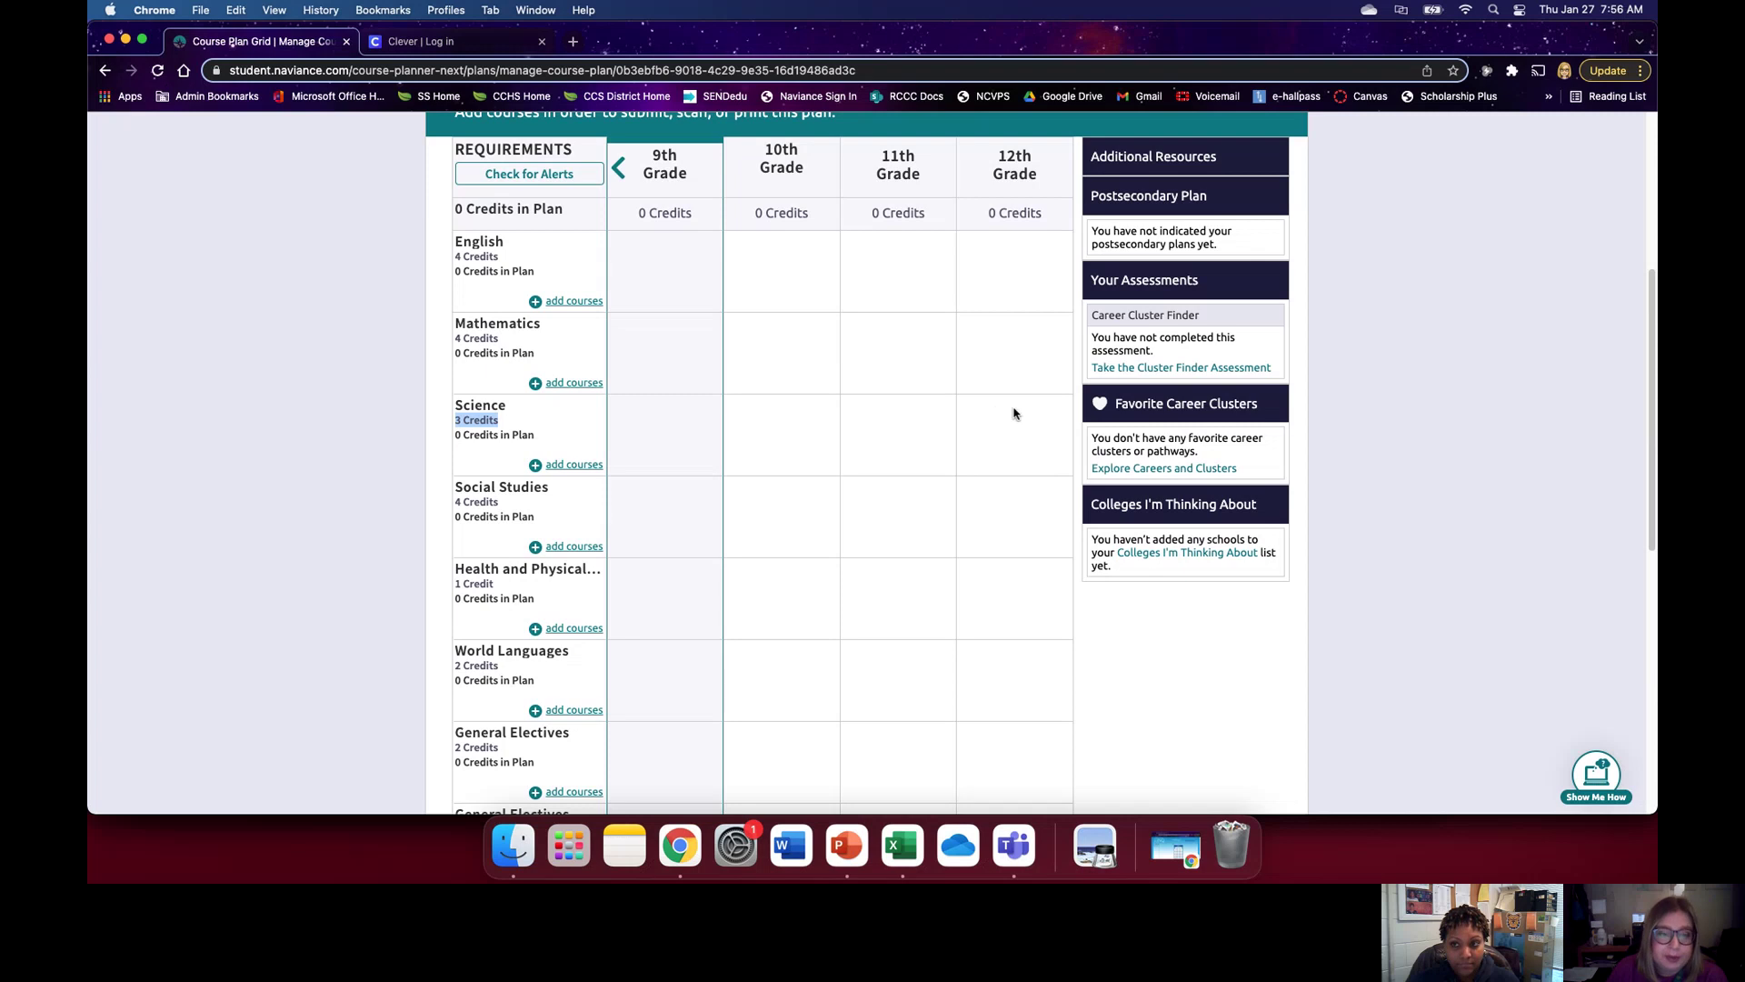
# Step: Examine the General Electives rows, the per-grade credit totals and the required credits for Alternates
pyautogui.scroll(-5, 704, 519)
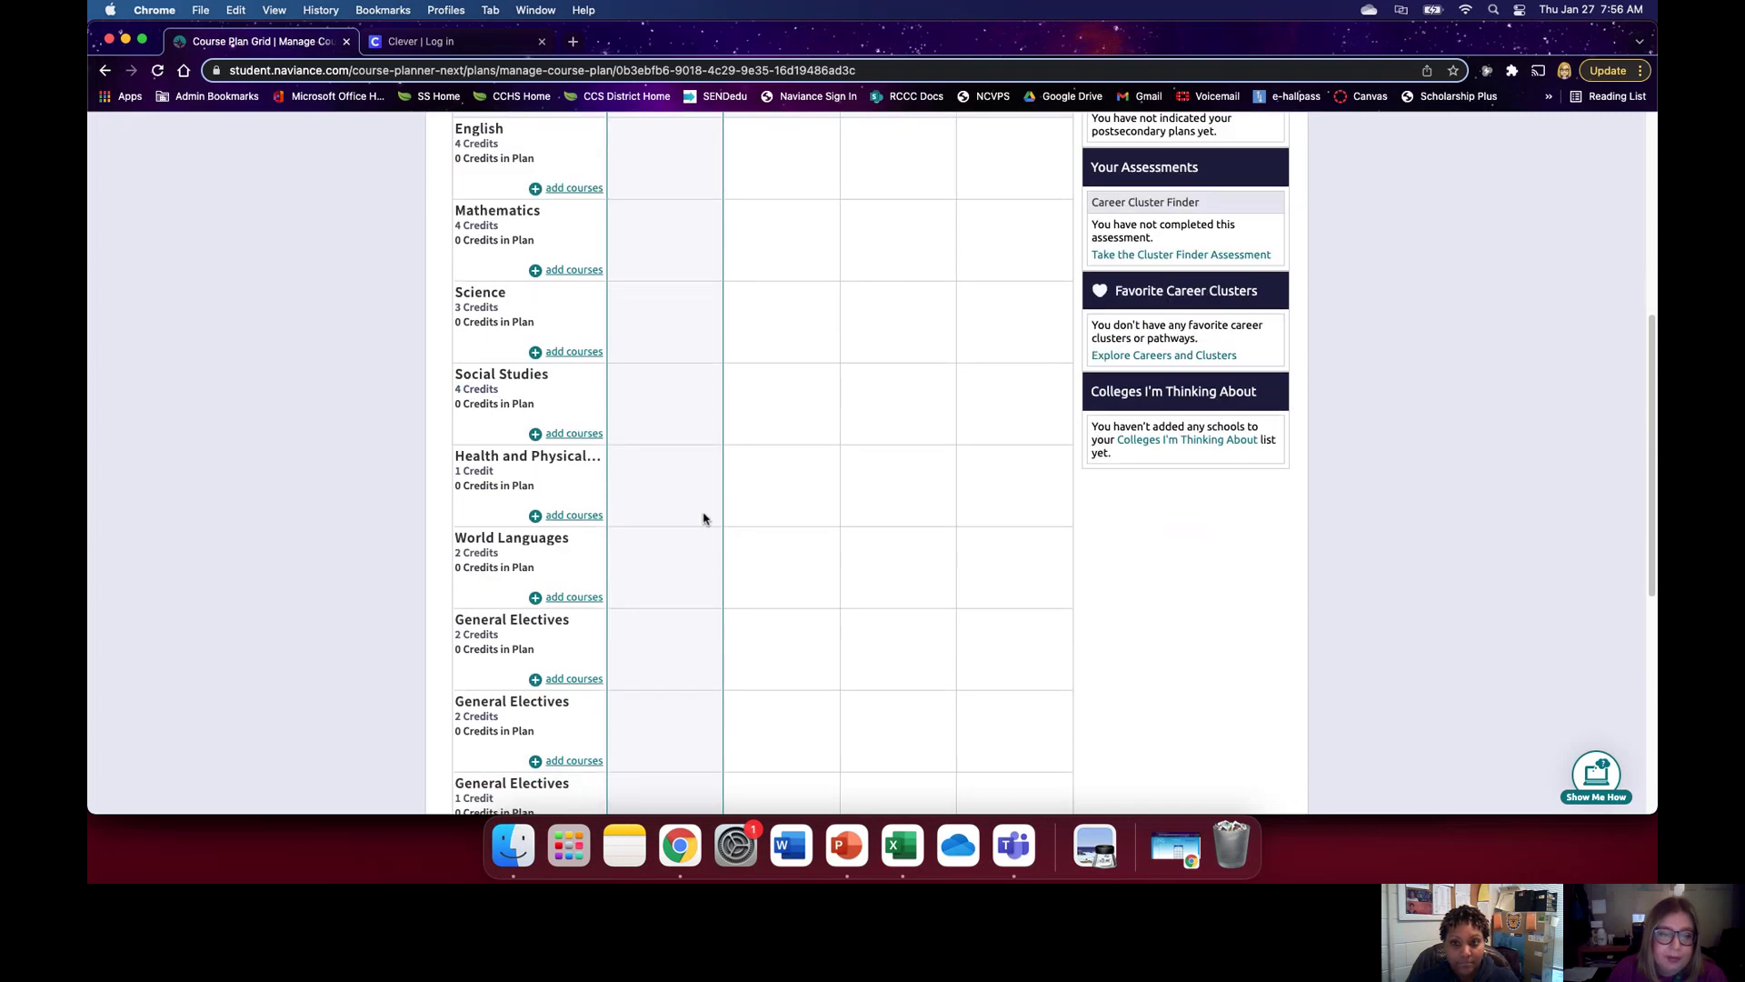
pyautogui.scroll(-2, 704, 519)
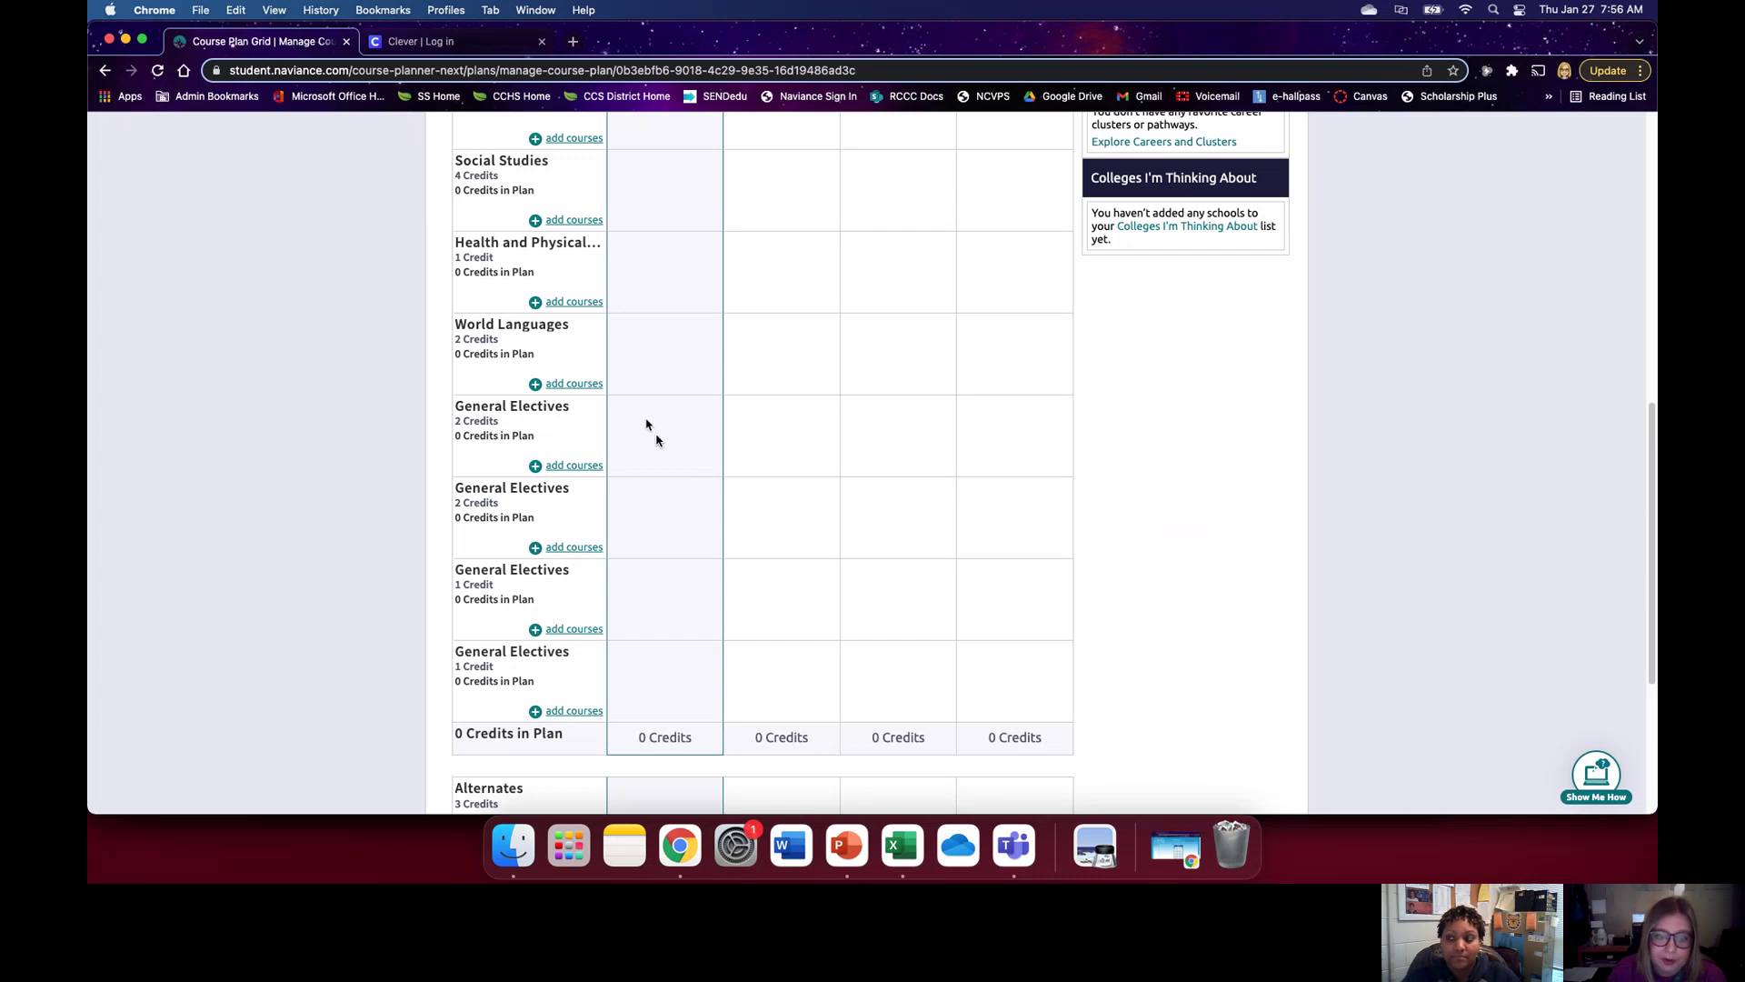
pyautogui.scroll(-5, 646, 690)
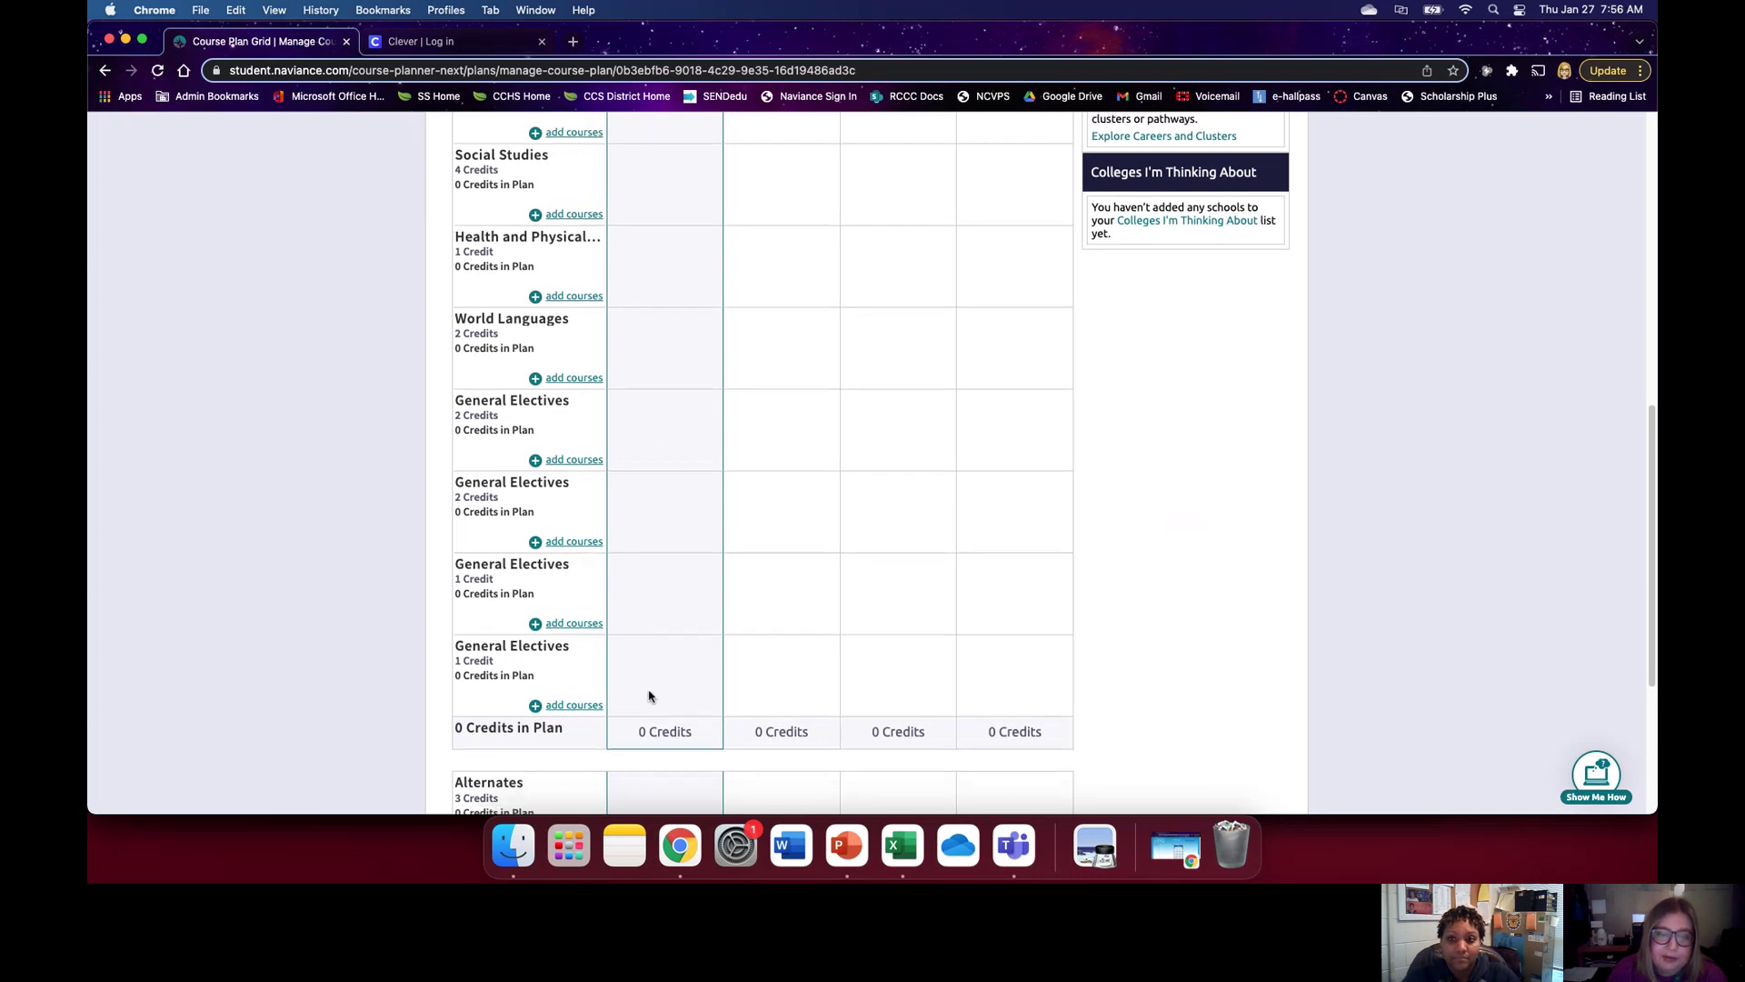
pyautogui.moveTo(465, 505); pyautogui.dragTo(1052, 514)
pyautogui.click(1059, 517)
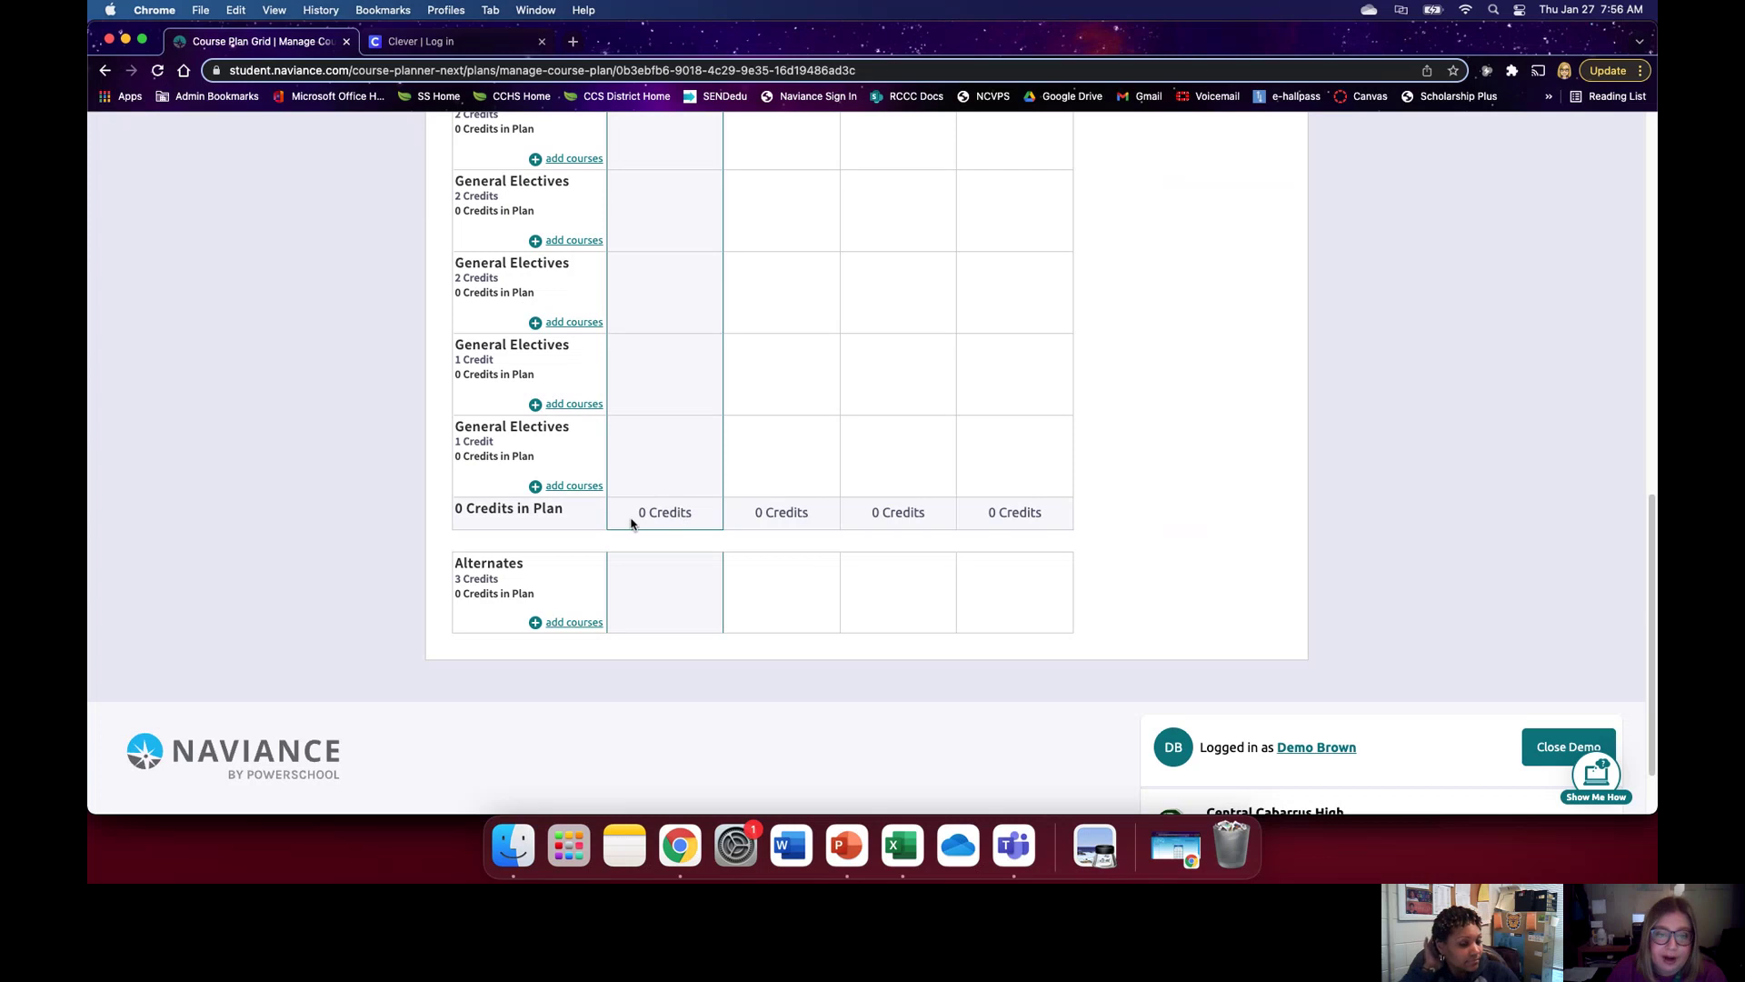
pyautogui.moveTo(639, 512); pyautogui.dragTo(691, 514)
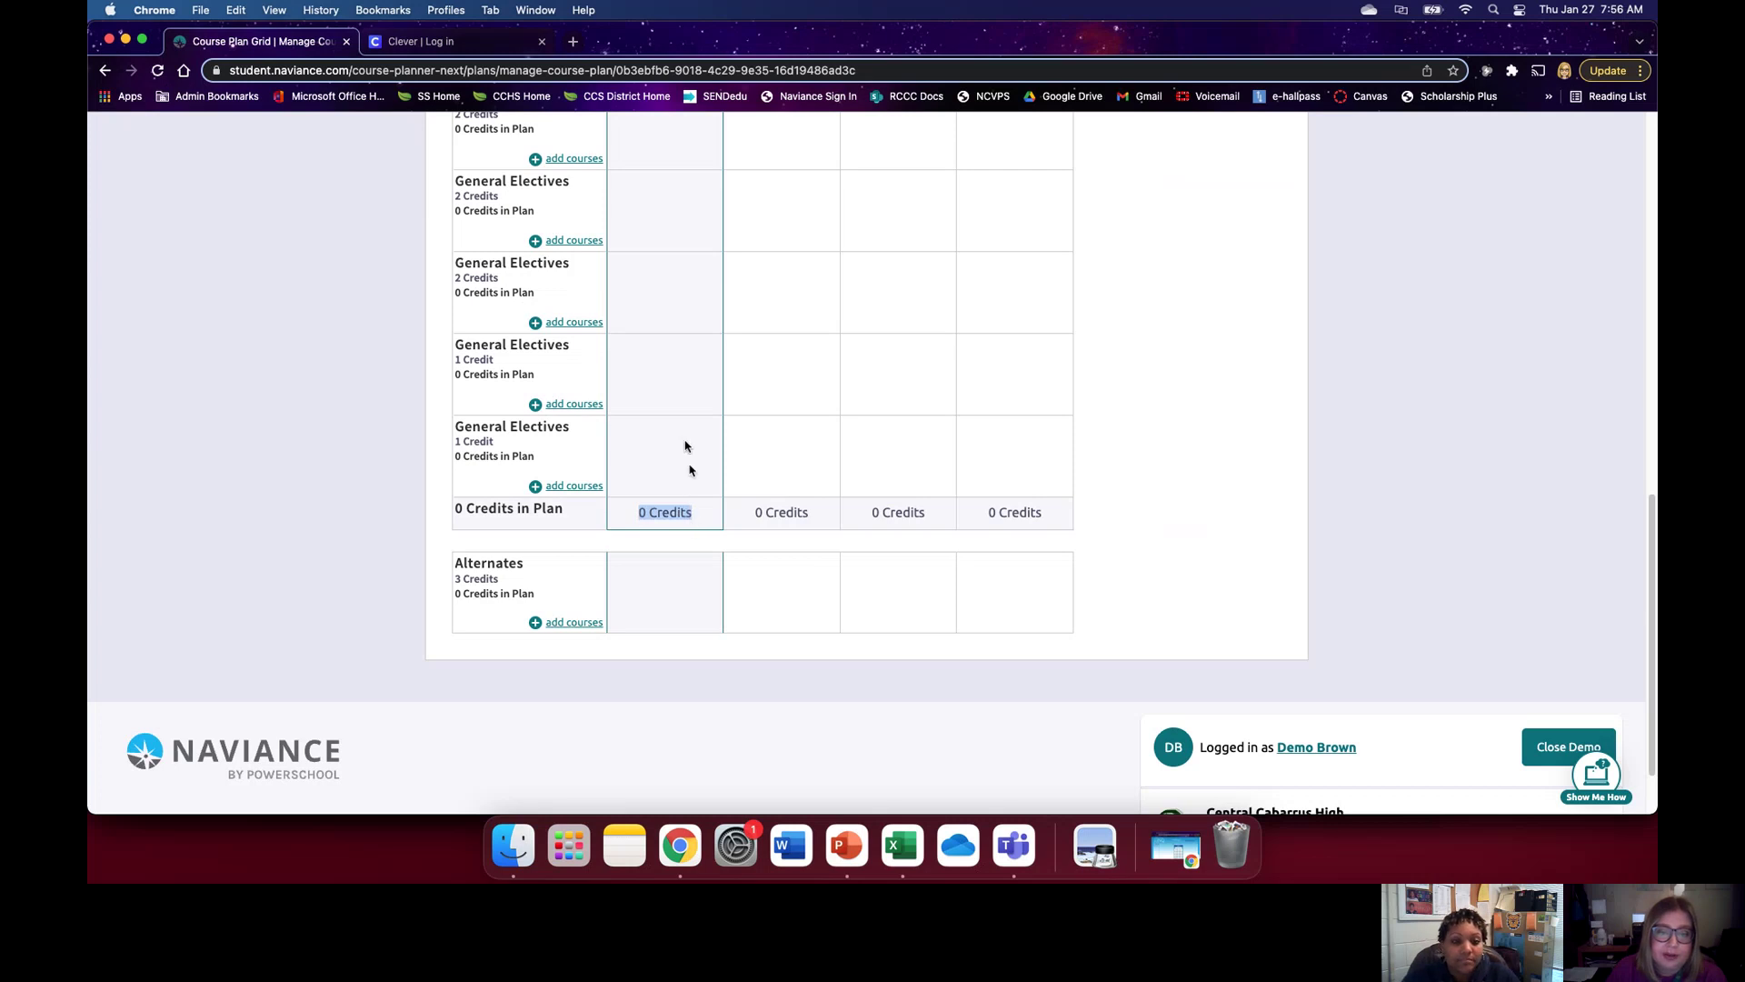
pyautogui.click(688, 515)
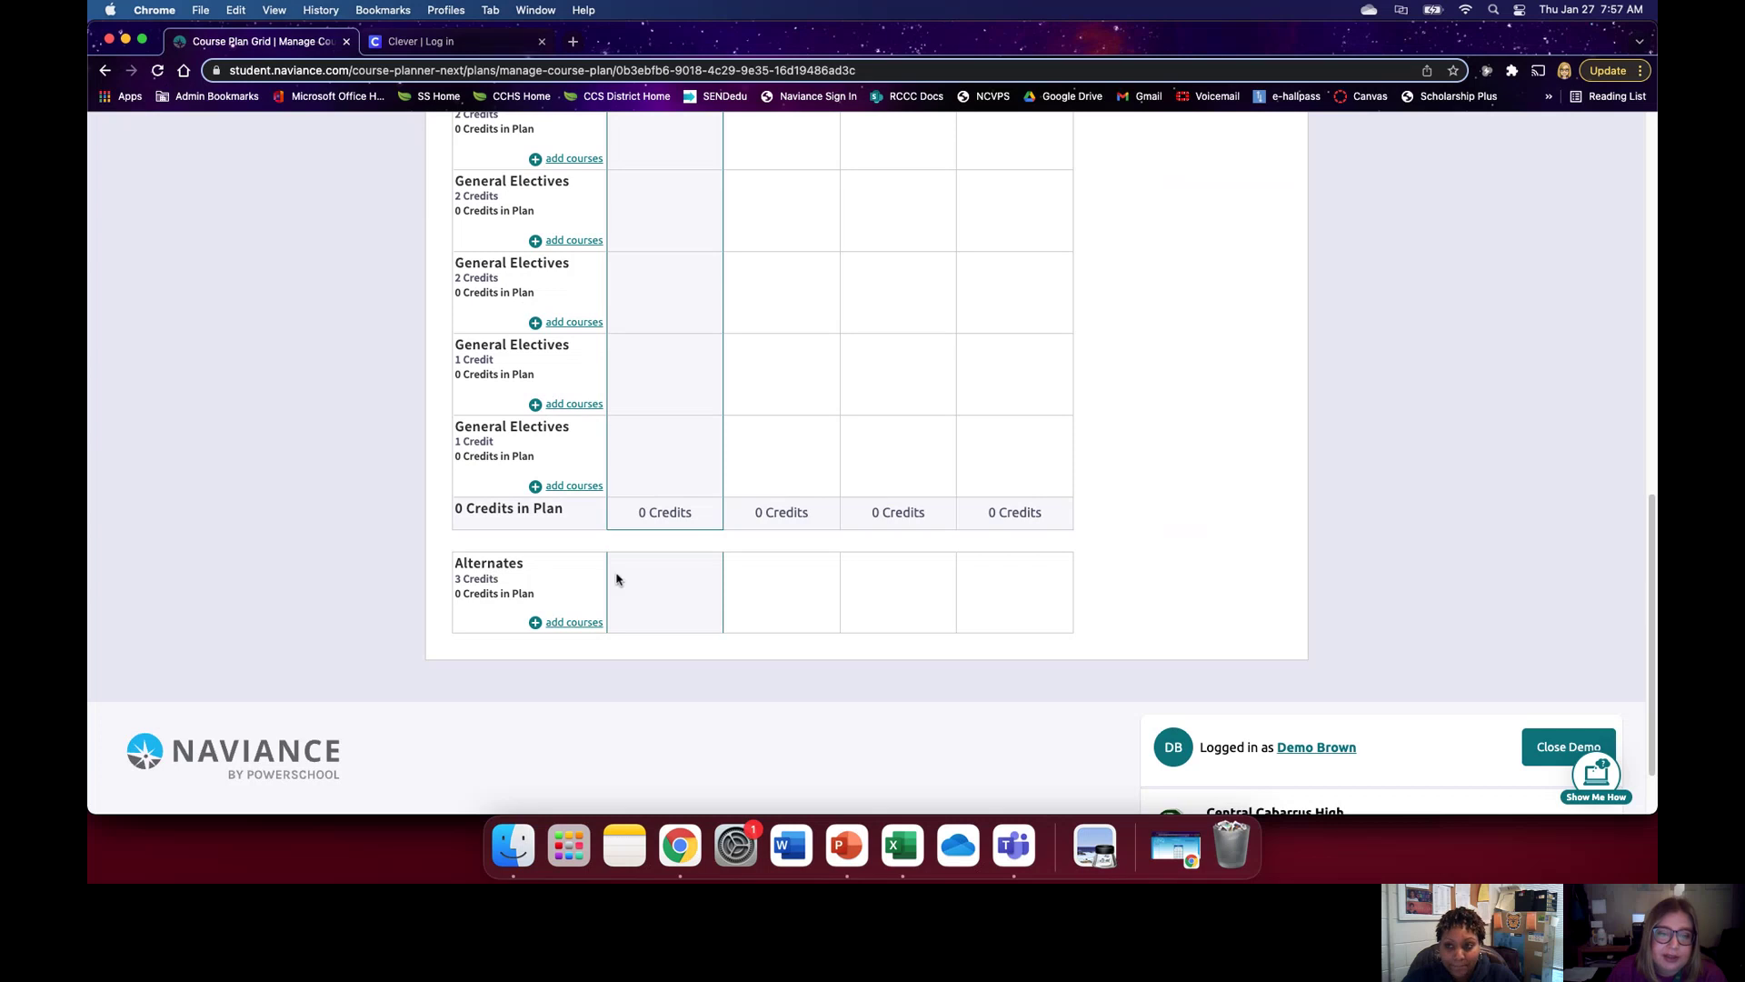
pyautogui.moveTo(512, 583); pyautogui.dragTo(452, 581)
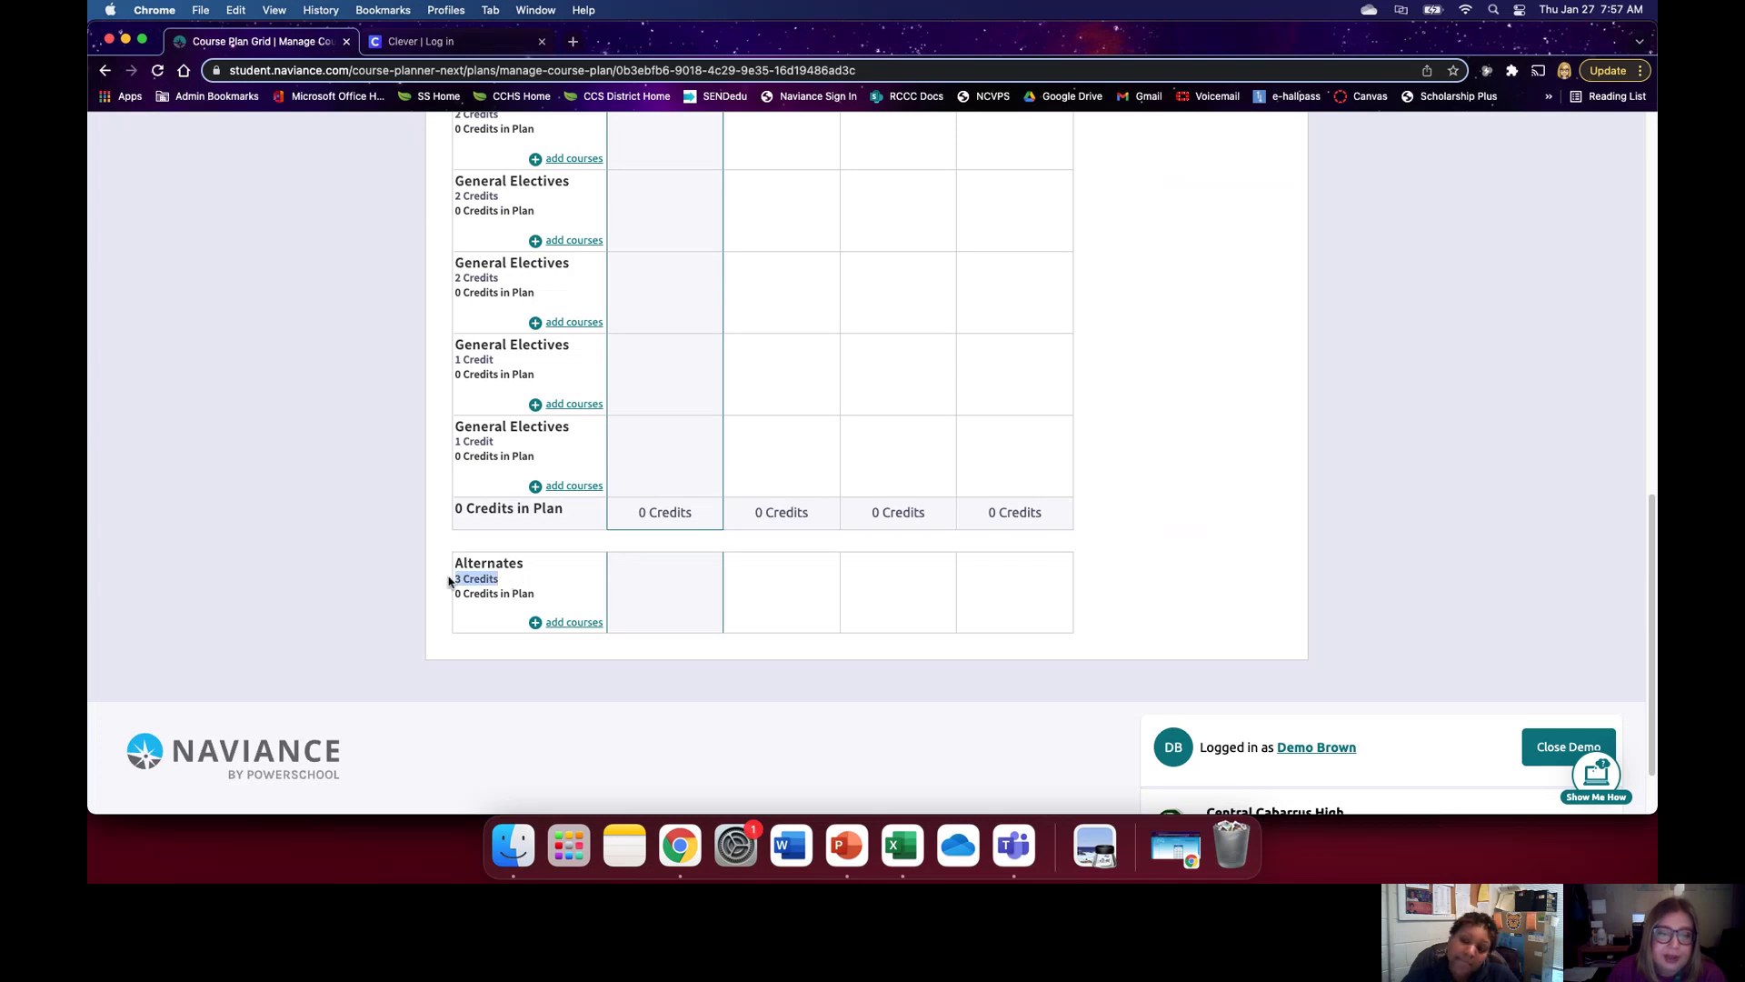
pyautogui.click(579, 585)
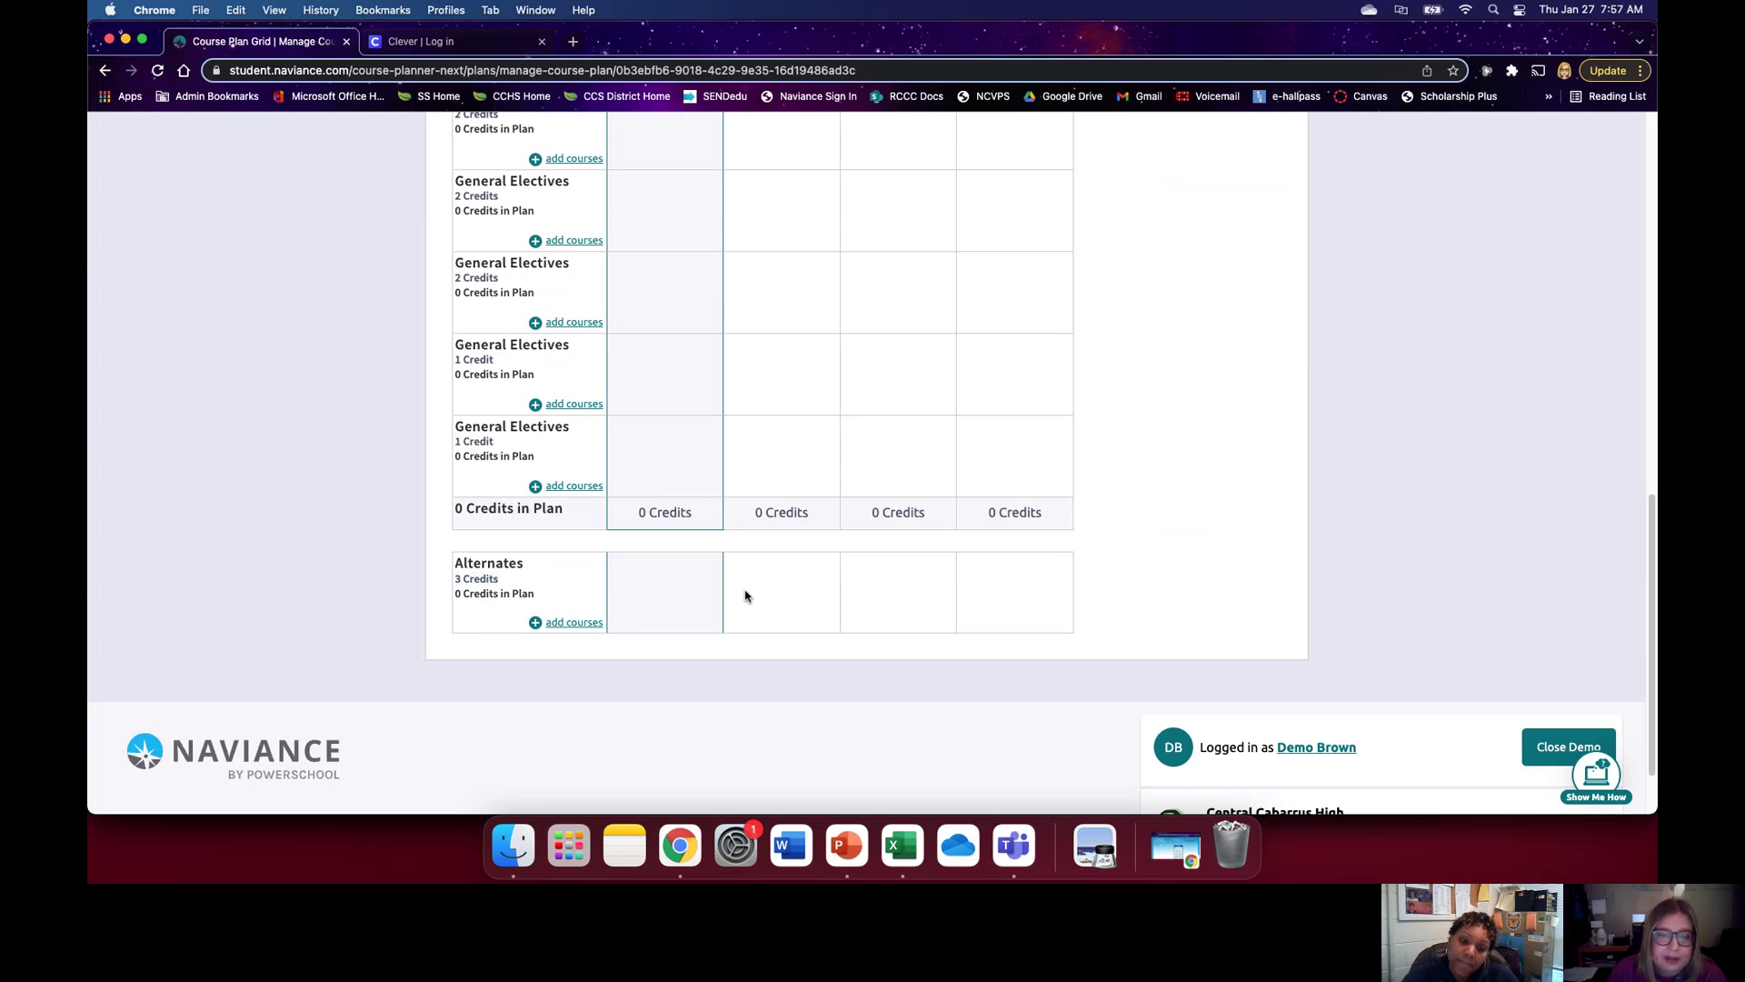
# Step: Open the English requirement's course choices and select English I for Grade 9 and English II Honors for Grade 10
pyautogui.scroll(1, 745, 596)
pyautogui.scroll(8, 745, 596)
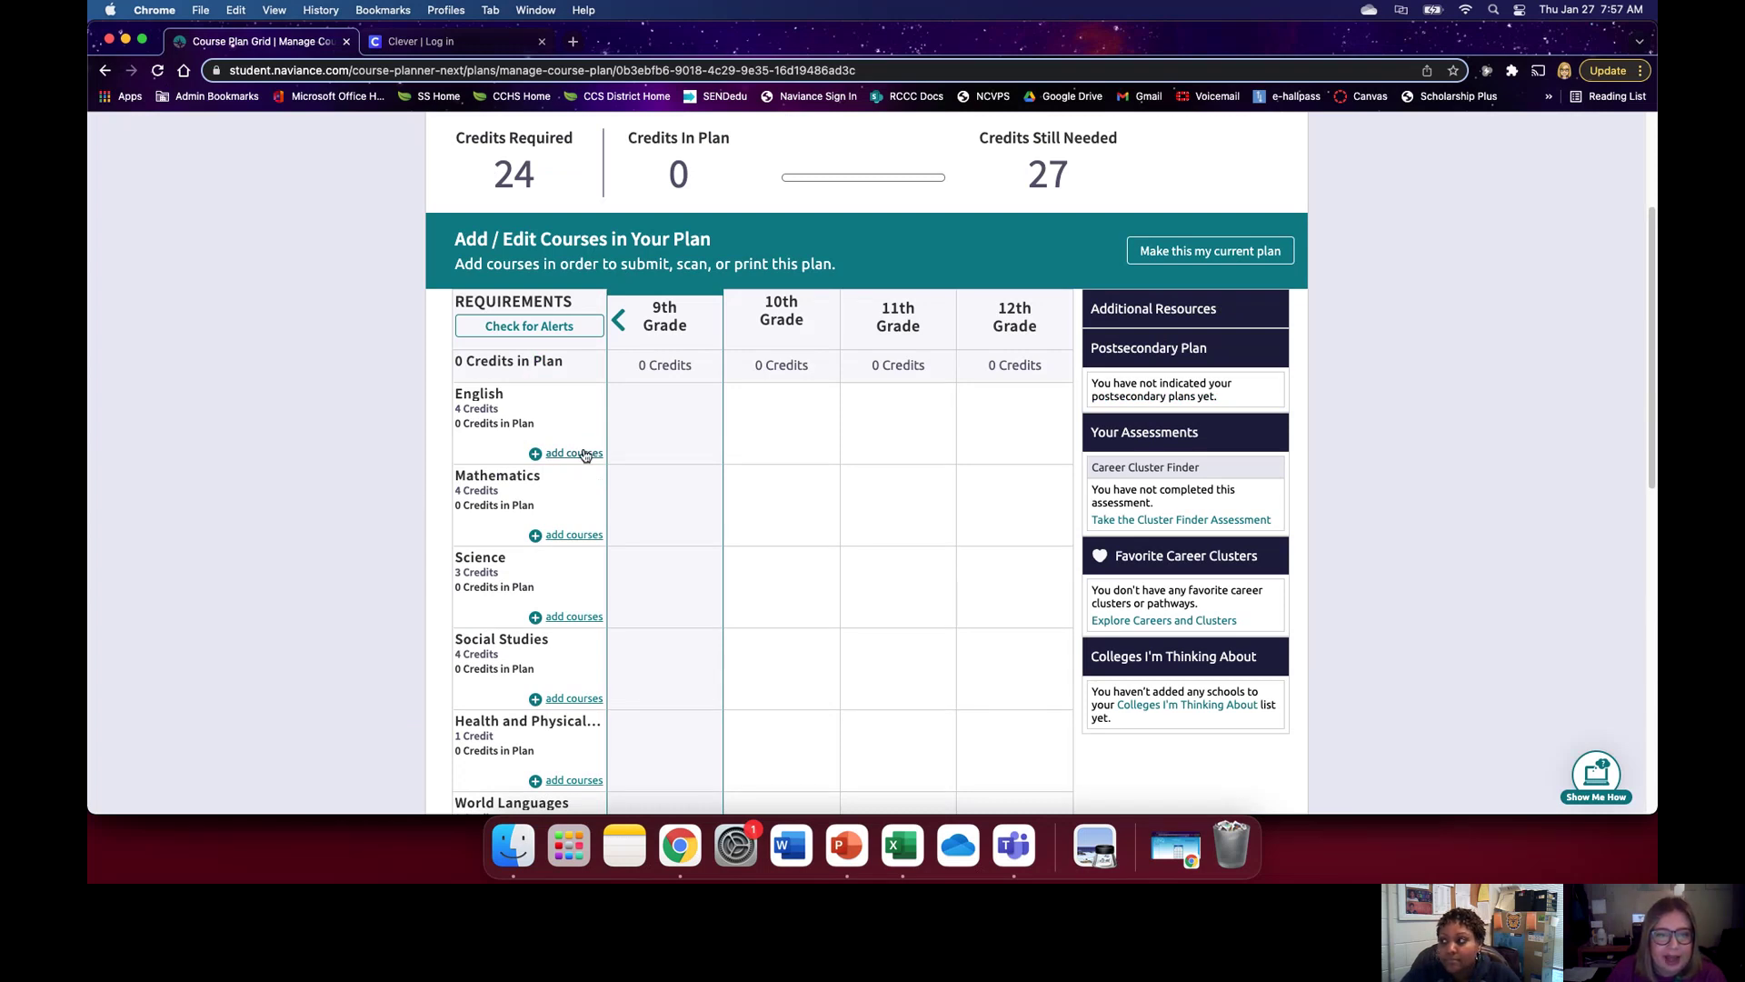
pyautogui.click(575, 453)
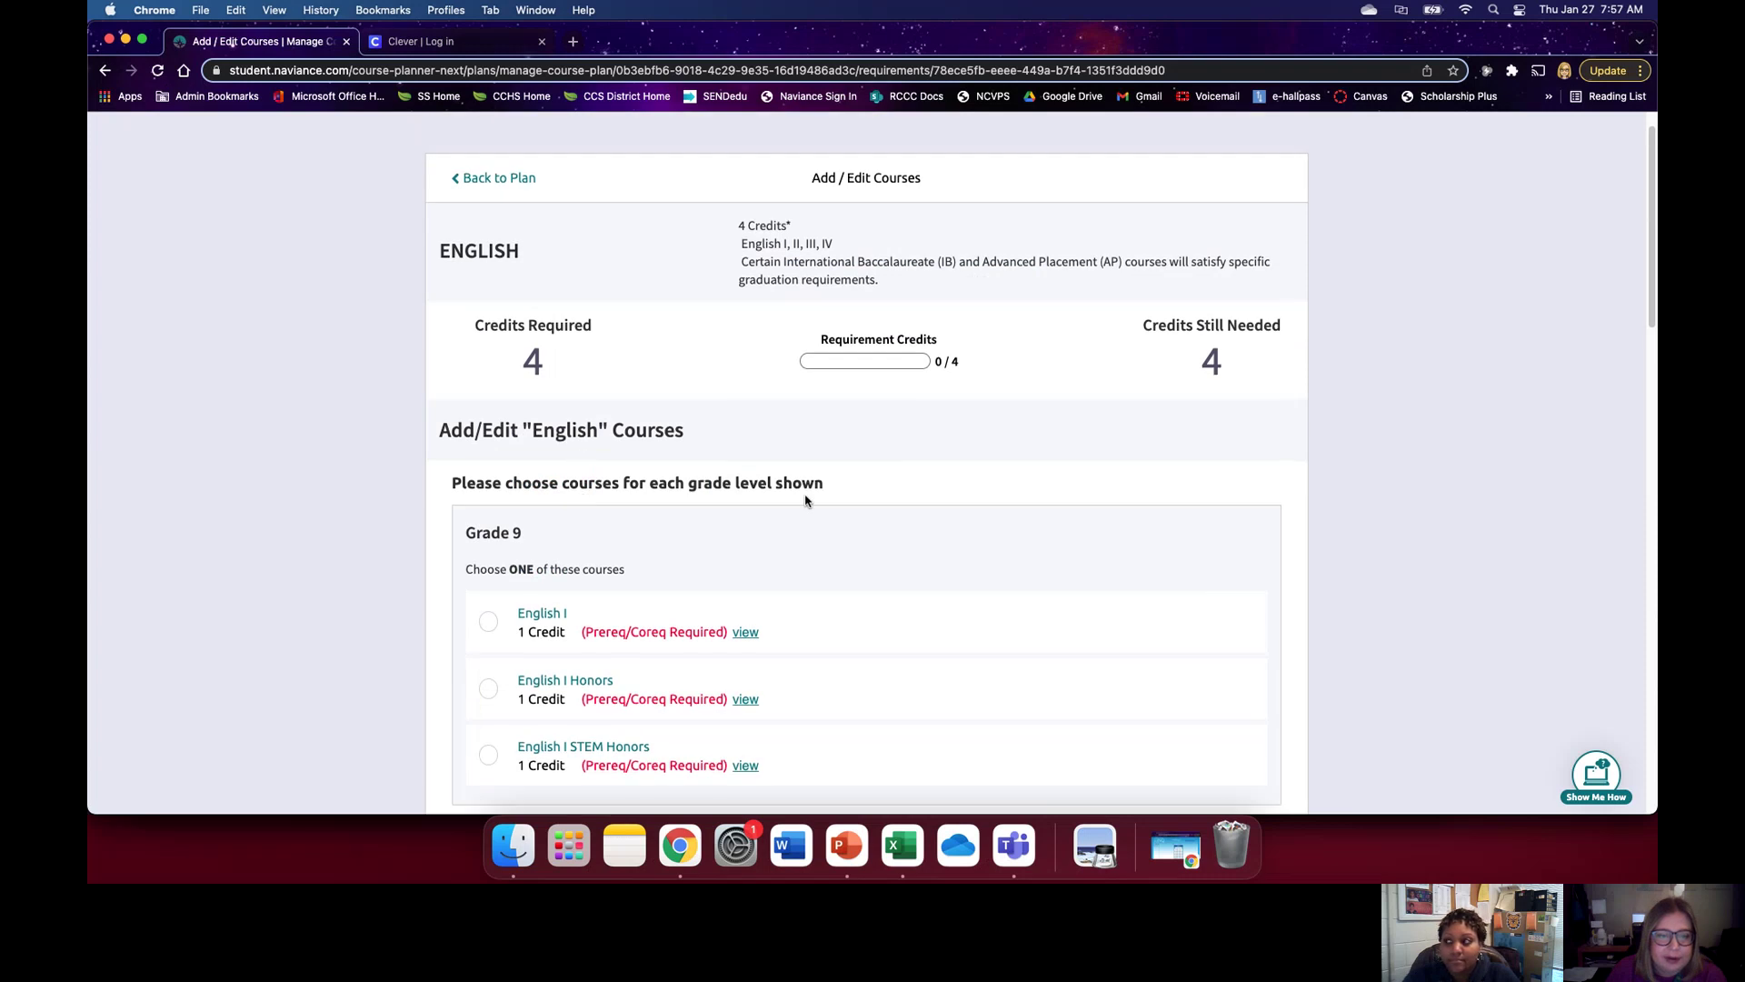
pyautogui.scroll(-3, 805, 498)
pyautogui.scroll(-1, 806, 500)
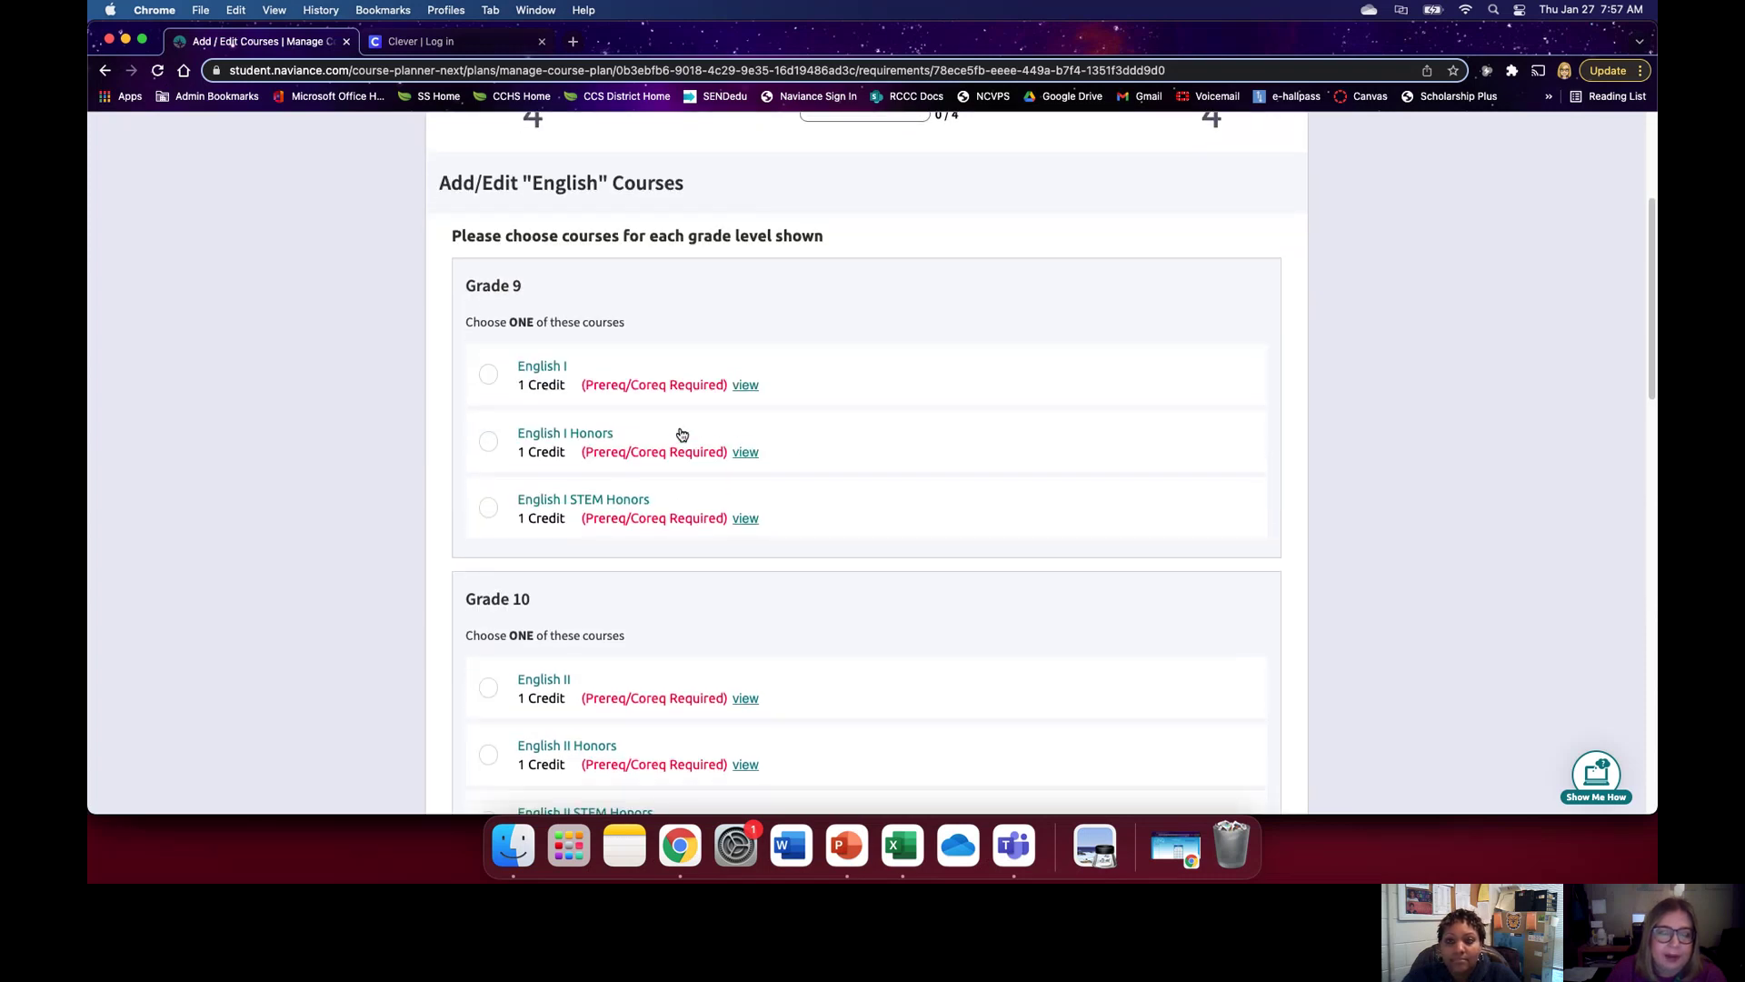
pyautogui.click(492, 378)
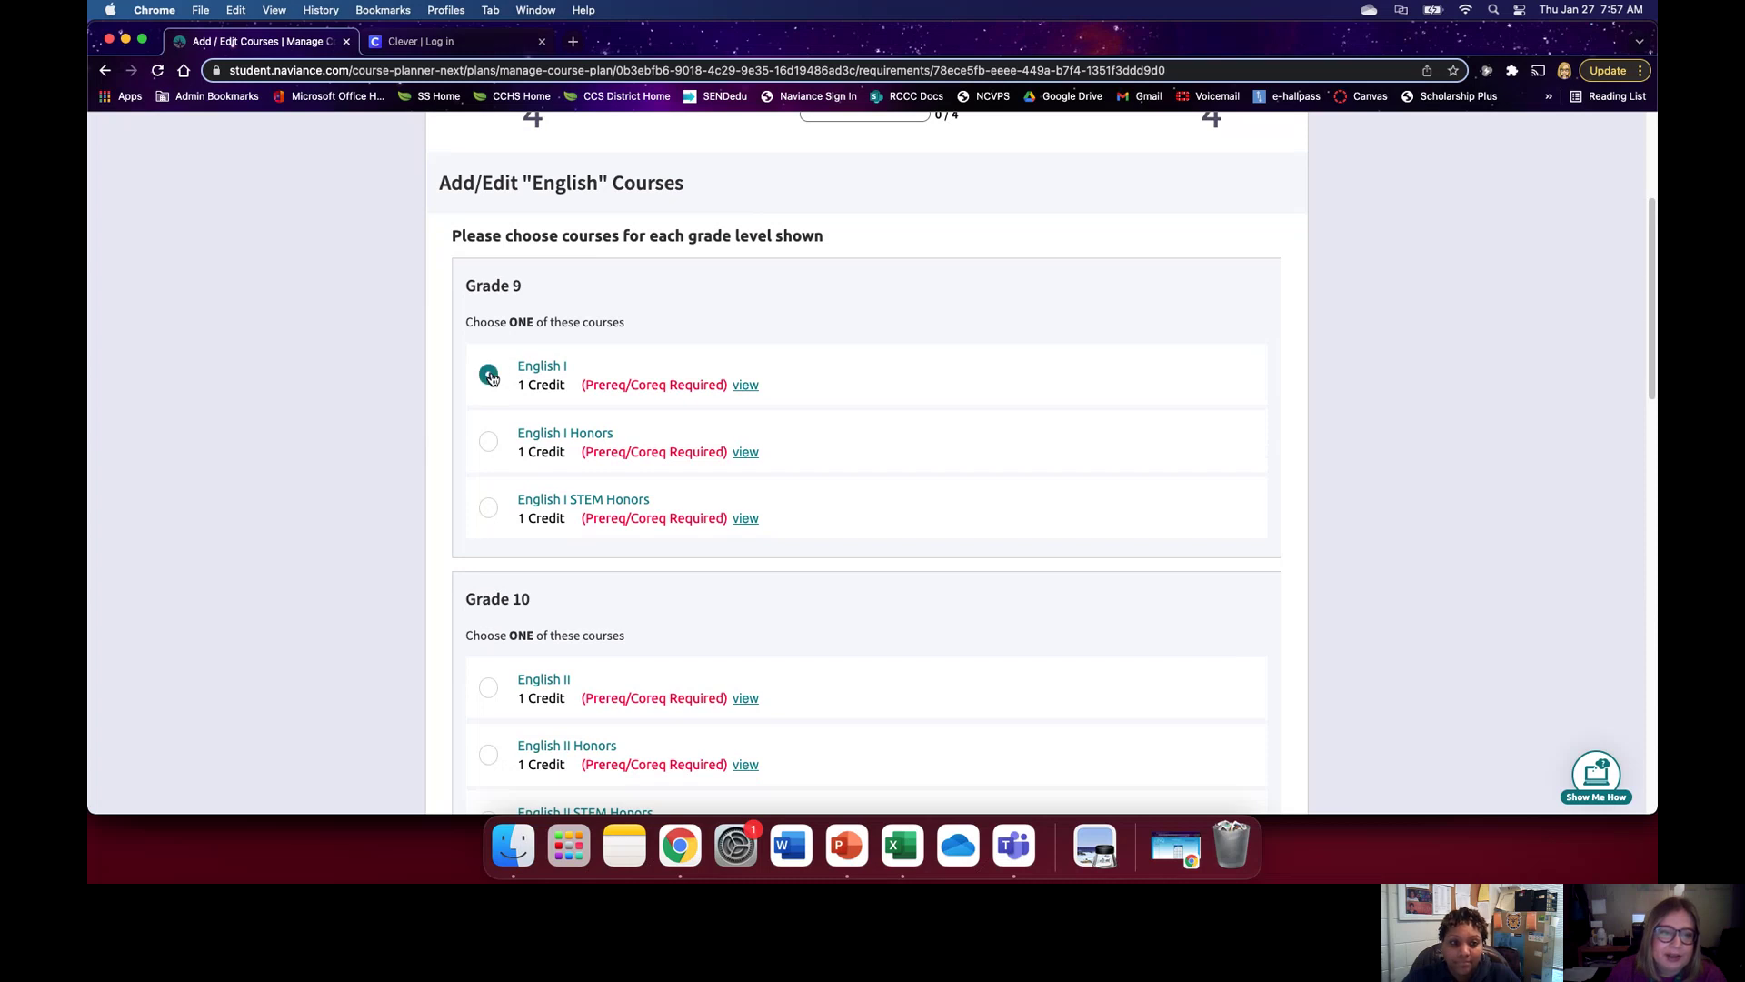
pyautogui.scroll(-3, 604, 409)
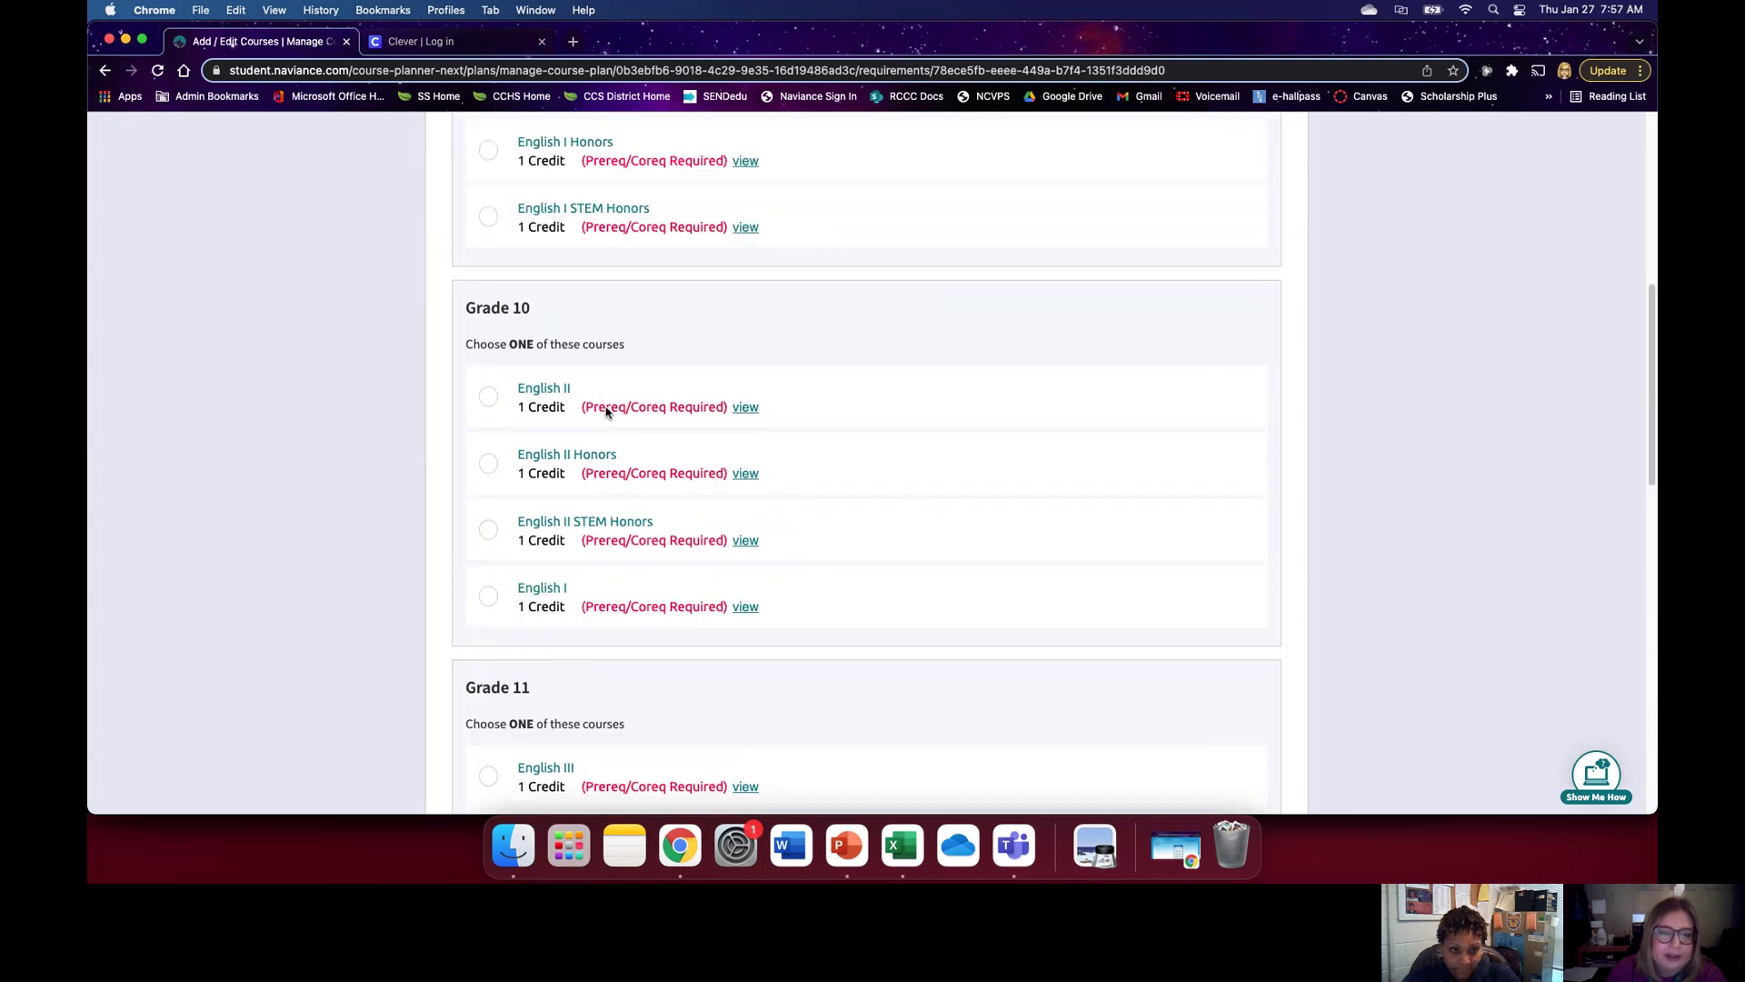
pyautogui.click(488, 465)
# Step: Select English III Honors for Grade 11 and English IV Honors for Grade 12, and add the English courses to the plan
pyautogui.scroll(-4, 760, 423)
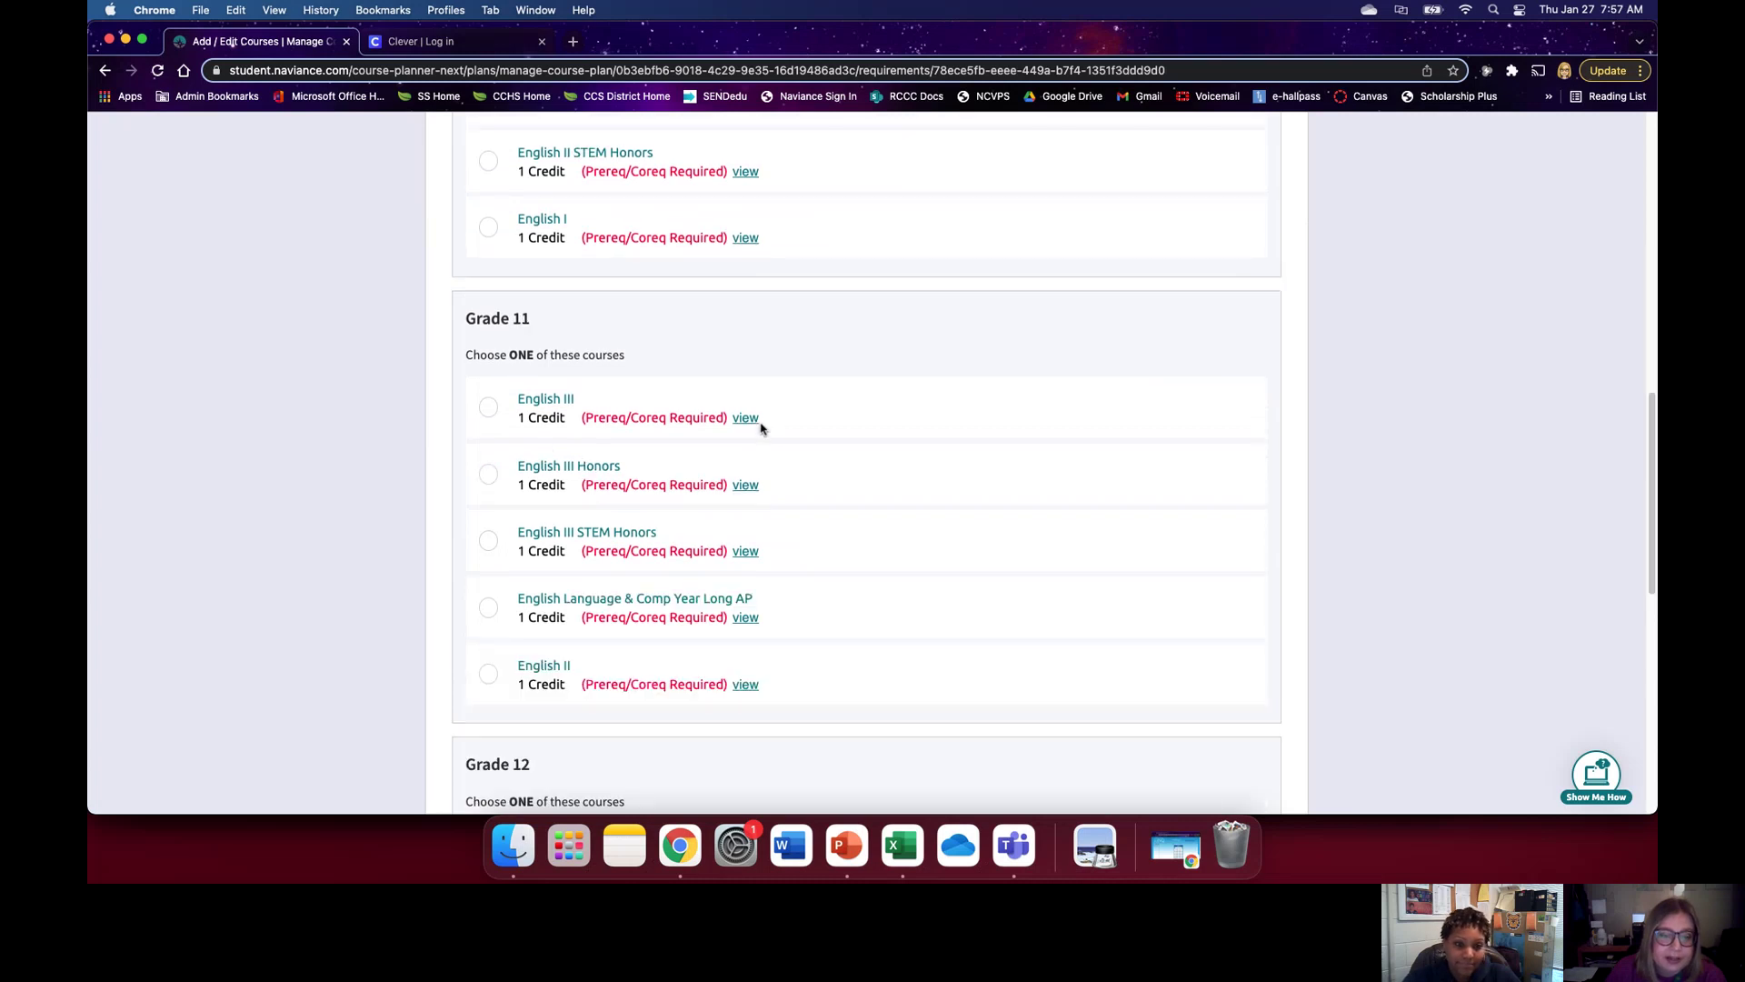
pyautogui.click(488, 460)
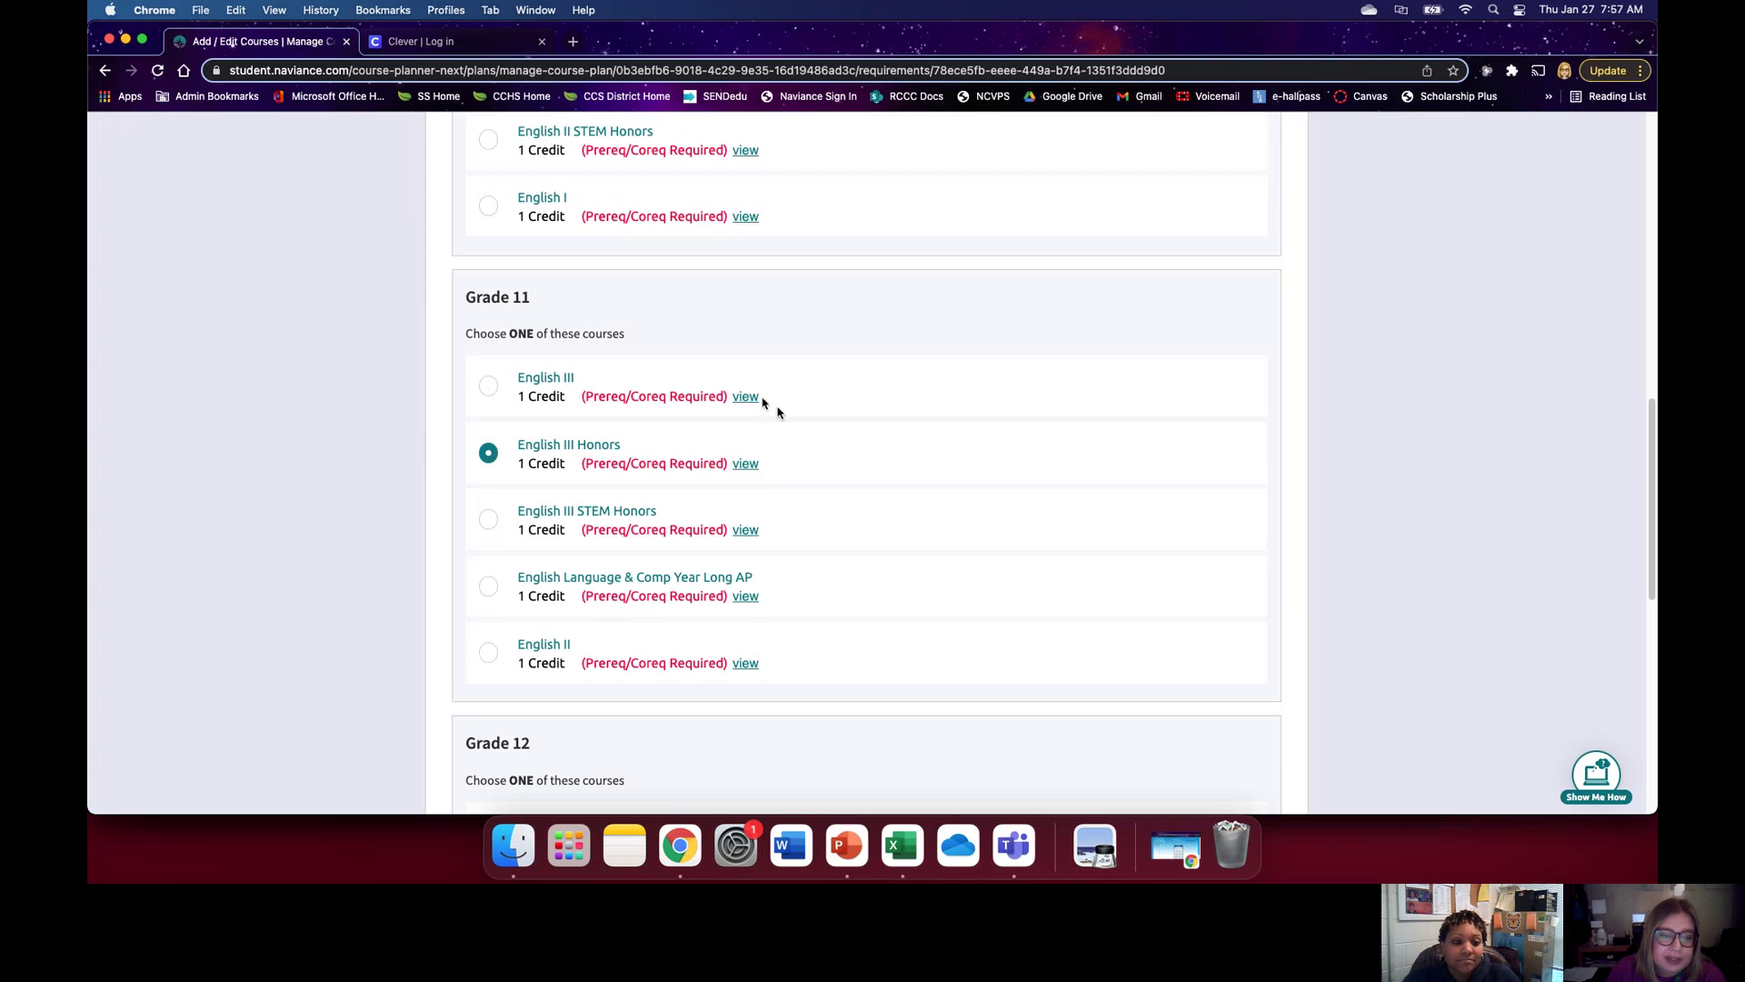
pyautogui.scroll(-1, 838, 382)
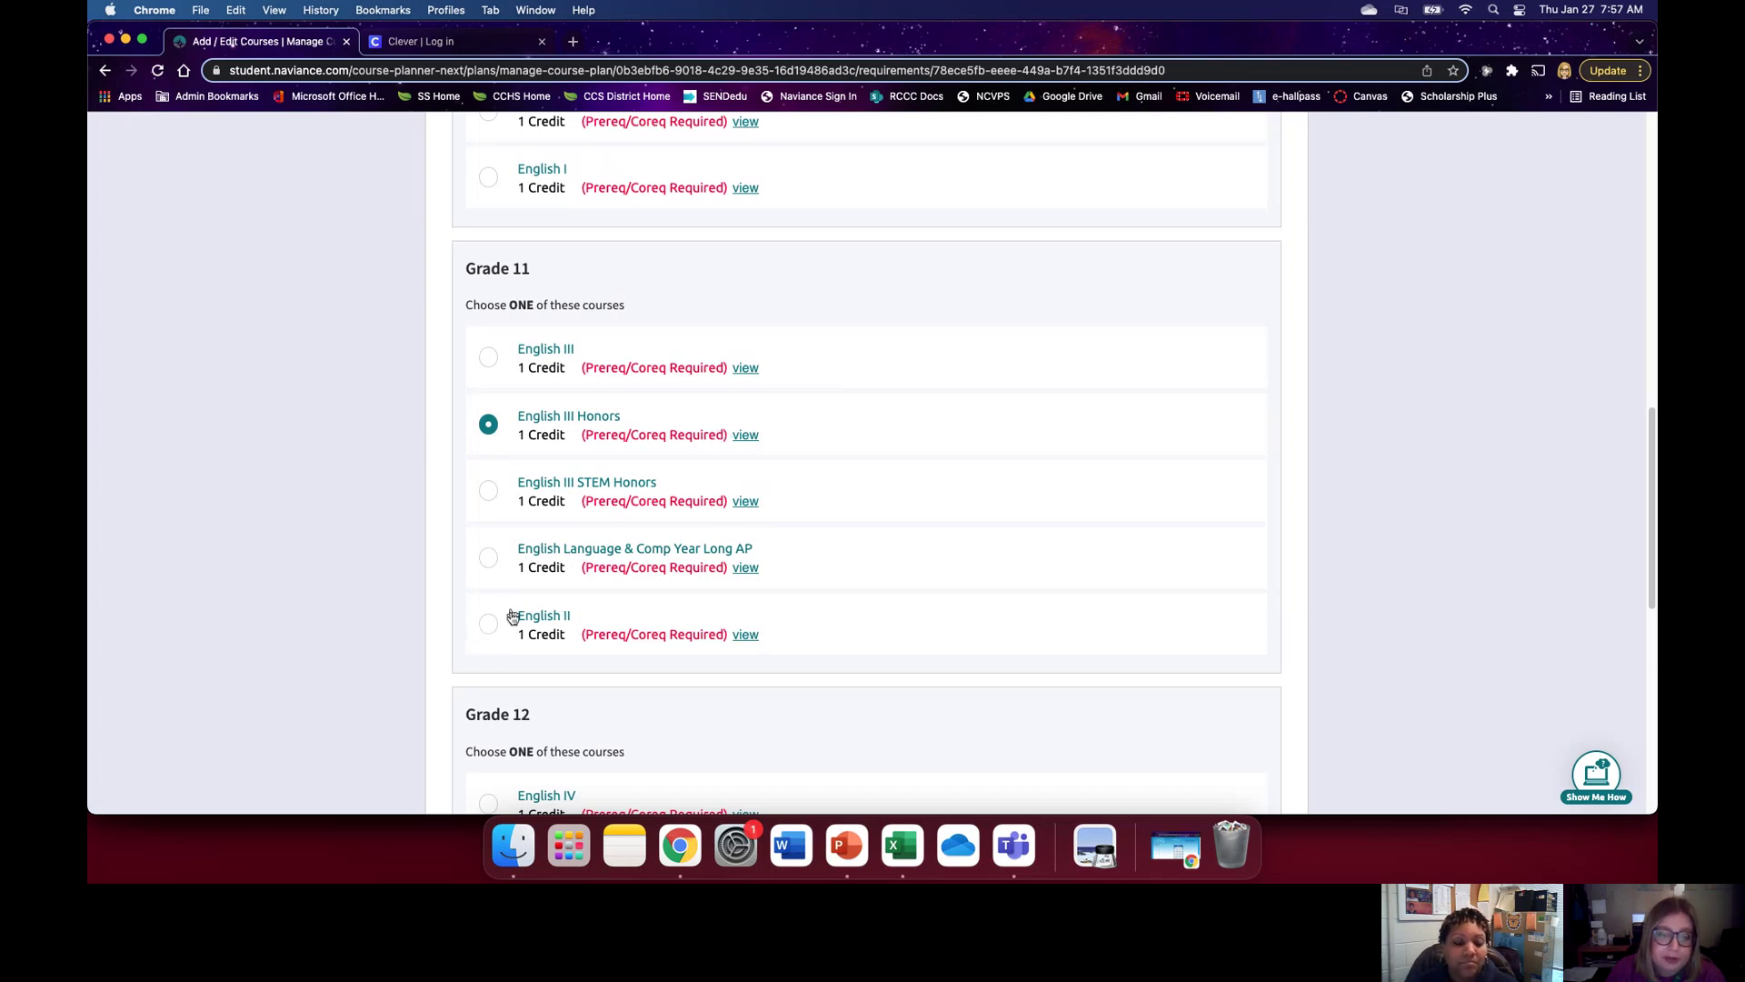
pyautogui.scroll(-3, 777, 571)
pyautogui.scroll(-2, 778, 571)
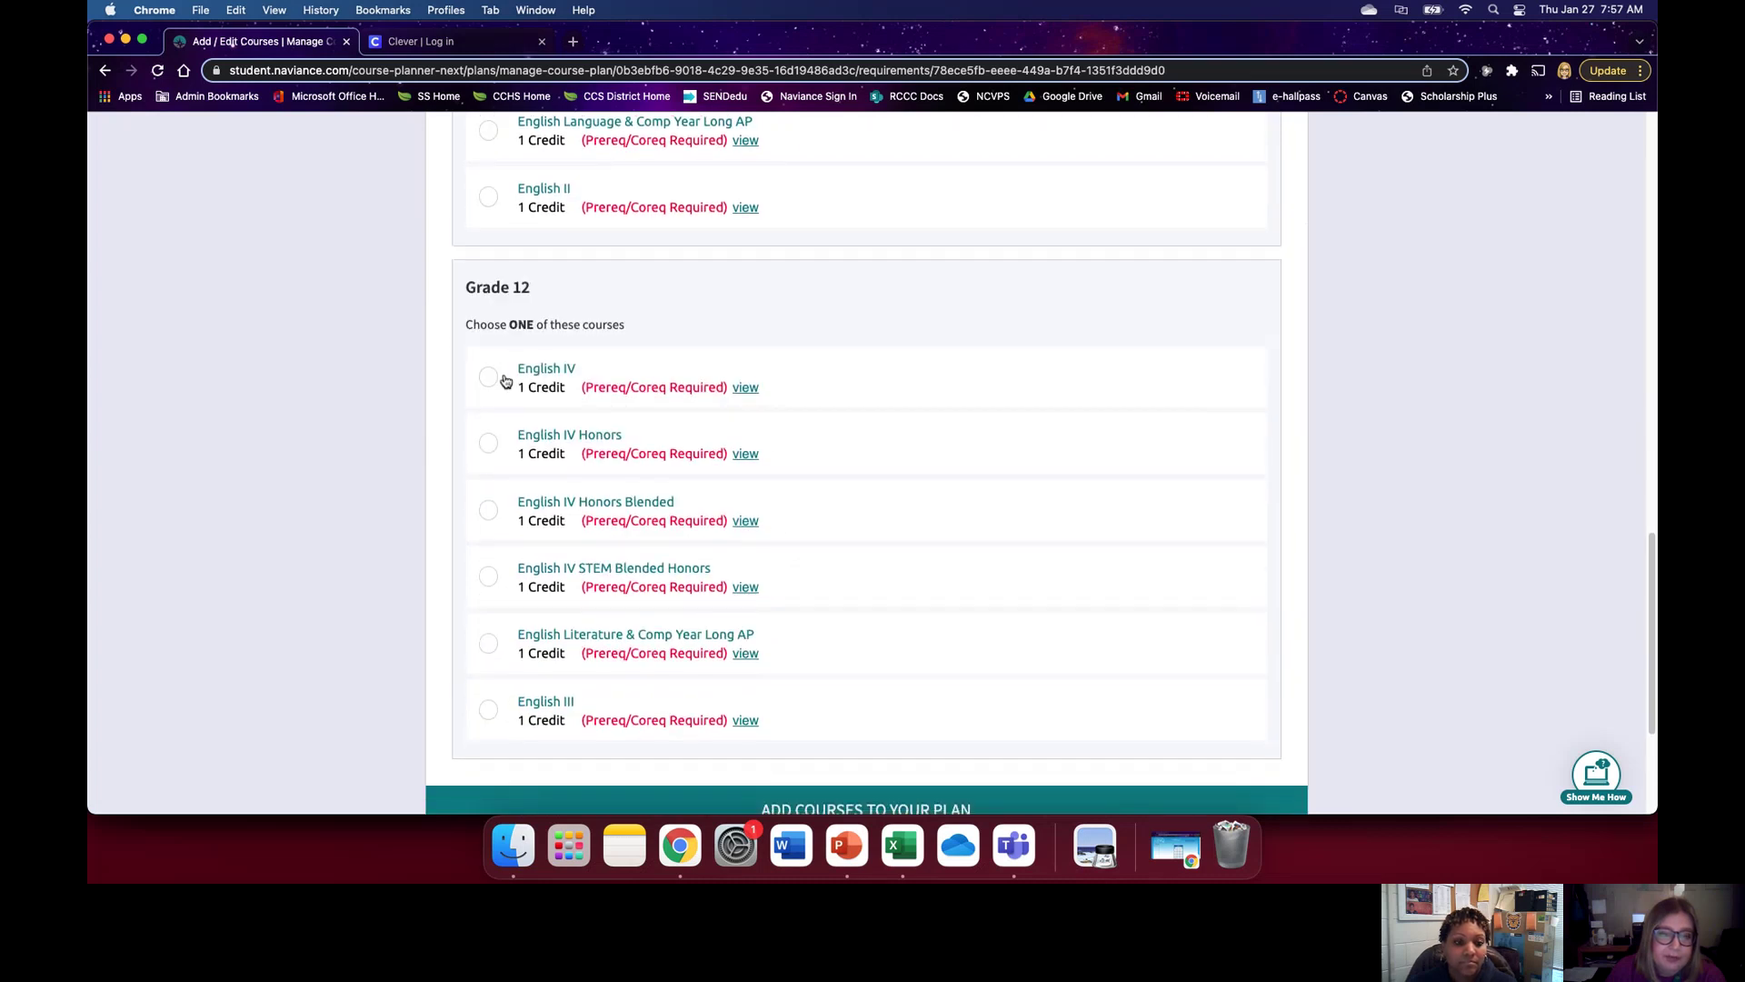
pyautogui.click(489, 443)
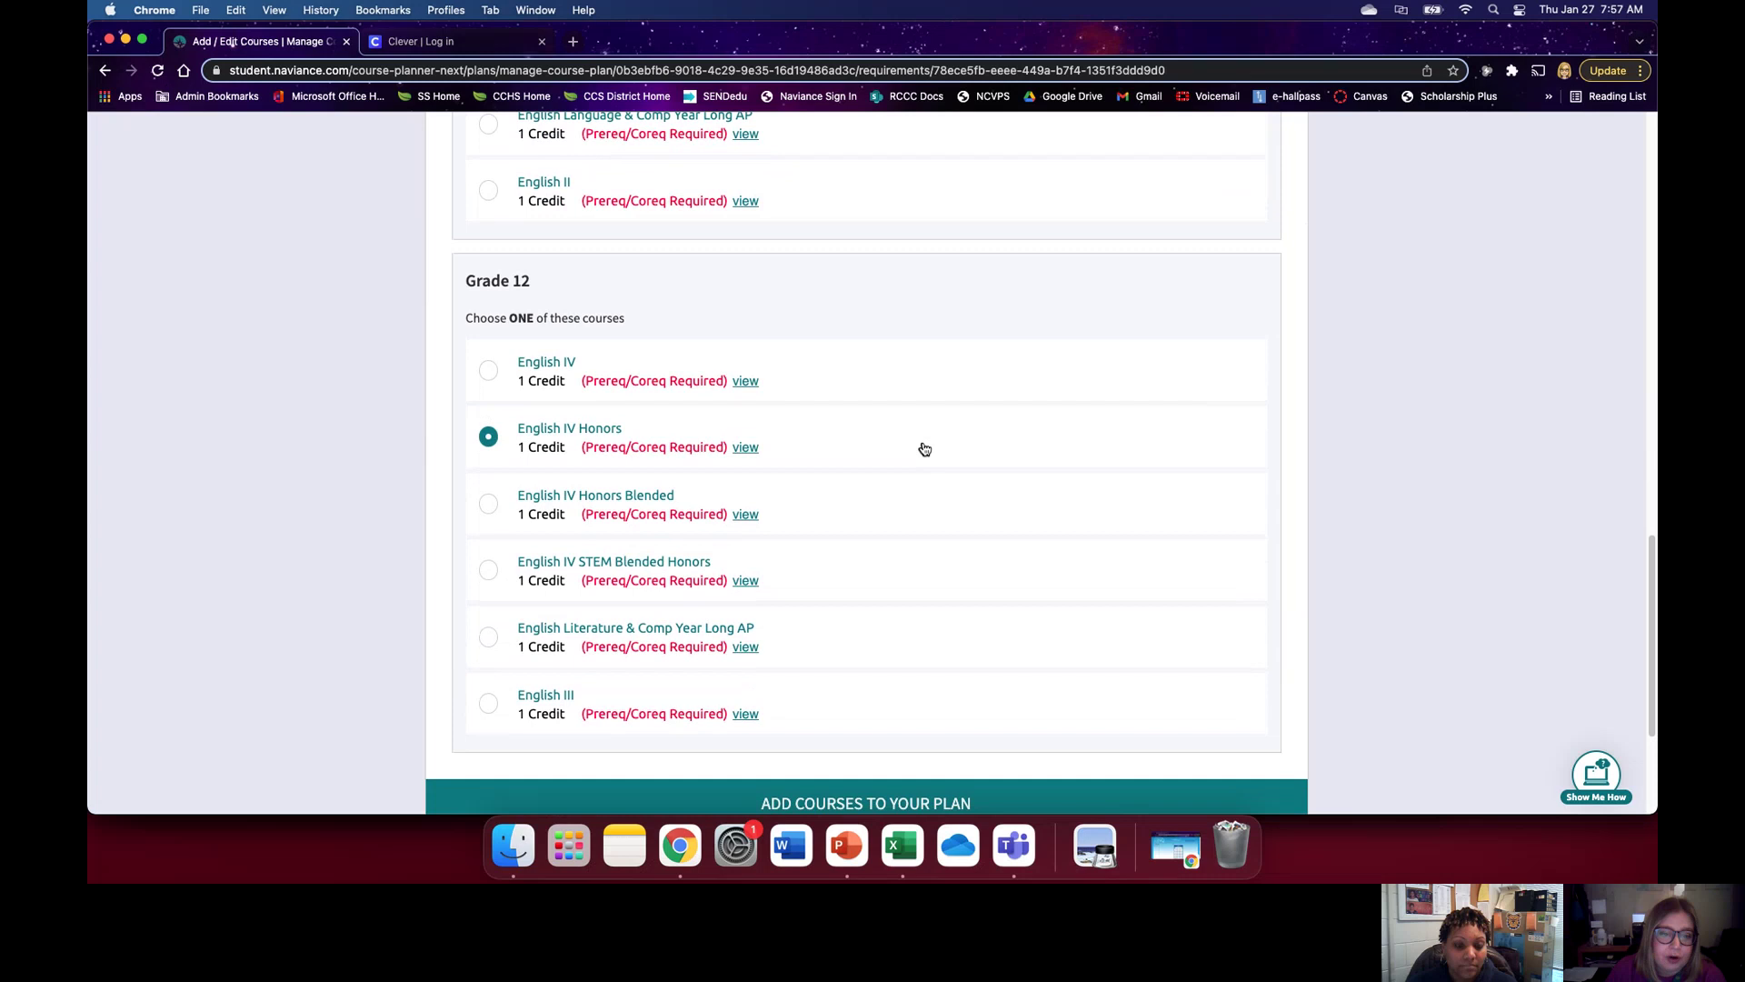
pyautogui.scroll(-2, 924, 449)
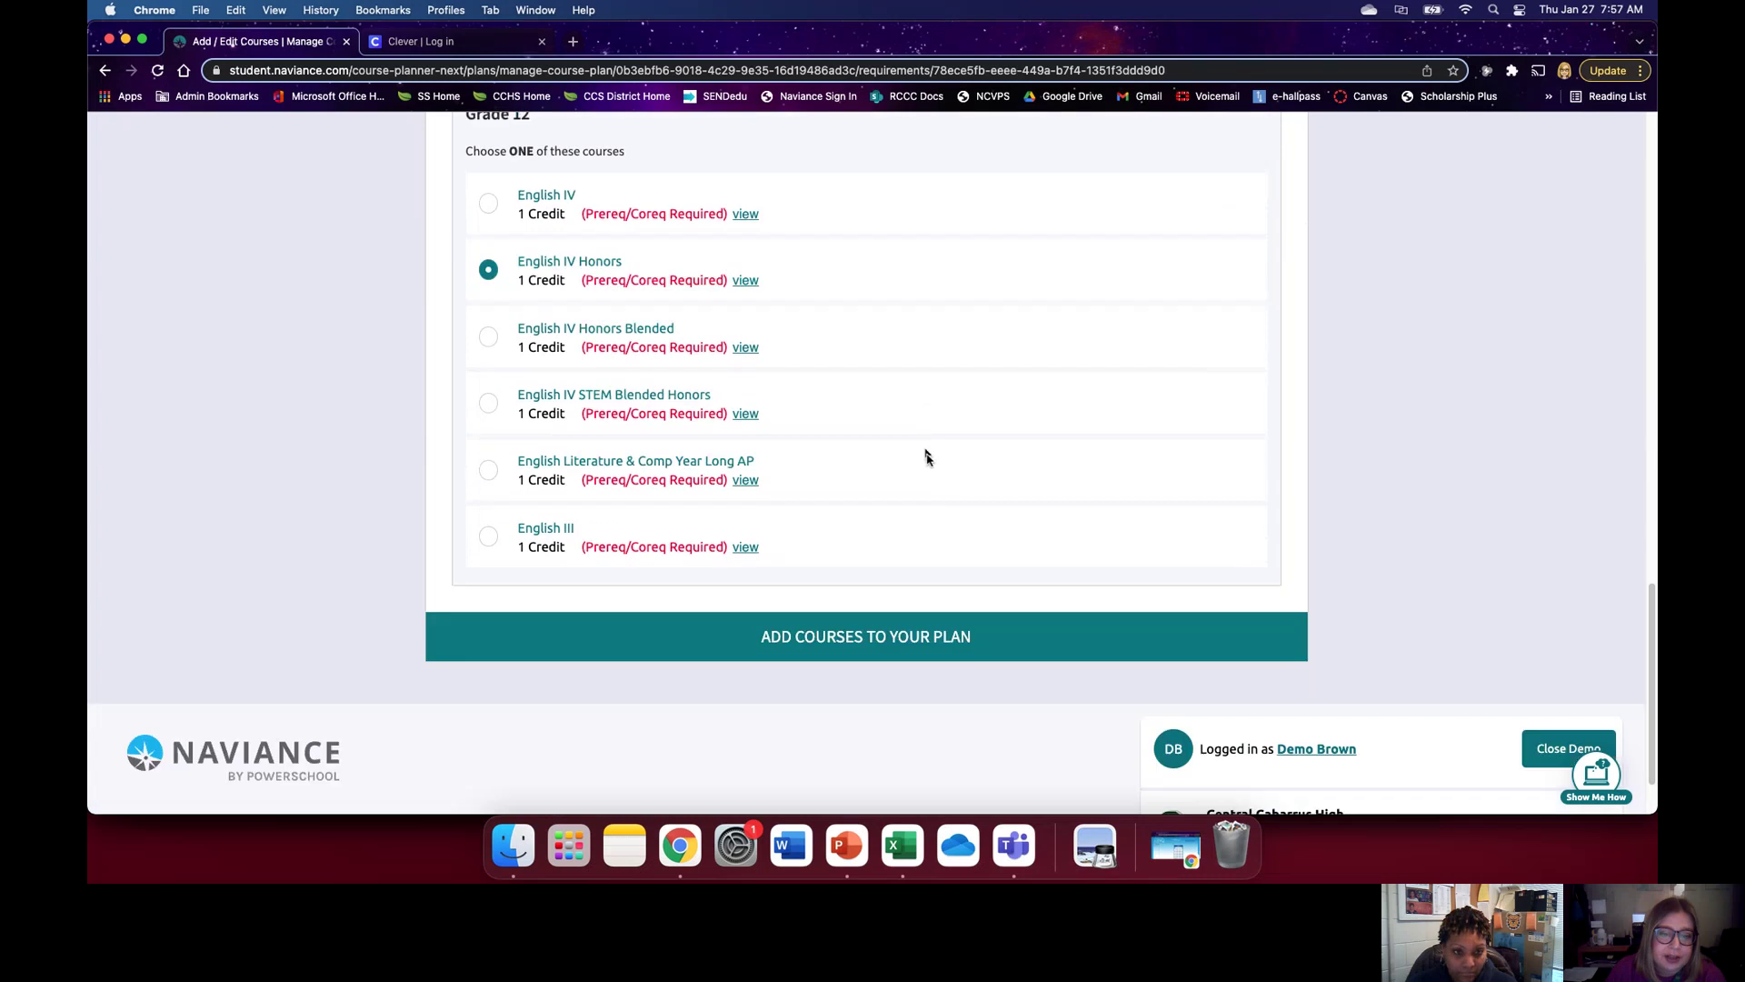
pyautogui.click(941, 639)
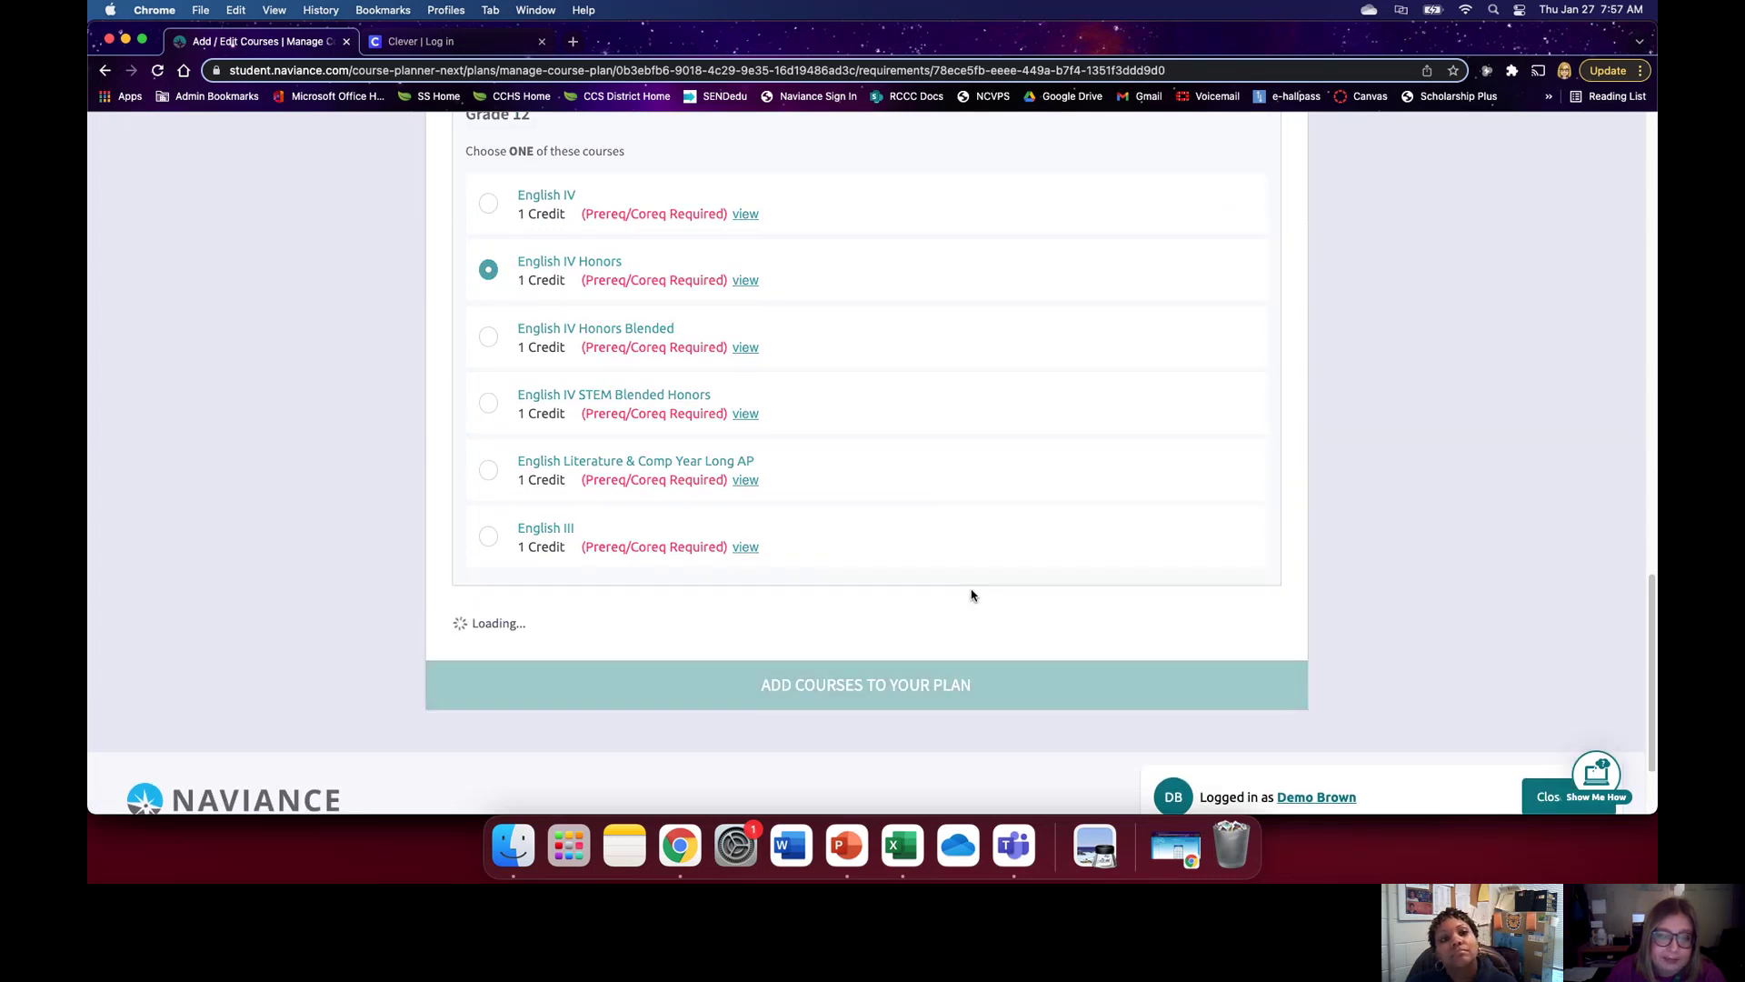
# Step: Check the English row's courses by grade and compare its required credits with its credits in plan
pyautogui.scroll(-5, 972, 595)
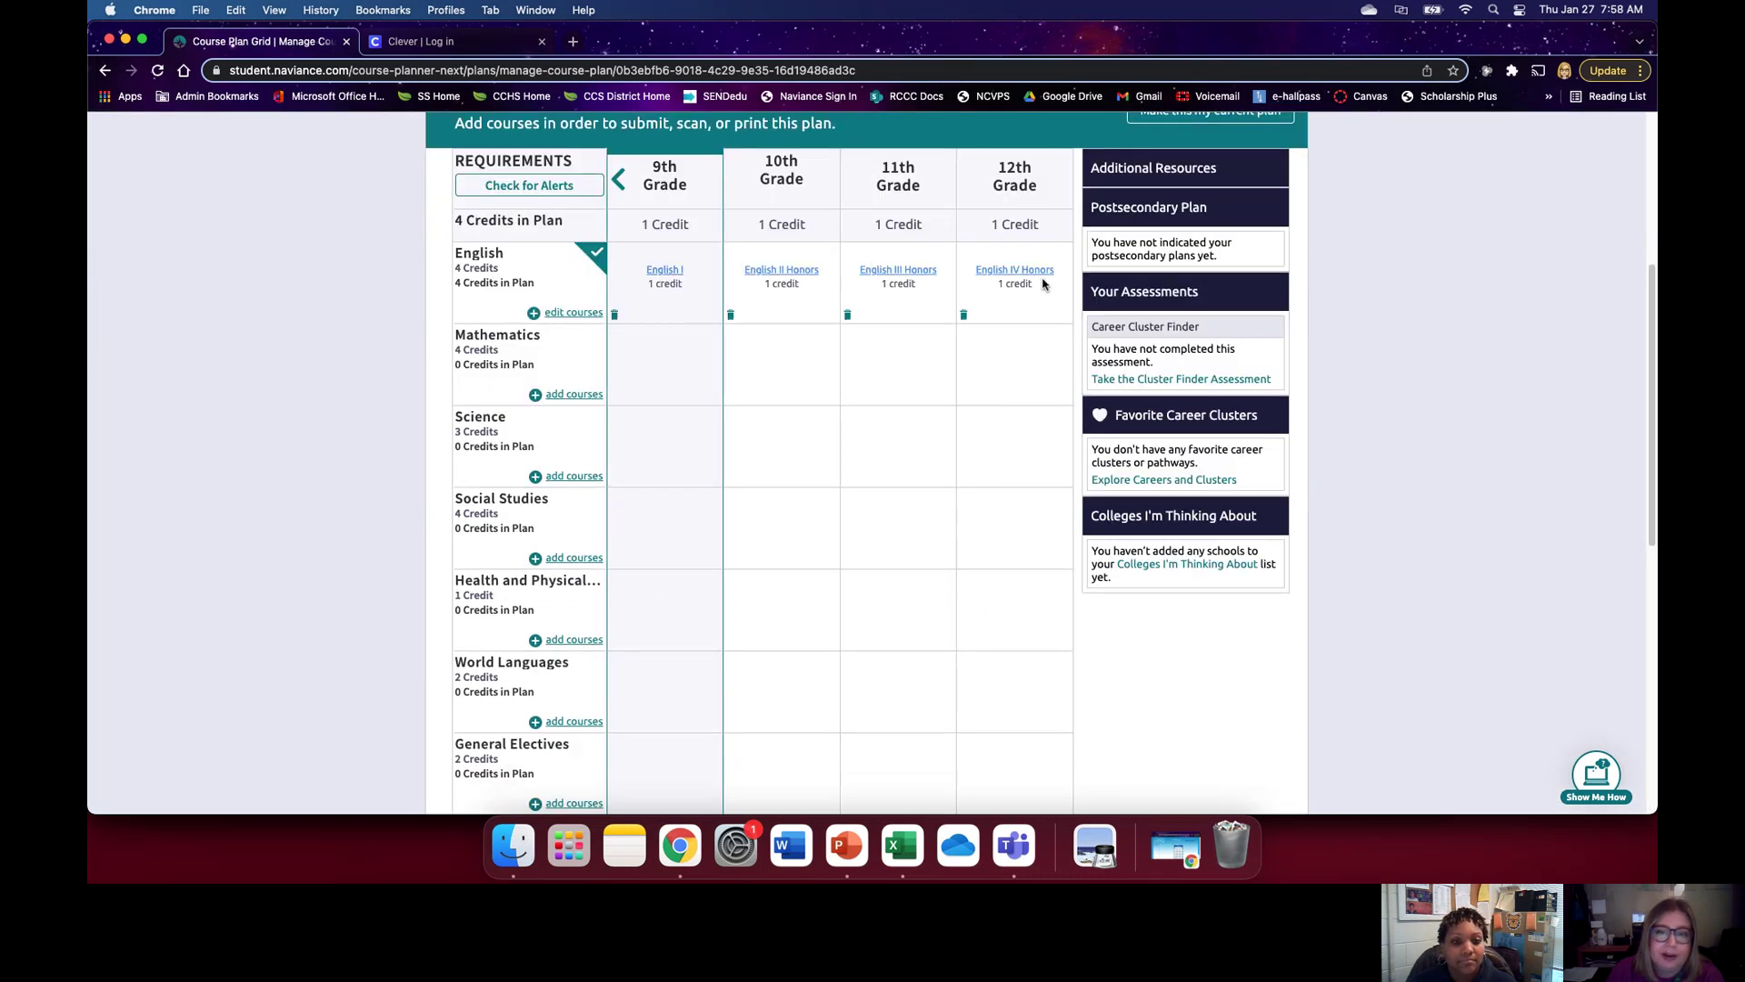
pyautogui.moveTo(455, 263); pyautogui.dragTo(533, 286)
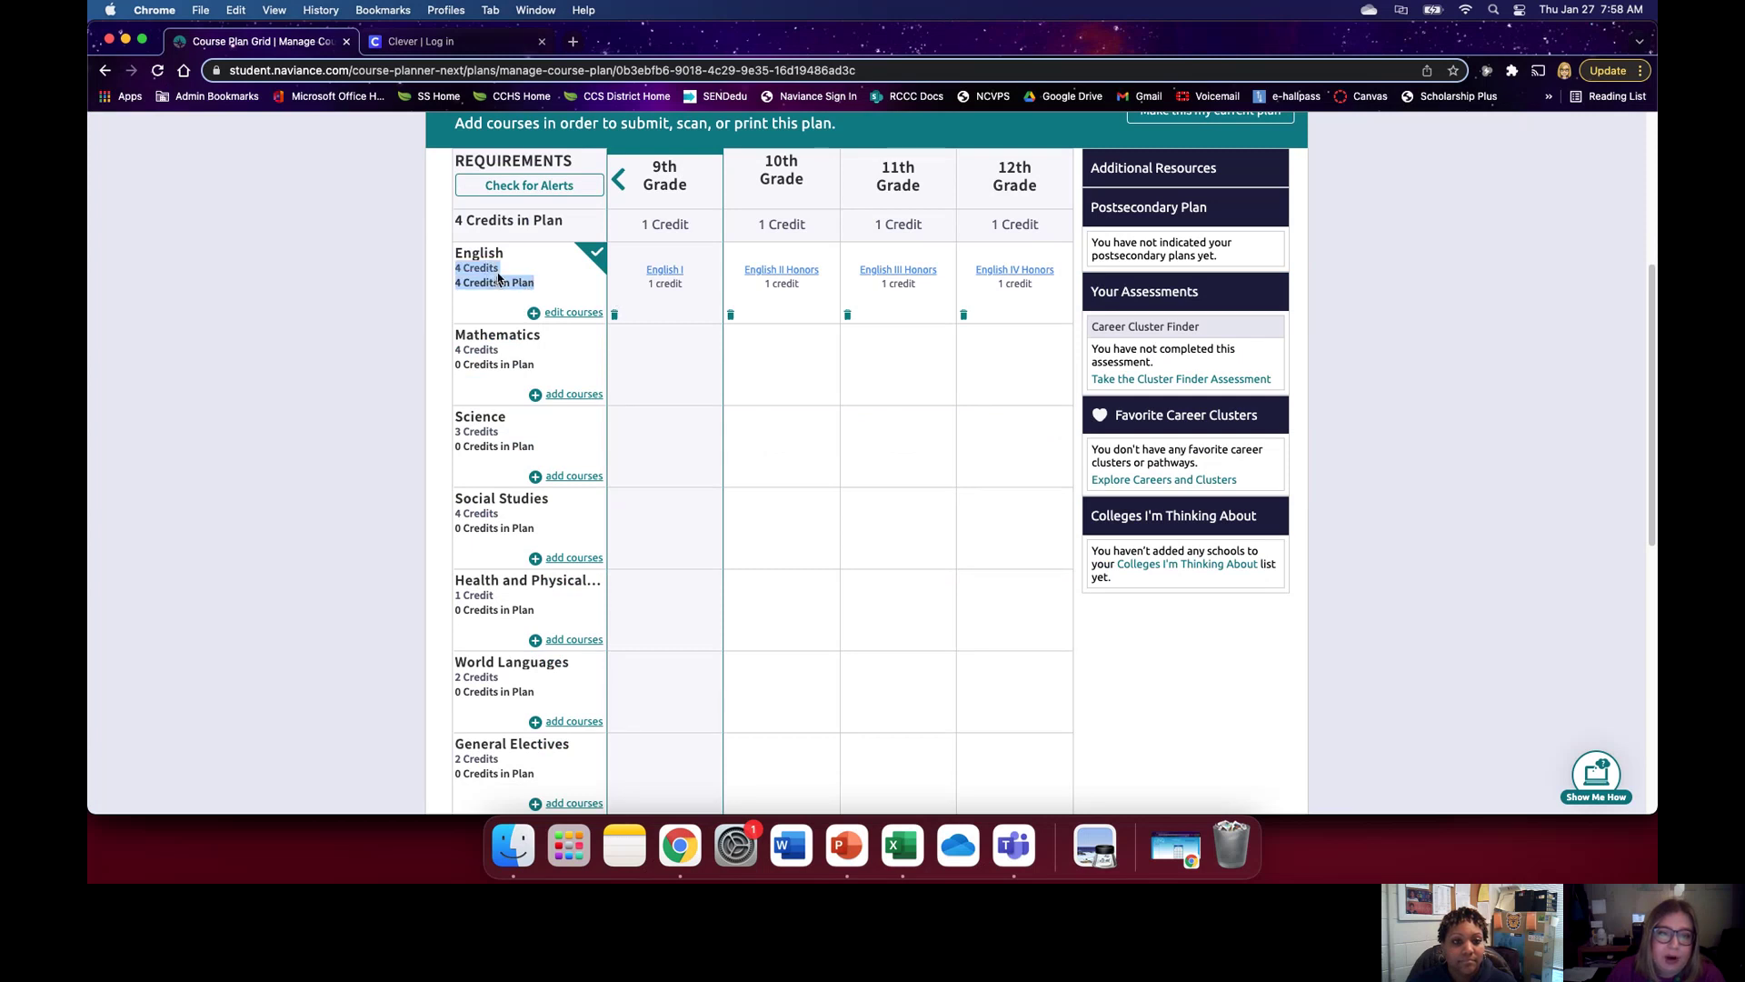
pyautogui.click(614, 293)
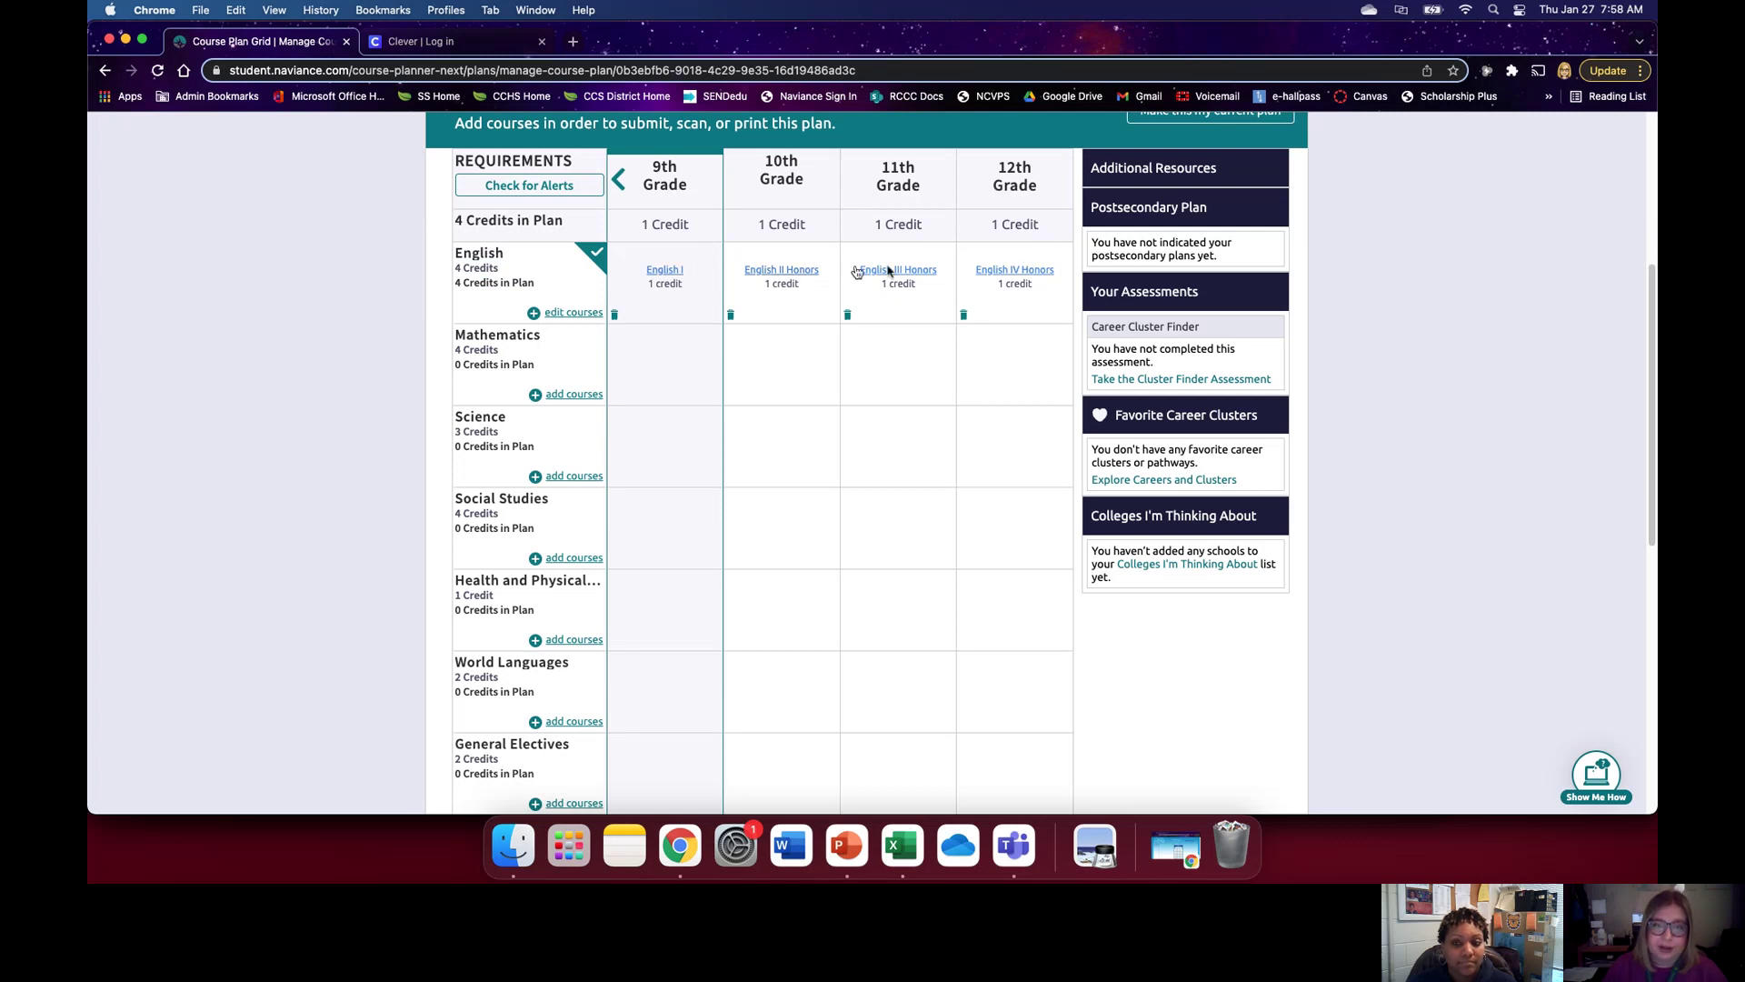
# Step: Open the Mathematics requirement's course choices and select NC Math 1 for Grade 9 and NC Math 2 Honors for Grade 10
pyautogui.click(582, 393)
pyautogui.scroll(-3, 638, 384)
pyautogui.click(489, 553)
pyautogui.scroll(-8, 750, 480)
pyautogui.scroll(-2, 749, 480)
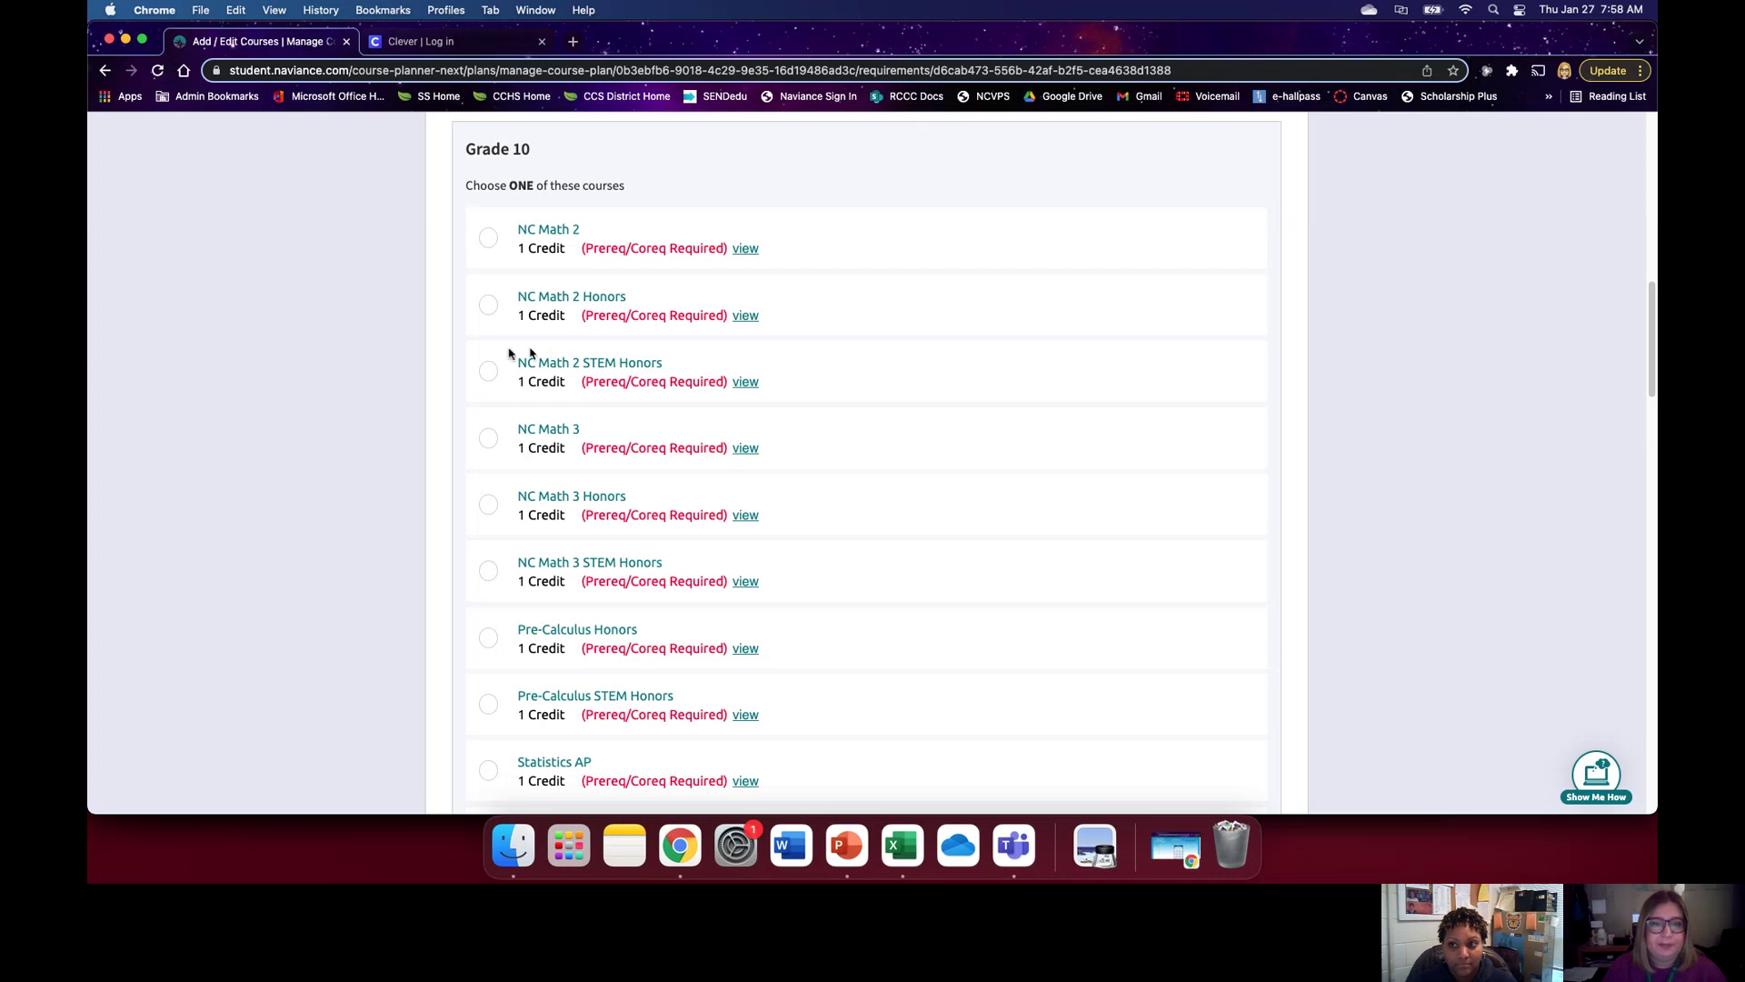
pyautogui.click(488, 306)
# Step: Select NC Math 3 Honors for Grade 11 and Pre-Calculus Honors for Grade 12, and add the Mathematics courses to the plan
pyautogui.scroll(-8, 855, 415)
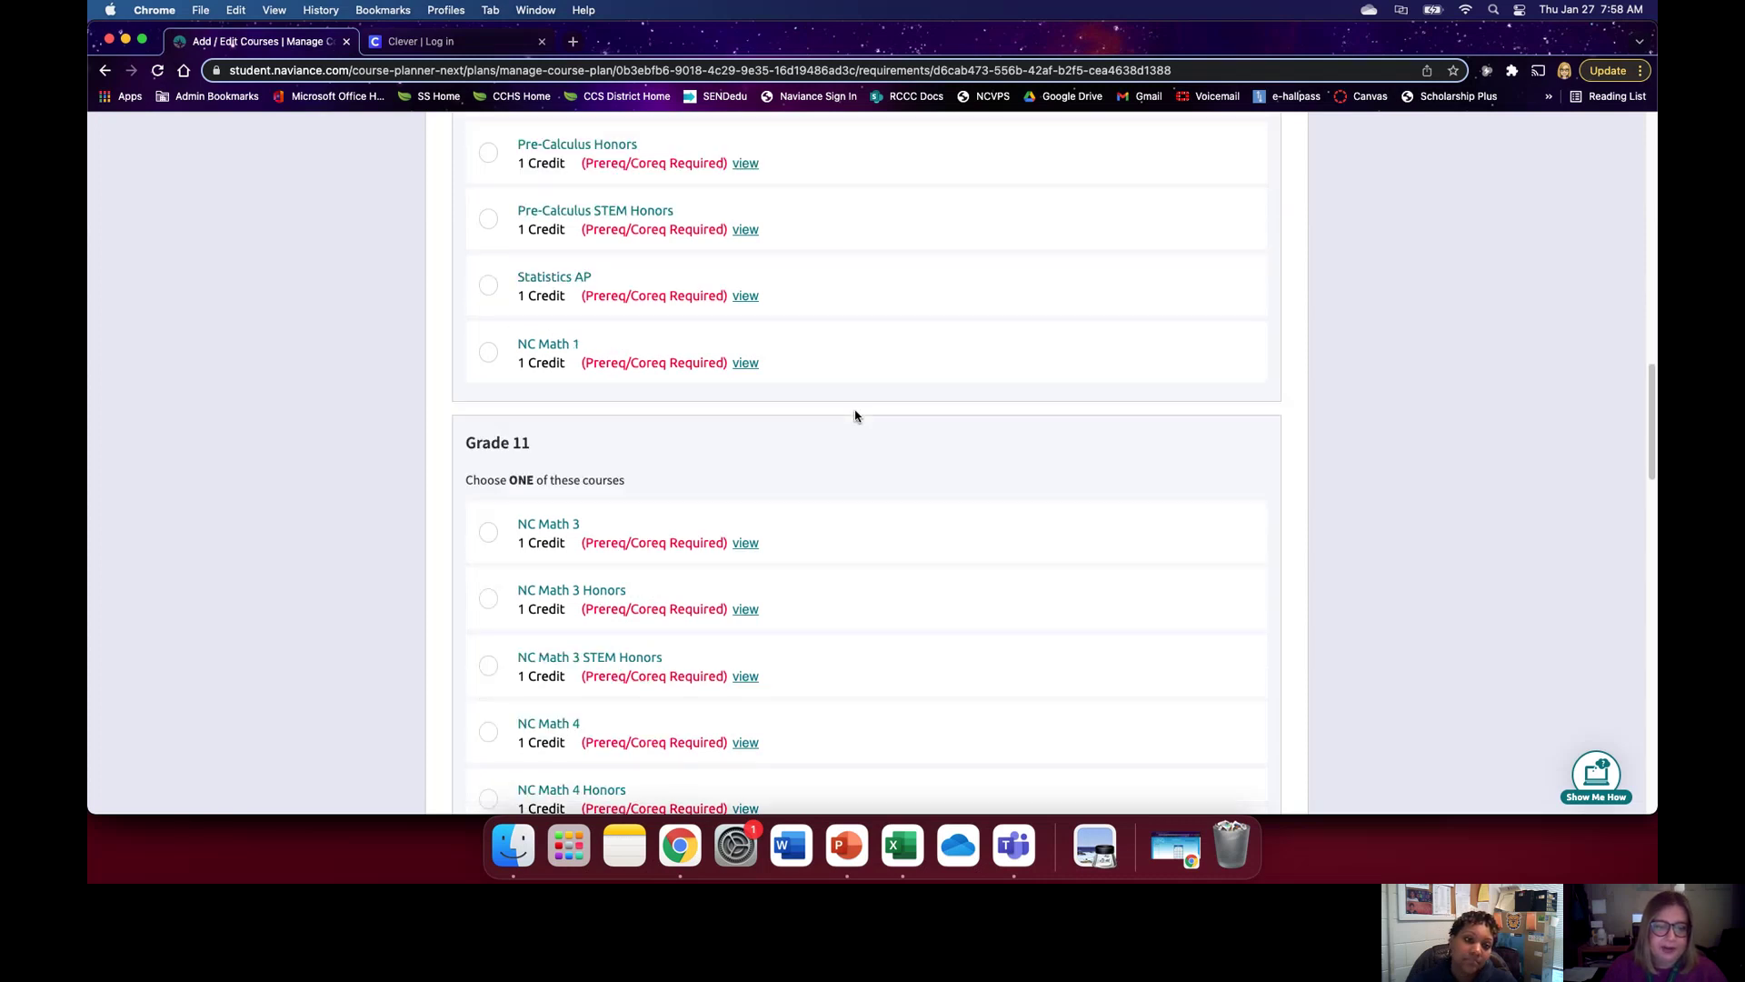
pyautogui.click(487, 382)
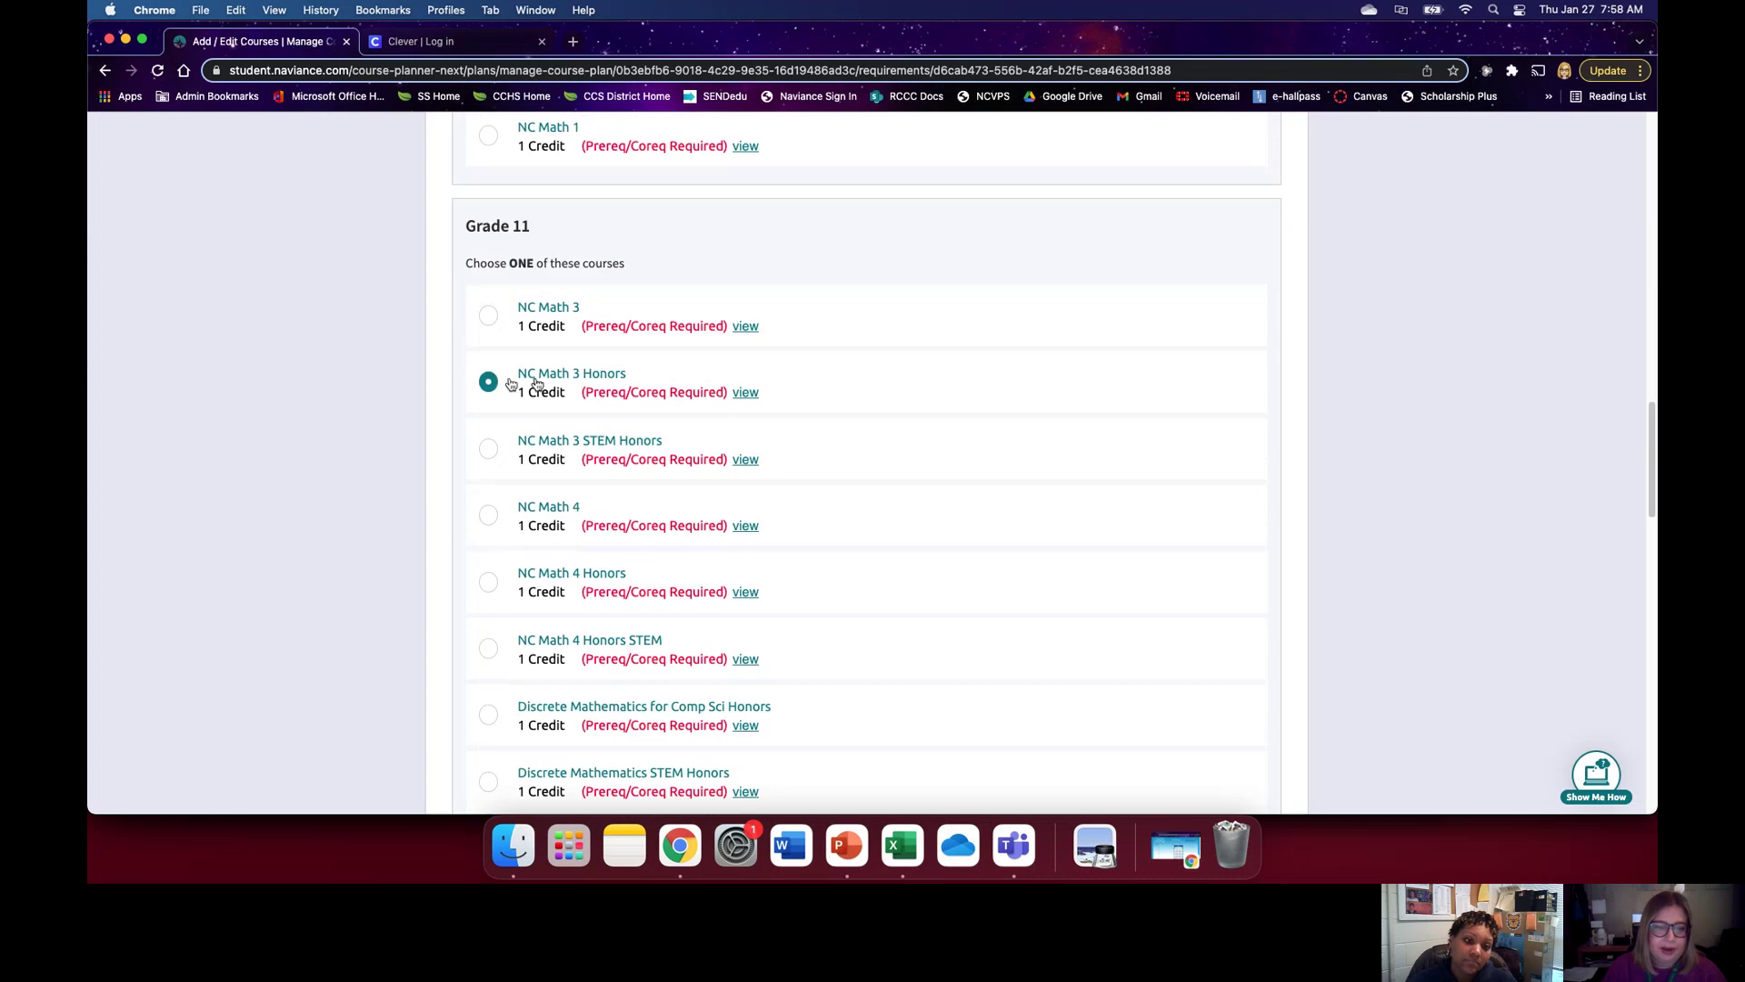
pyautogui.scroll(-6, 827, 410)
pyautogui.scroll(-5, 826, 413)
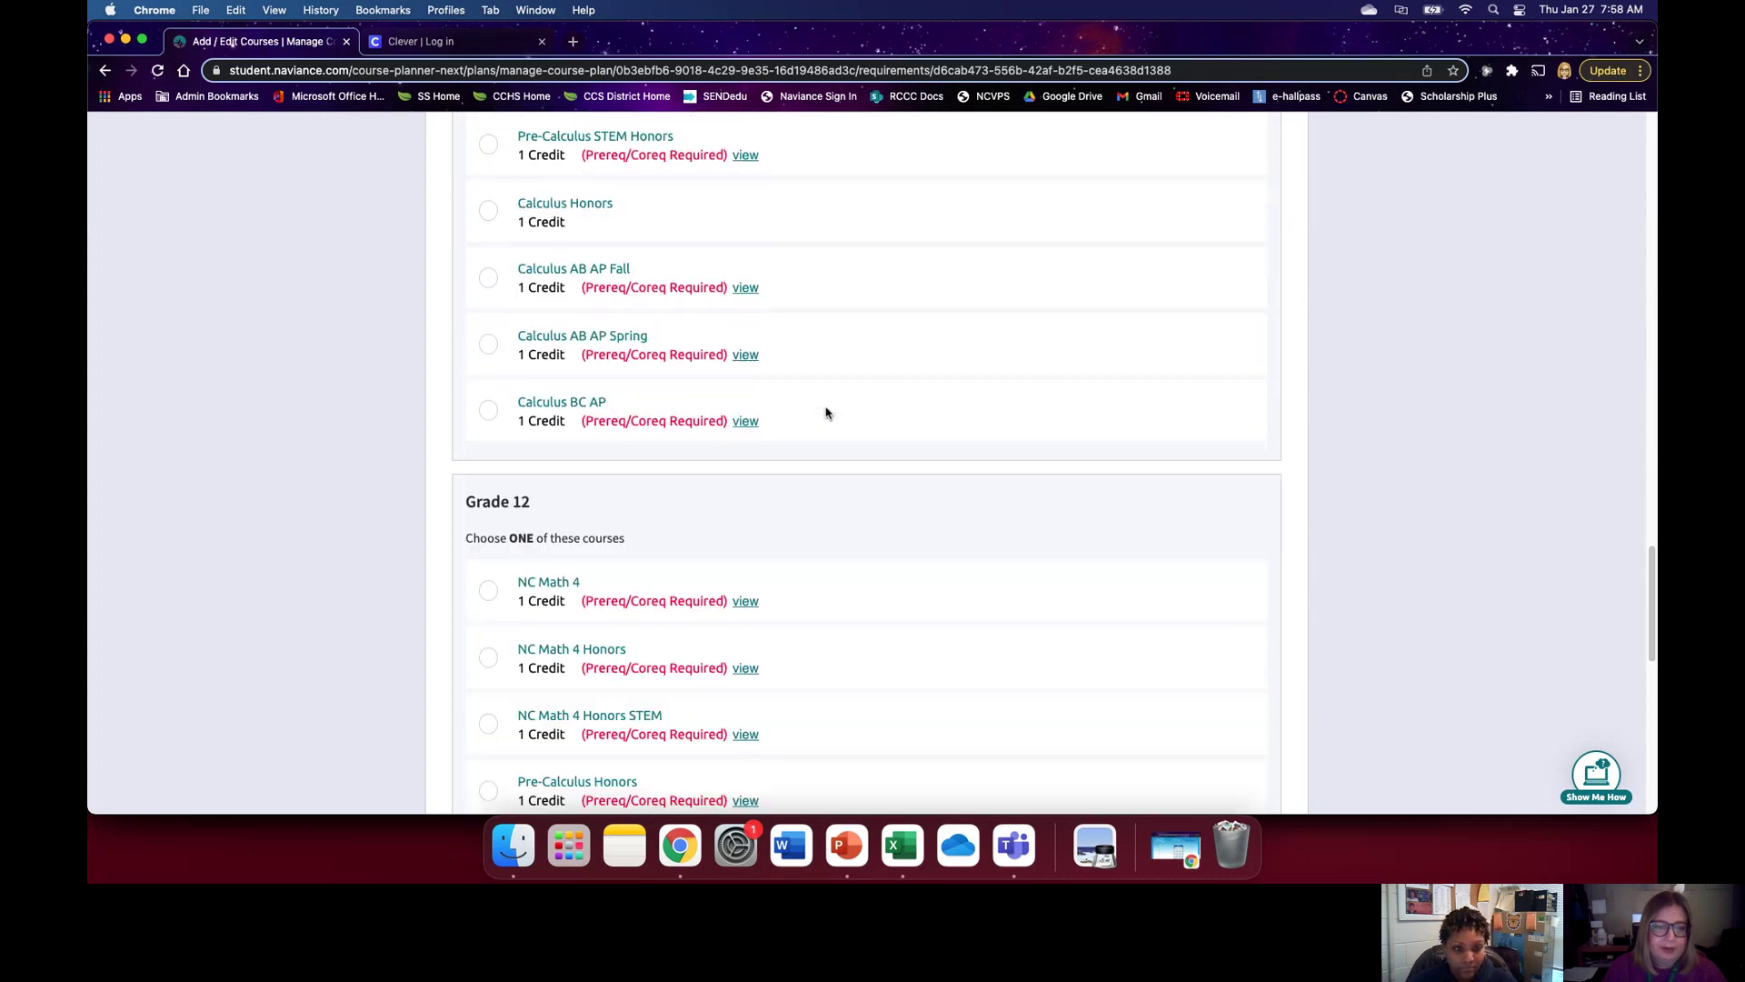
pyautogui.scroll(-2, 826, 413)
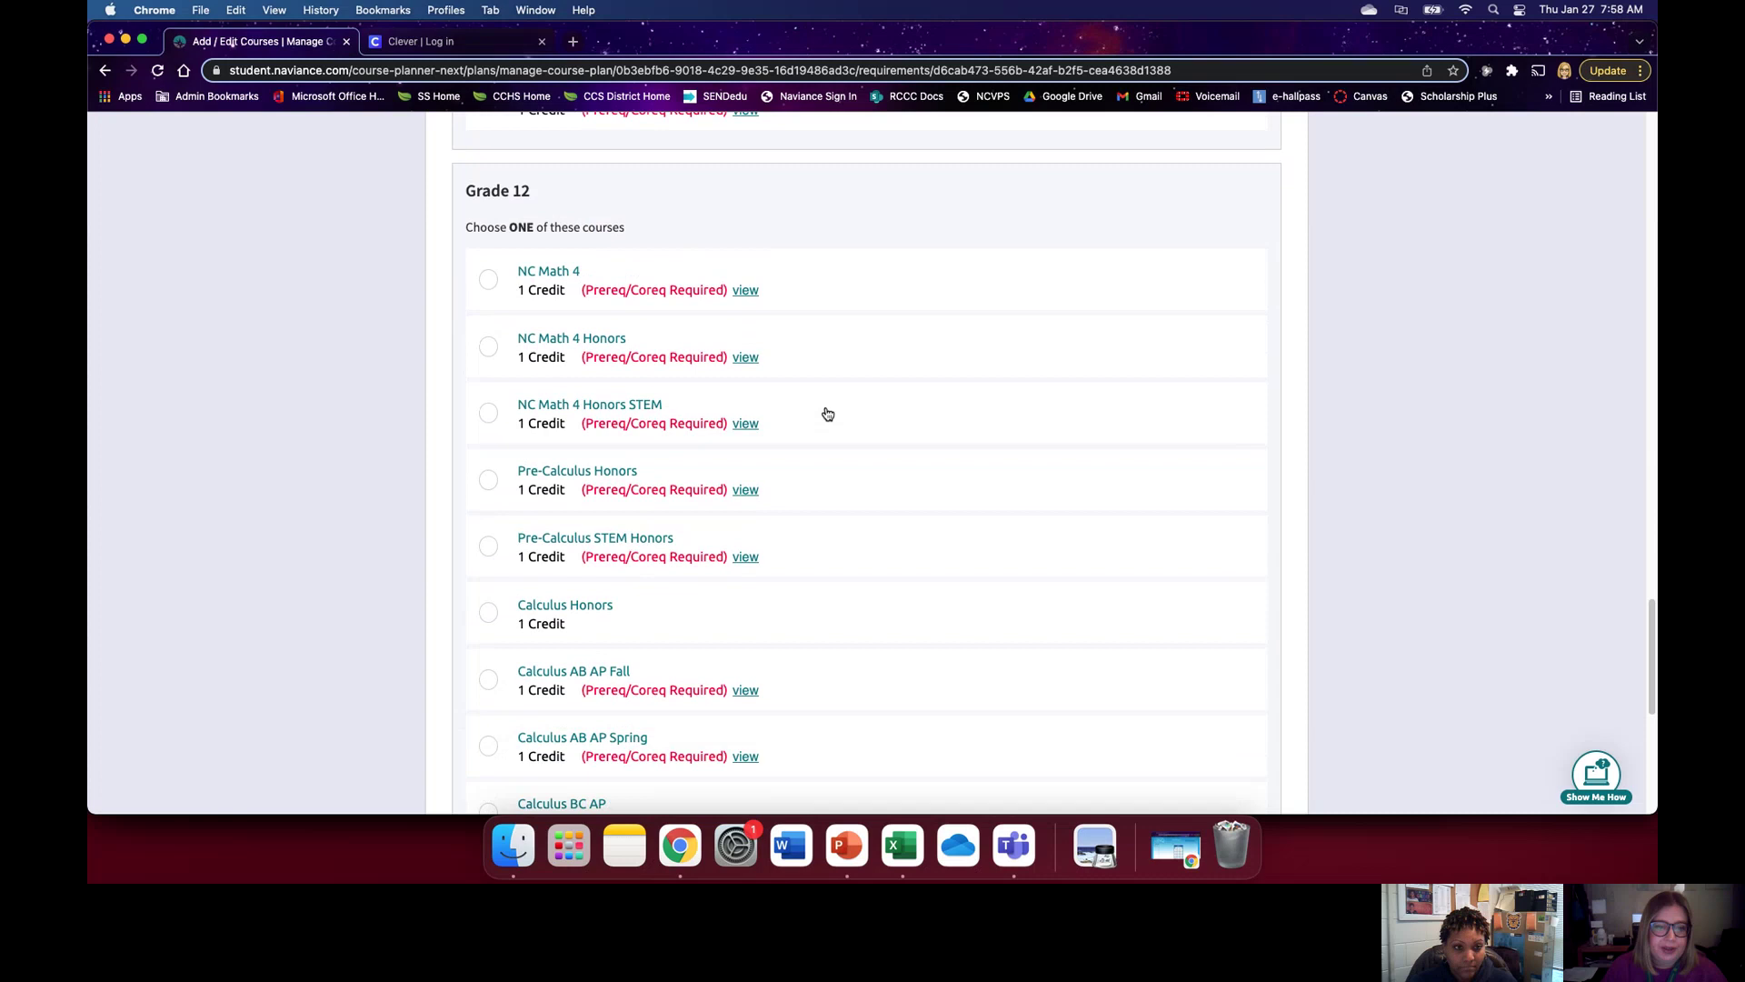
pyautogui.click(486, 392)
pyautogui.scroll(-5, 942, 455)
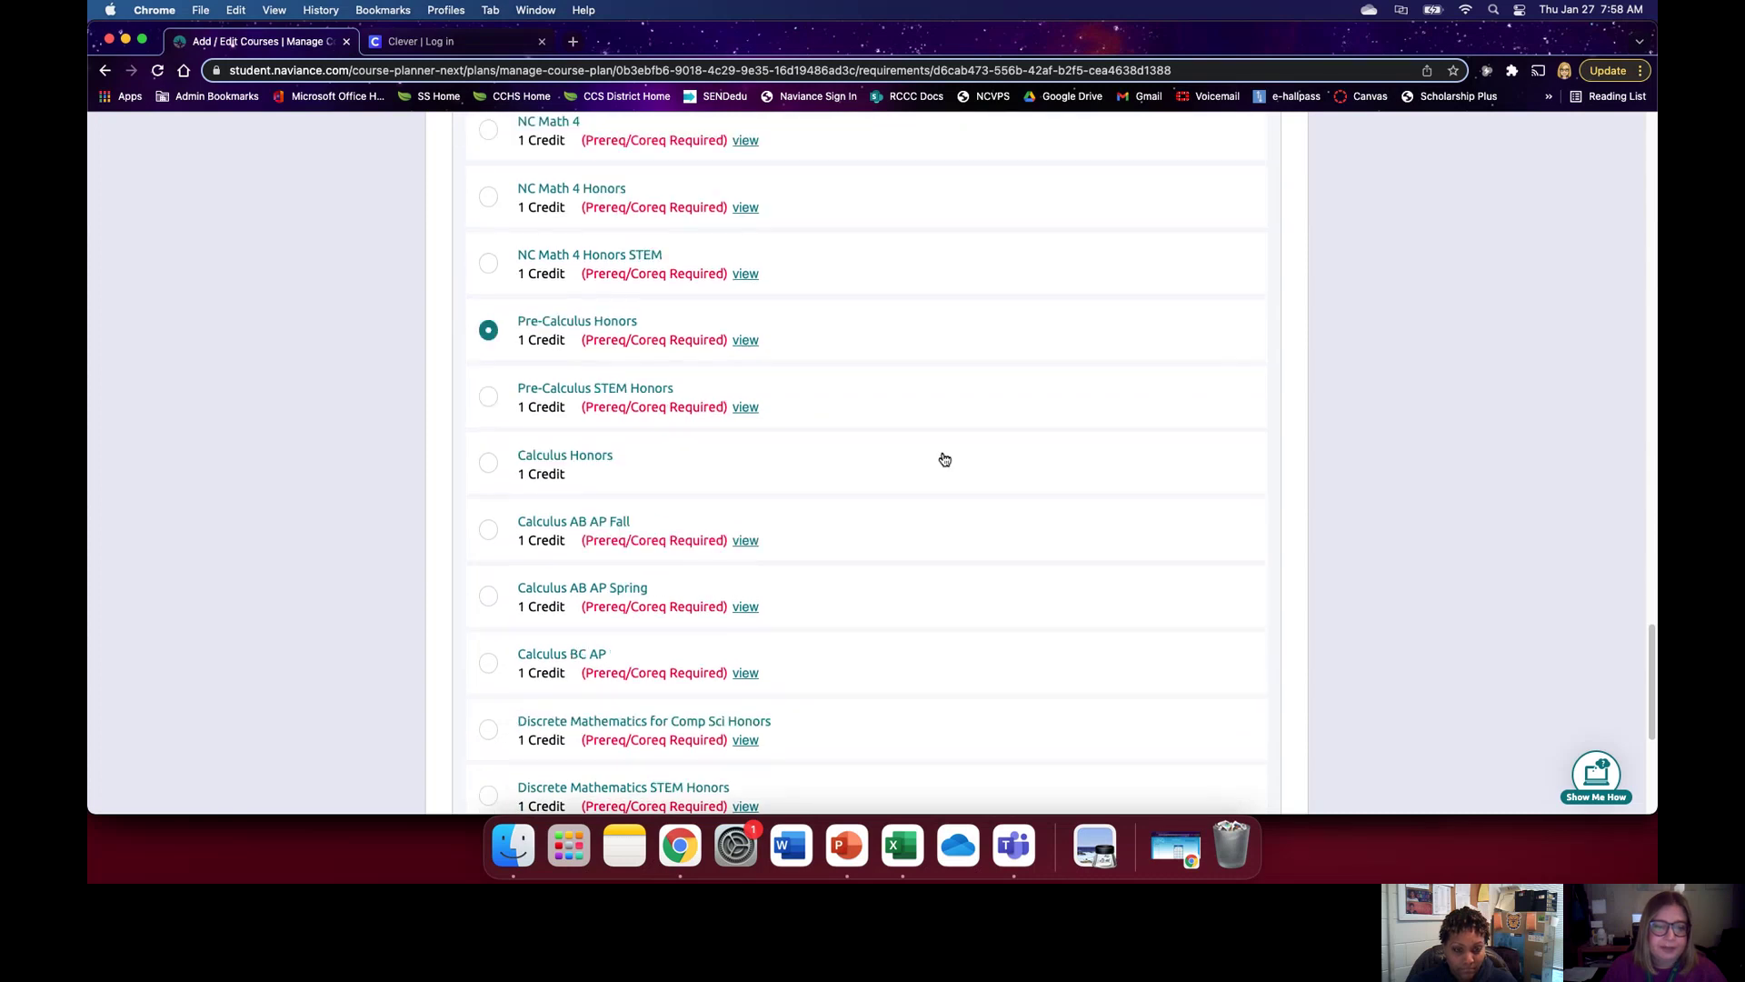
pyautogui.click(870, 550)
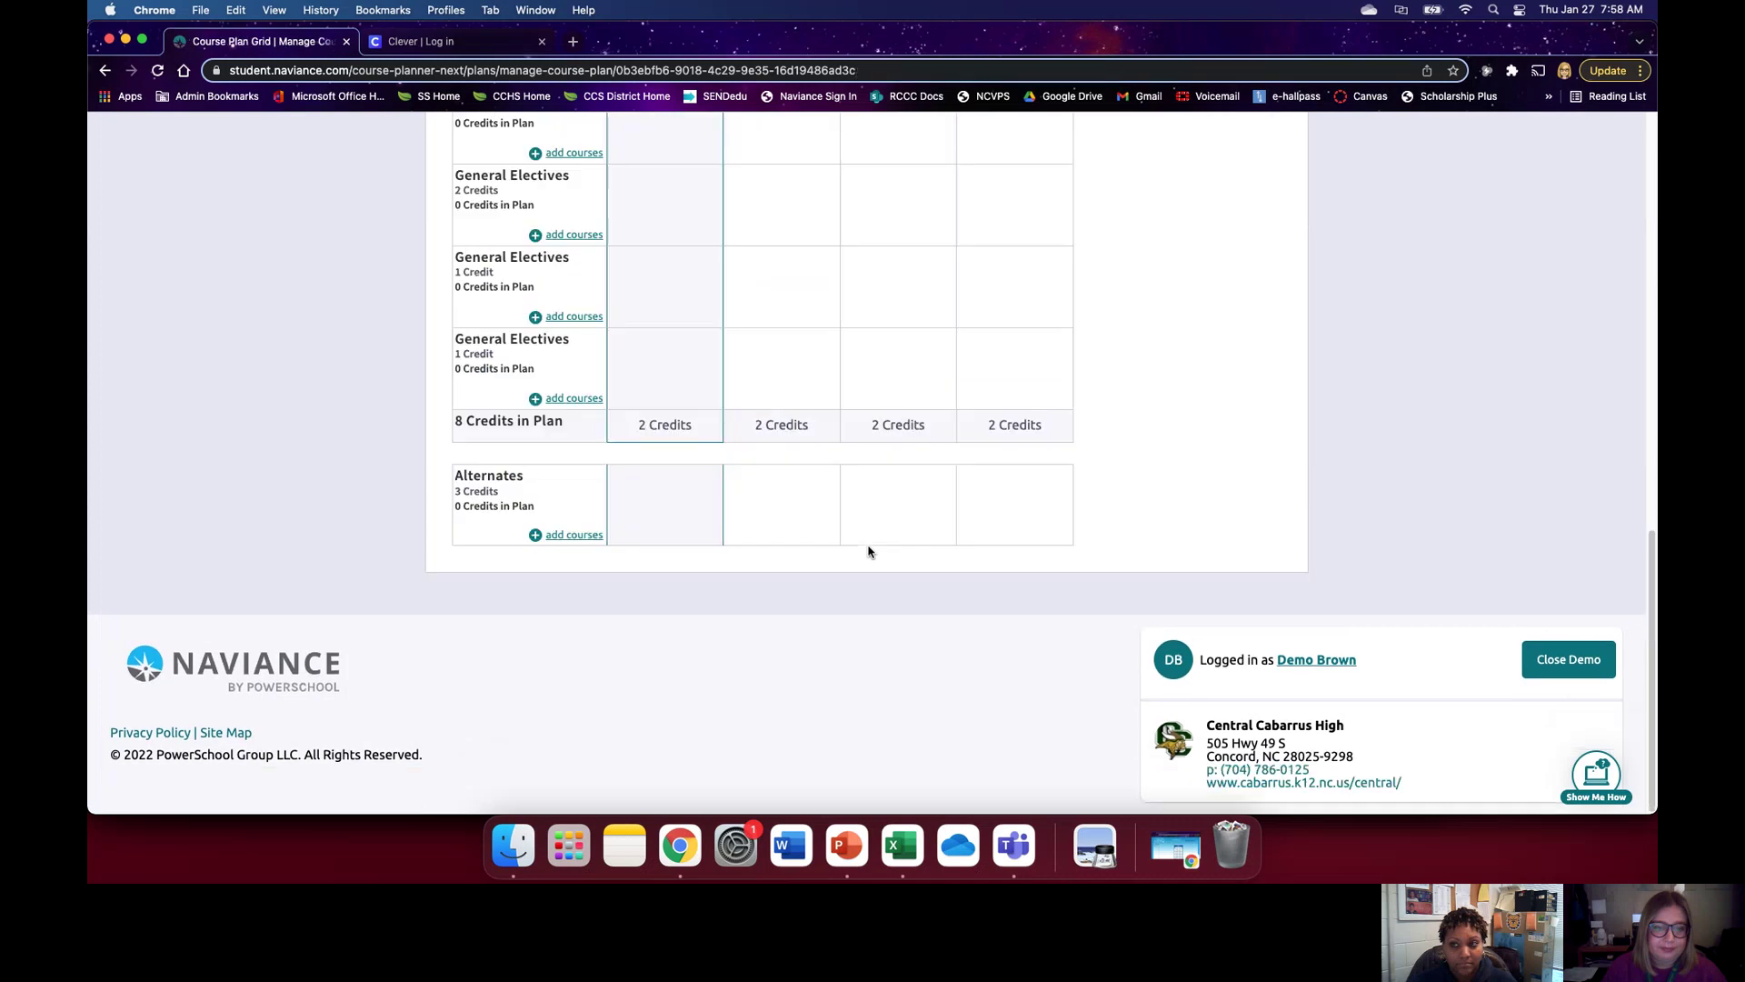
# Step: Open the Science requirement's course choices and select Earth and Environmental Science for Grade 9 and Biology for Grade 10
pyautogui.scroll(-3, 869, 551)
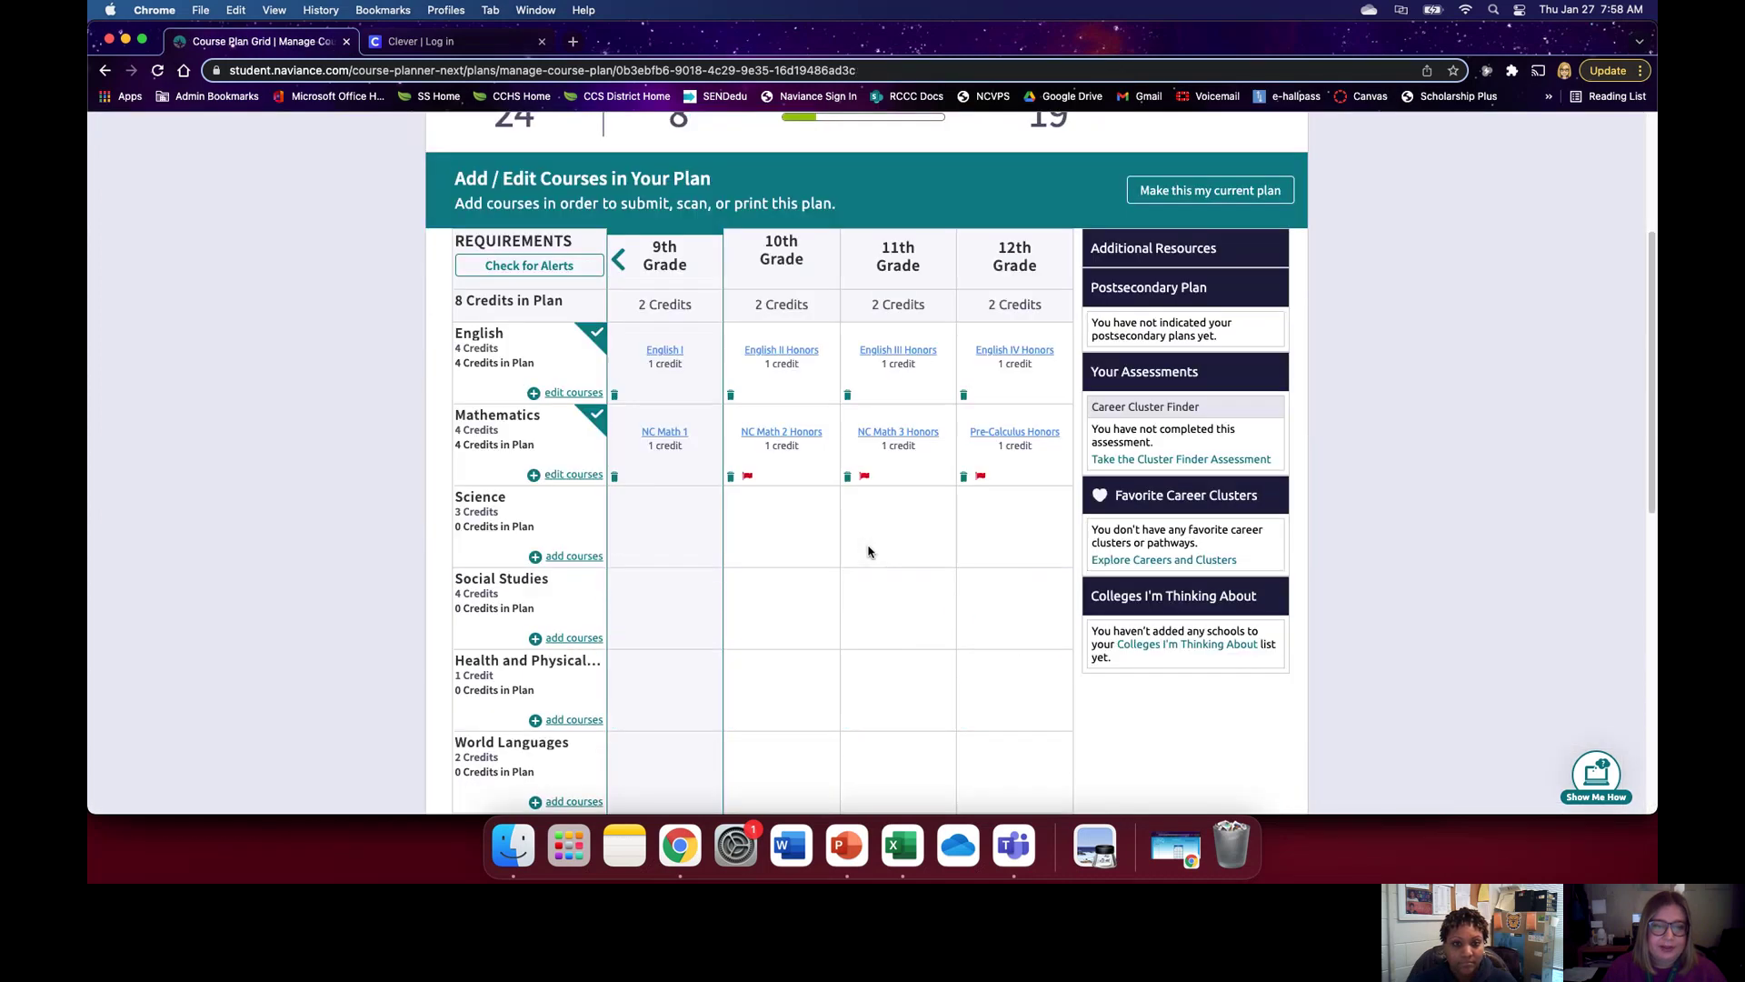
pyautogui.scroll(-2, 869, 551)
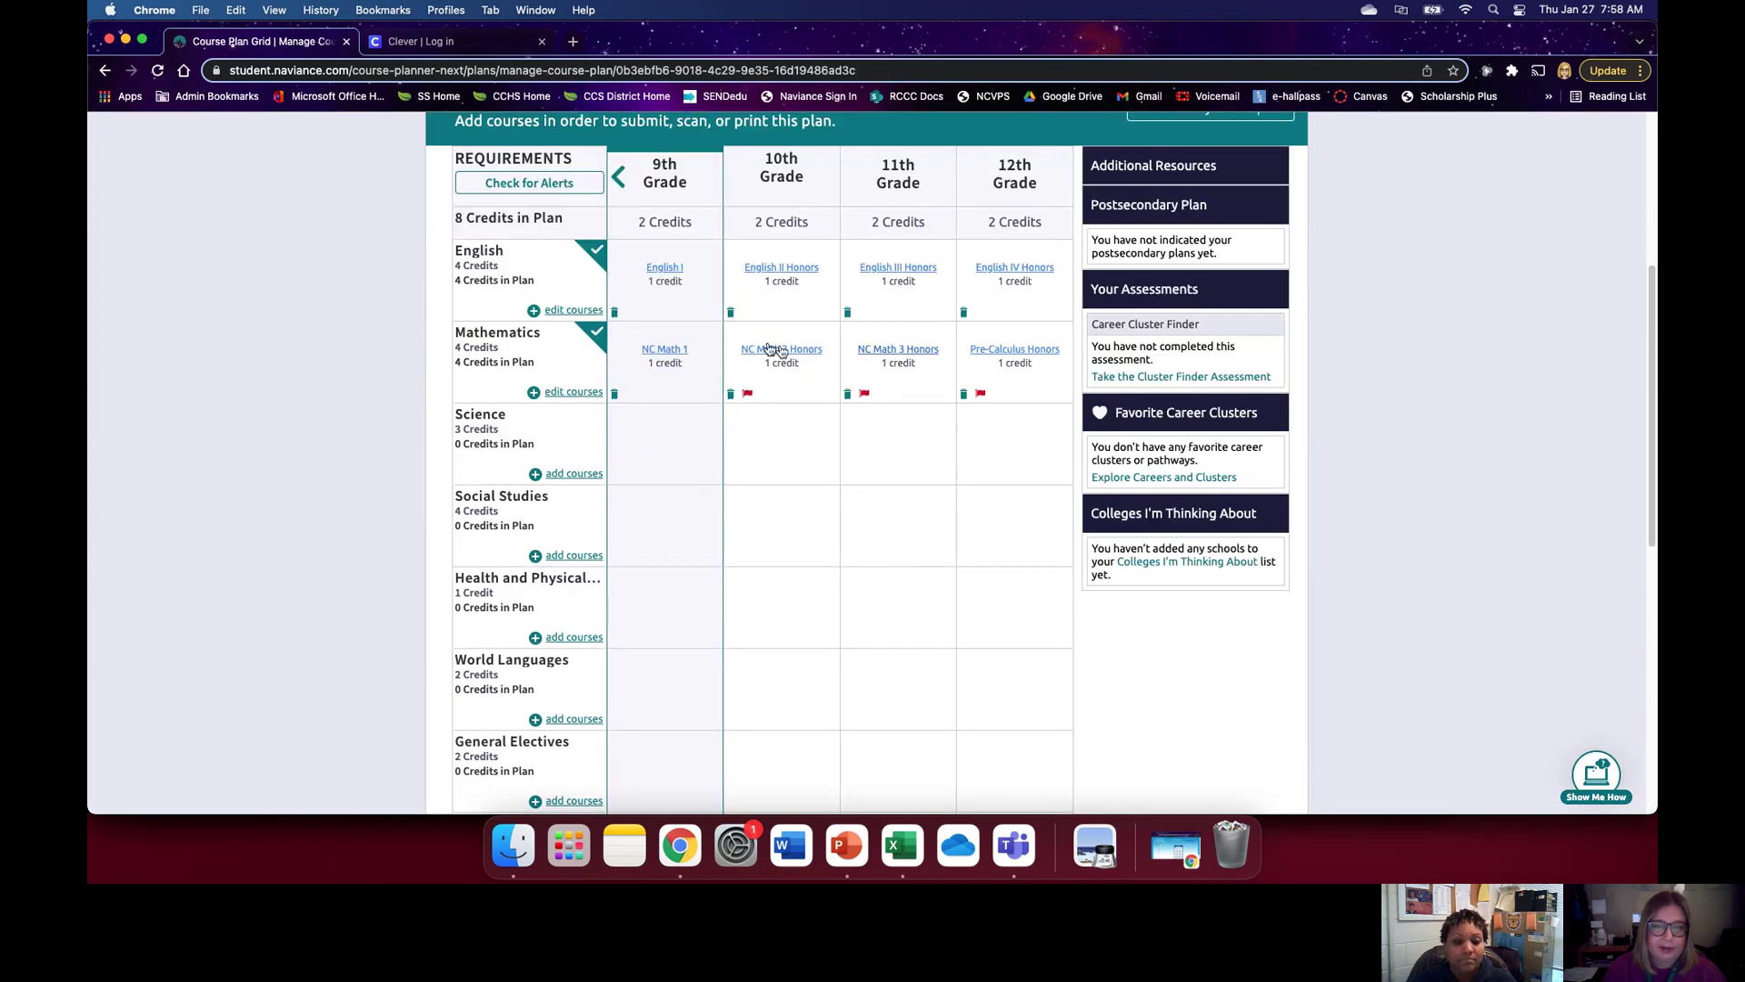
pyautogui.click(577, 475)
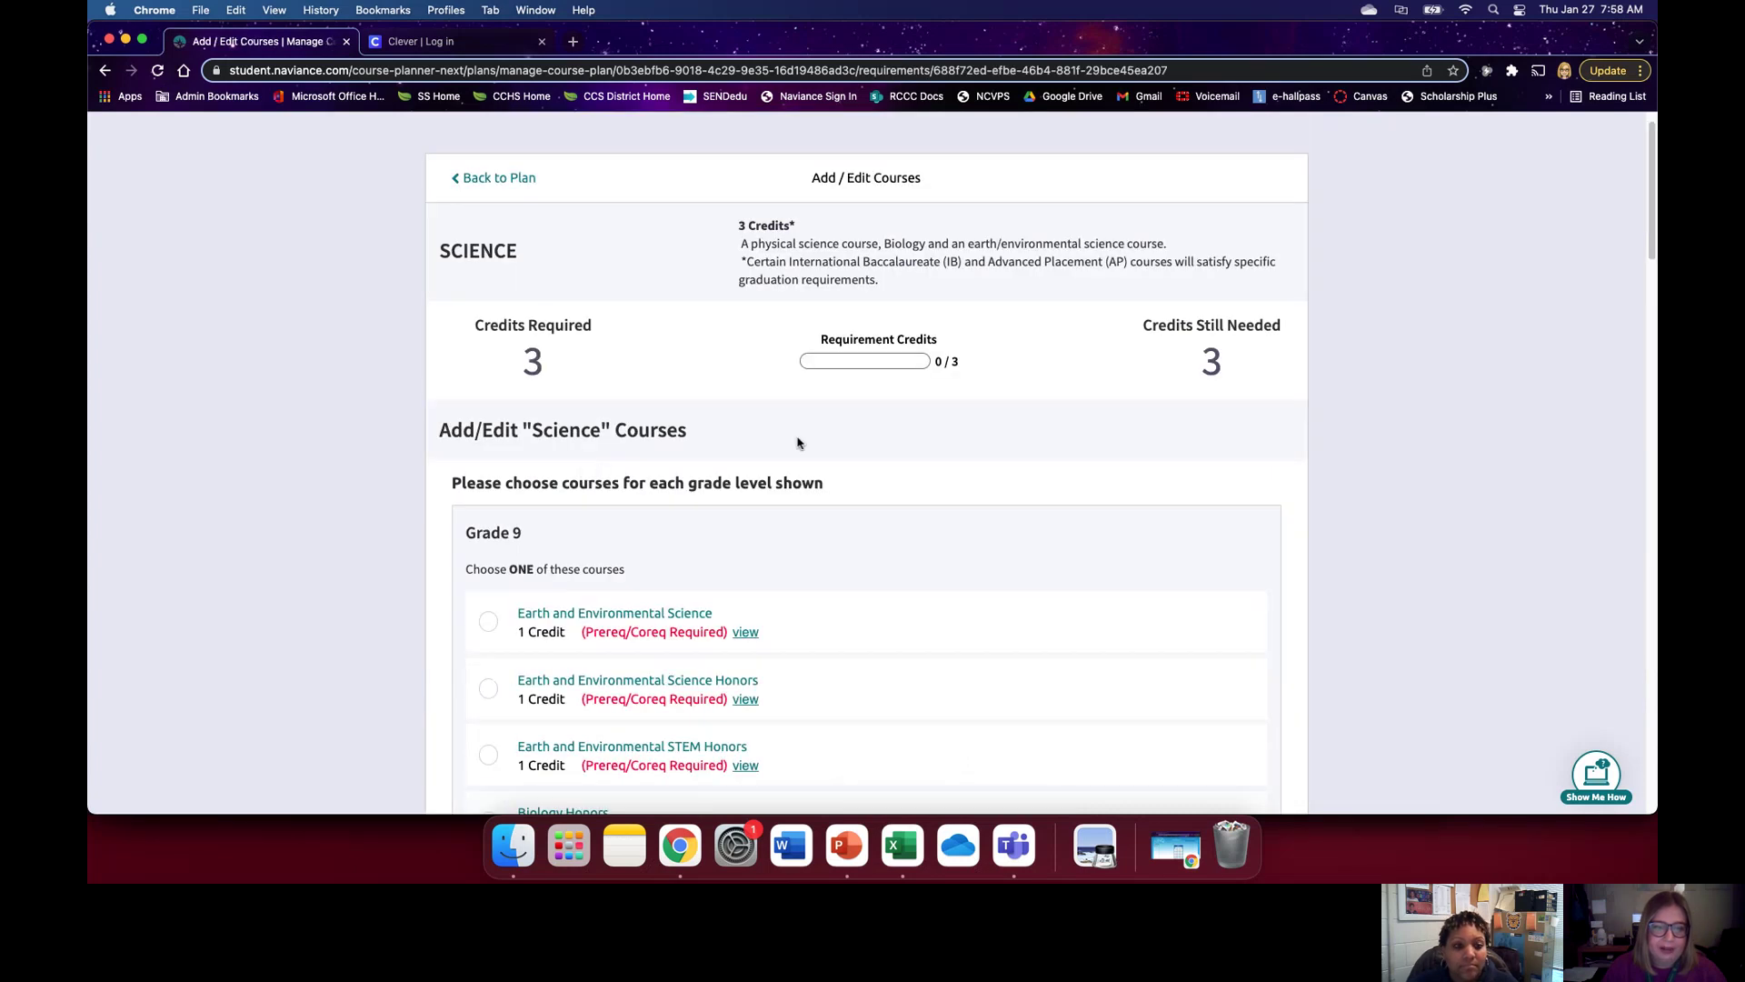
pyautogui.scroll(-5, 800, 442)
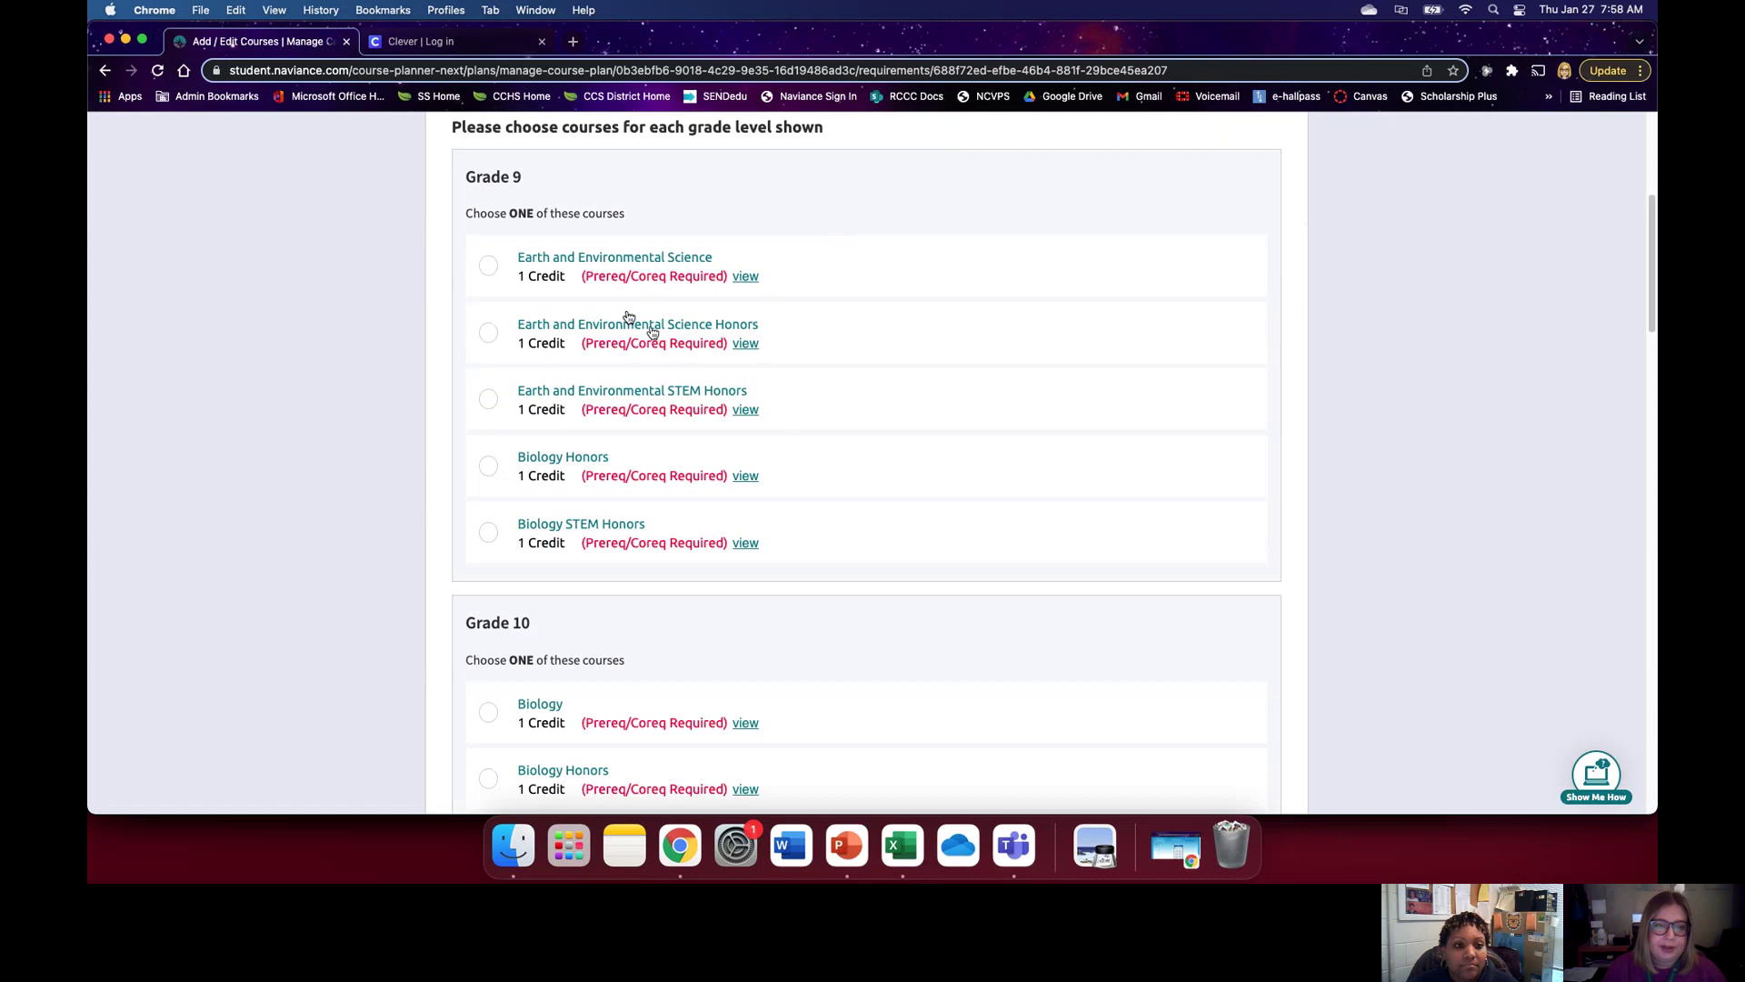
pyautogui.click(490, 268)
pyautogui.scroll(-3, 847, 325)
pyautogui.click(490, 437)
# Step: Select Physical Science for Grade 11, leave Grade 12 without a science course, and add the Science courses to the plan
pyautogui.scroll(-6, 937, 400)
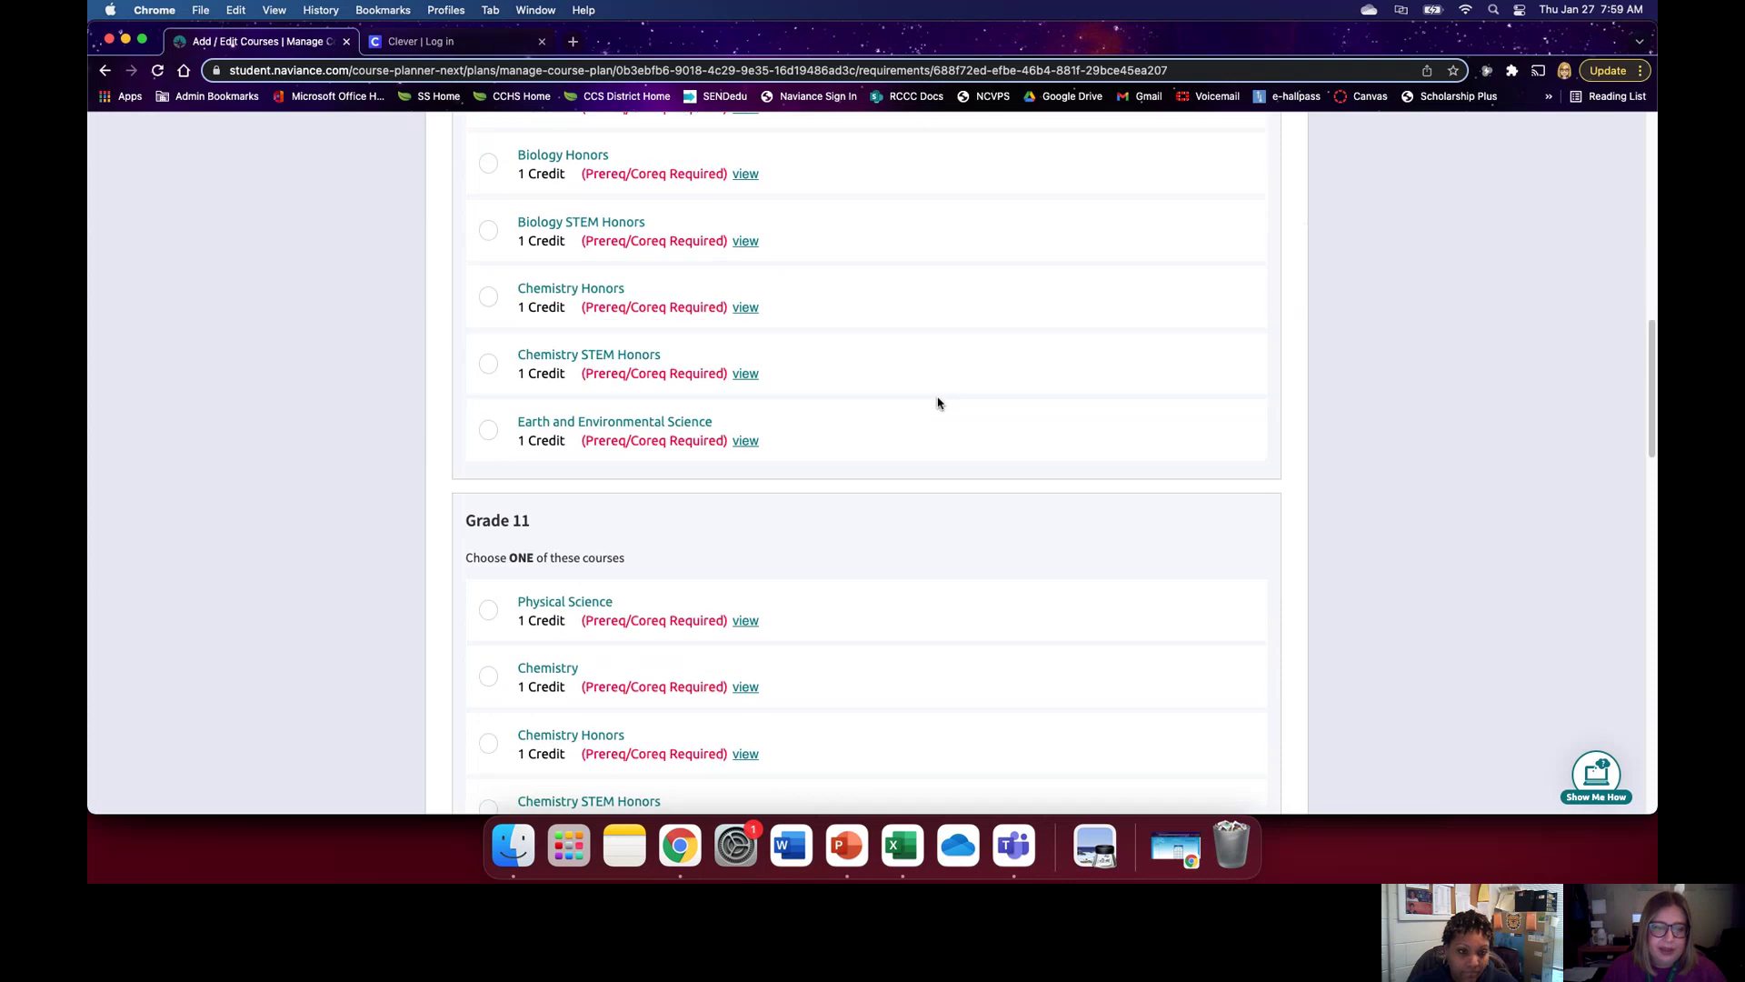
pyautogui.click(490, 372)
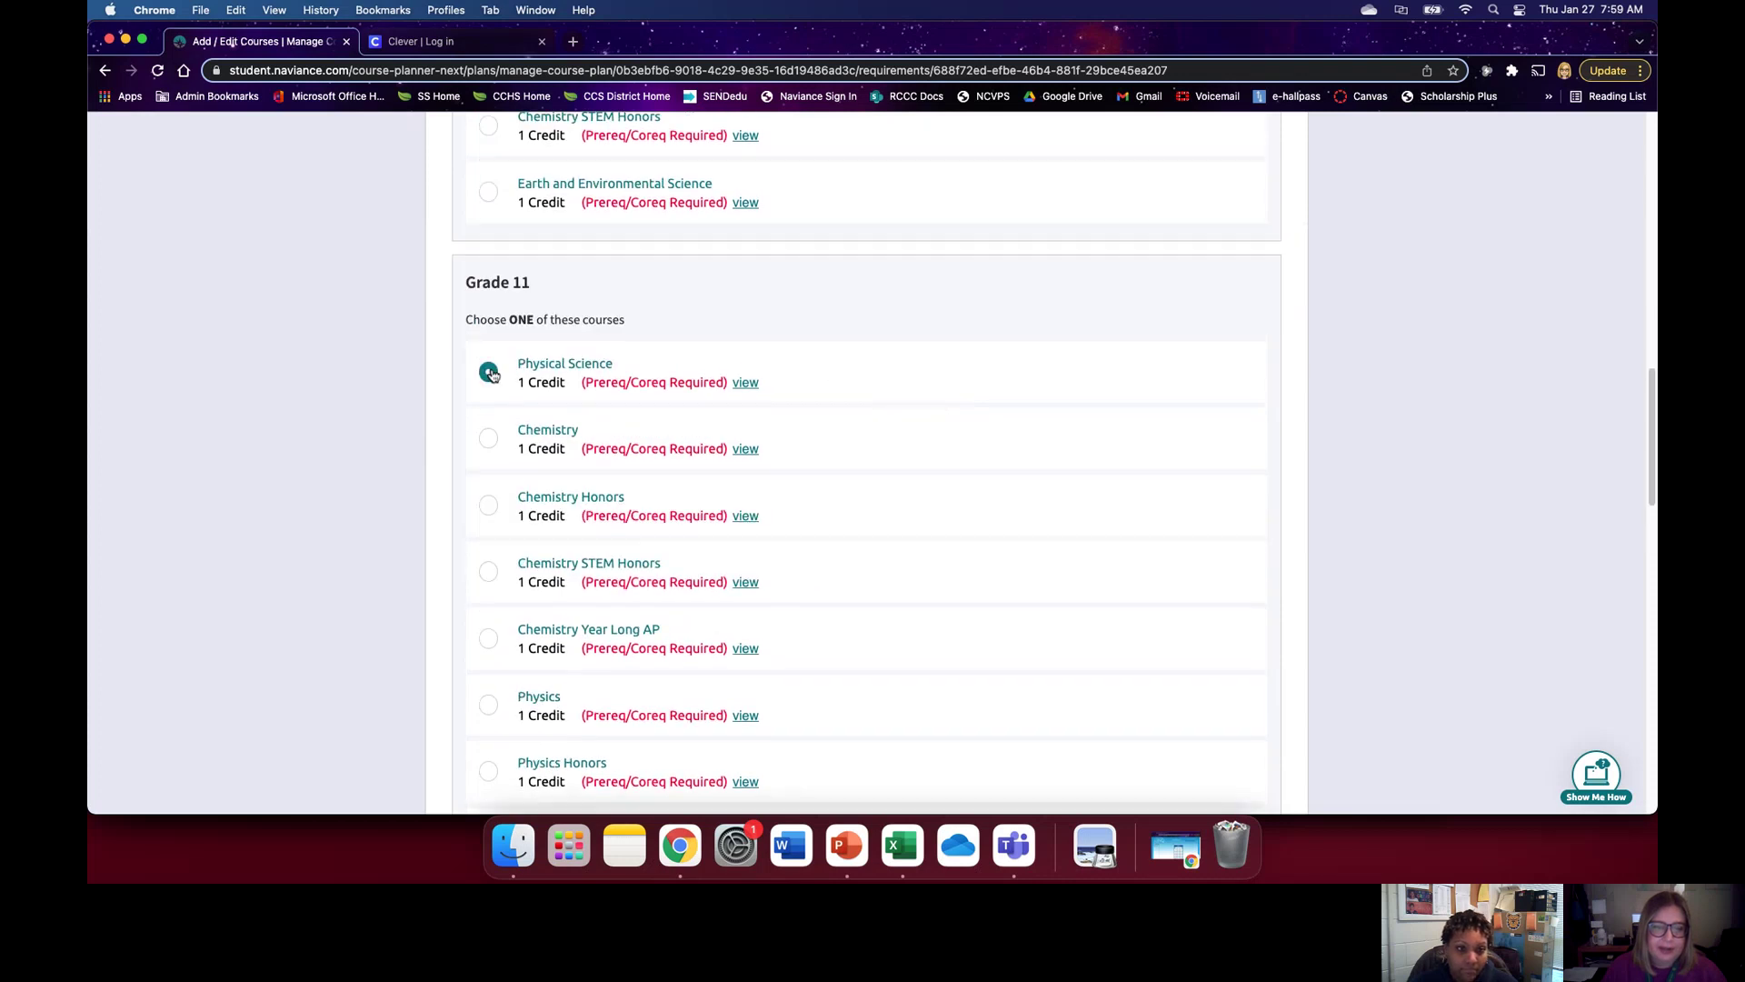
pyautogui.scroll(-3, 927, 367)
pyautogui.scroll(-5, 927, 367)
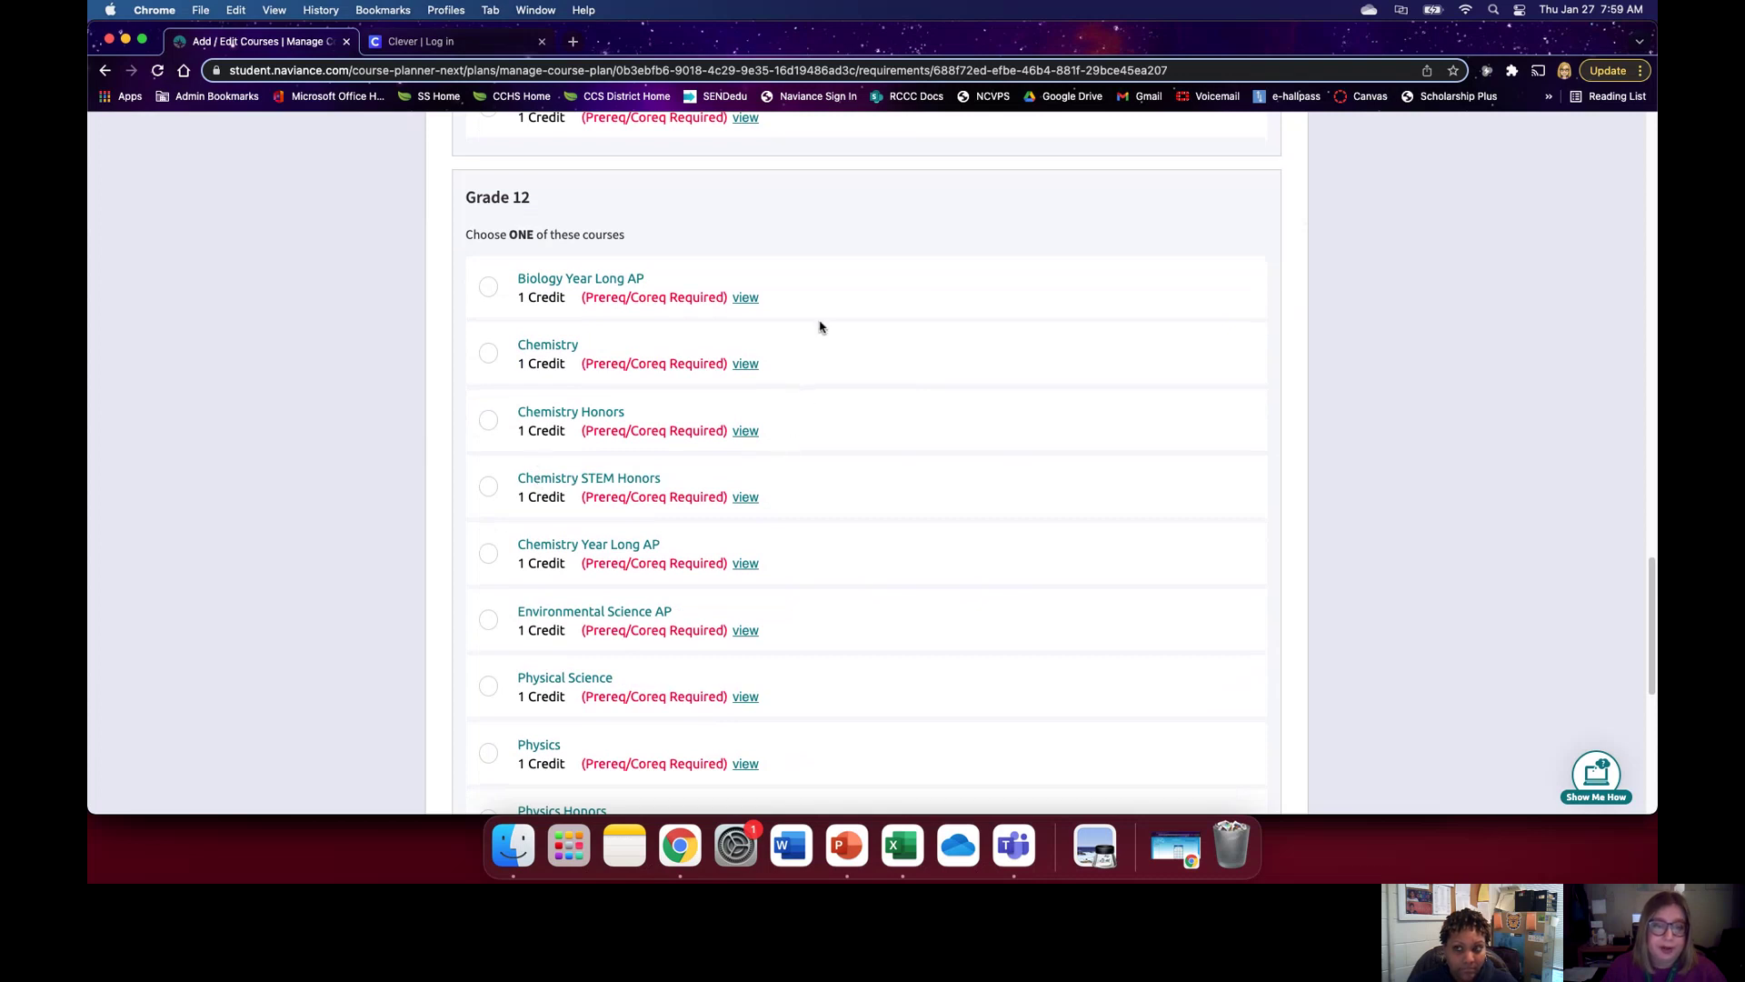
pyautogui.scroll(-3, 851, 353)
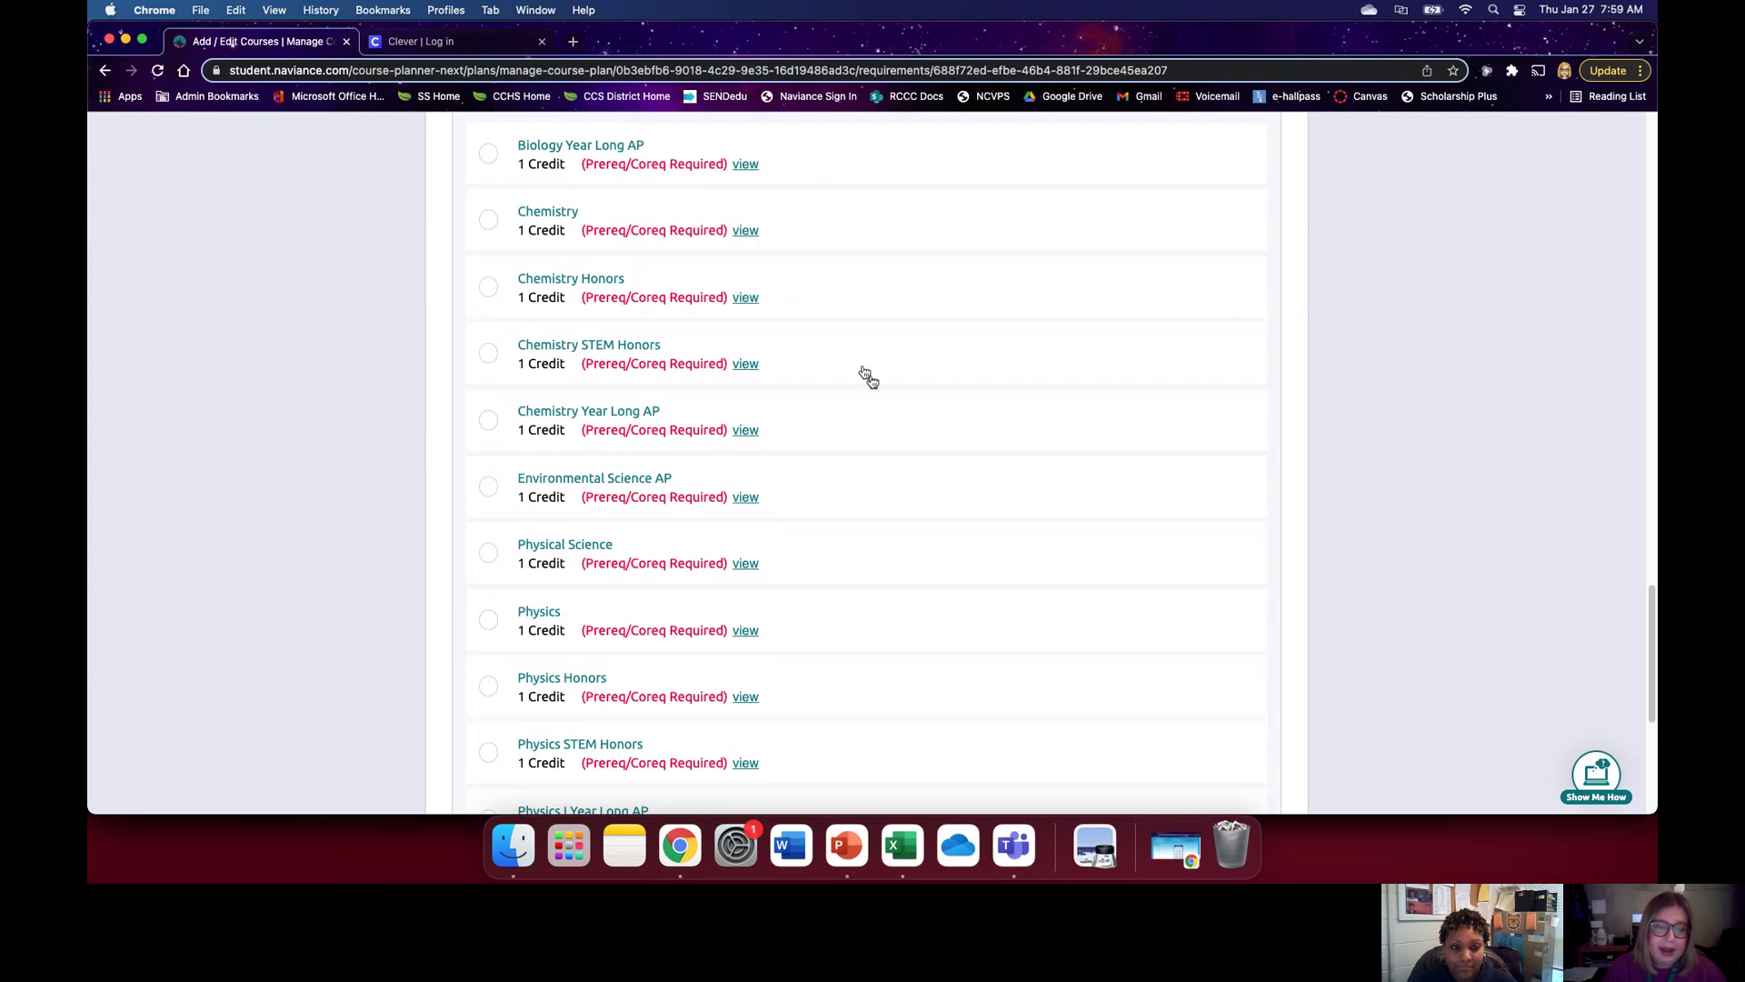
pyautogui.scroll(2, 941, 479)
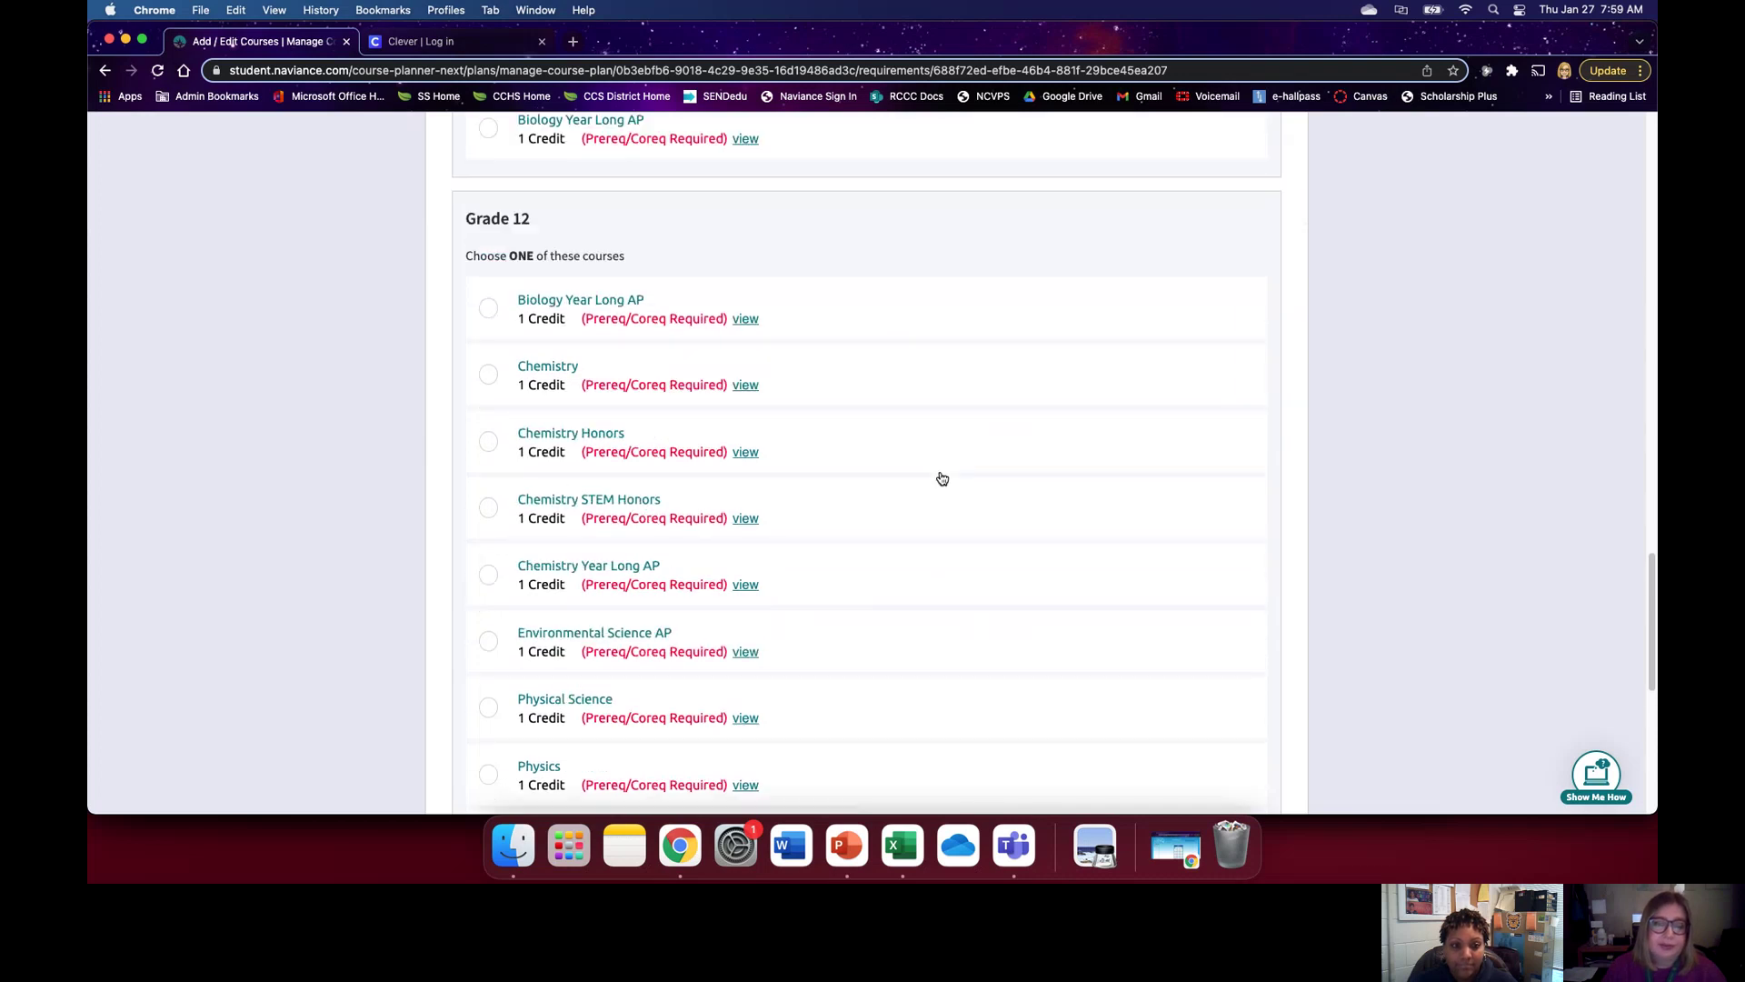
pyautogui.scroll(-5, 942, 478)
pyautogui.scroll(-2, 942, 479)
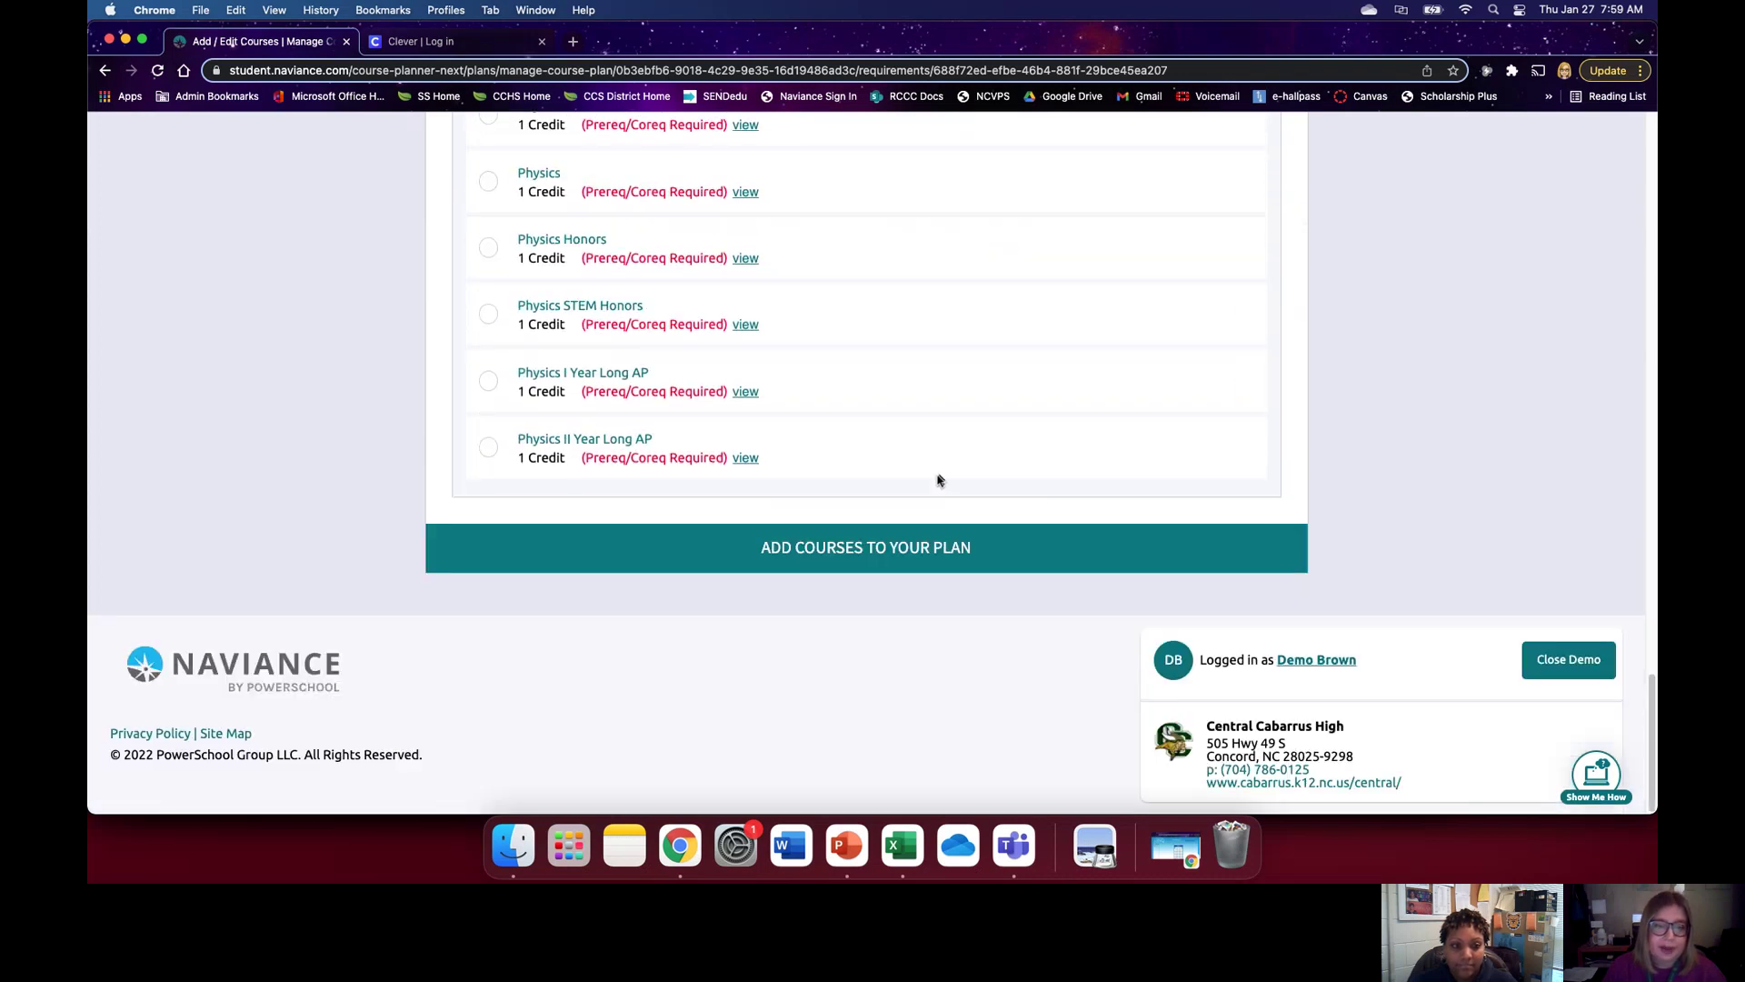
pyautogui.click(911, 547)
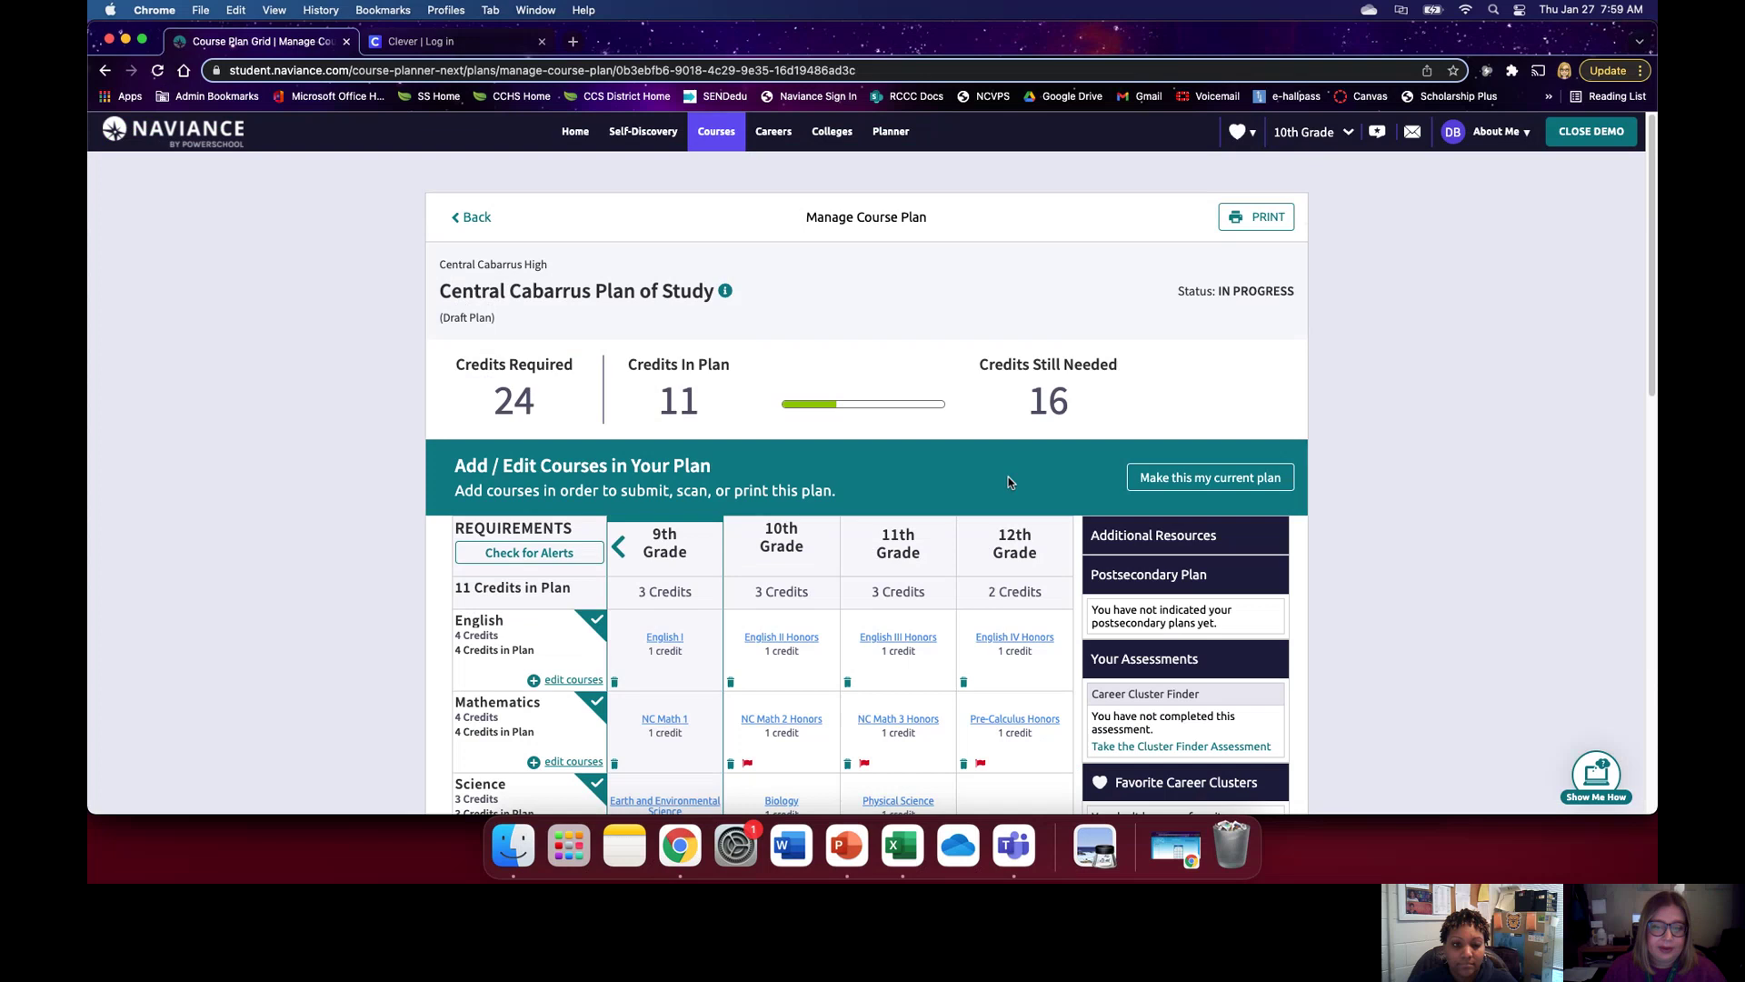
# Step: Read the alert behind the red flag on NC Math 3 Honors in the 11th grade column
pyautogui.scroll(-4, 1009, 482)
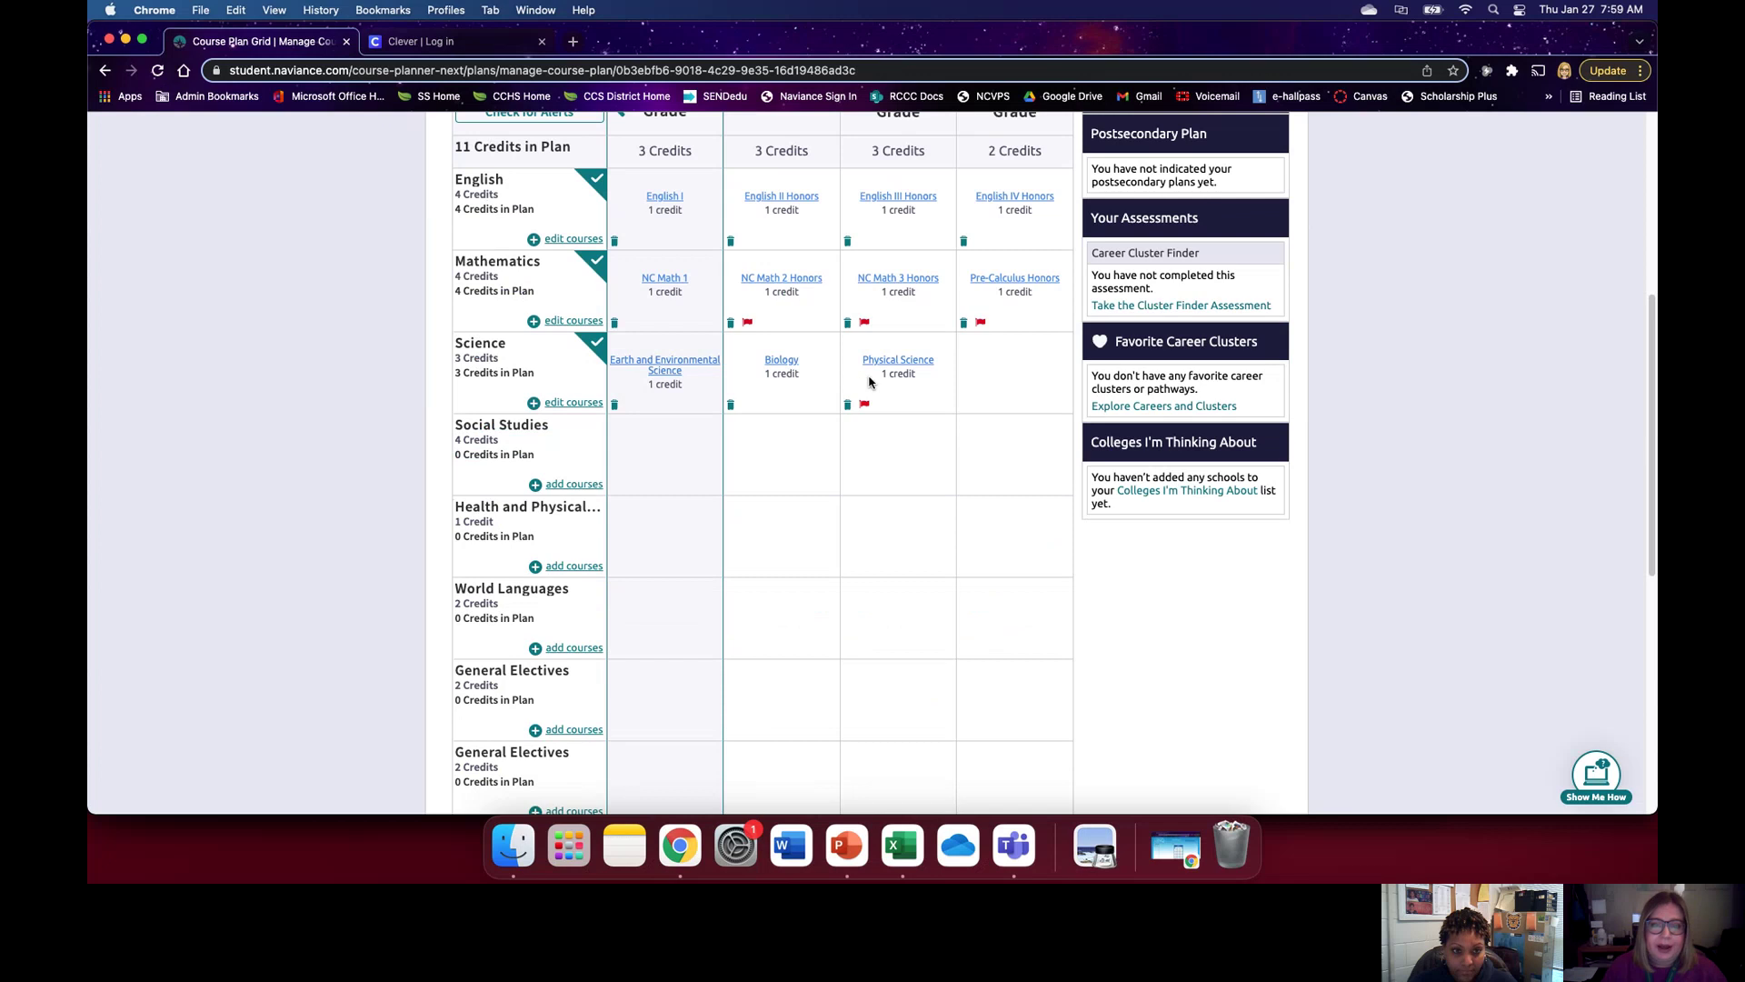
pyautogui.moveTo(864, 324)
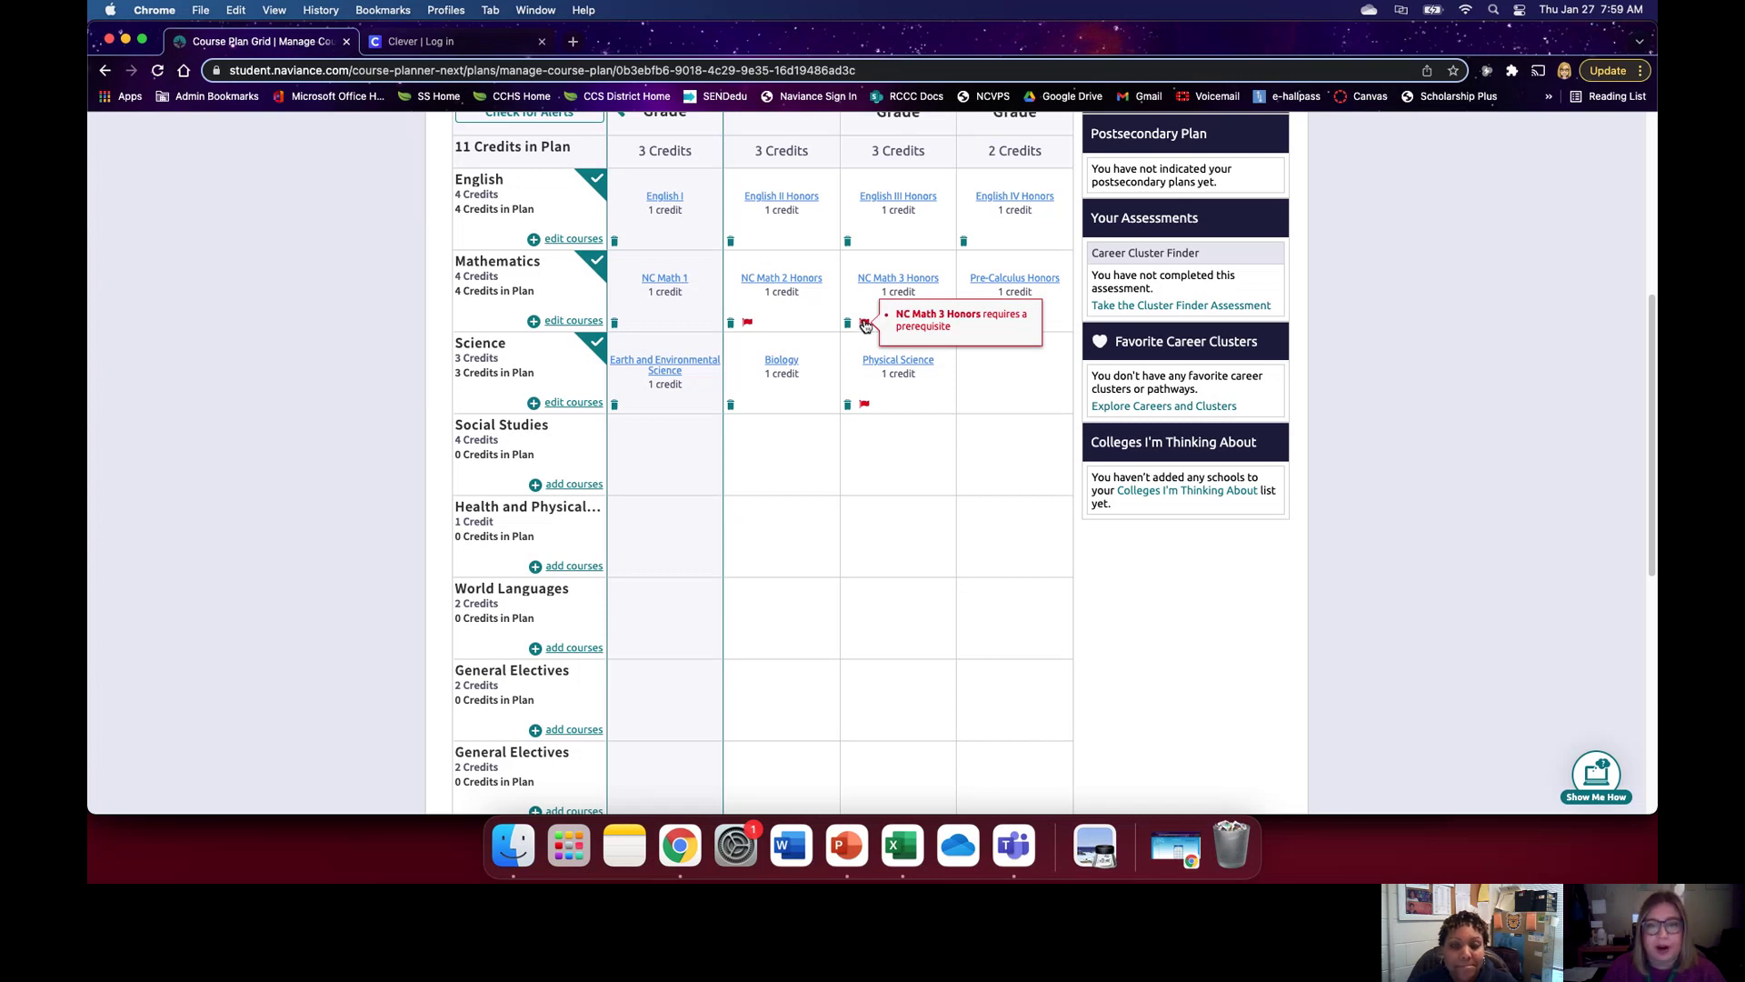
# Step: Open the Social Studies requirement's course choices and select World History for Grade 9 and Civic Literacy for Grade 10
pyautogui.moveTo(744, 323)
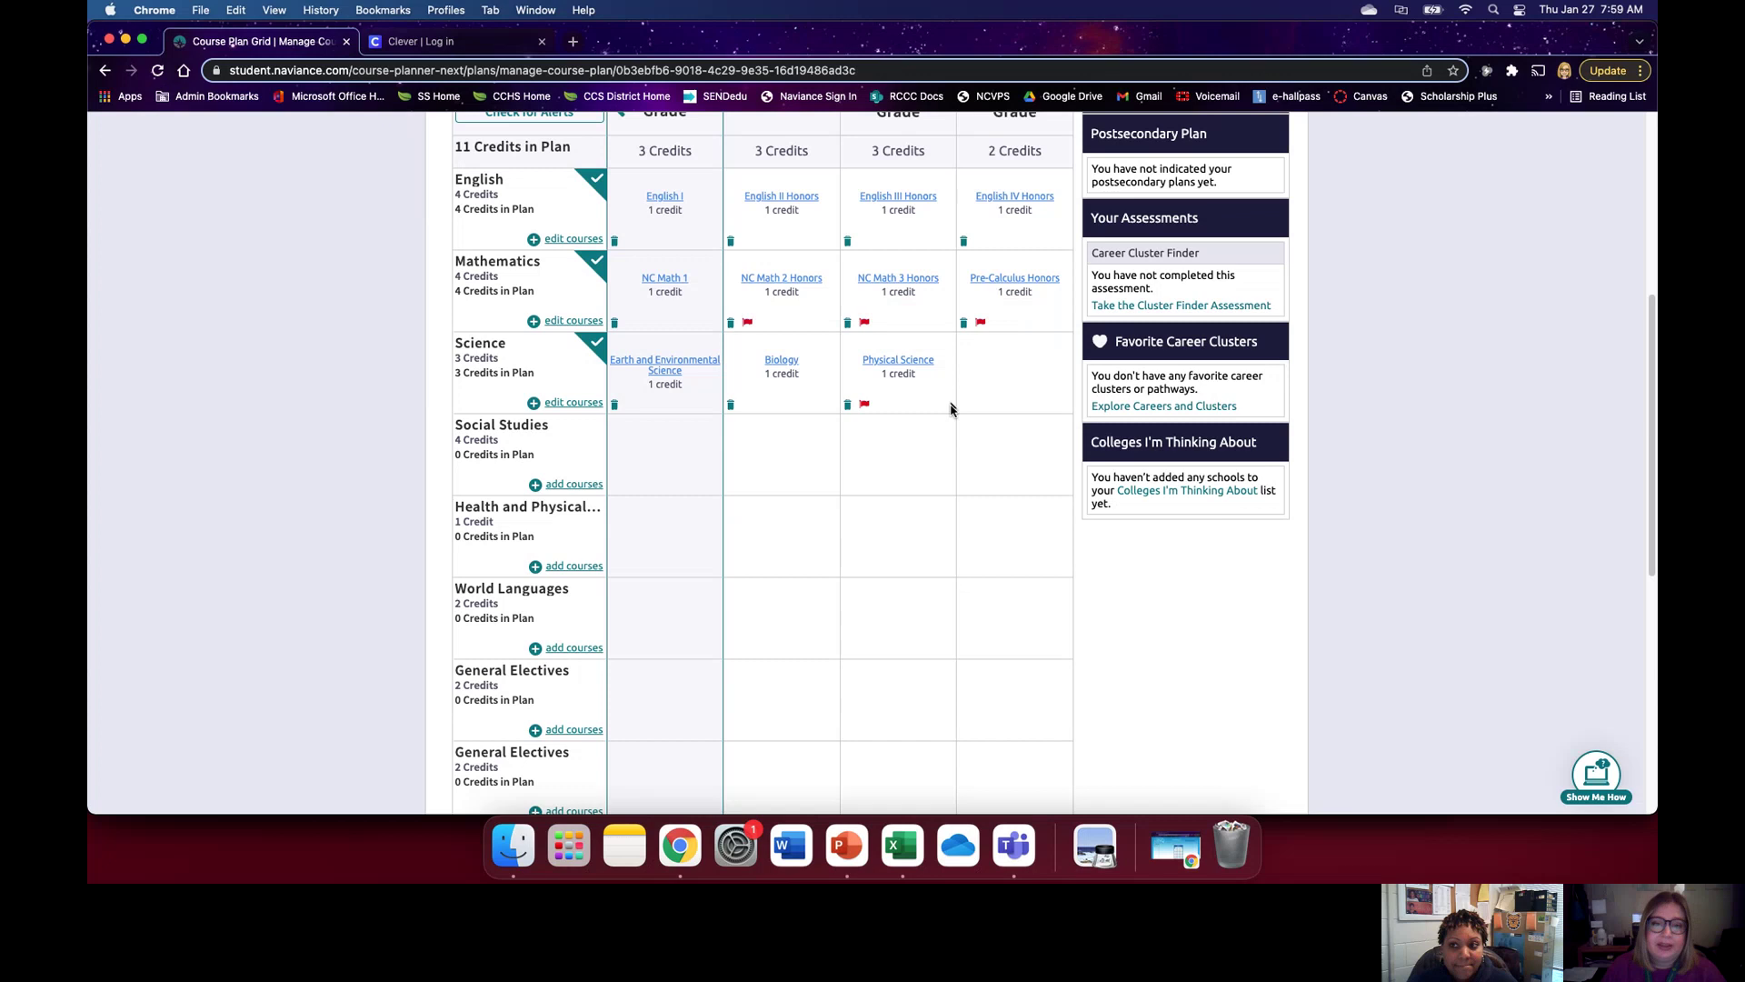
pyautogui.scroll(-4, 946, 404)
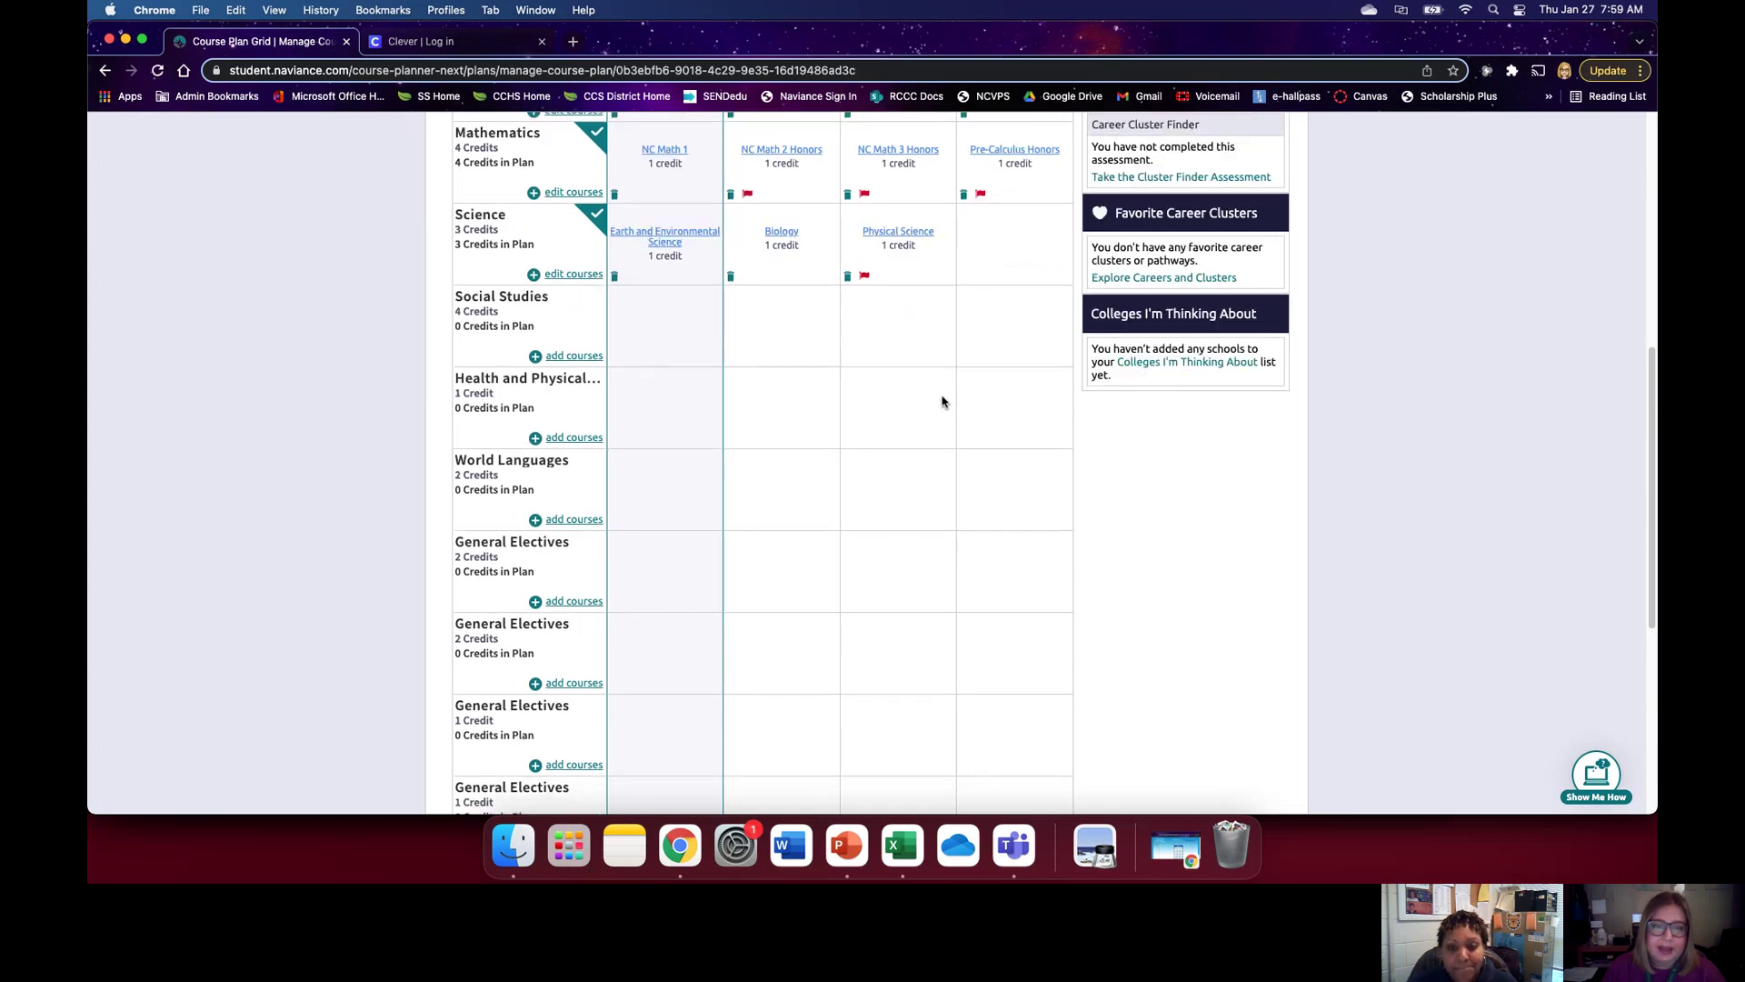
pyautogui.click(587, 335)
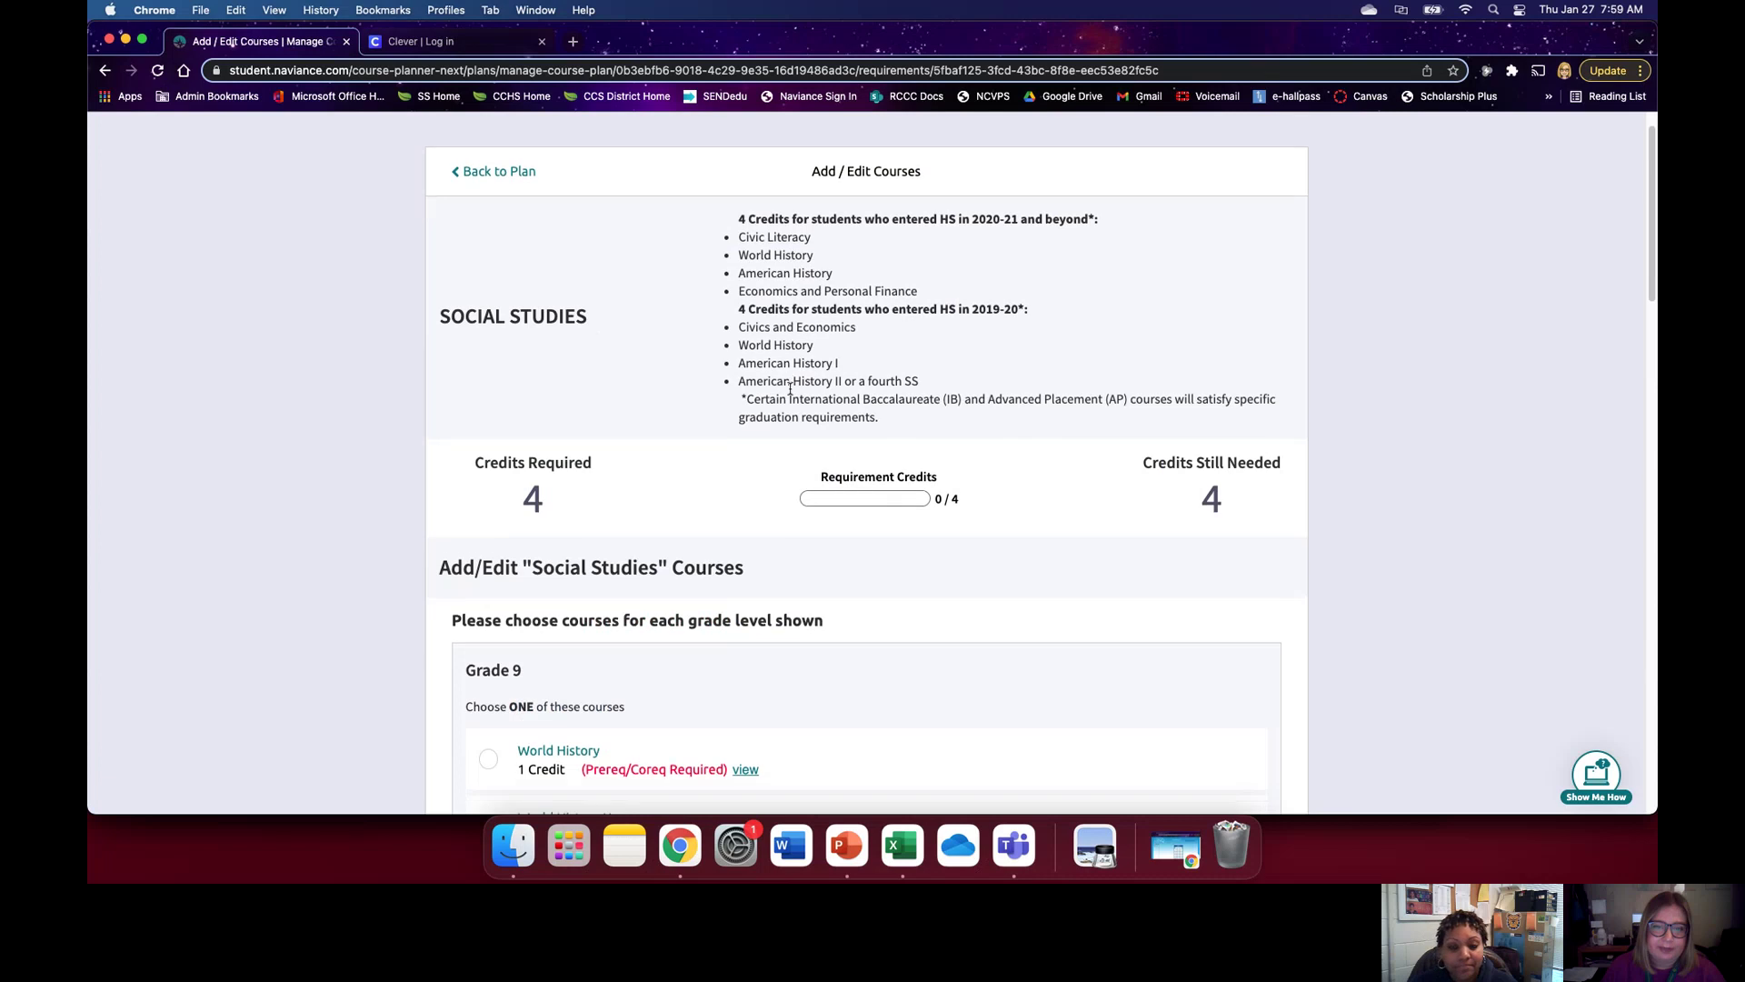
pyautogui.scroll(-3, 784, 391)
pyautogui.scroll(-5, 790, 389)
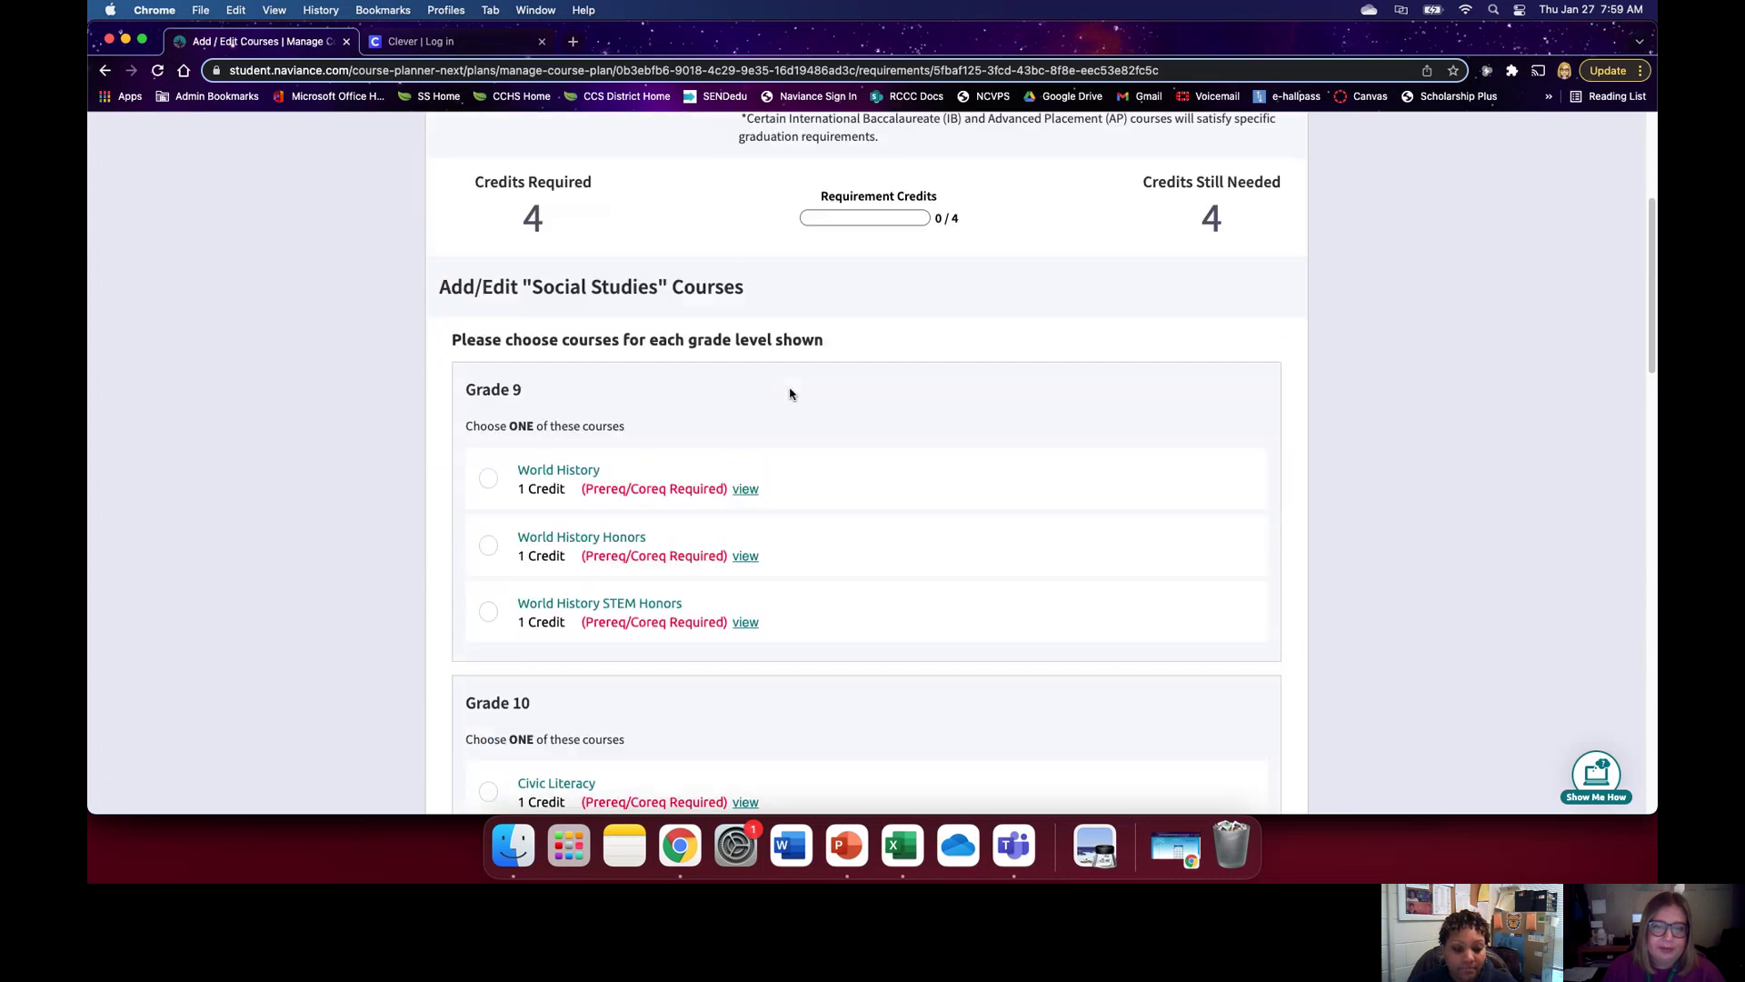
pyautogui.click(488, 454)
pyautogui.scroll(-8, 488, 458)
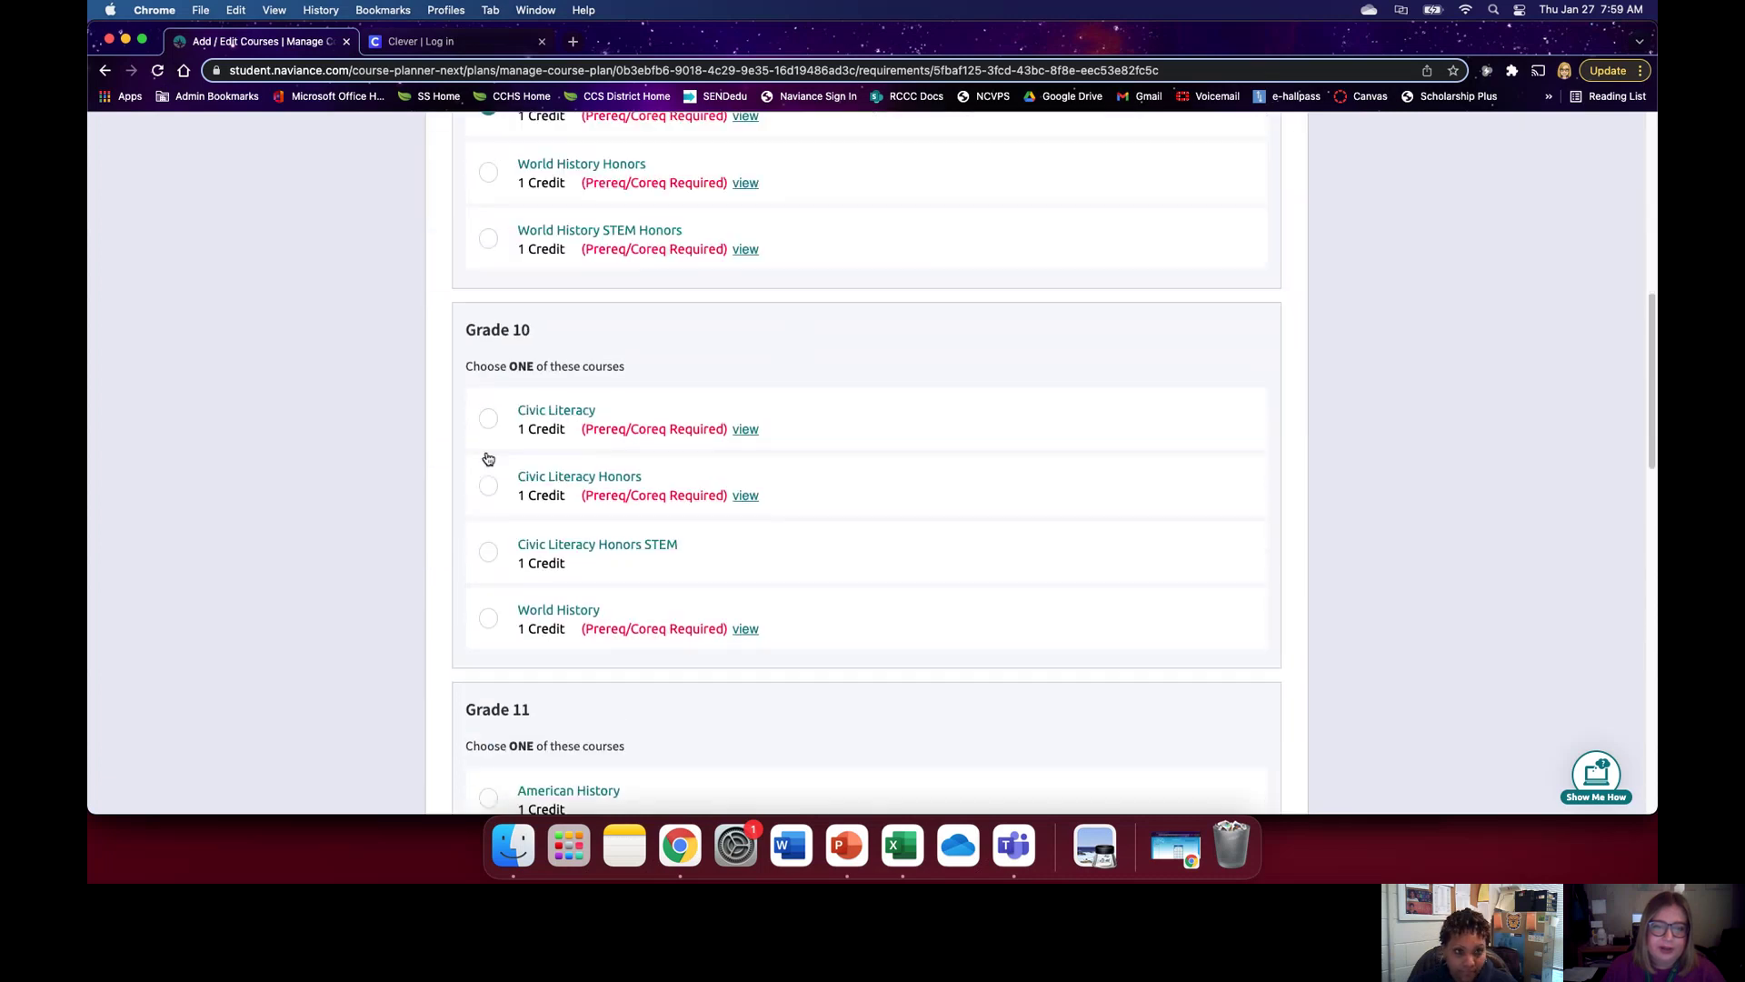
pyautogui.click(488, 425)
# Step: Select American History for Grade 11 and American History II for Grade 12, and add the Social Studies courses to the plan
pyautogui.scroll(-11, 488, 425)
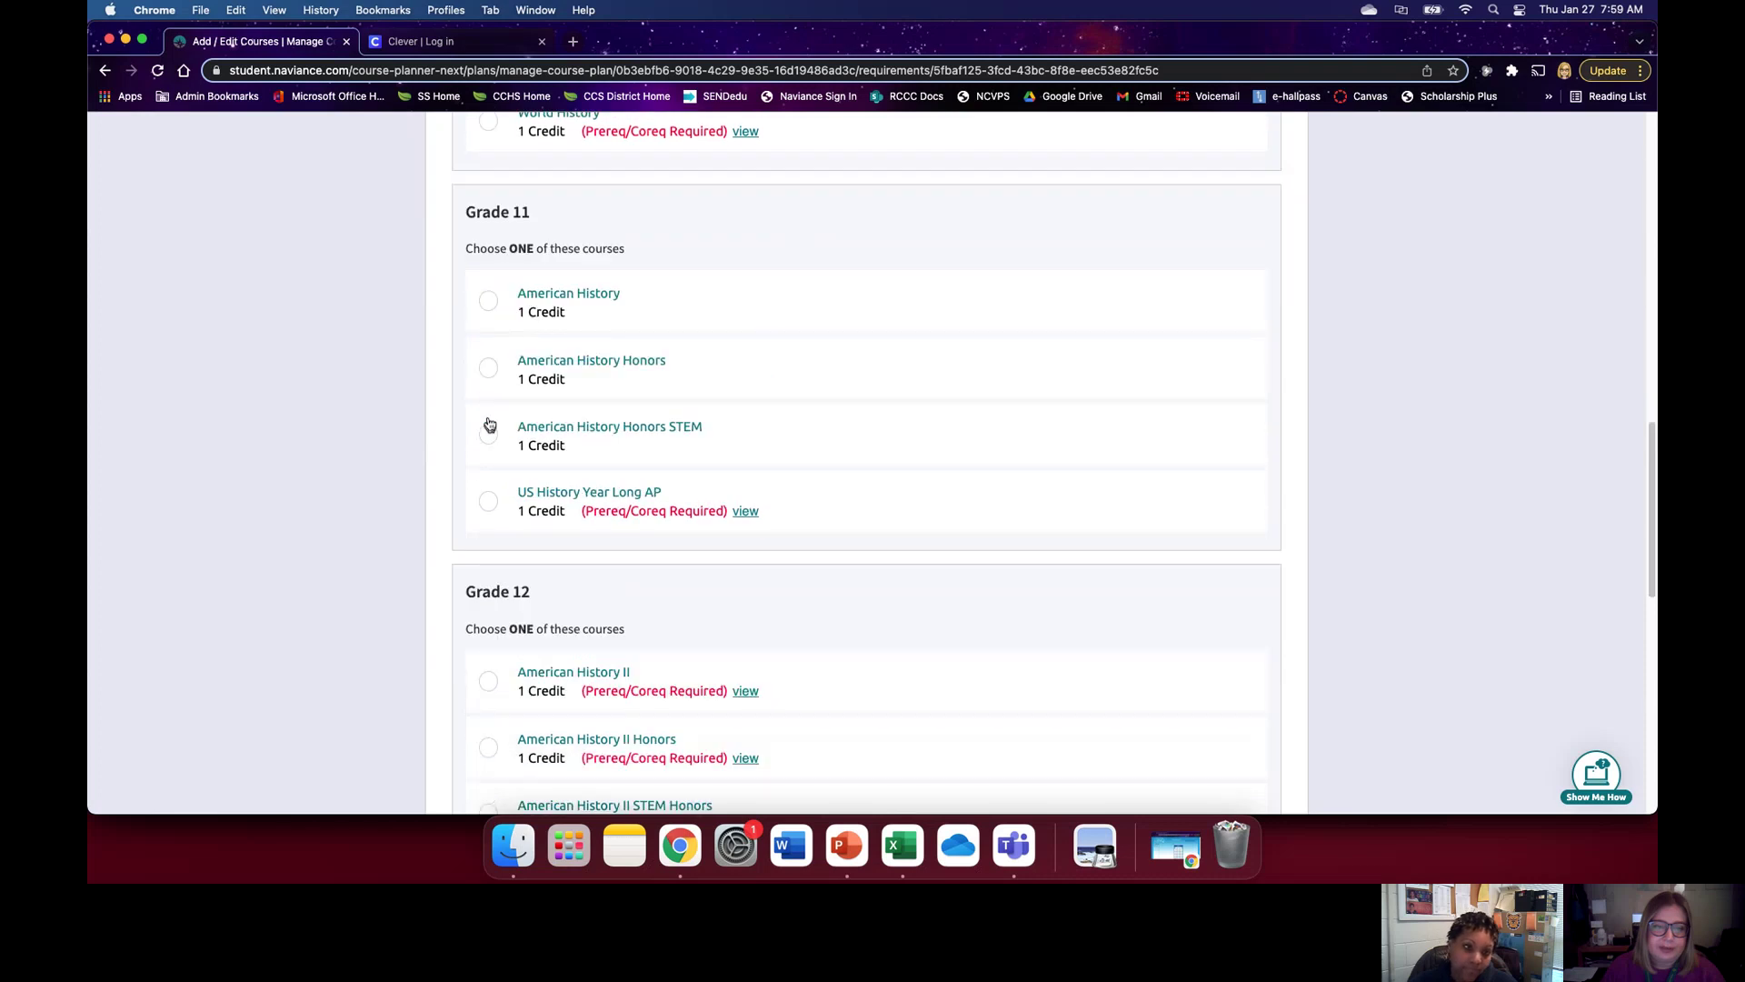
pyautogui.click(488, 301)
pyautogui.scroll(-3, 719, 439)
pyautogui.click(488, 556)
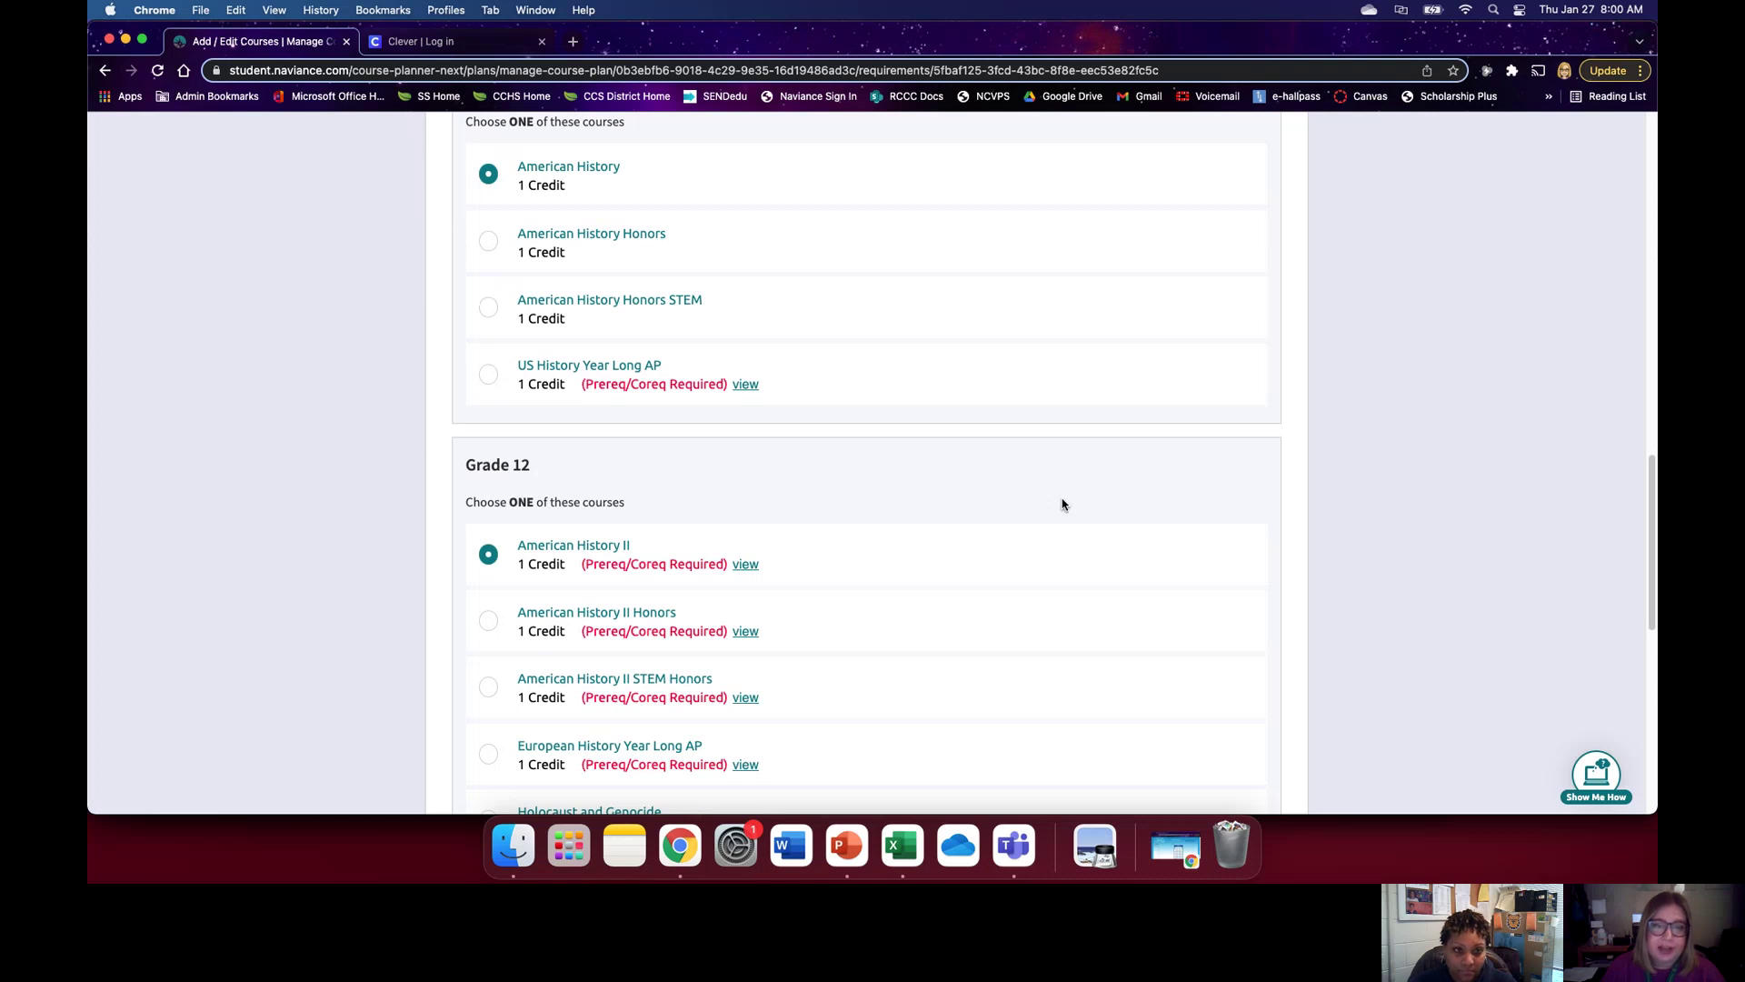
pyautogui.scroll(-10, 1063, 505)
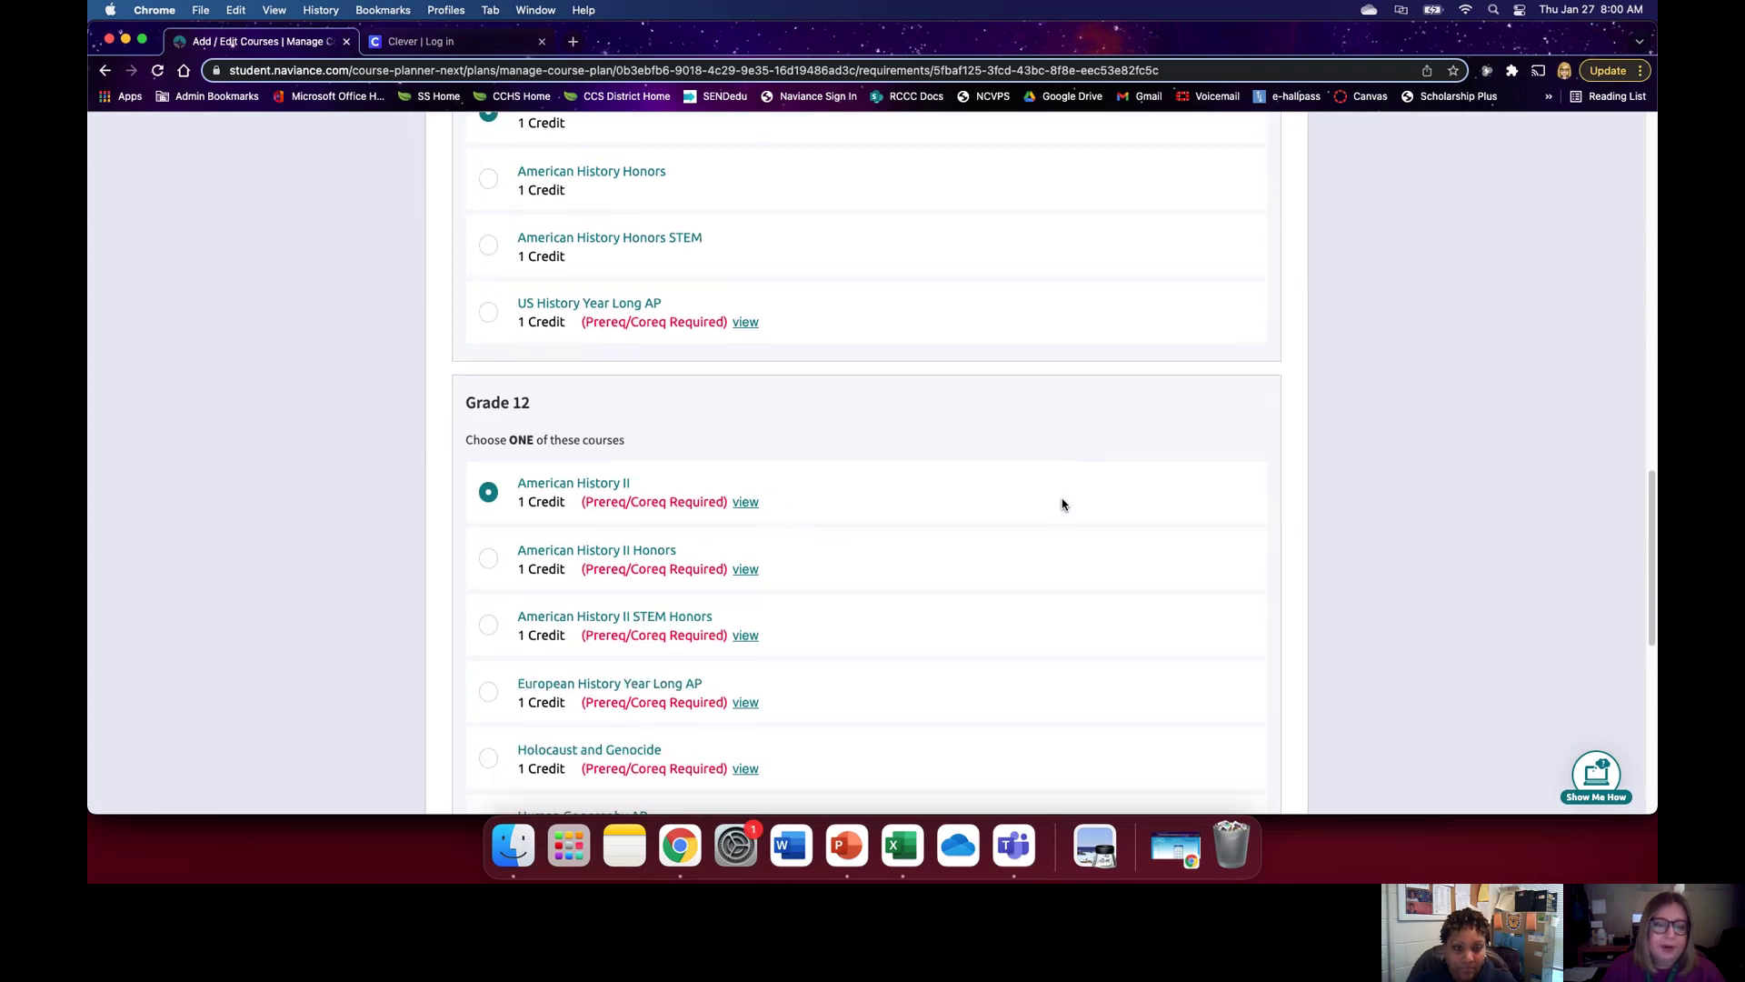
pyautogui.scroll(-5, 1063, 505)
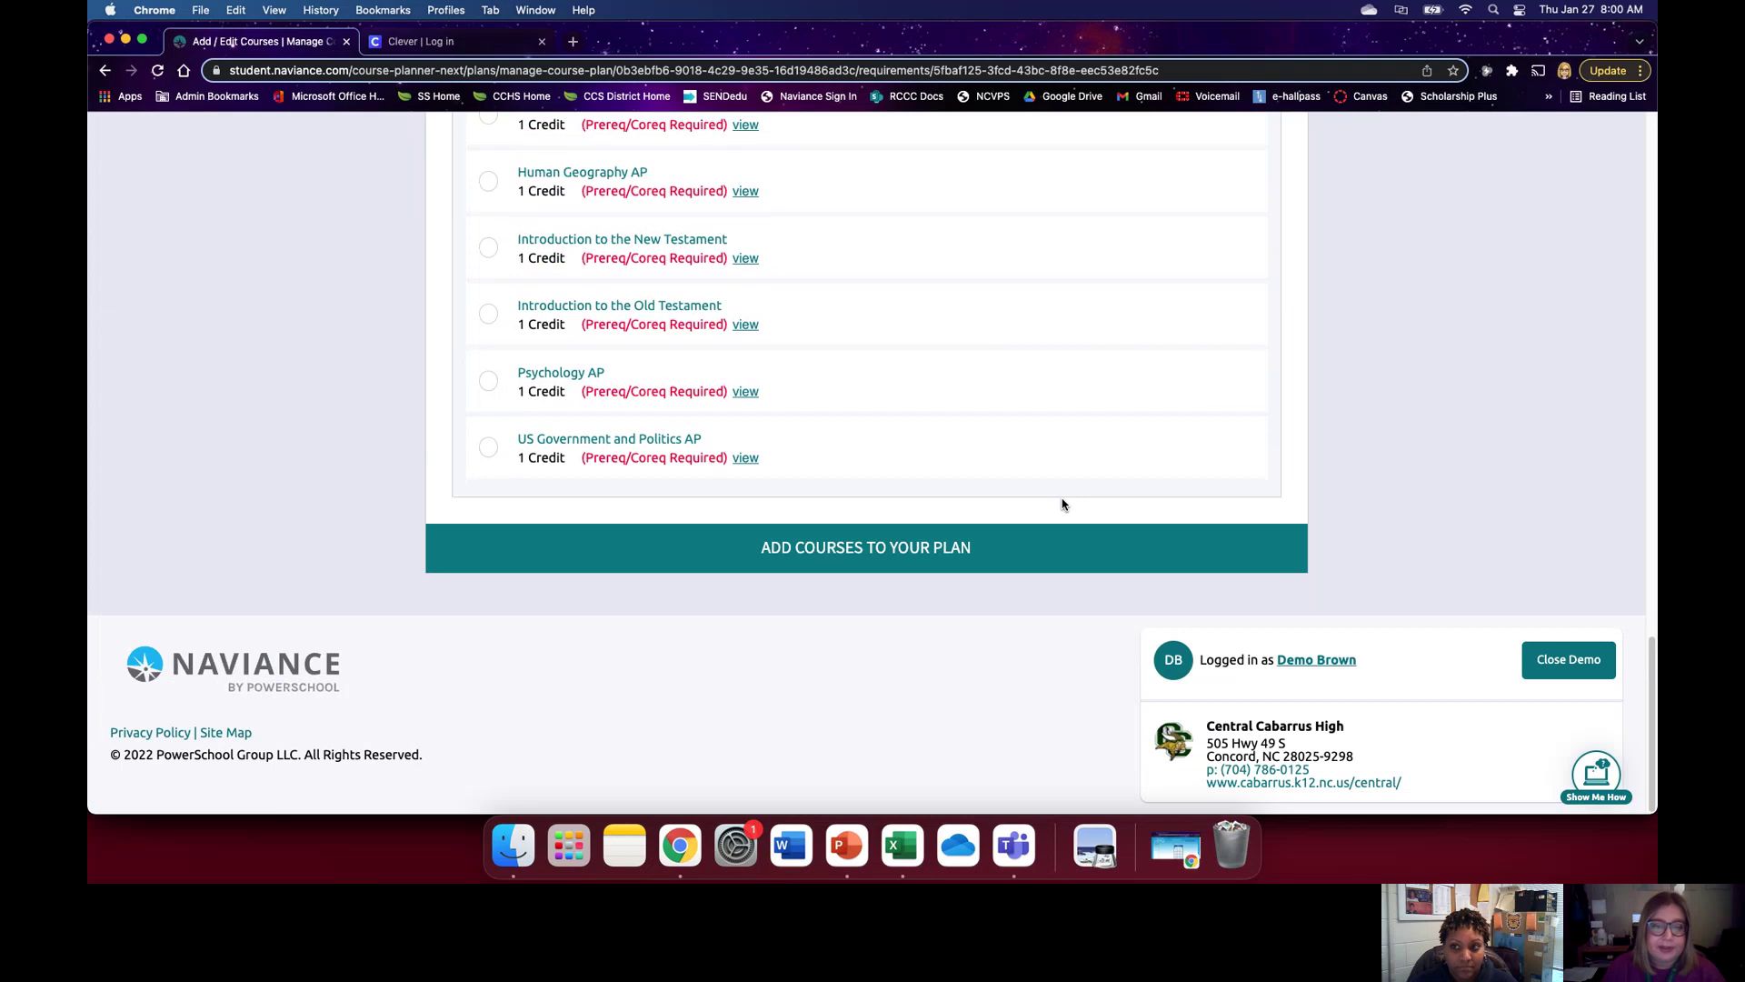
pyautogui.click(857, 550)
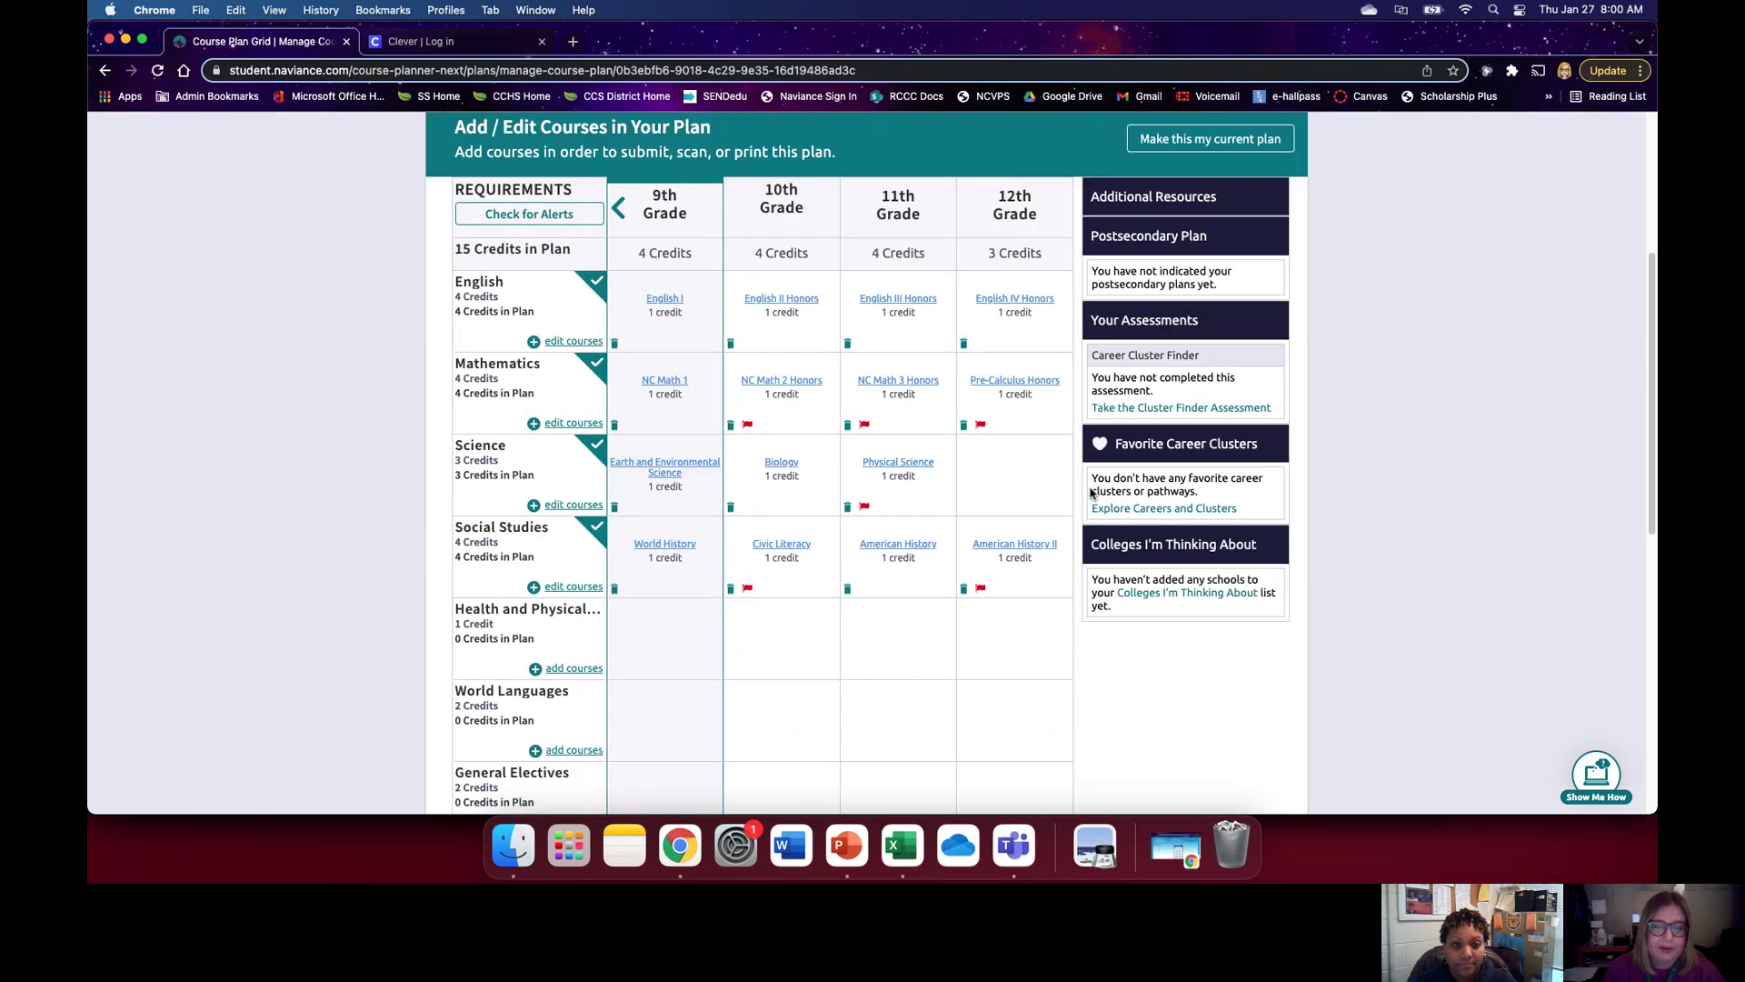
# Step: For the Health and Physical Education requirement, select the Health and Physical Education course for Grade 9 and add it to the plan
pyautogui.scroll(-4, 1089, 487)
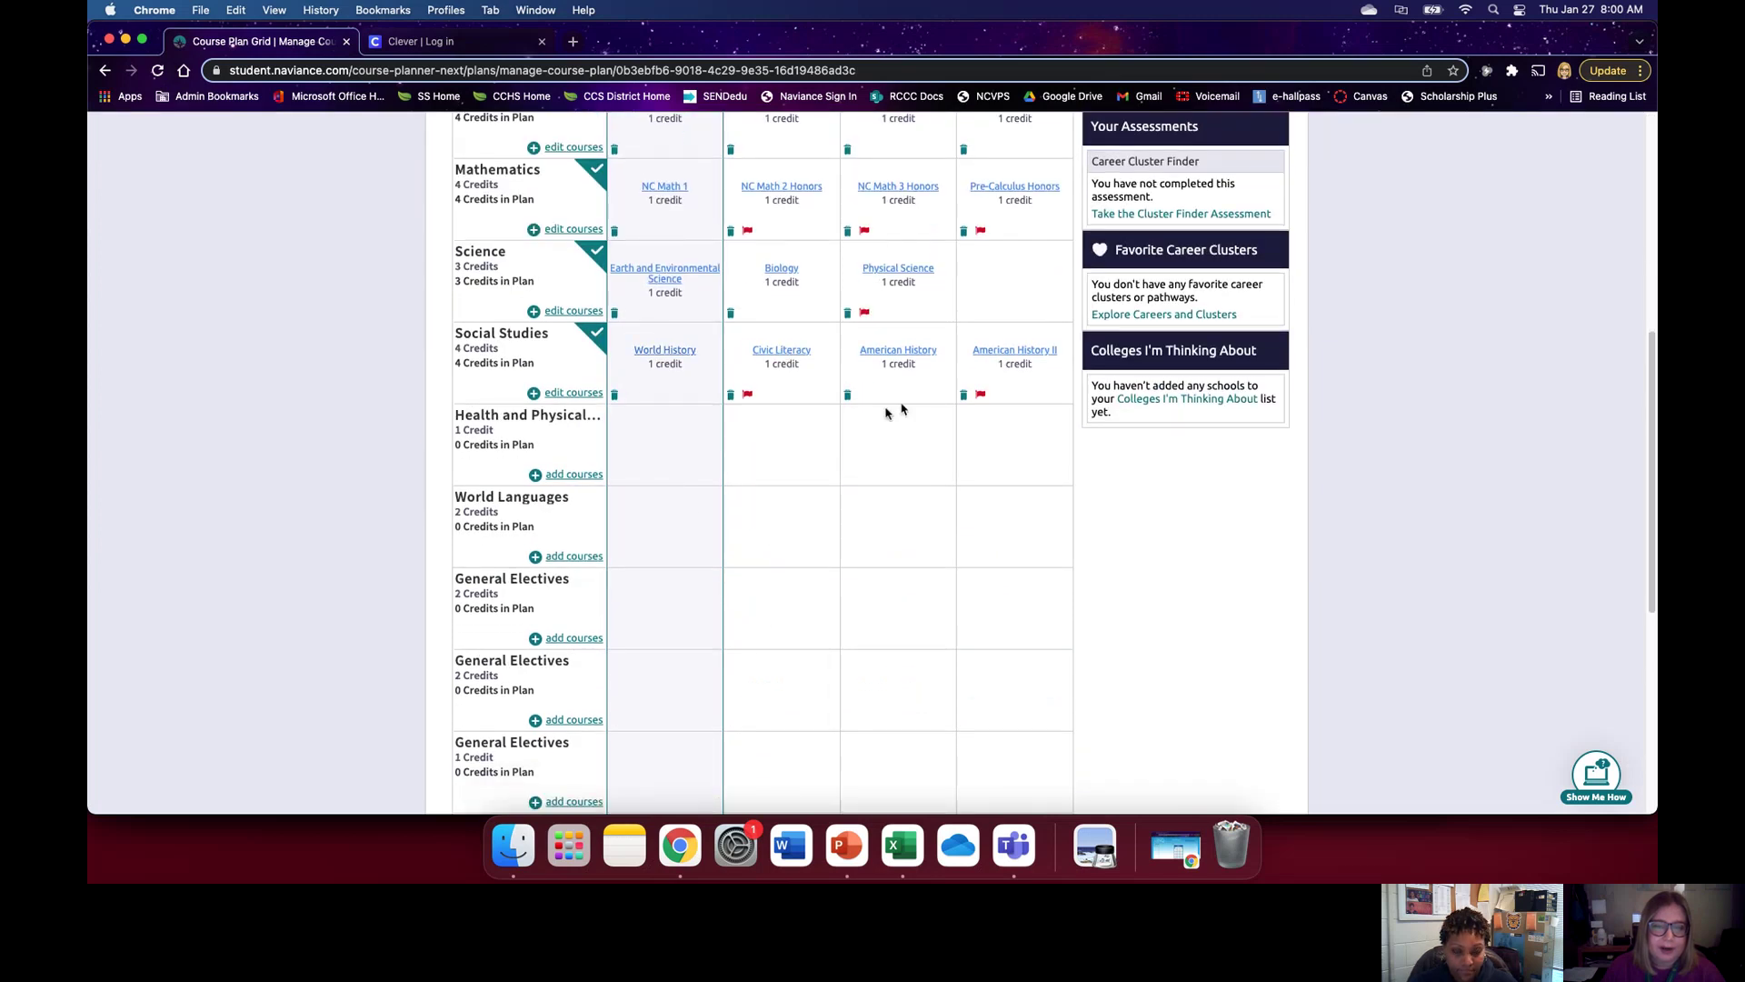
pyautogui.click(576, 474)
pyautogui.scroll(4, 725, 468)
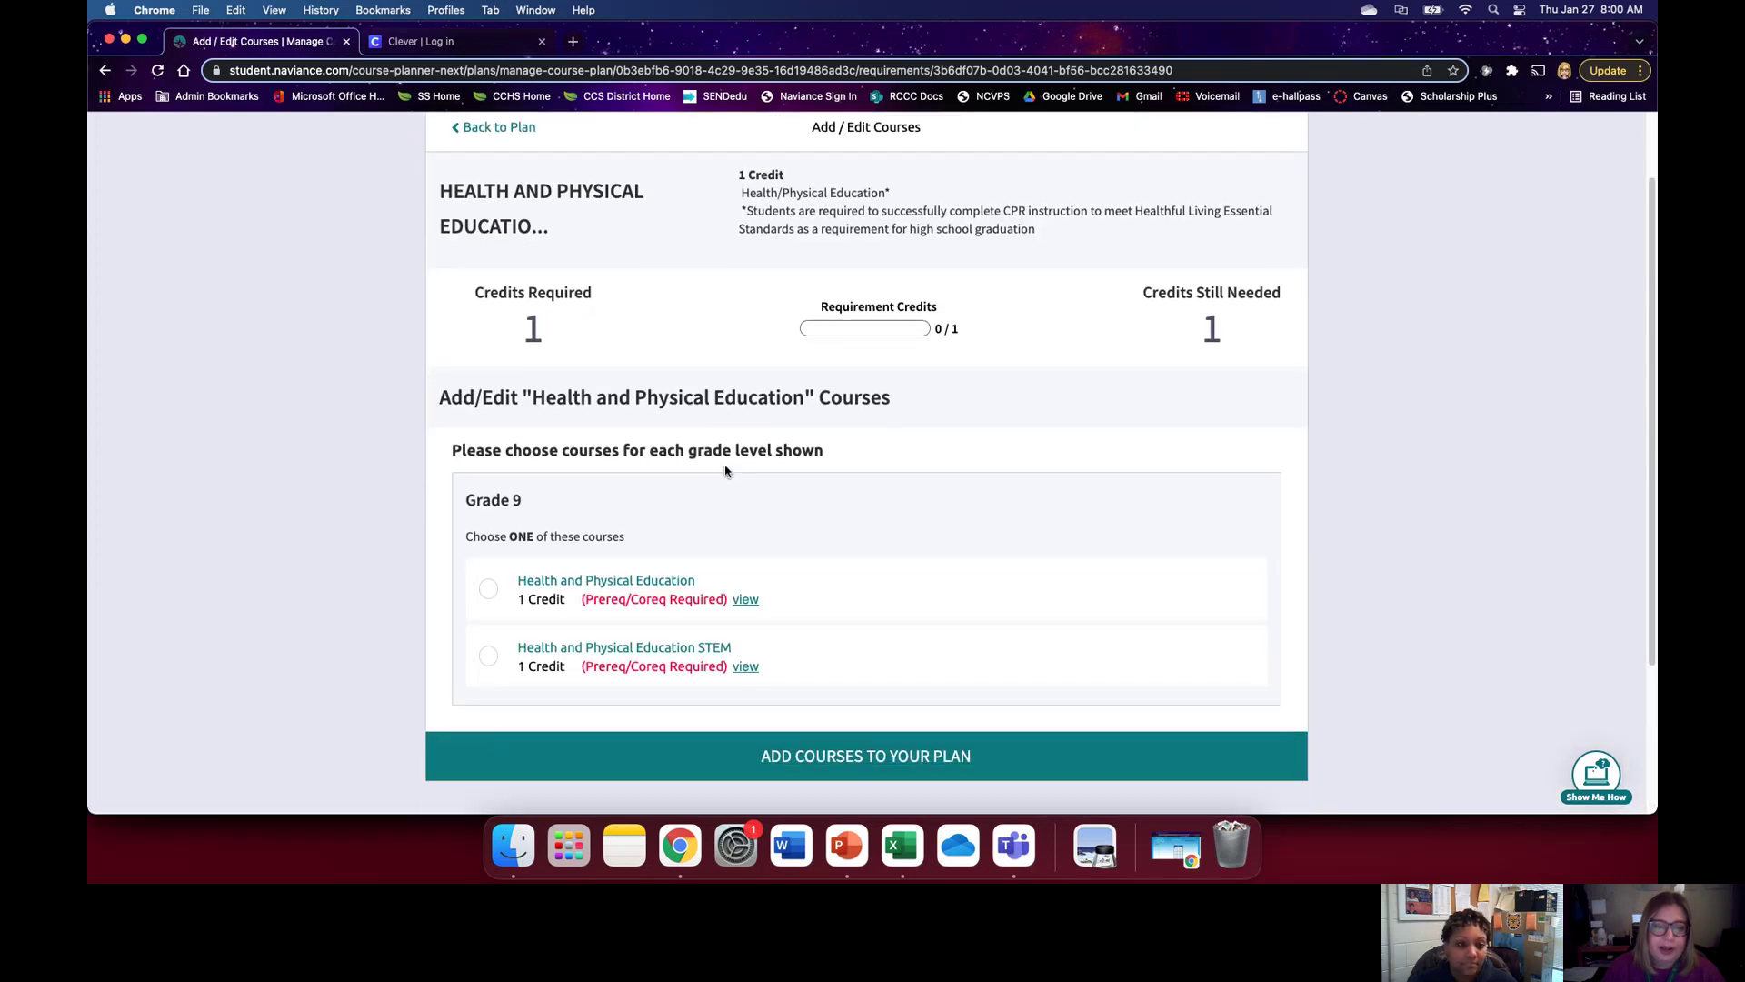
pyautogui.scroll(-3, 725, 470)
pyautogui.click(489, 443)
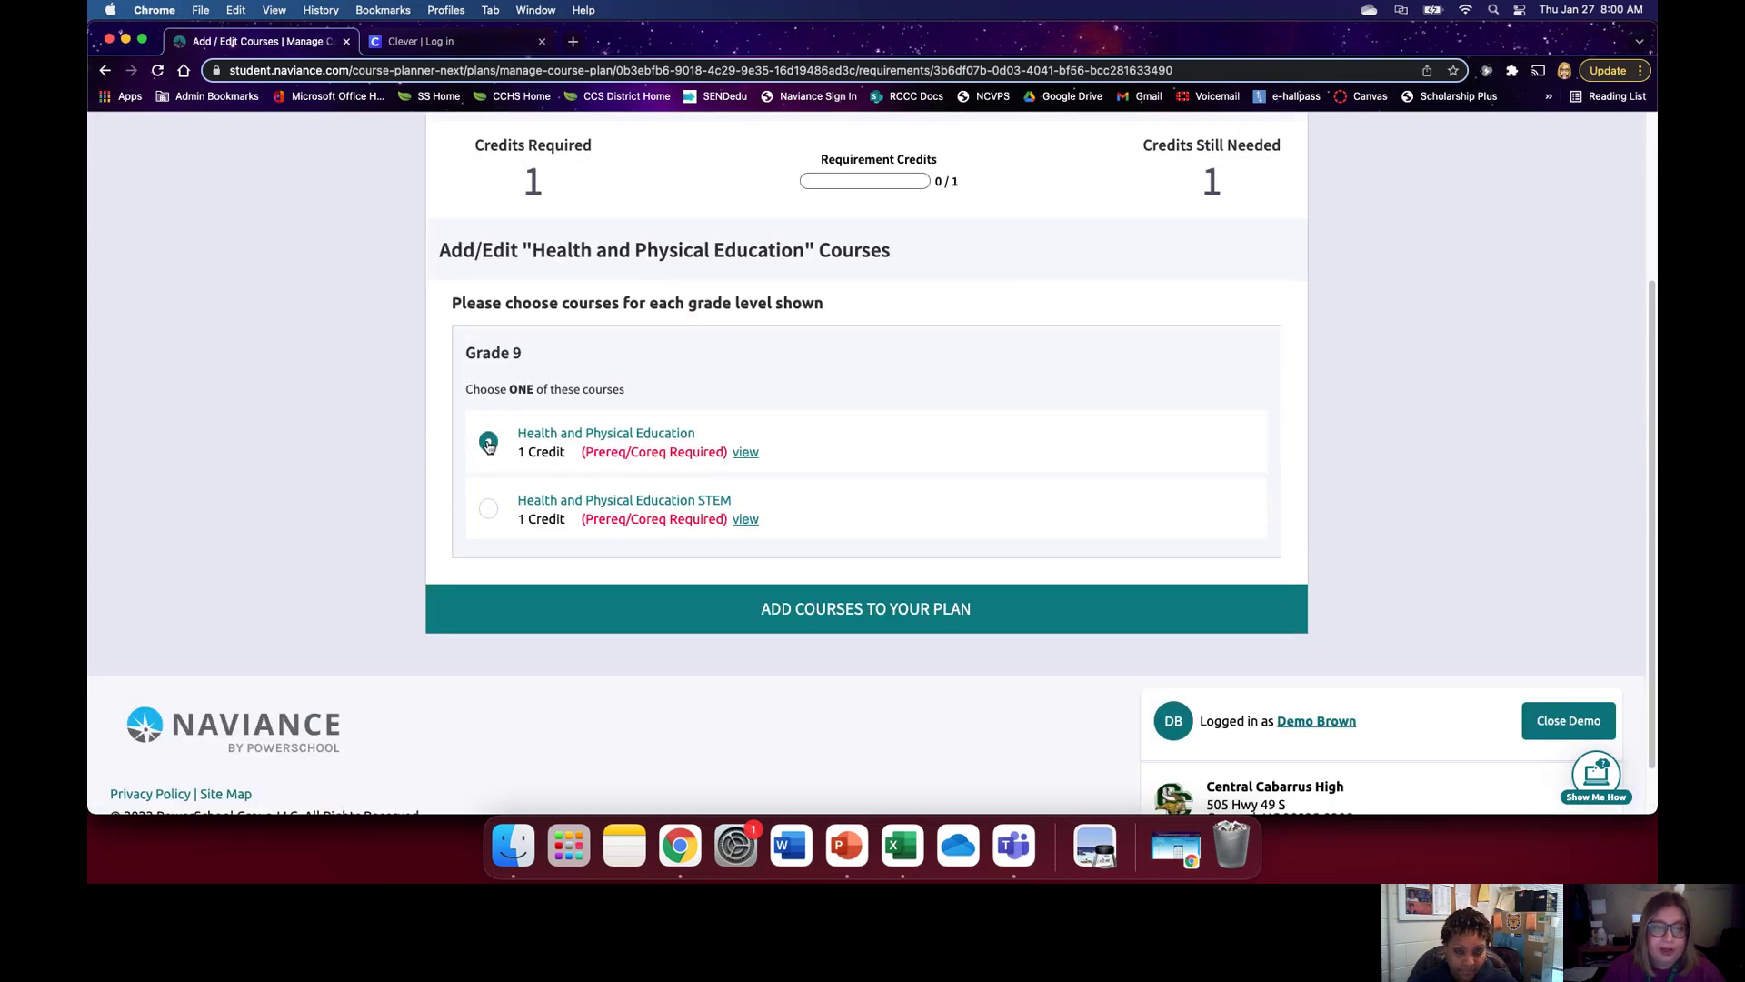
pyautogui.click(684, 600)
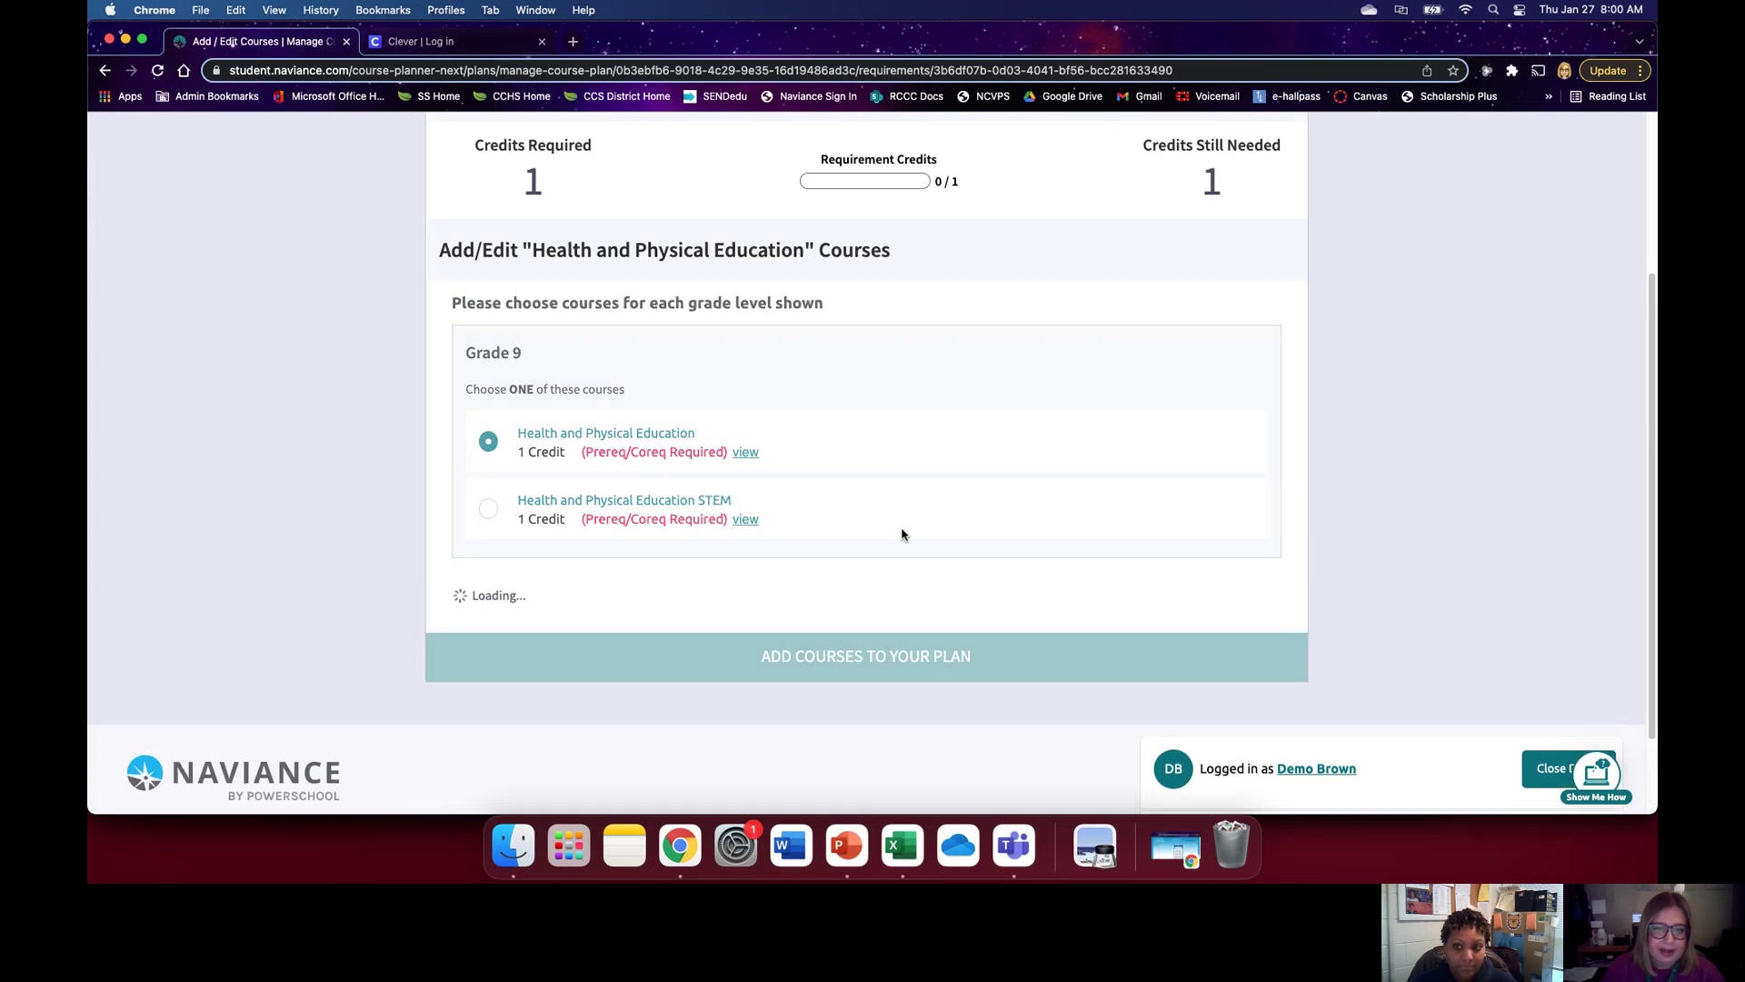
# Step: Open the World Languages requirement's course choices and select Spanish I for Grade 9 and Spanish II for Grade 10
pyautogui.scroll(-6, 903, 533)
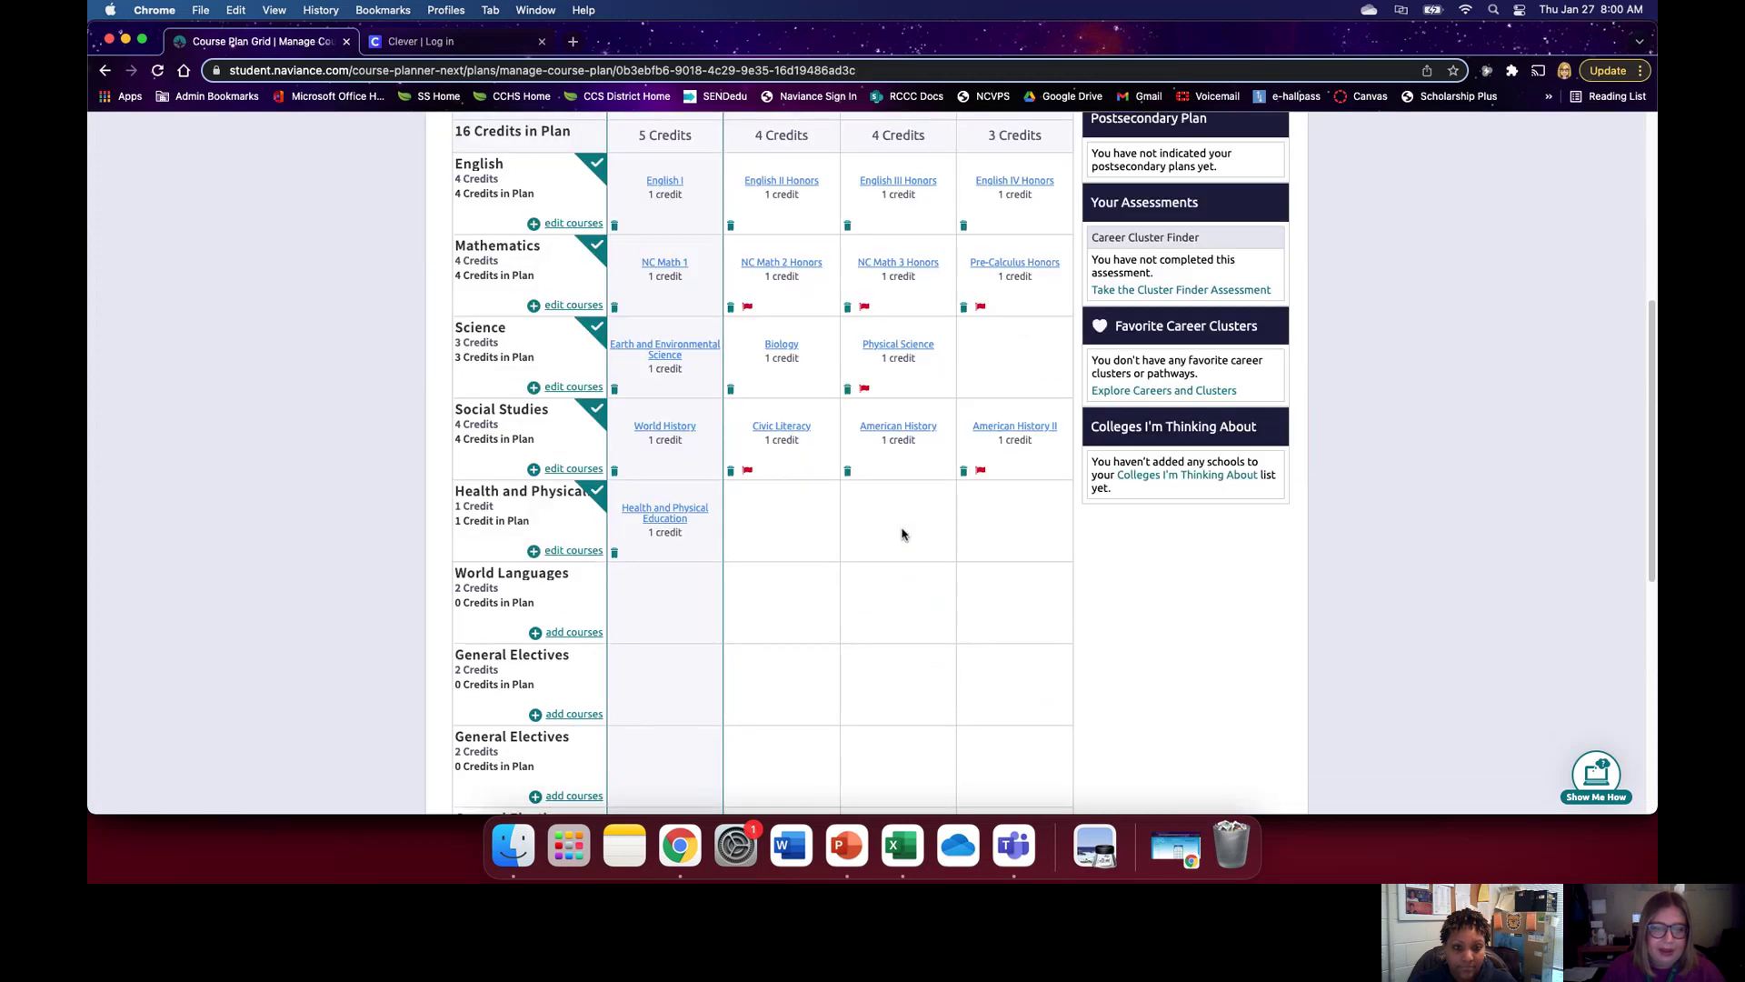
pyautogui.scroll(-2, 670, 448)
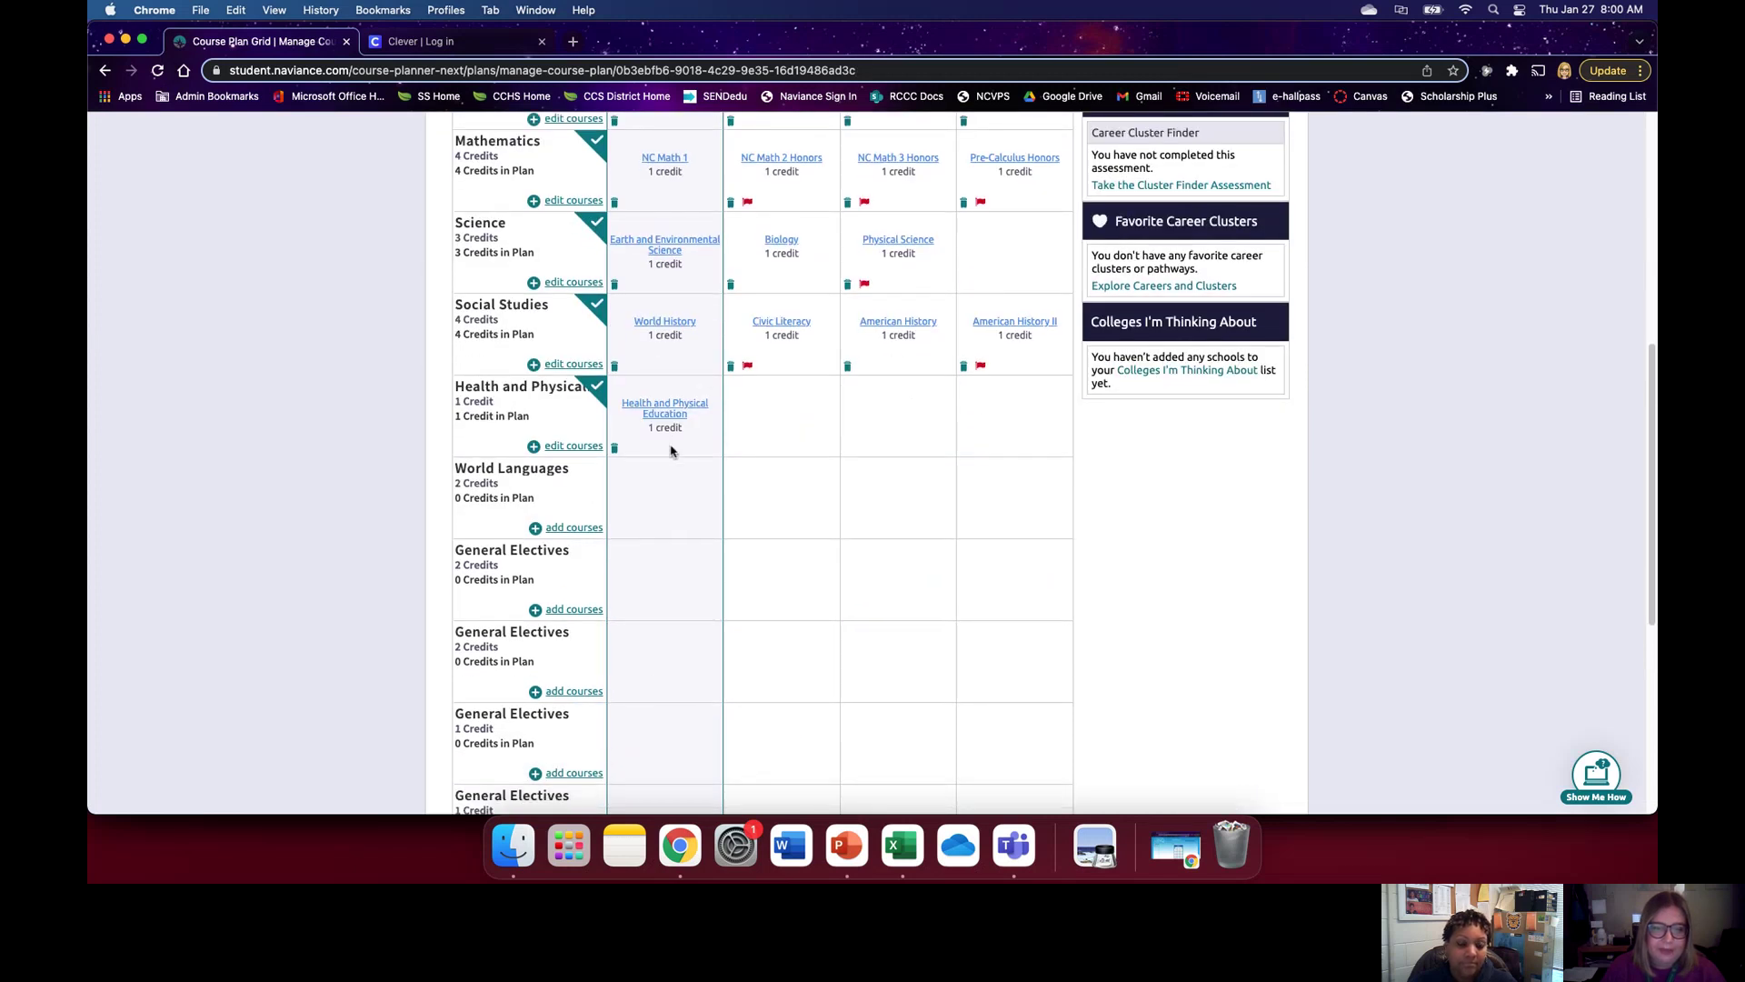
pyautogui.click(573, 354)
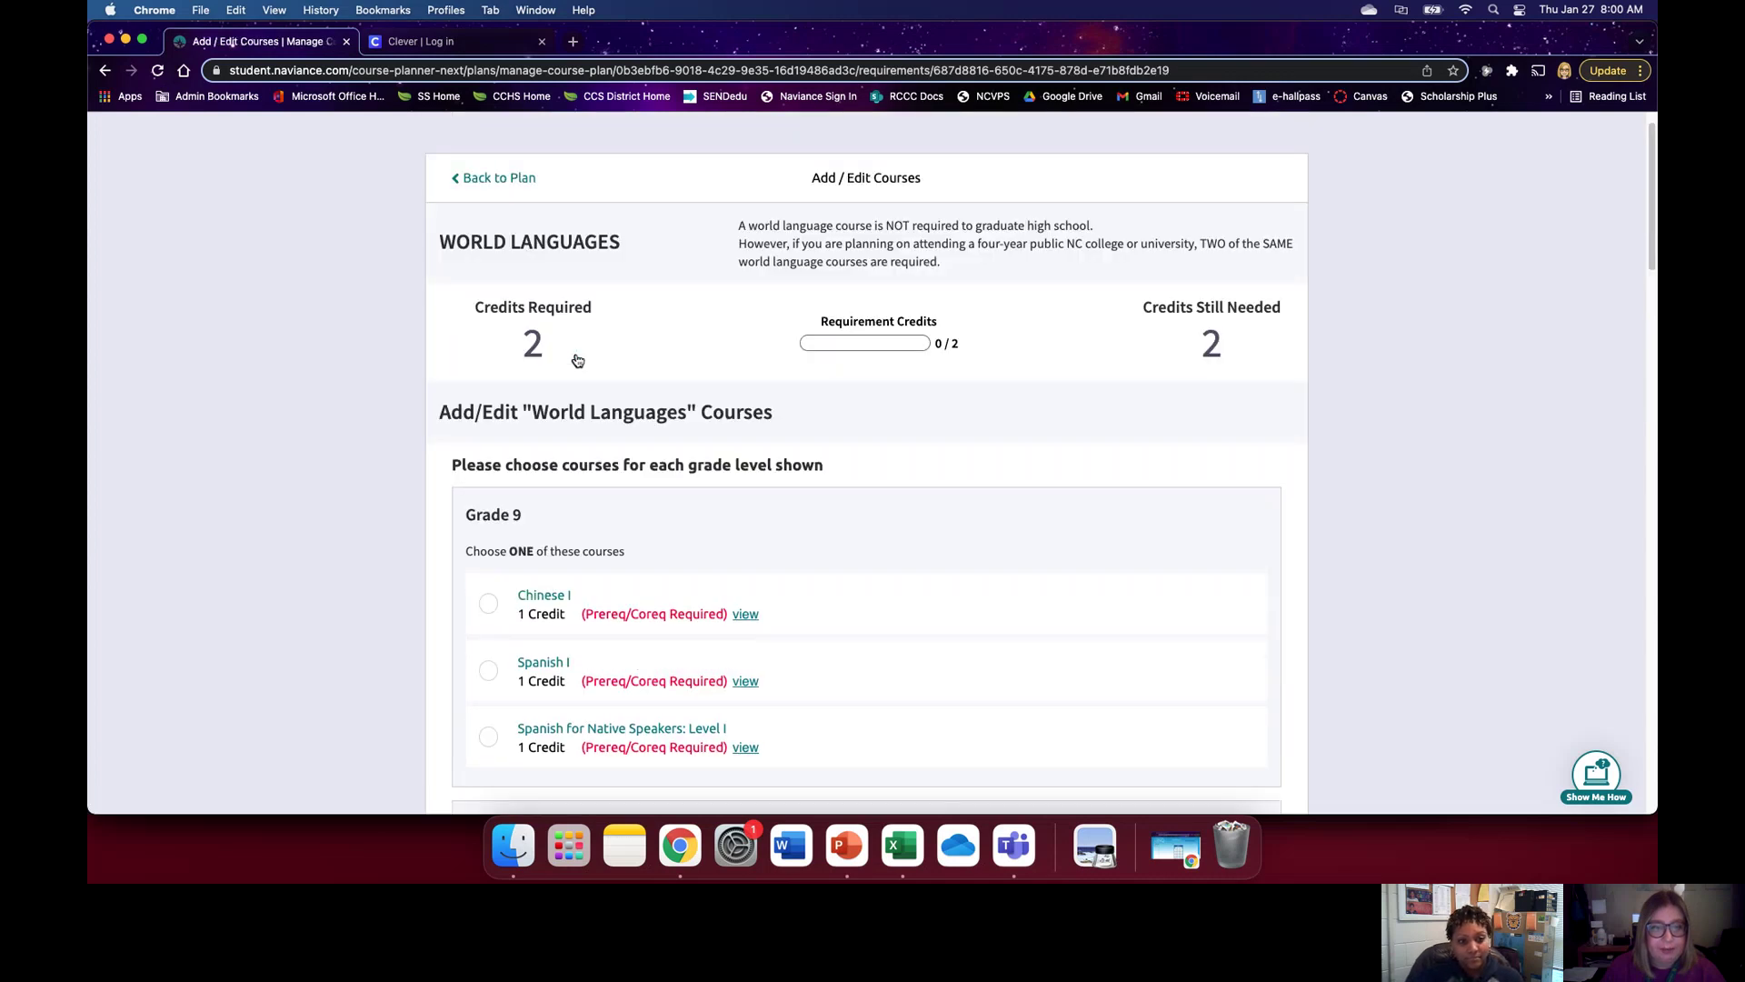
pyautogui.scroll(-3, 509, 391)
pyautogui.click(487, 440)
pyautogui.scroll(-3, 871, 418)
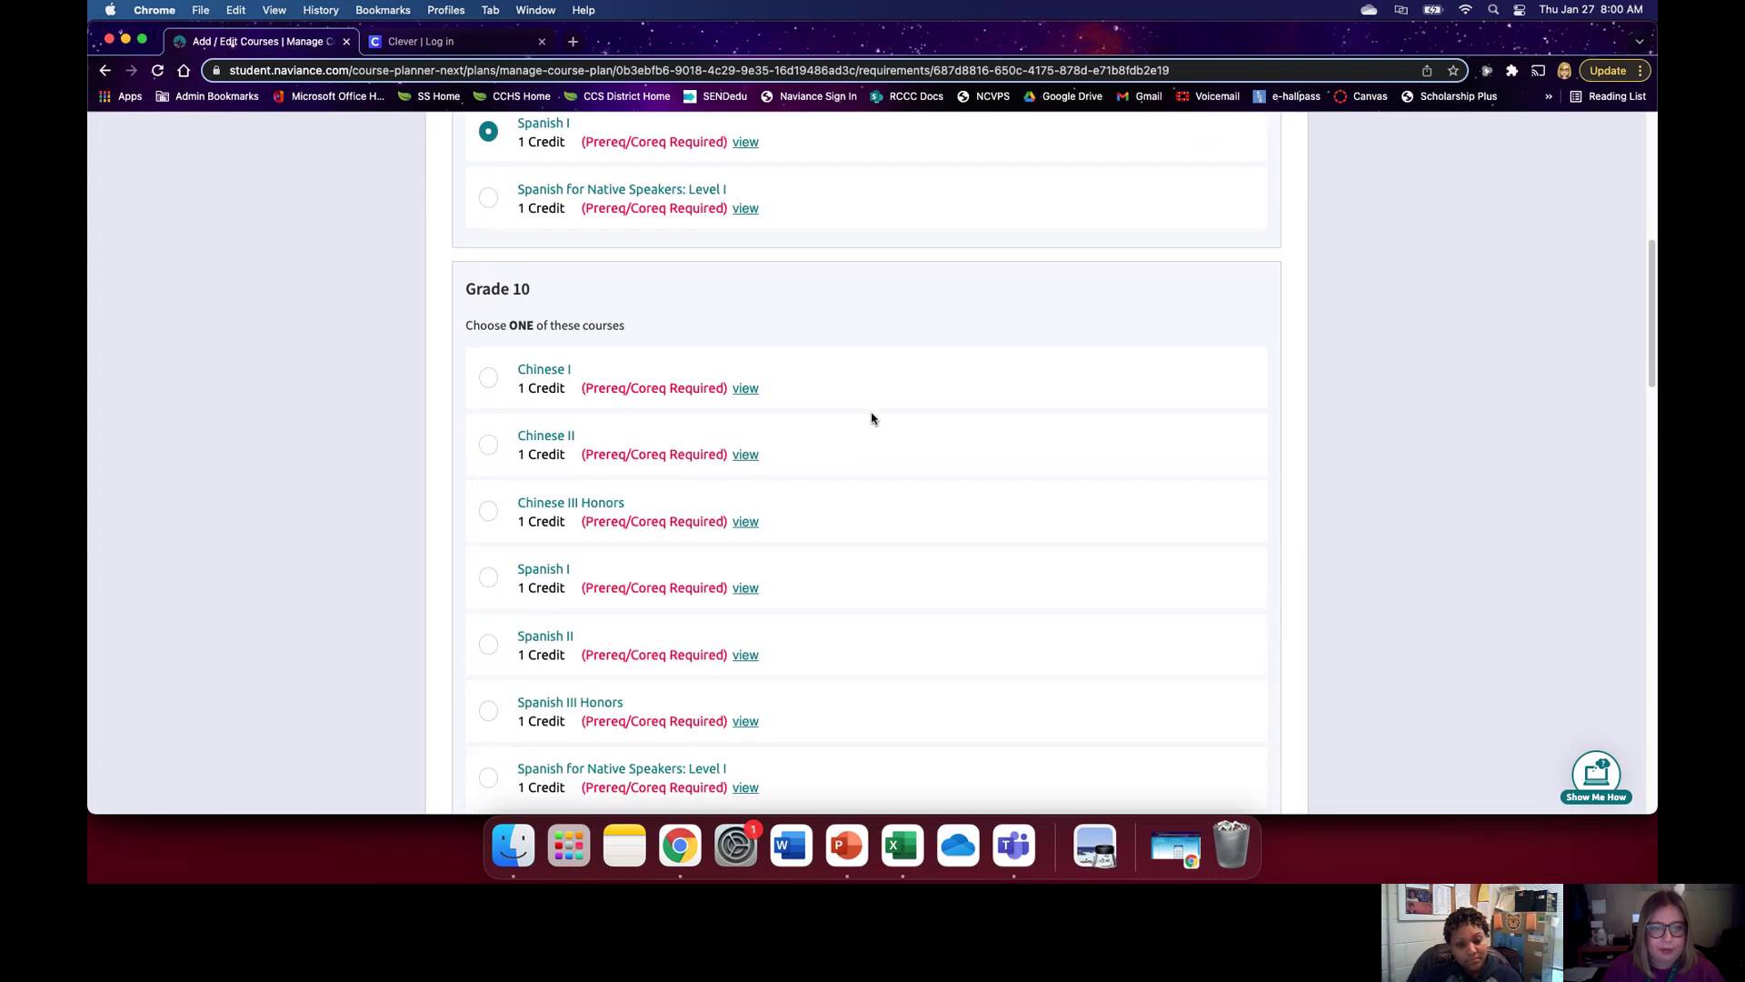
pyautogui.scroll(-2, 871, 419)
pyautogui.click(491, 514)
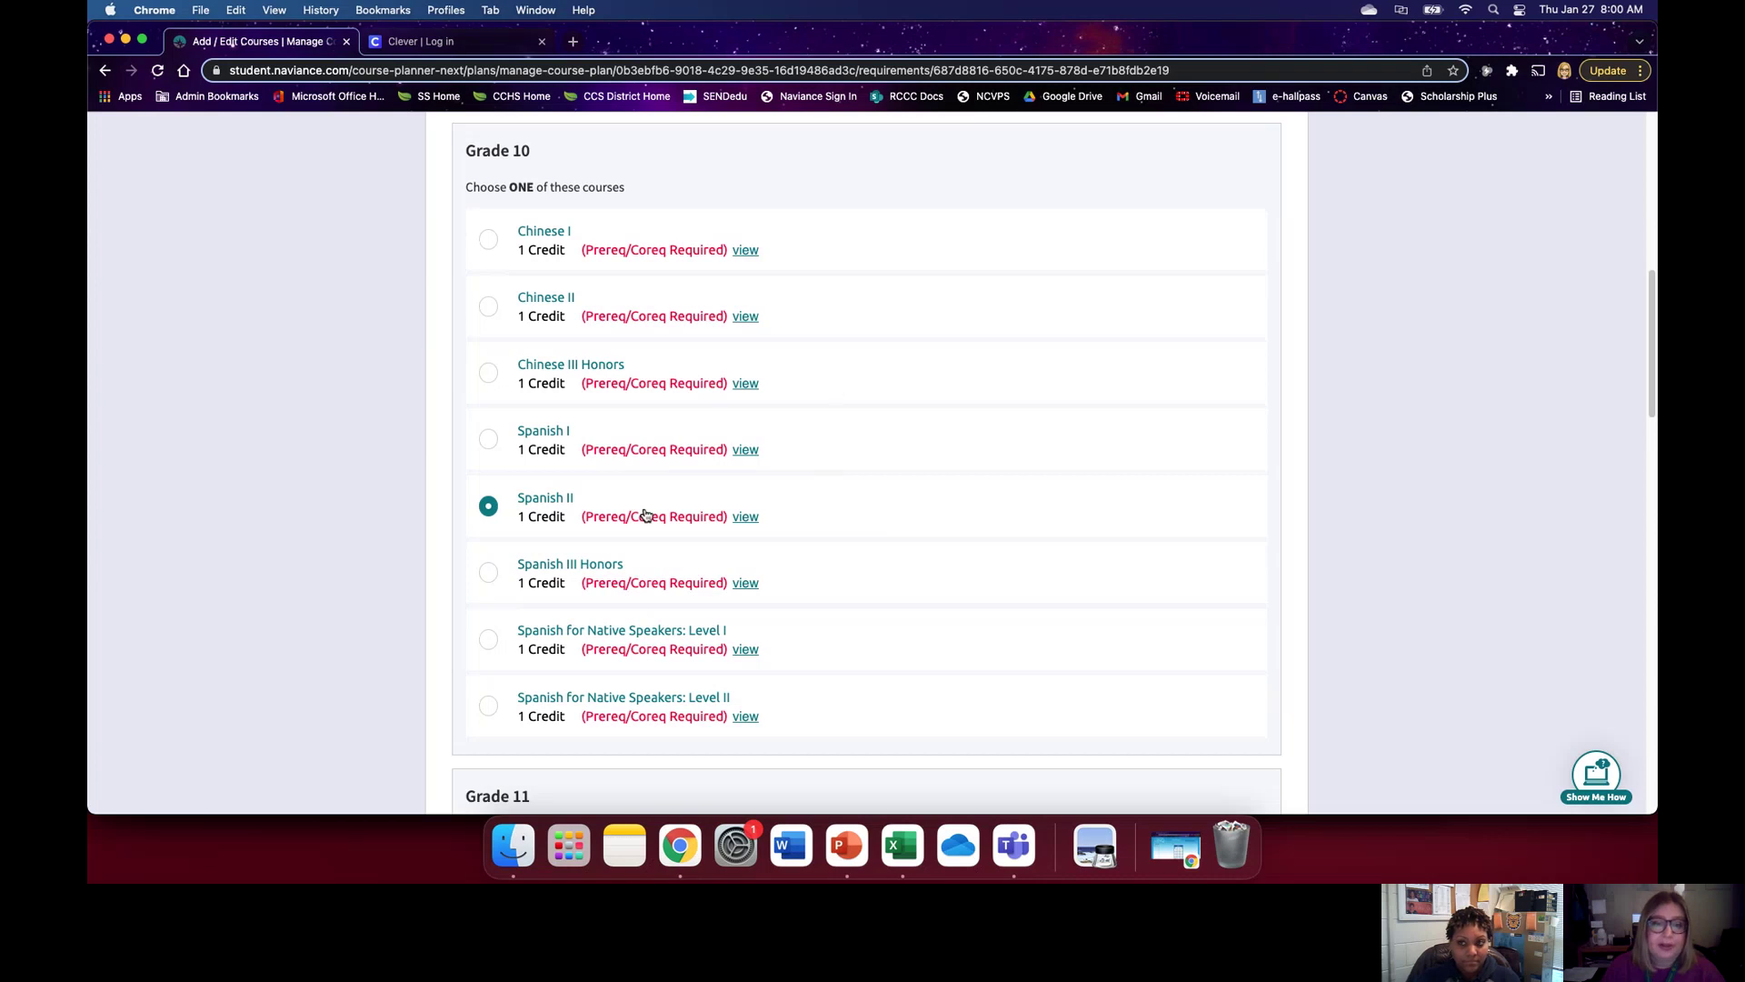
# Step: Select Spanish III Honors for Grade 11, leave Grade 12 without a language course, and add the World Languages courses to the plan
pyautogui.scroll(-3, 883, 472)
pyautogui.scroll(-5, 882, 472)
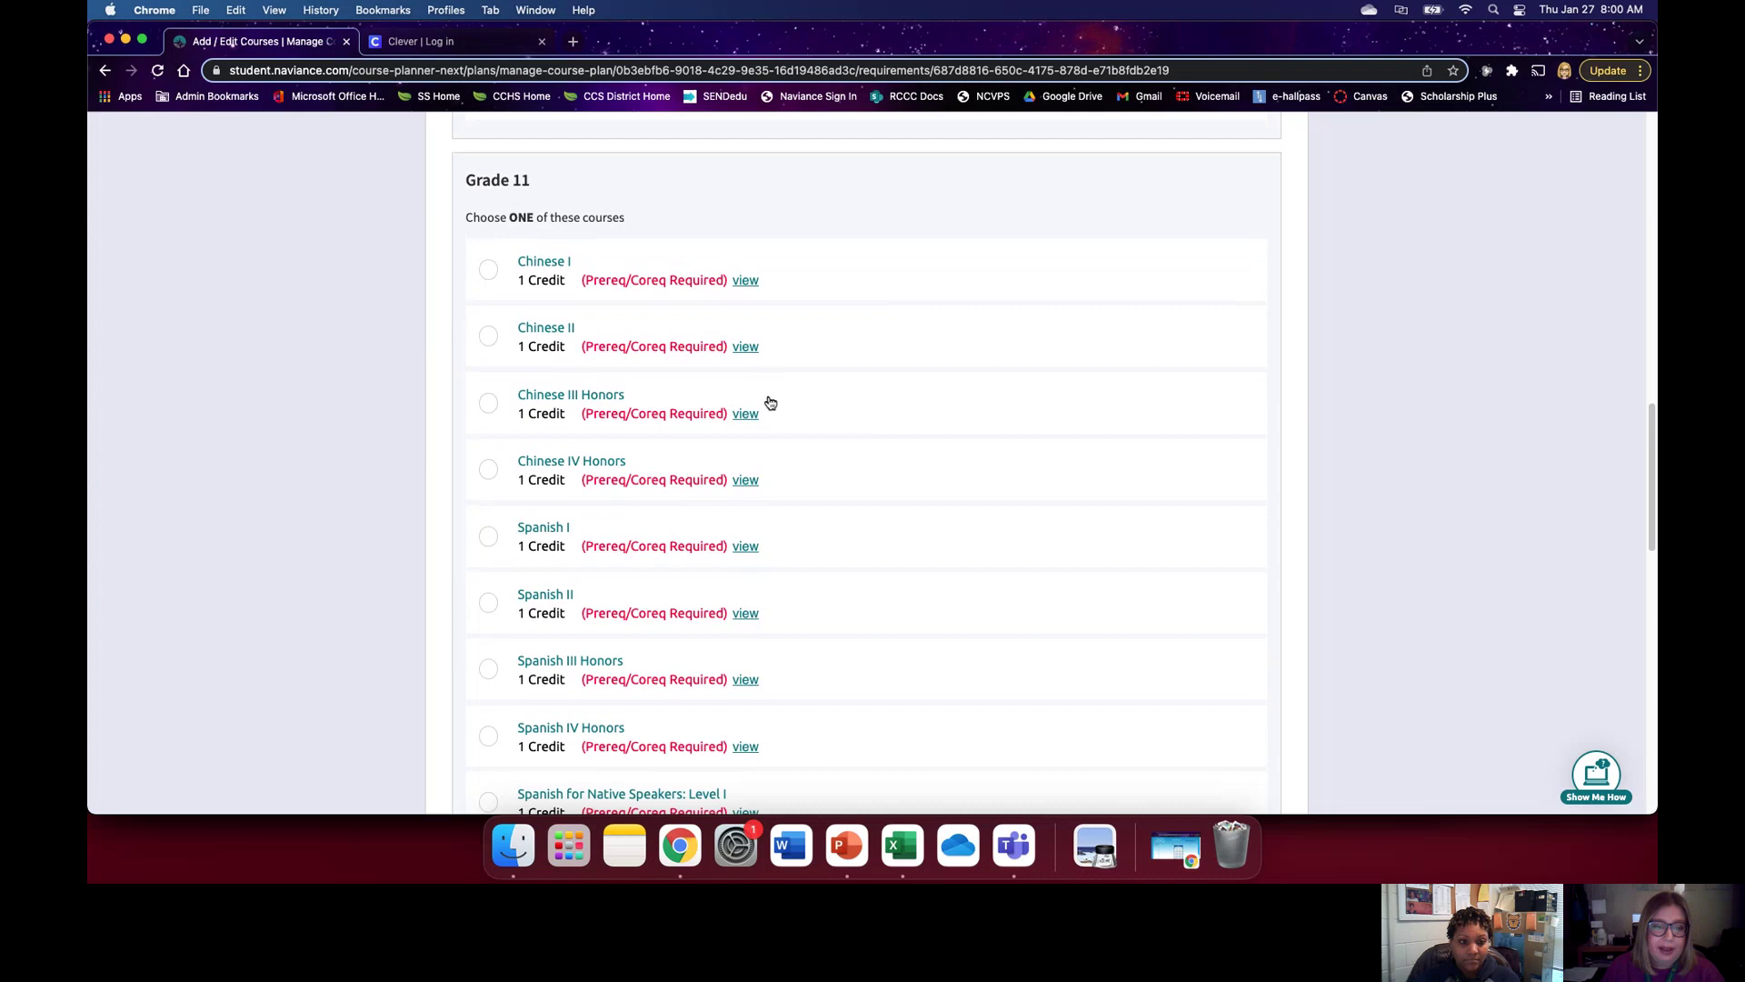
pyautogui.scroll(-2, 768, 401)
pyautogui.click(488, 528)
pyautogui.scroll(-8, 874, 491)
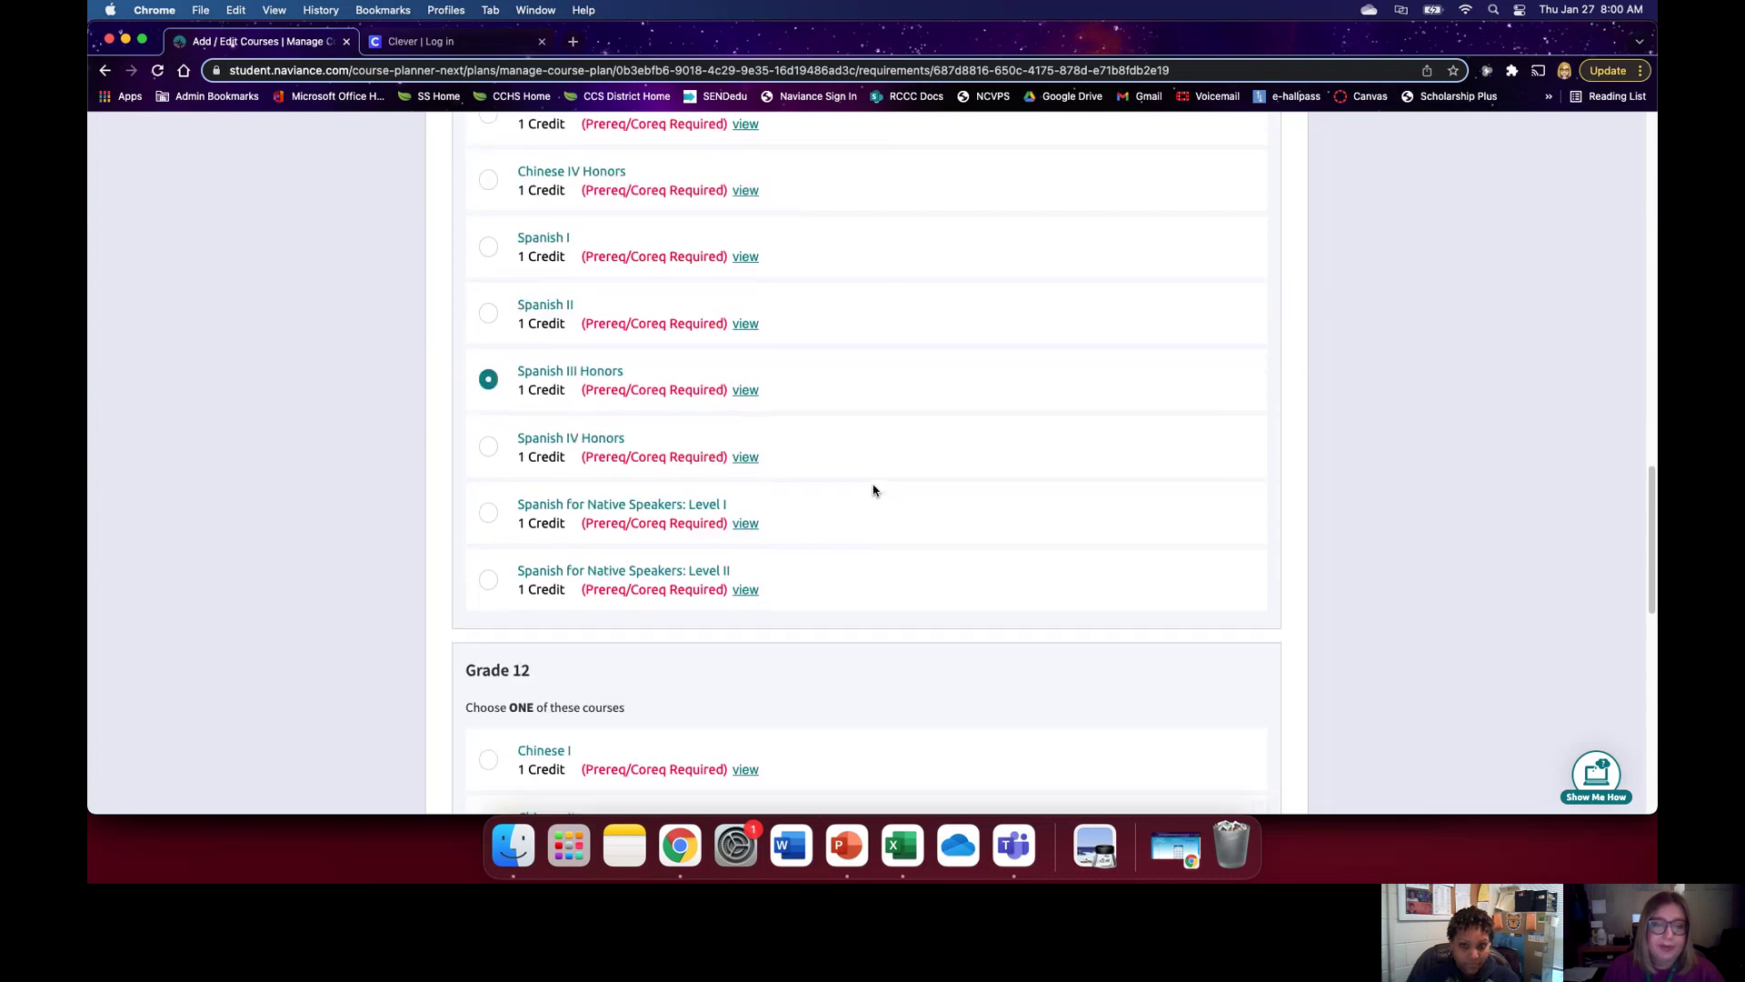
pyautogui.scroll(-5, 874, 491)
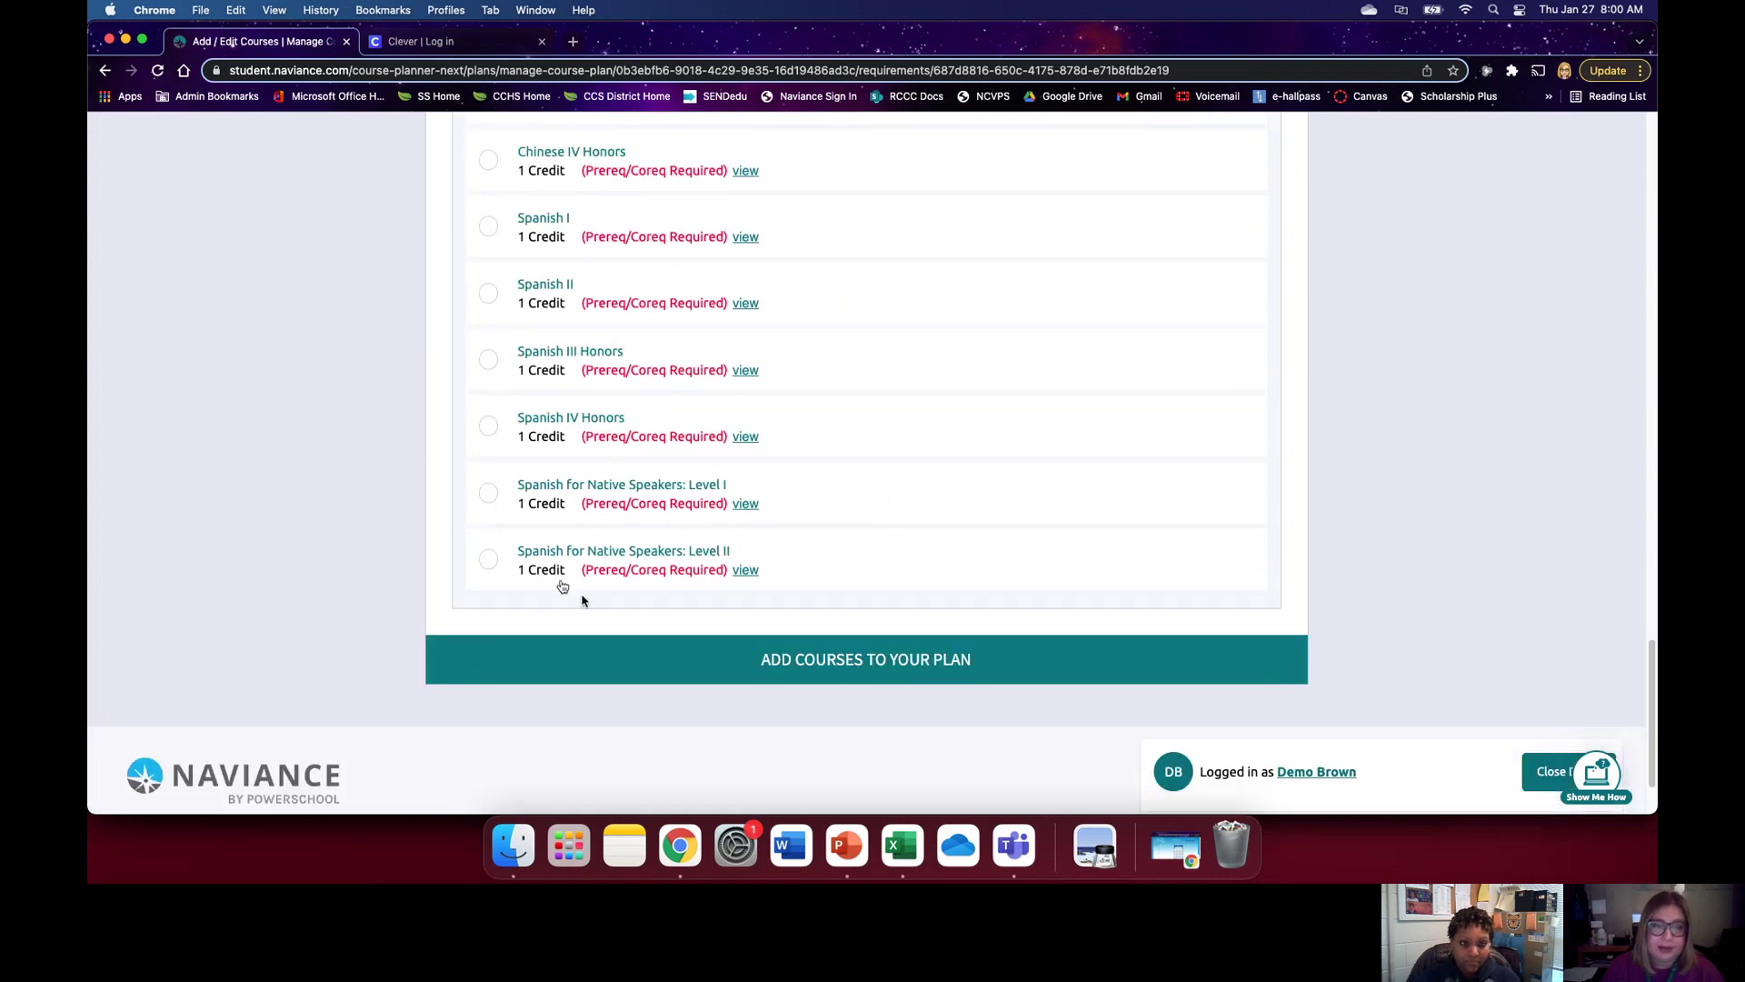
pyautogui.click(786, 661)
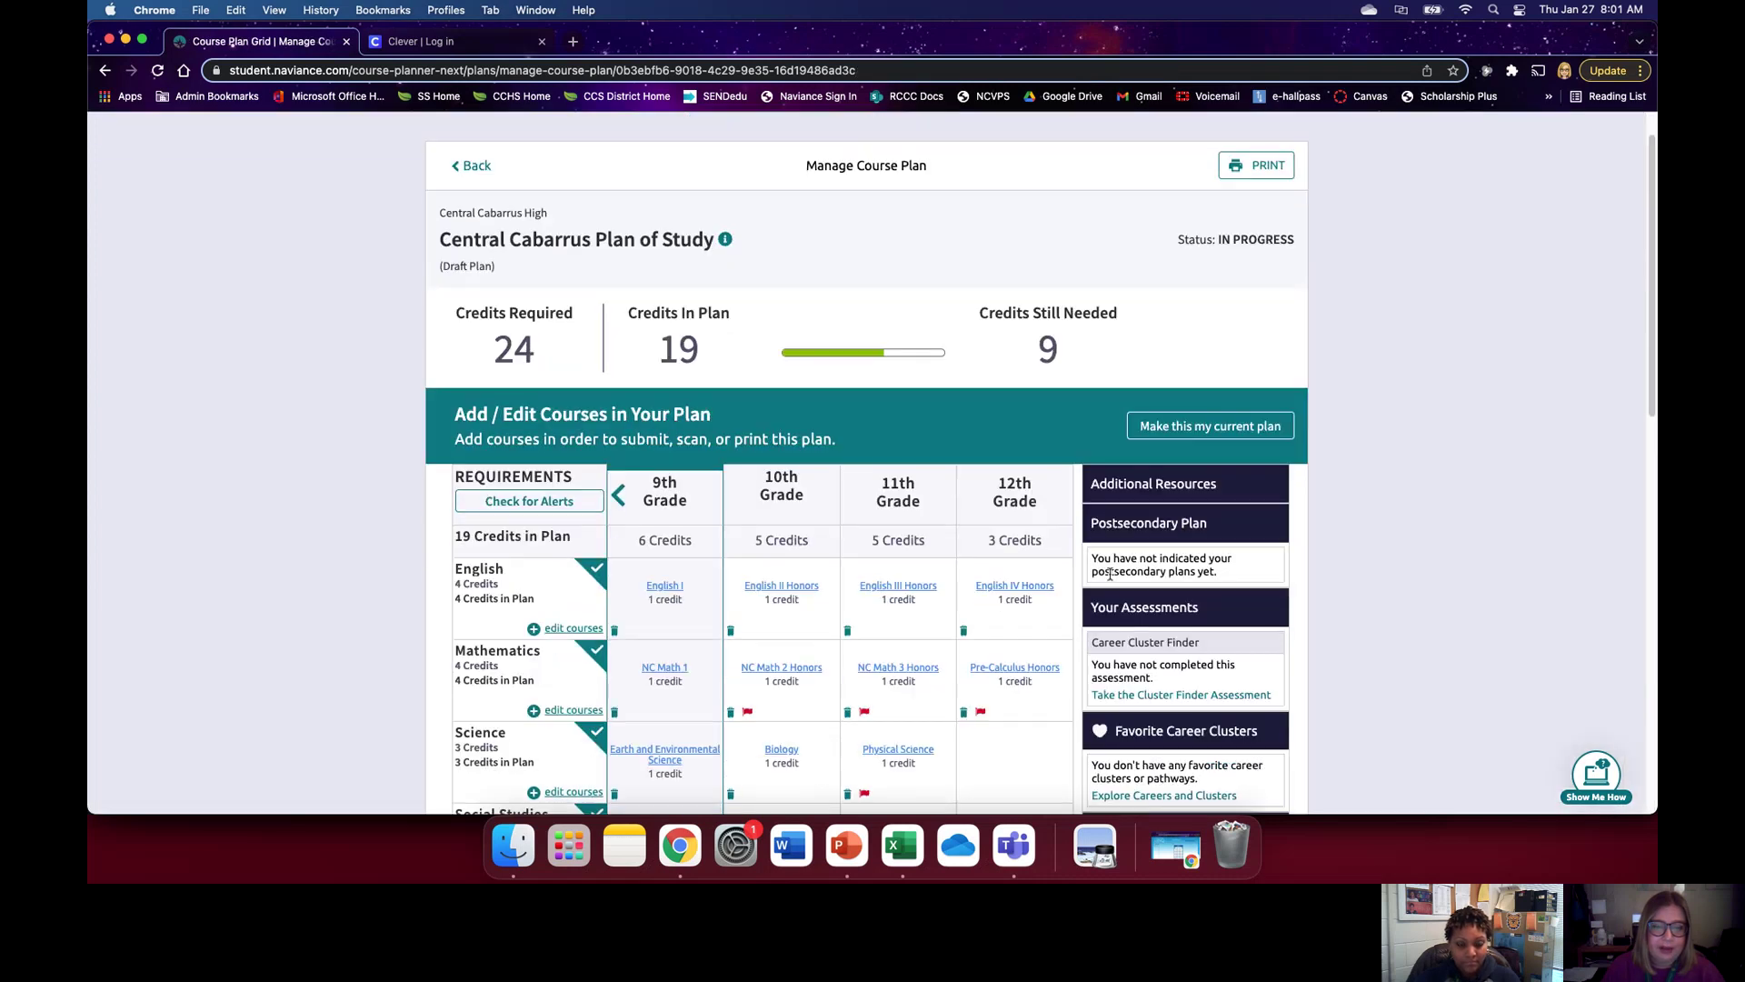
# Step: Open the course choices of the first General Electives requirement and select Drafting I for Grade 9
pyautogui.scroll(-7, 1110, 574)
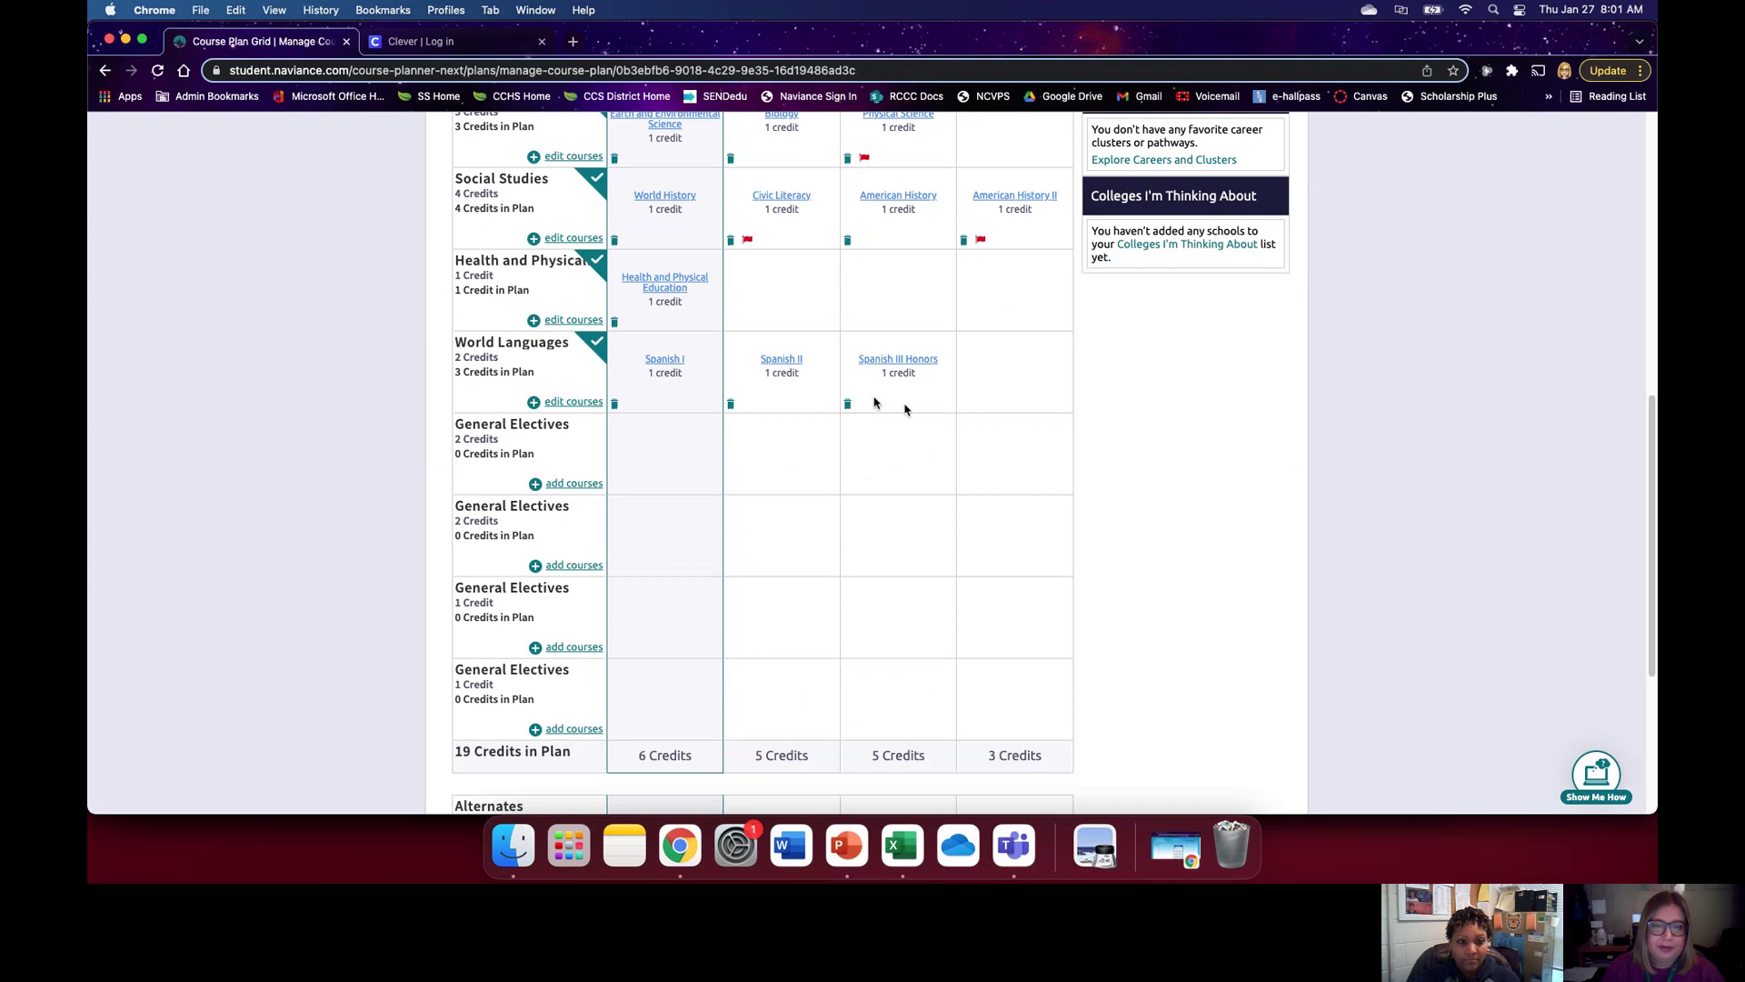
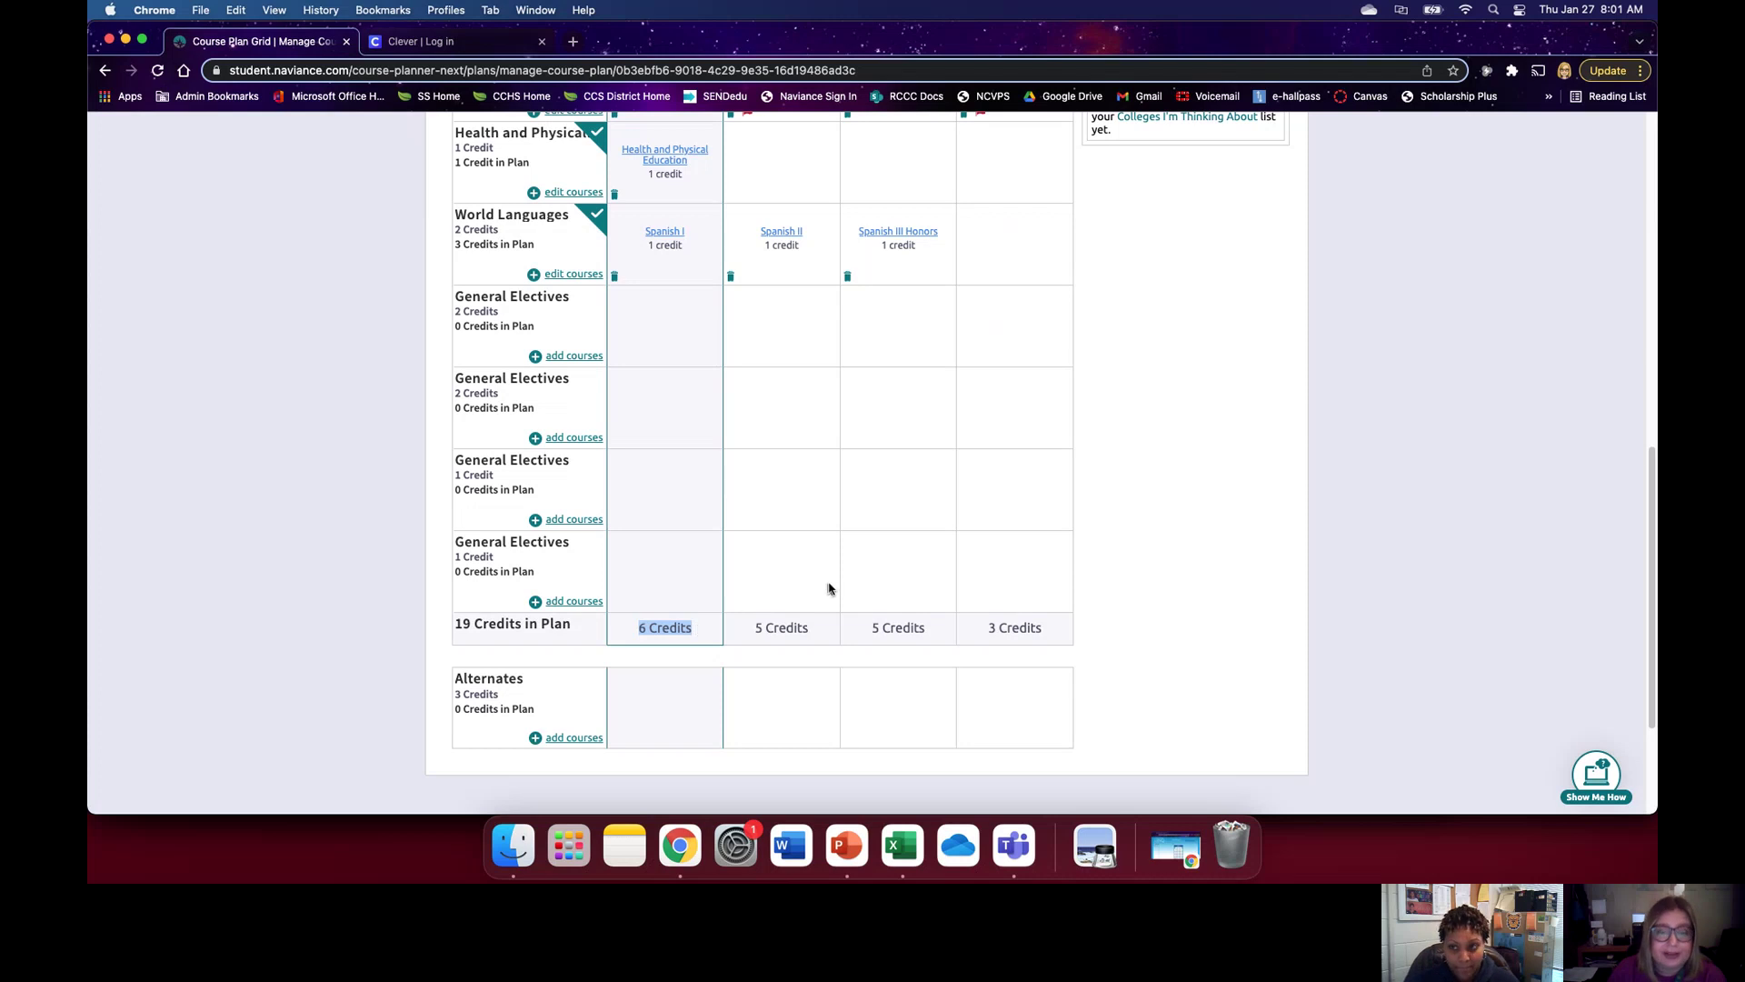
pyautogui.click(697, 627)
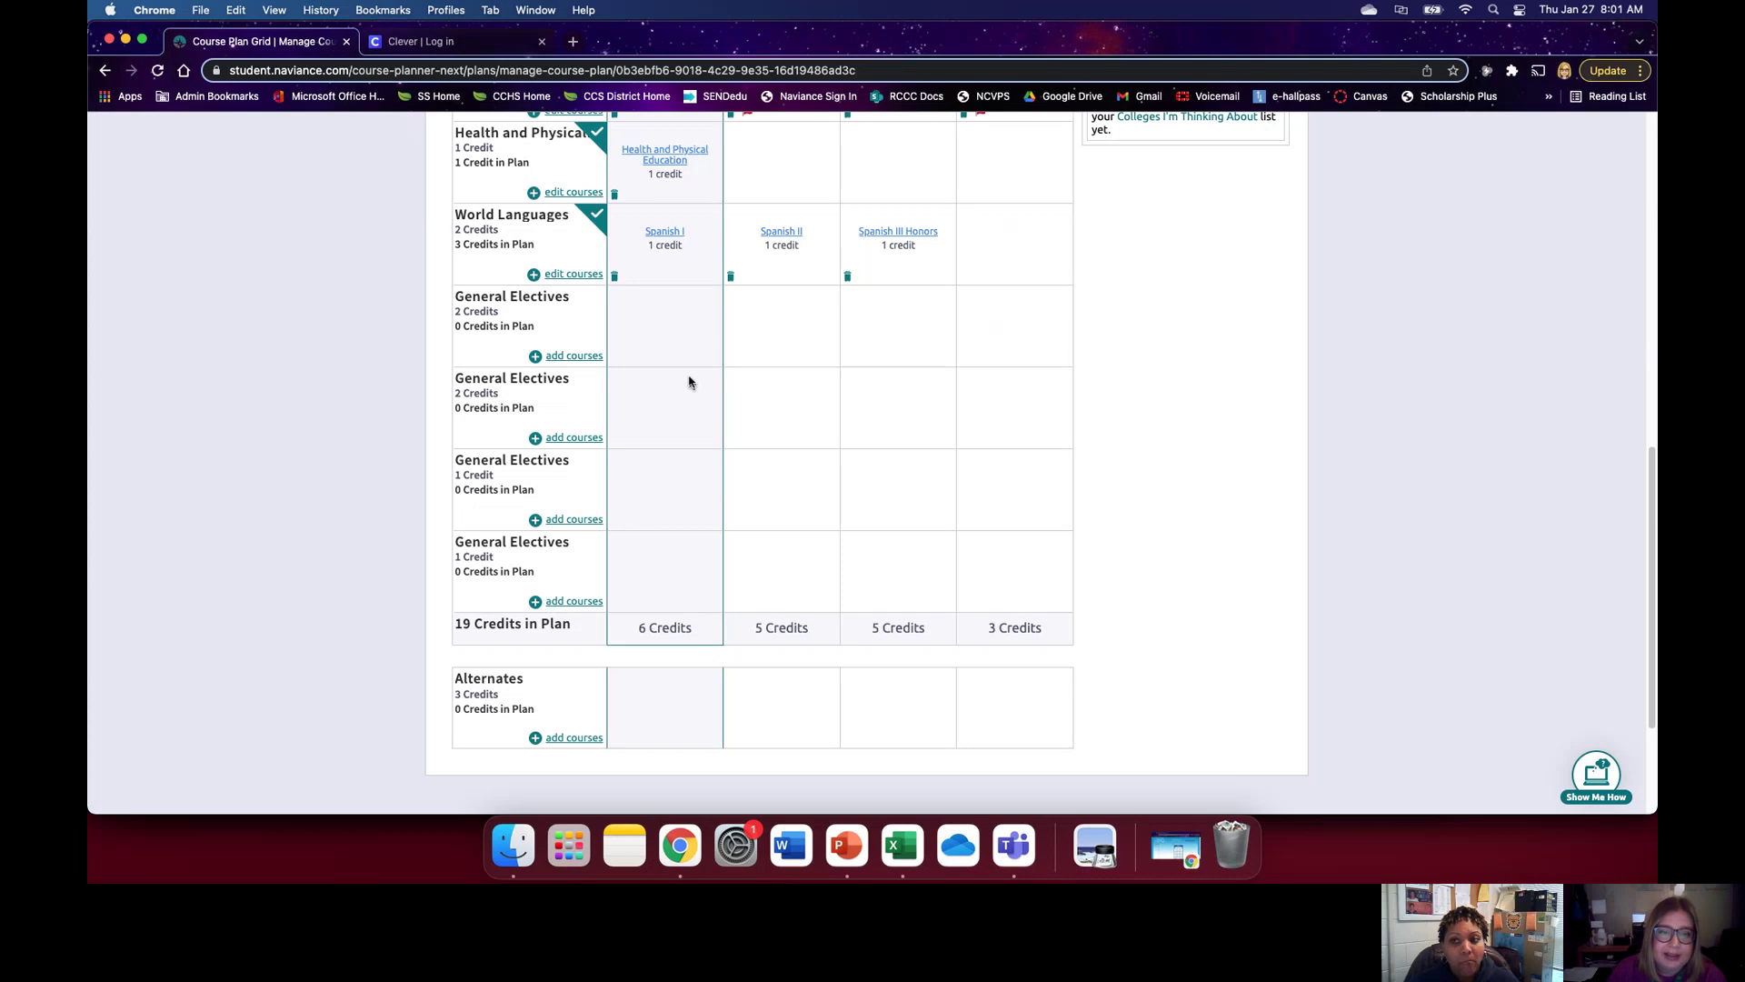
pyautogui.click(588, 358)
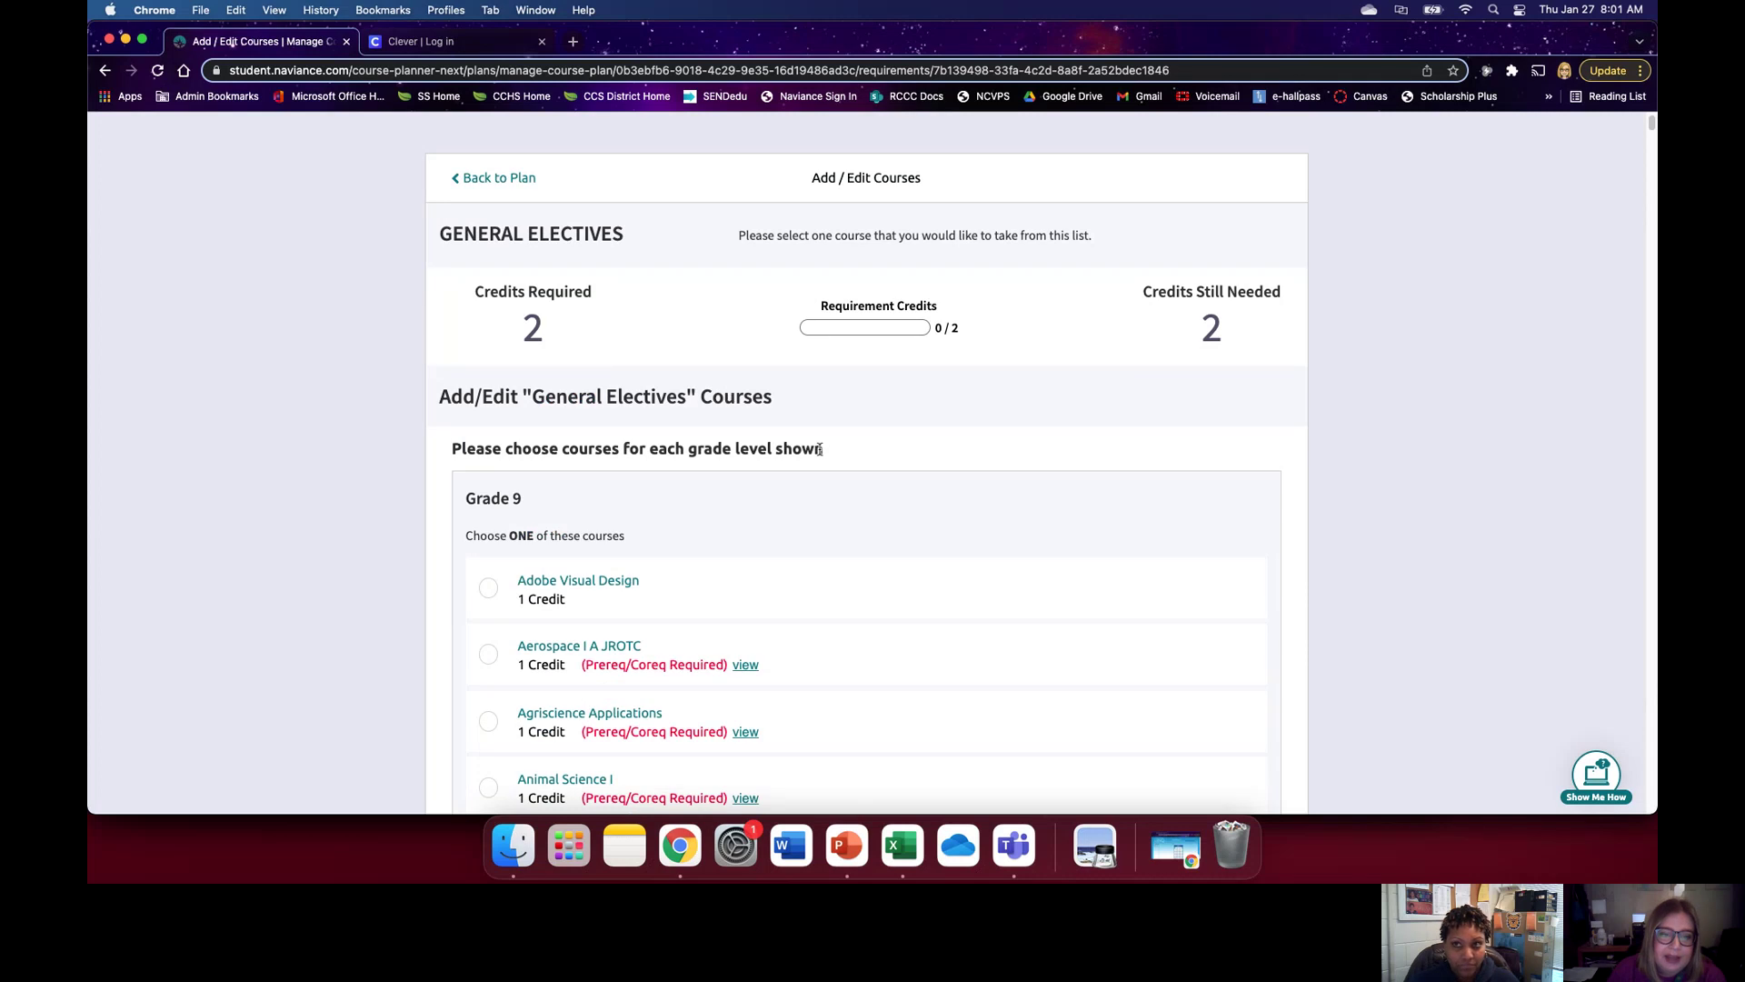
pyautogui.scroll(-1, 819, 450)
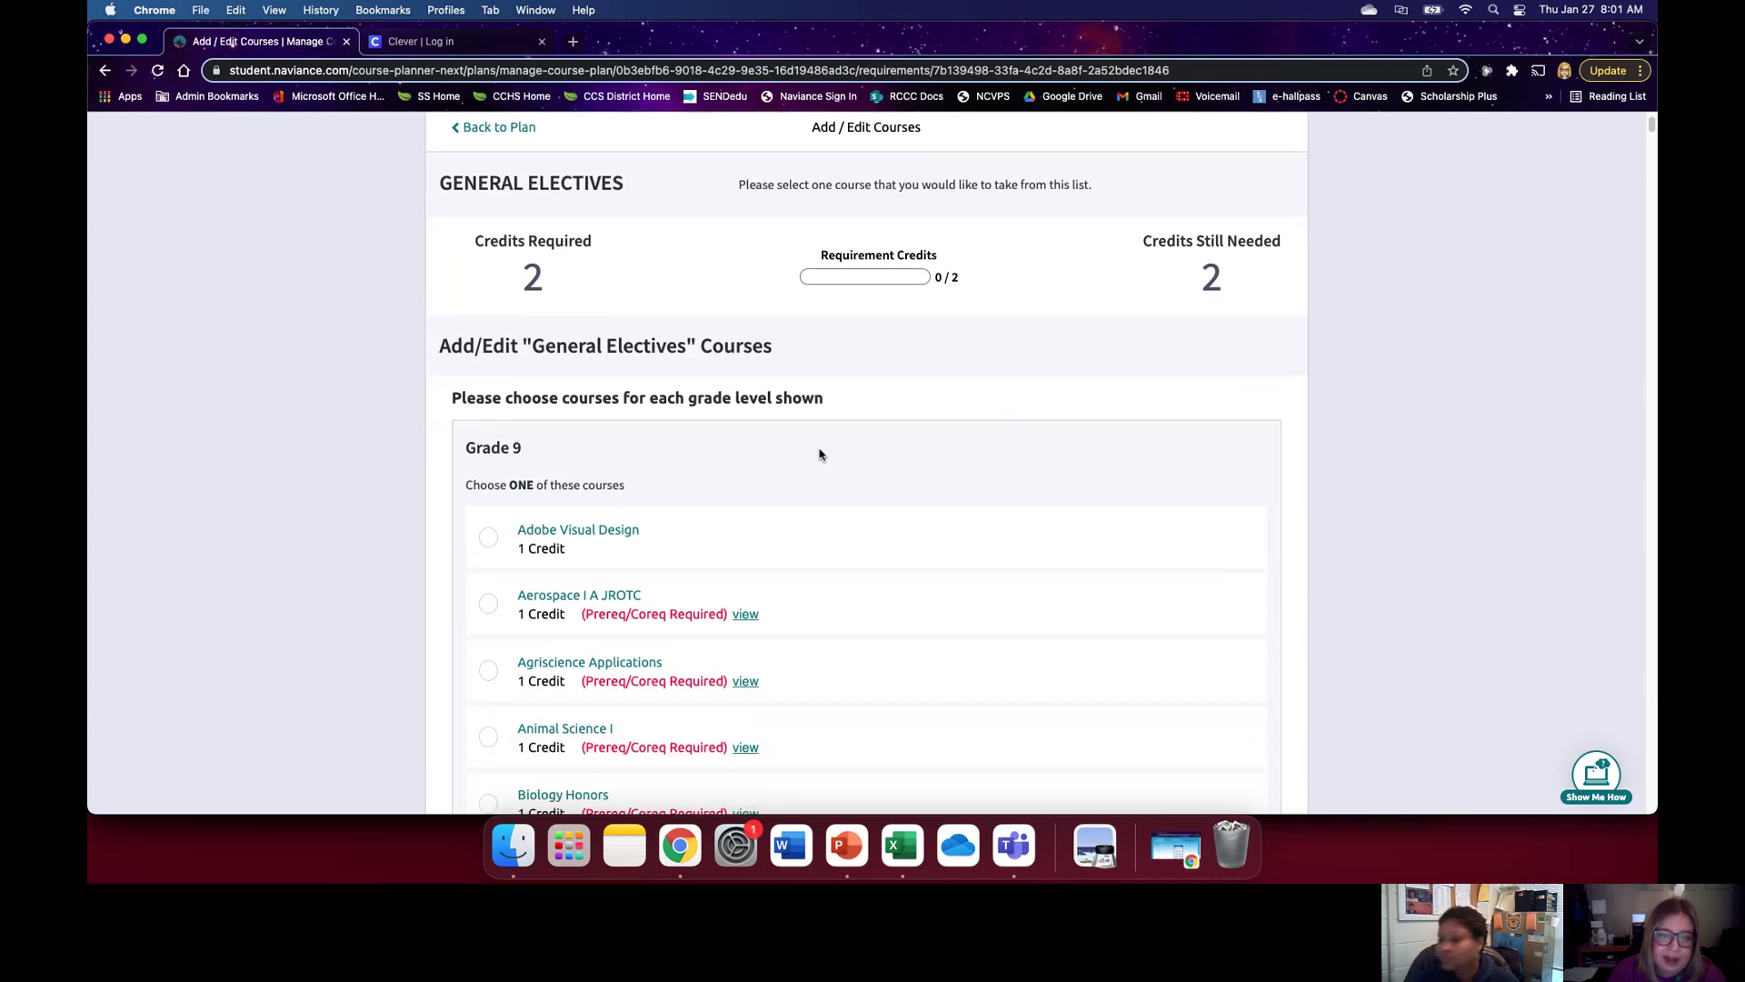
pyautogui.scroll(-1, 819, 454)
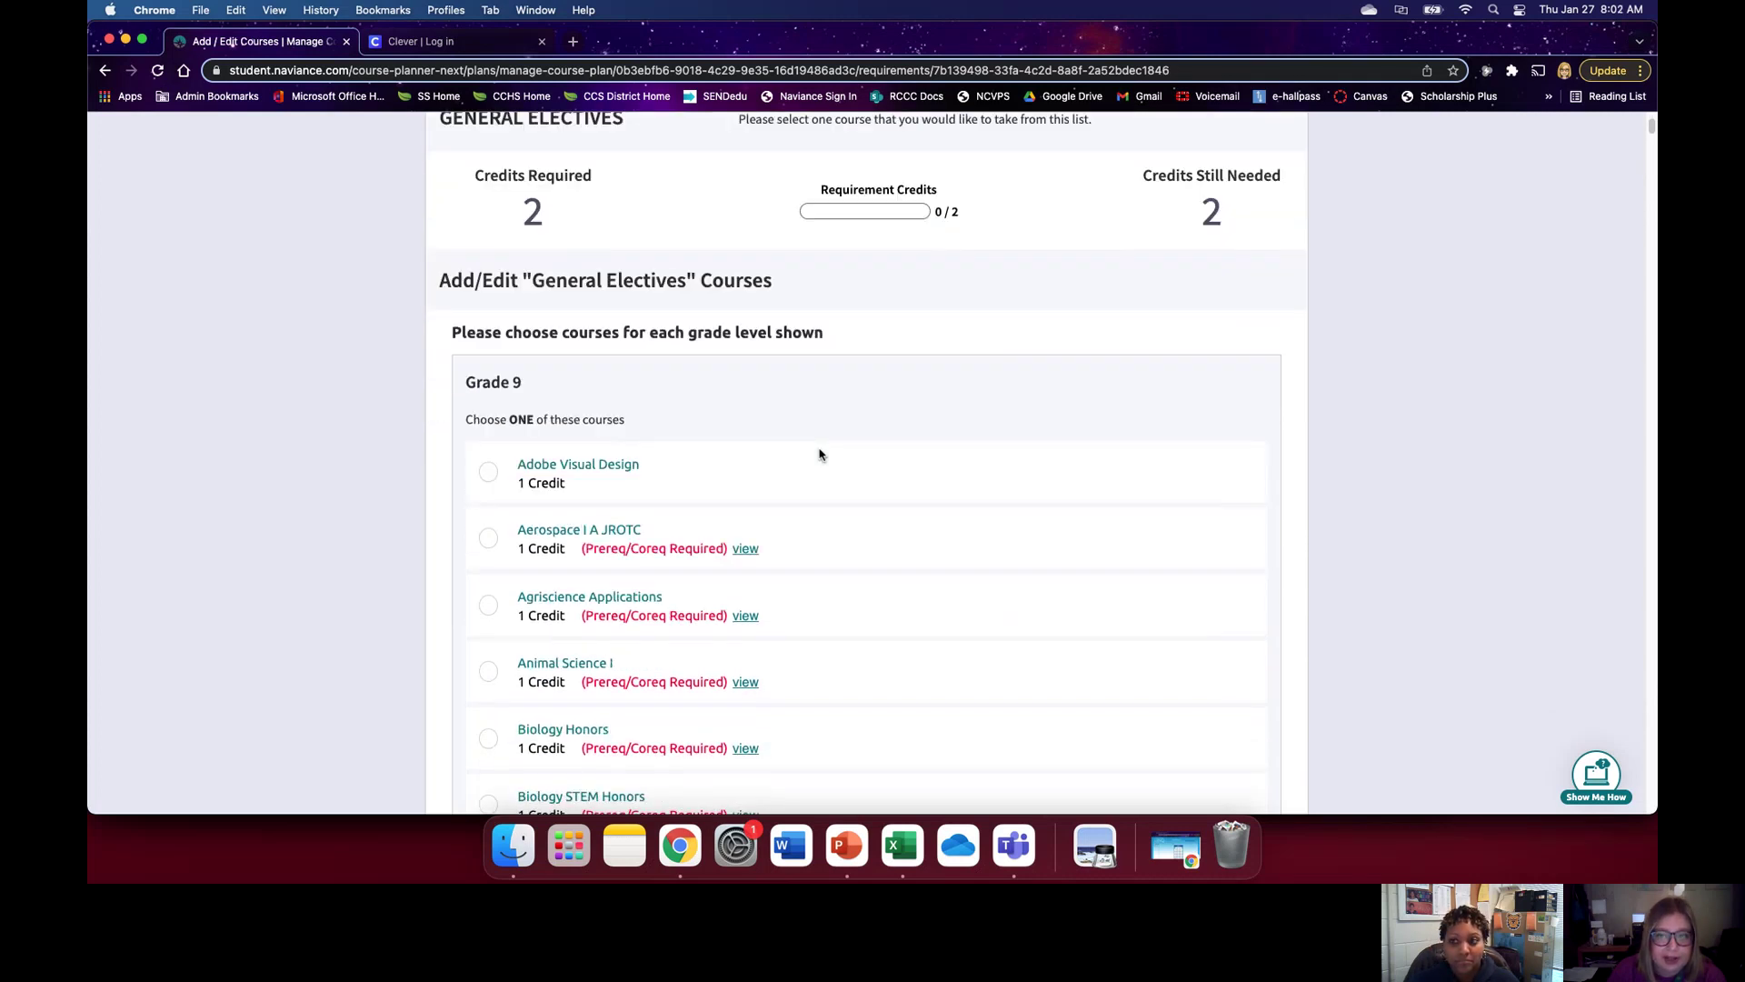
pyautogui.scroll(-1, 820, 455)
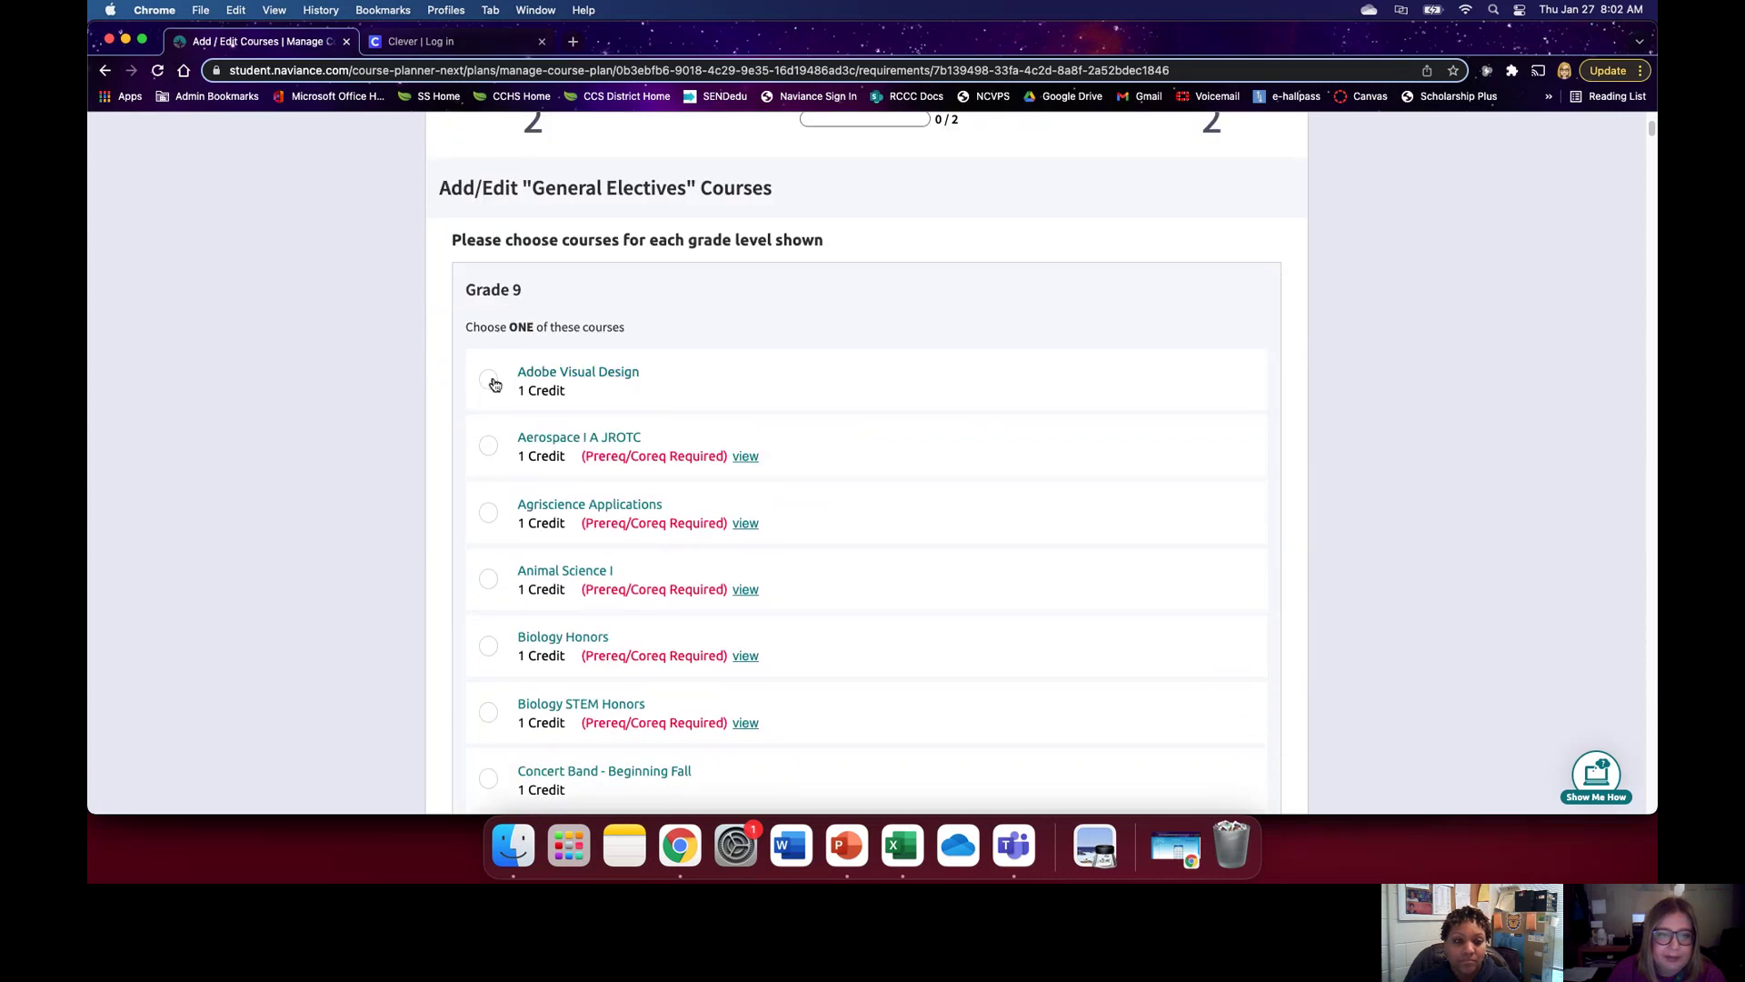
pyautogui.scroll(-5, 534, 373)
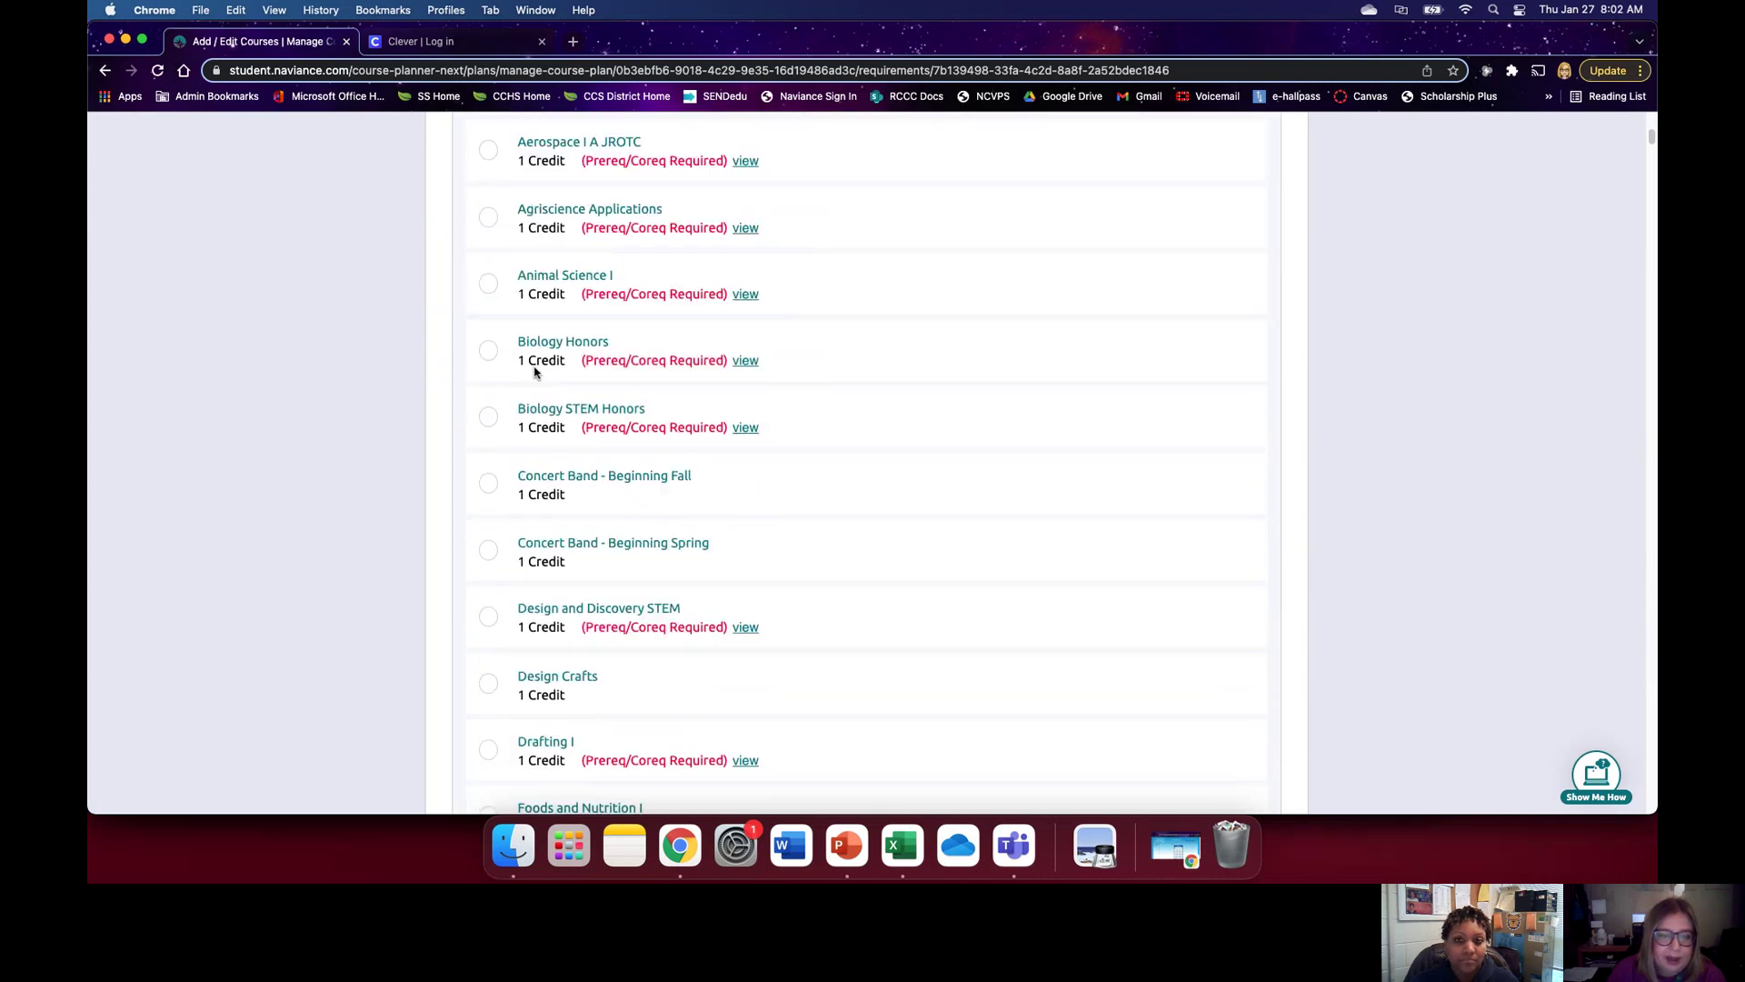
pyautogui.scroll(-2, 535, 373)
pyautogui.click(491, 435)
# Step: Select Advanced PE Fall as the Grade 10 course in the General Electives choices
pyautogui.scroll(-7, 971, 458)
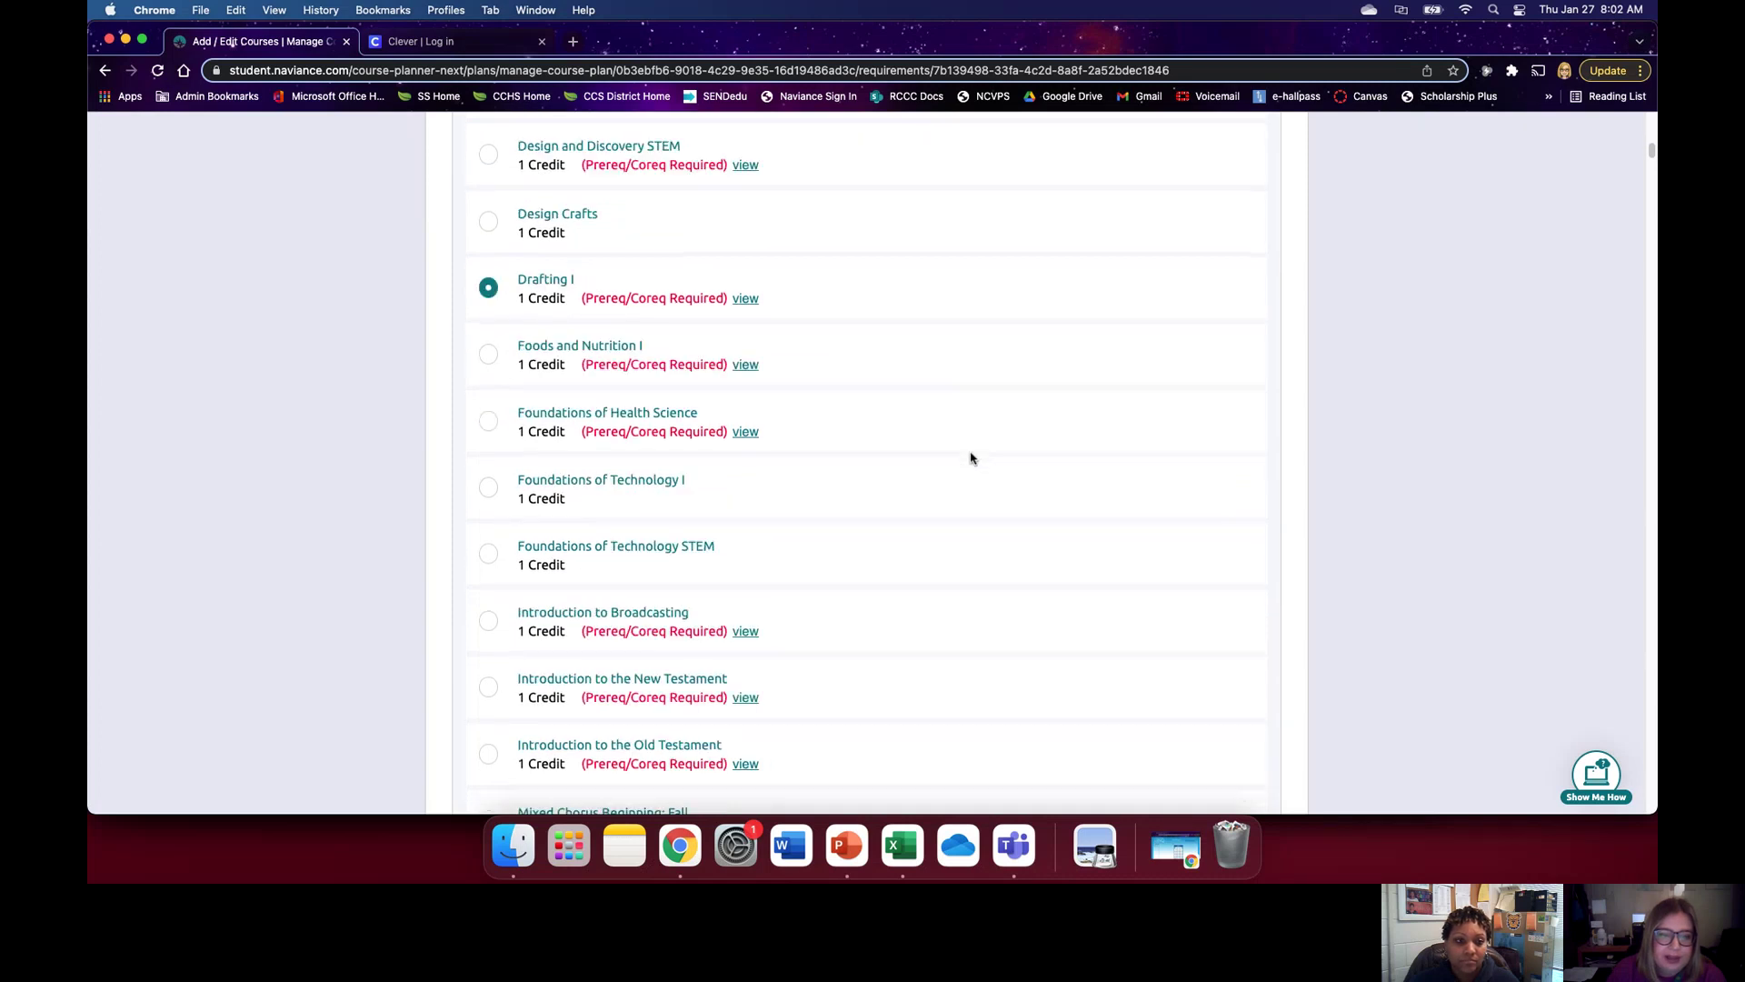
pyautogui.scroll(-10, 971, 458)
pyautogui.scroll(-2, 971, 459)
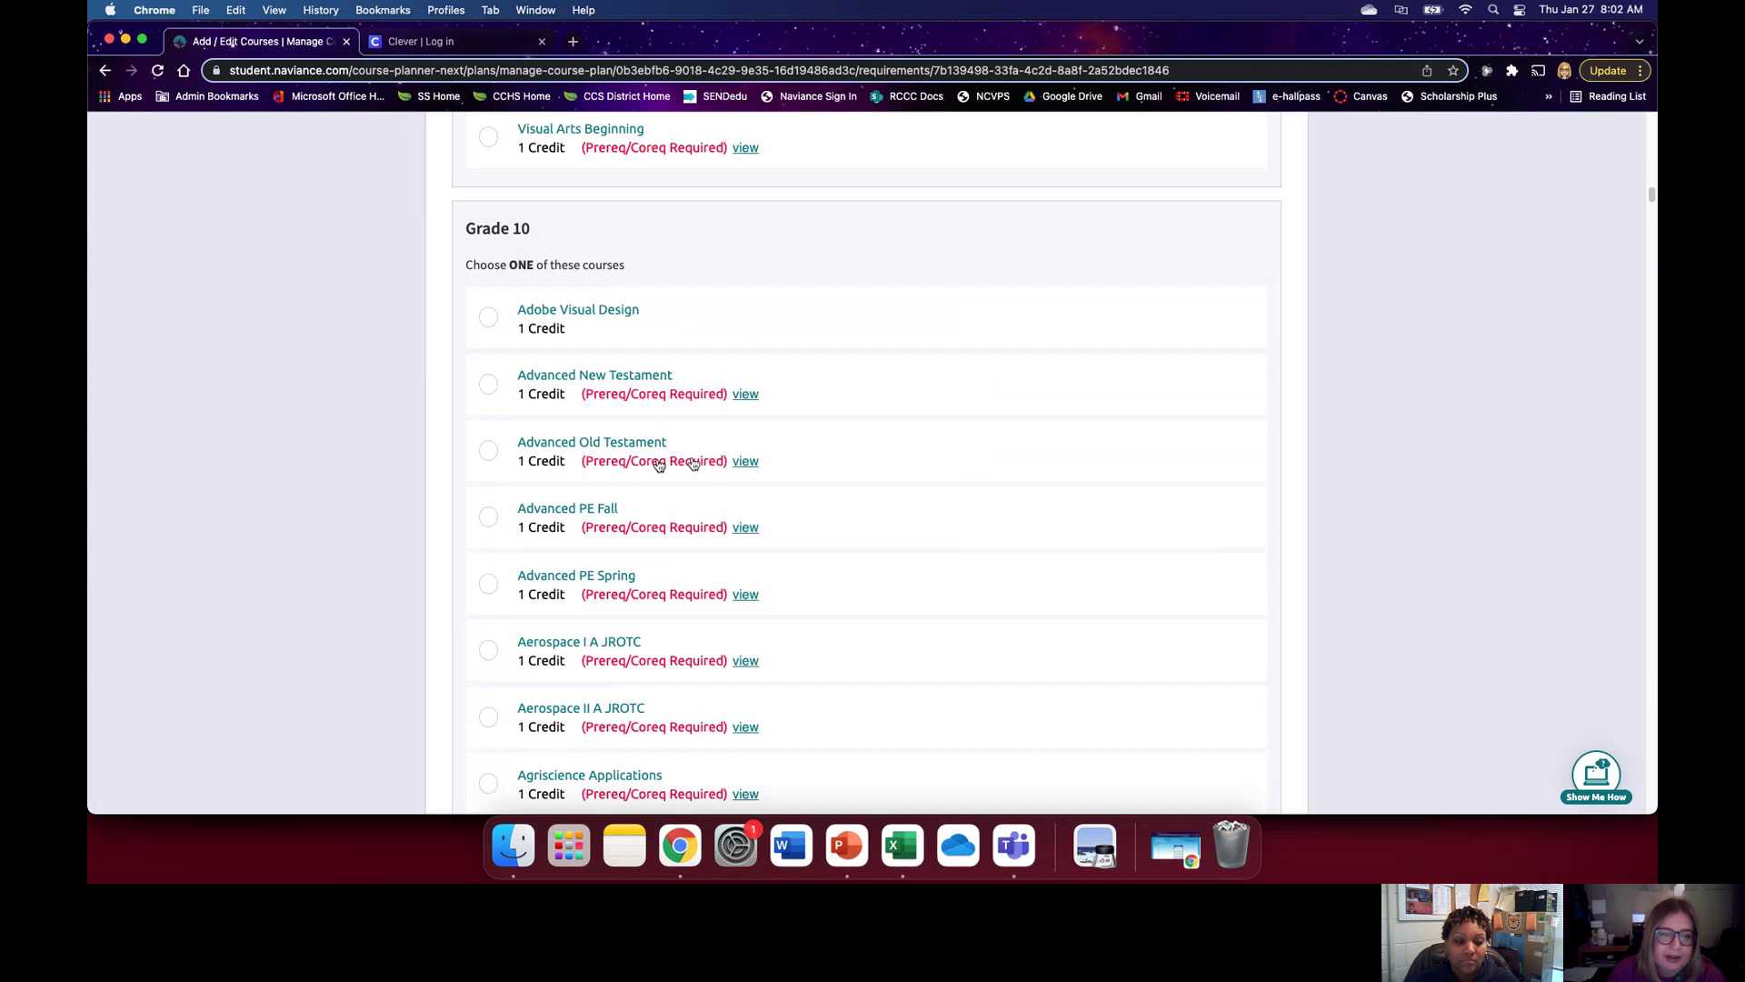
pyautogui.click(489, 518)
# Step: Select Animal Science I as the Grade 11 course in the first General Electives choices
pyautogui.scroll(-5, 994, 475)
pyautogui.scroll(-20, 993, 475)
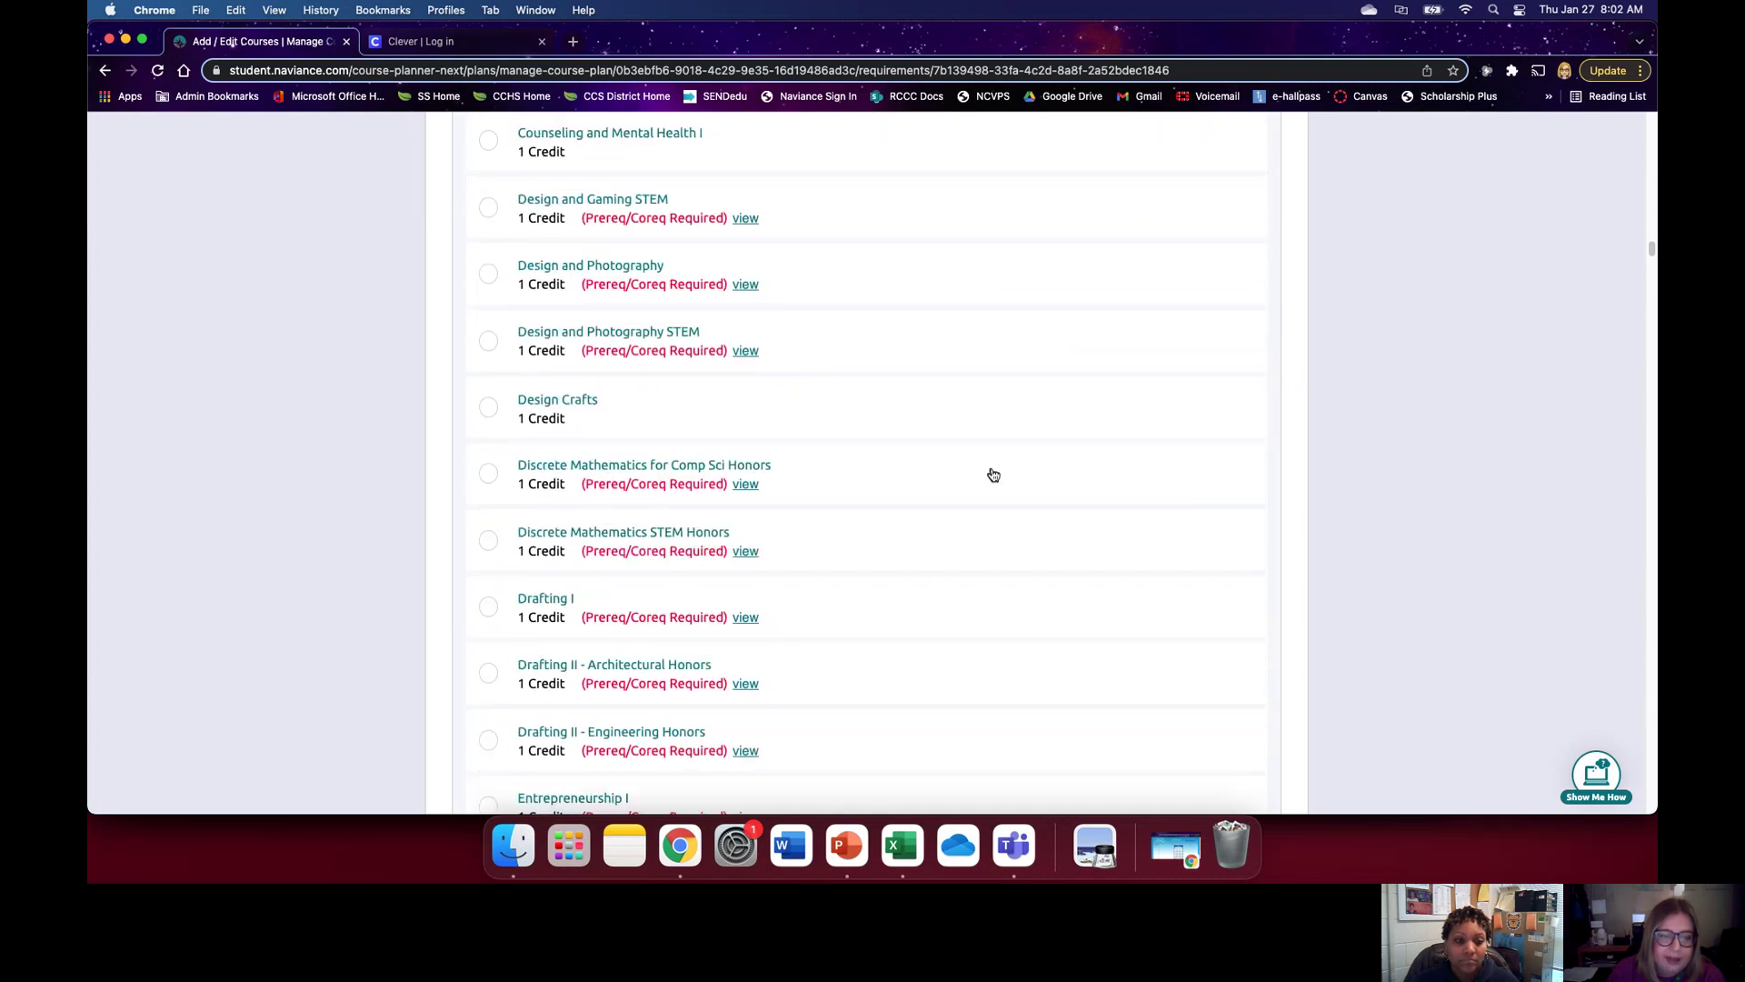
pyautogui.scroll(-10, 993, 474)
pyautogui.scroll(-20, 994, 474)
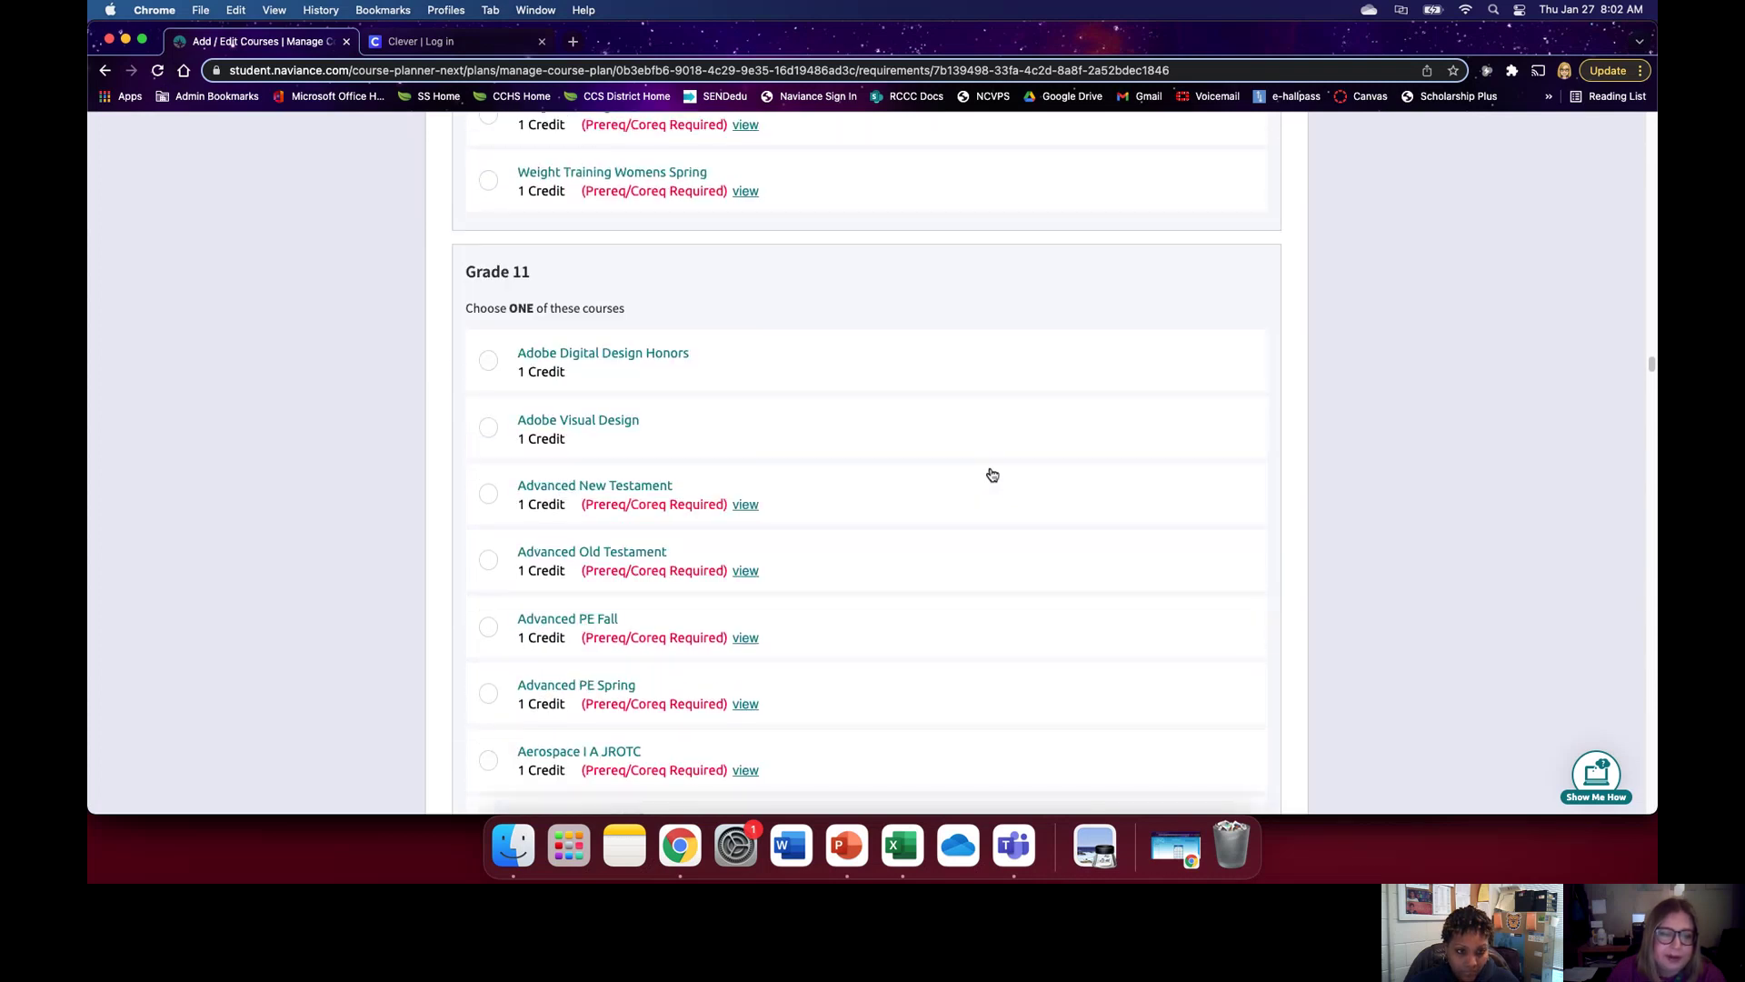
pyautogui.scroll(-1, 993, 474)
pyautogui.scroll(-3, 992, 475)
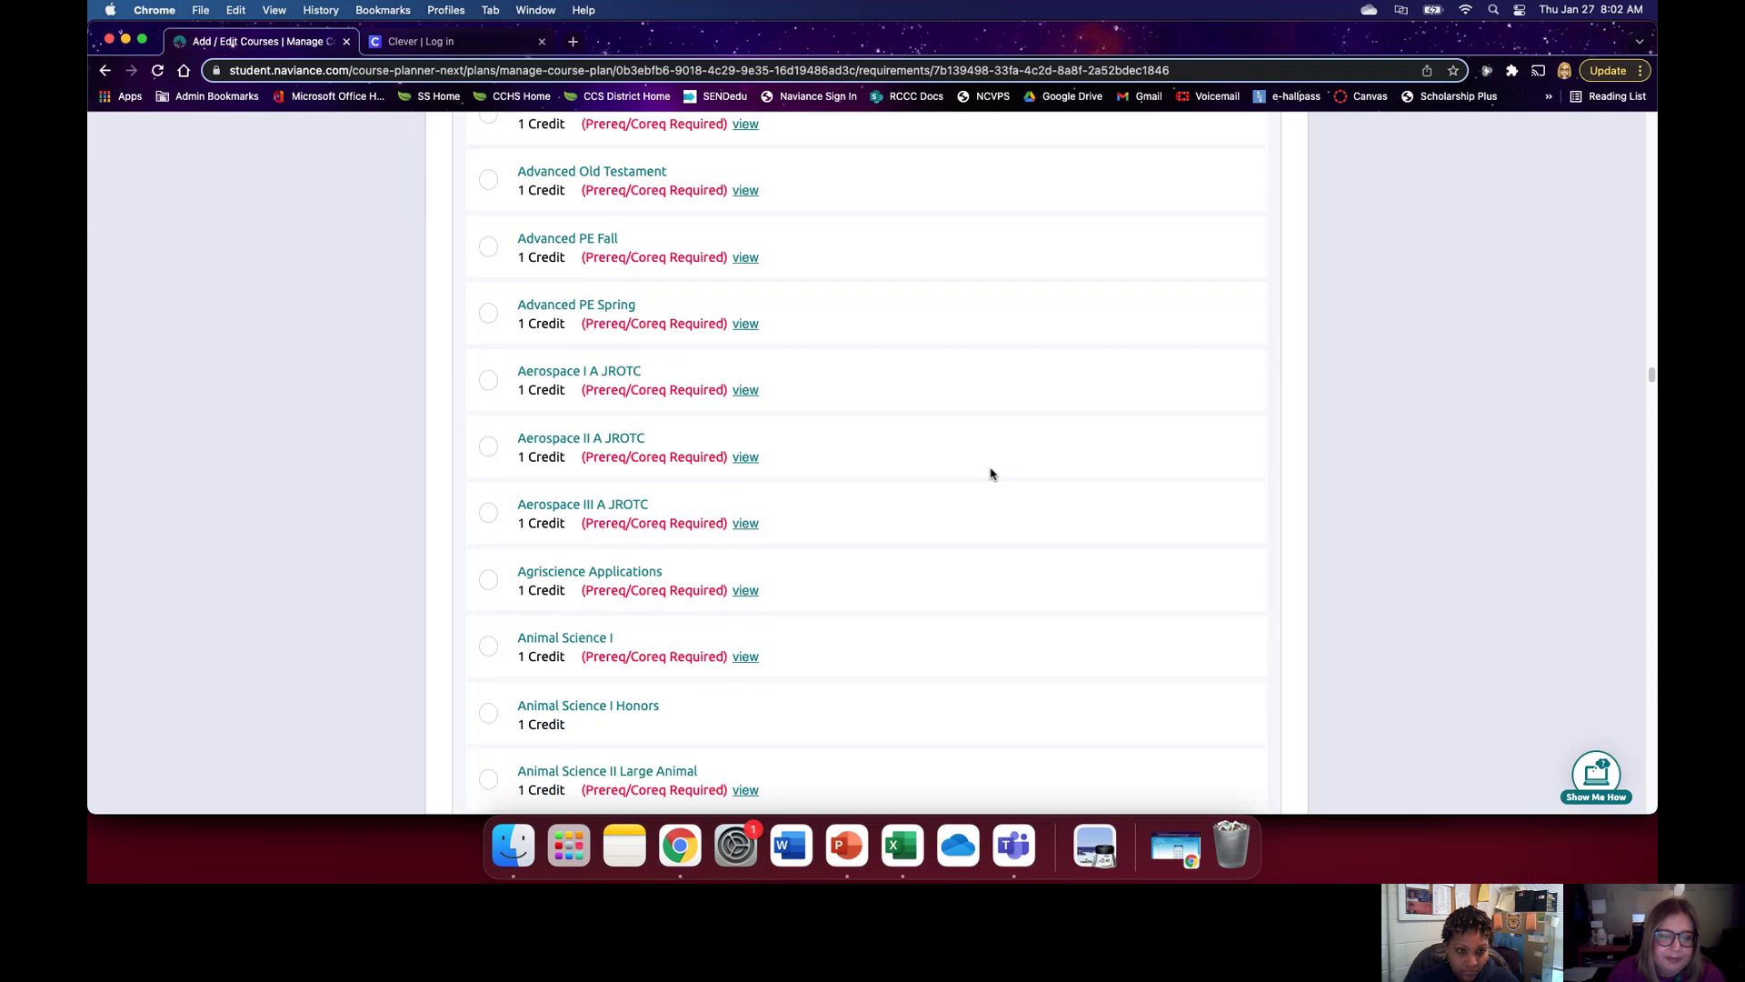
pyautogui.scroll(-1, 991, 471)
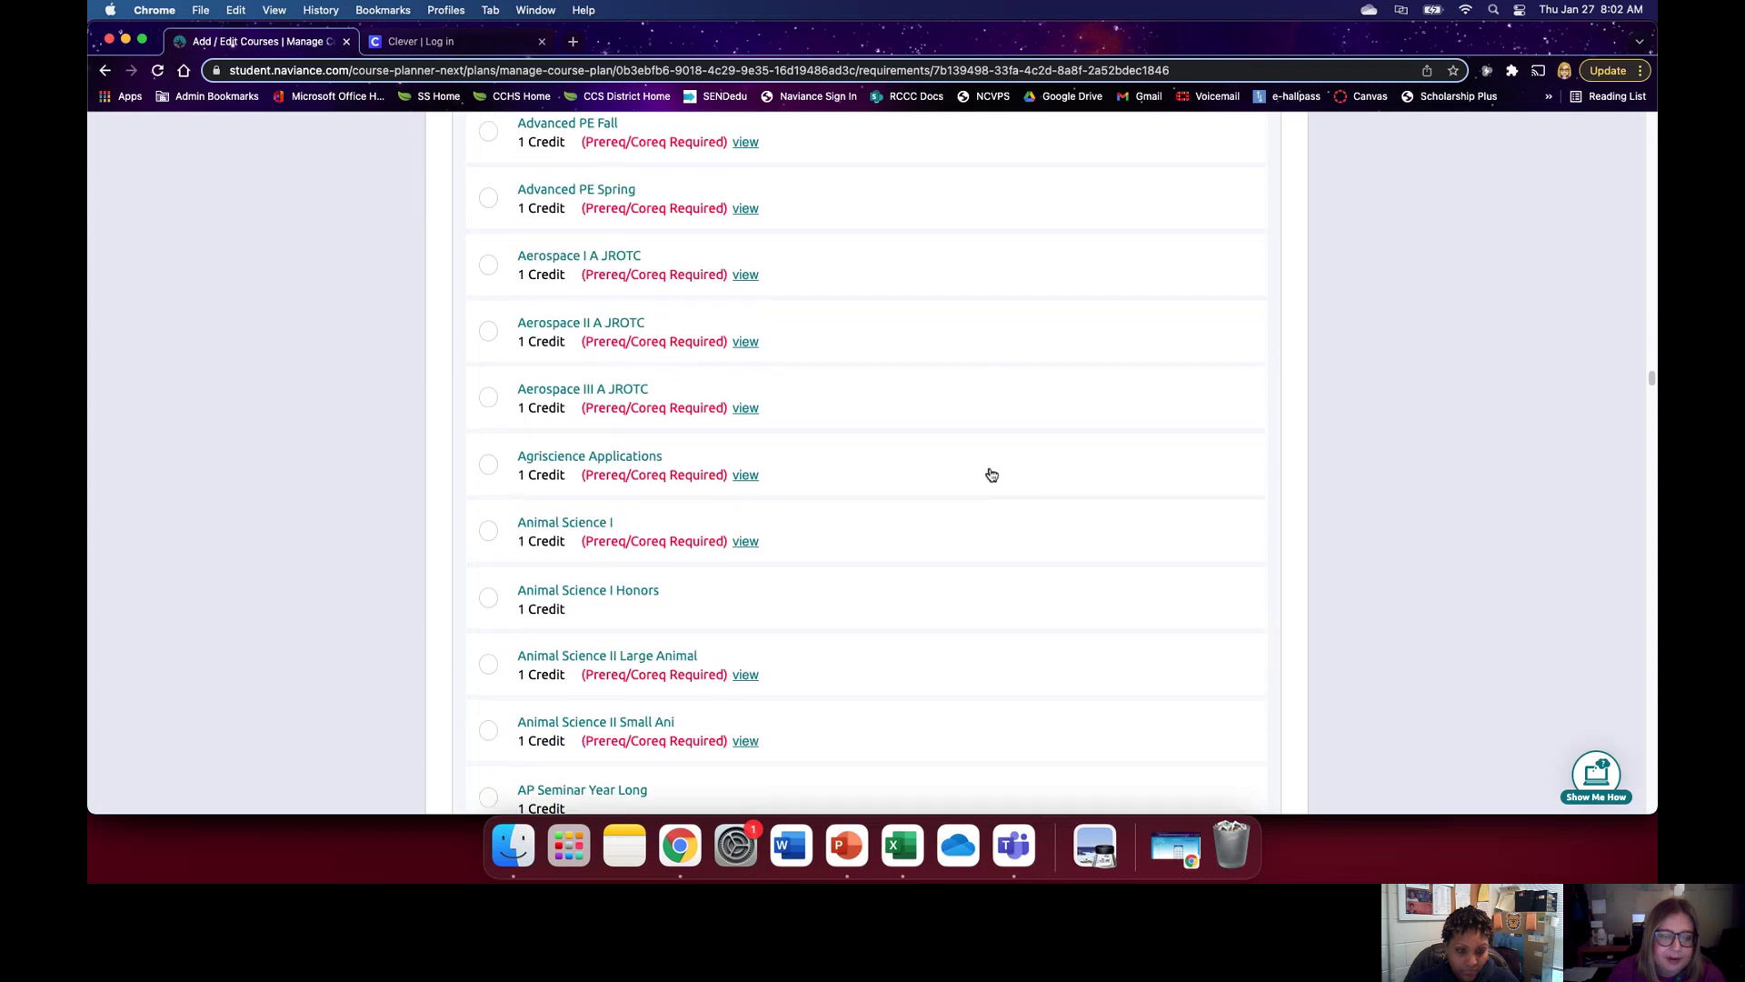
pyautogui.click(488, 535)
# Step: Select Animal Science II Large Animal for Grade 12 and add the first General Electives courses to the plan
pyautogui.scroll(-15, 962, 491)
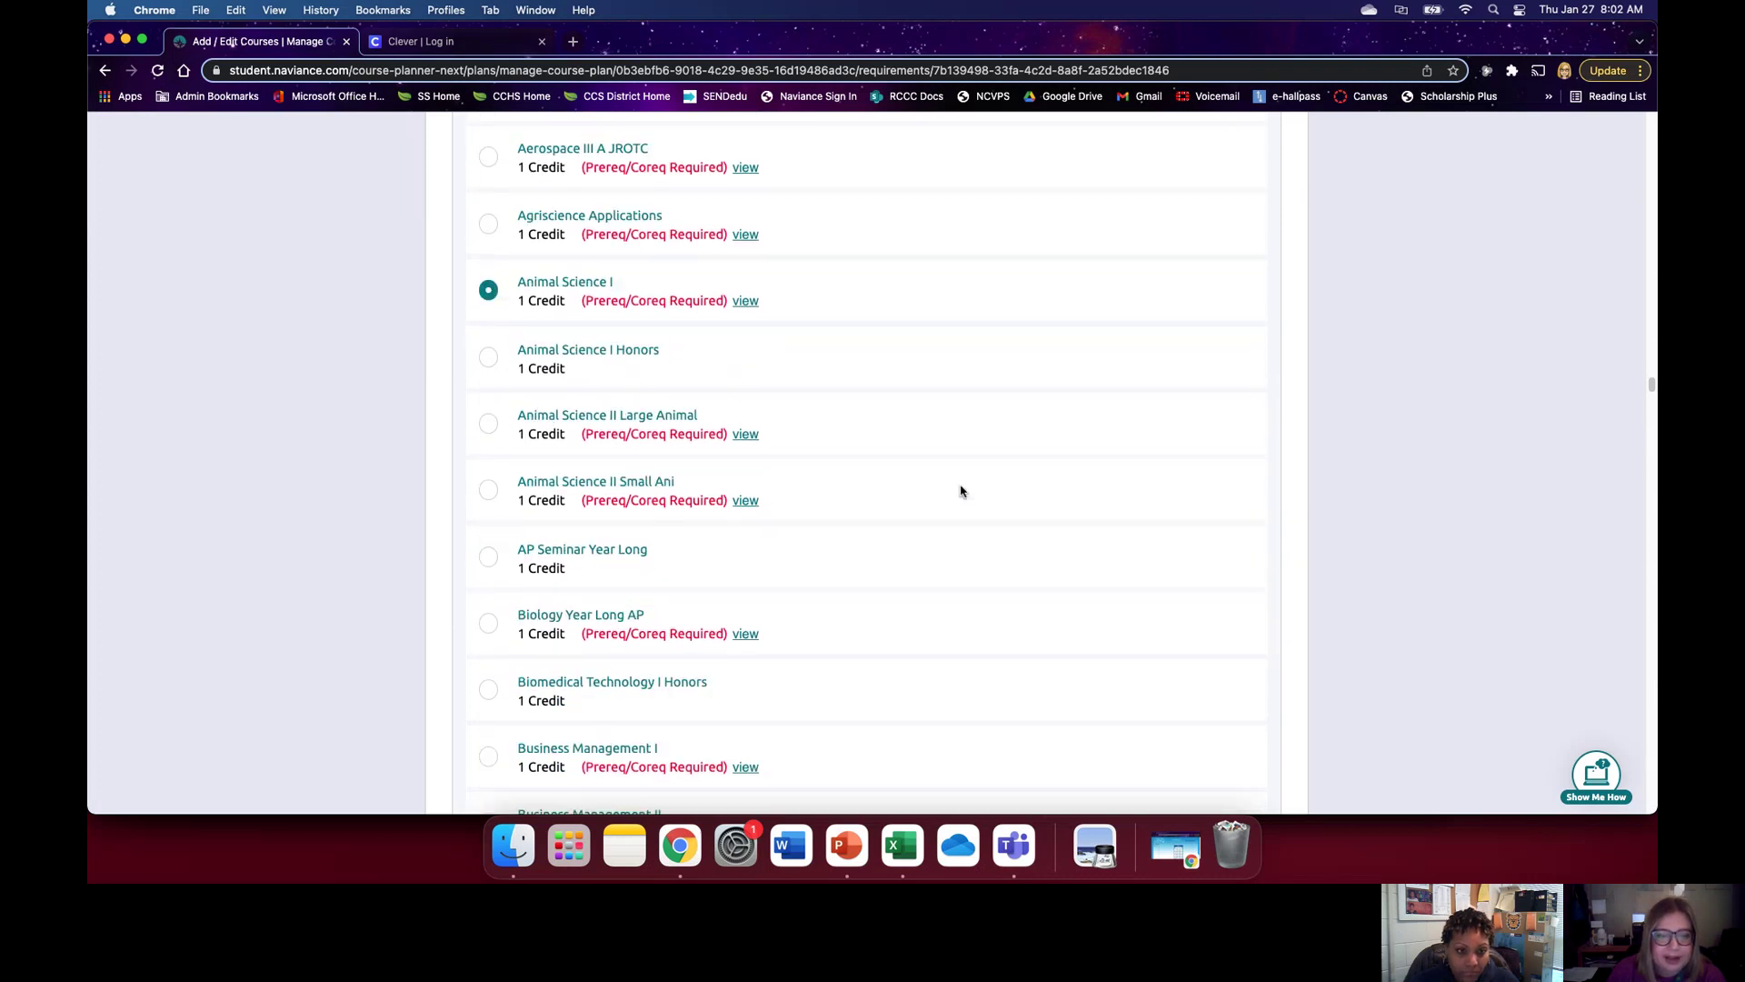
pyautogui.scroll(-20, 962, 490)
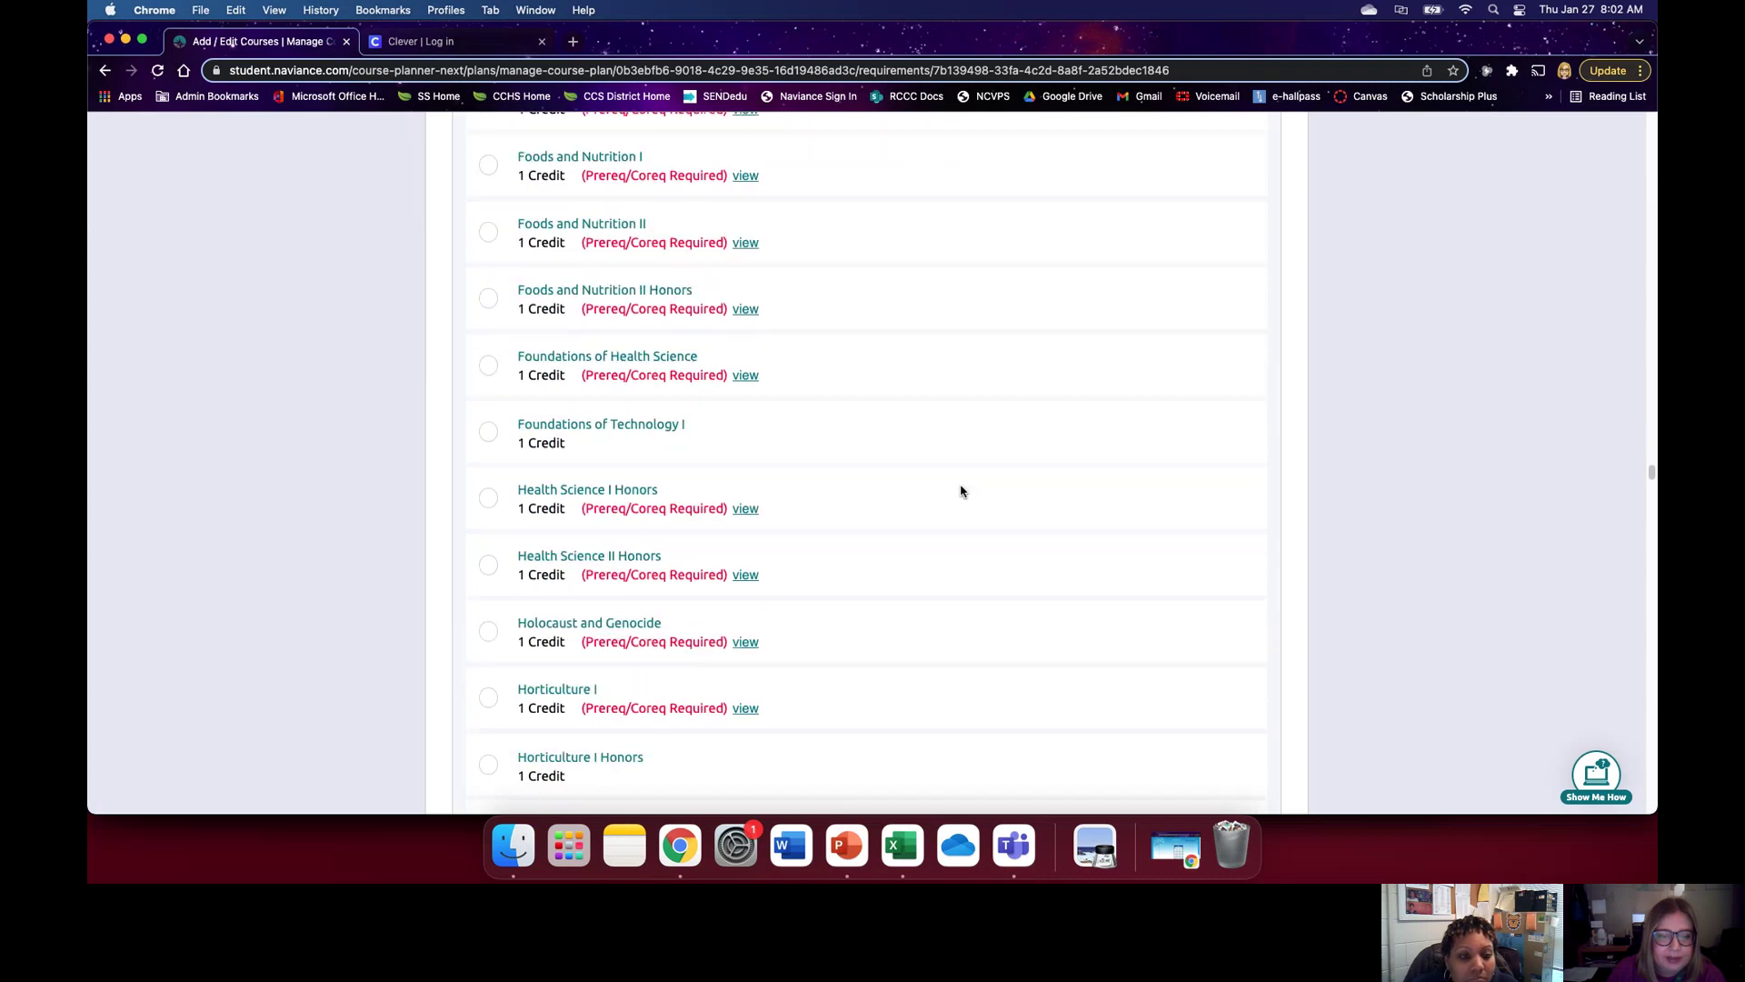
pyautogui.scroll(-20, 961, 491)
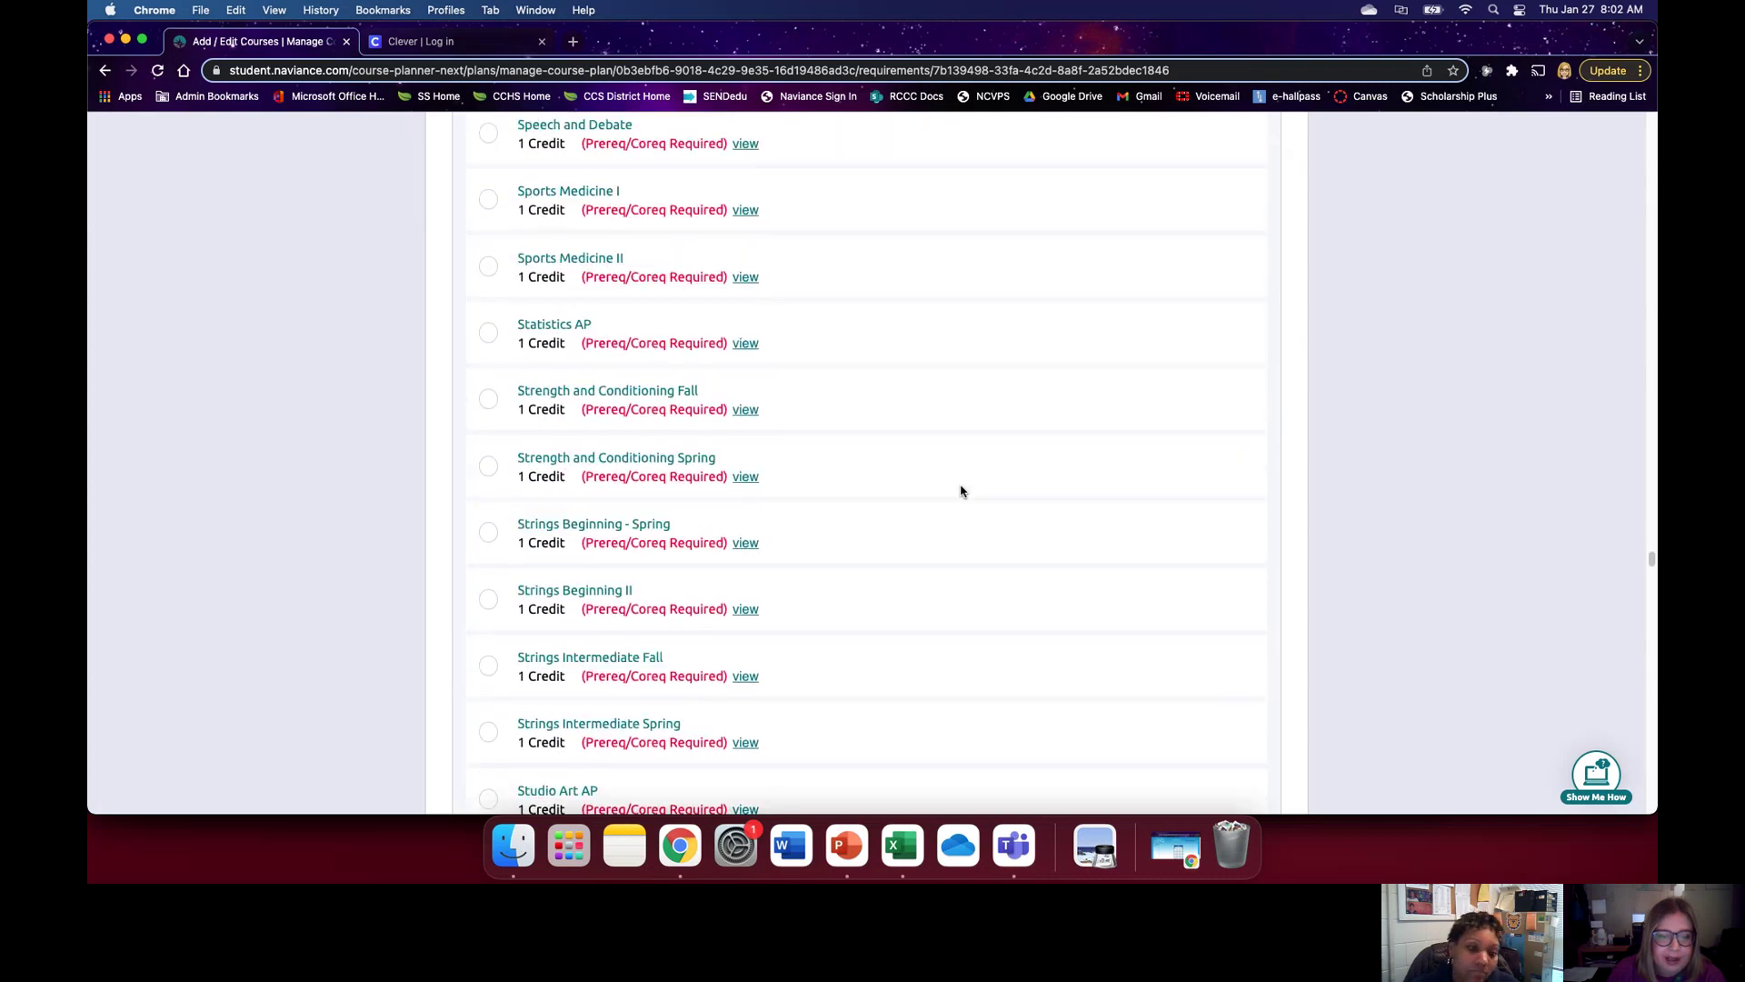
pyautogui.scroll(-5, 962, 491)
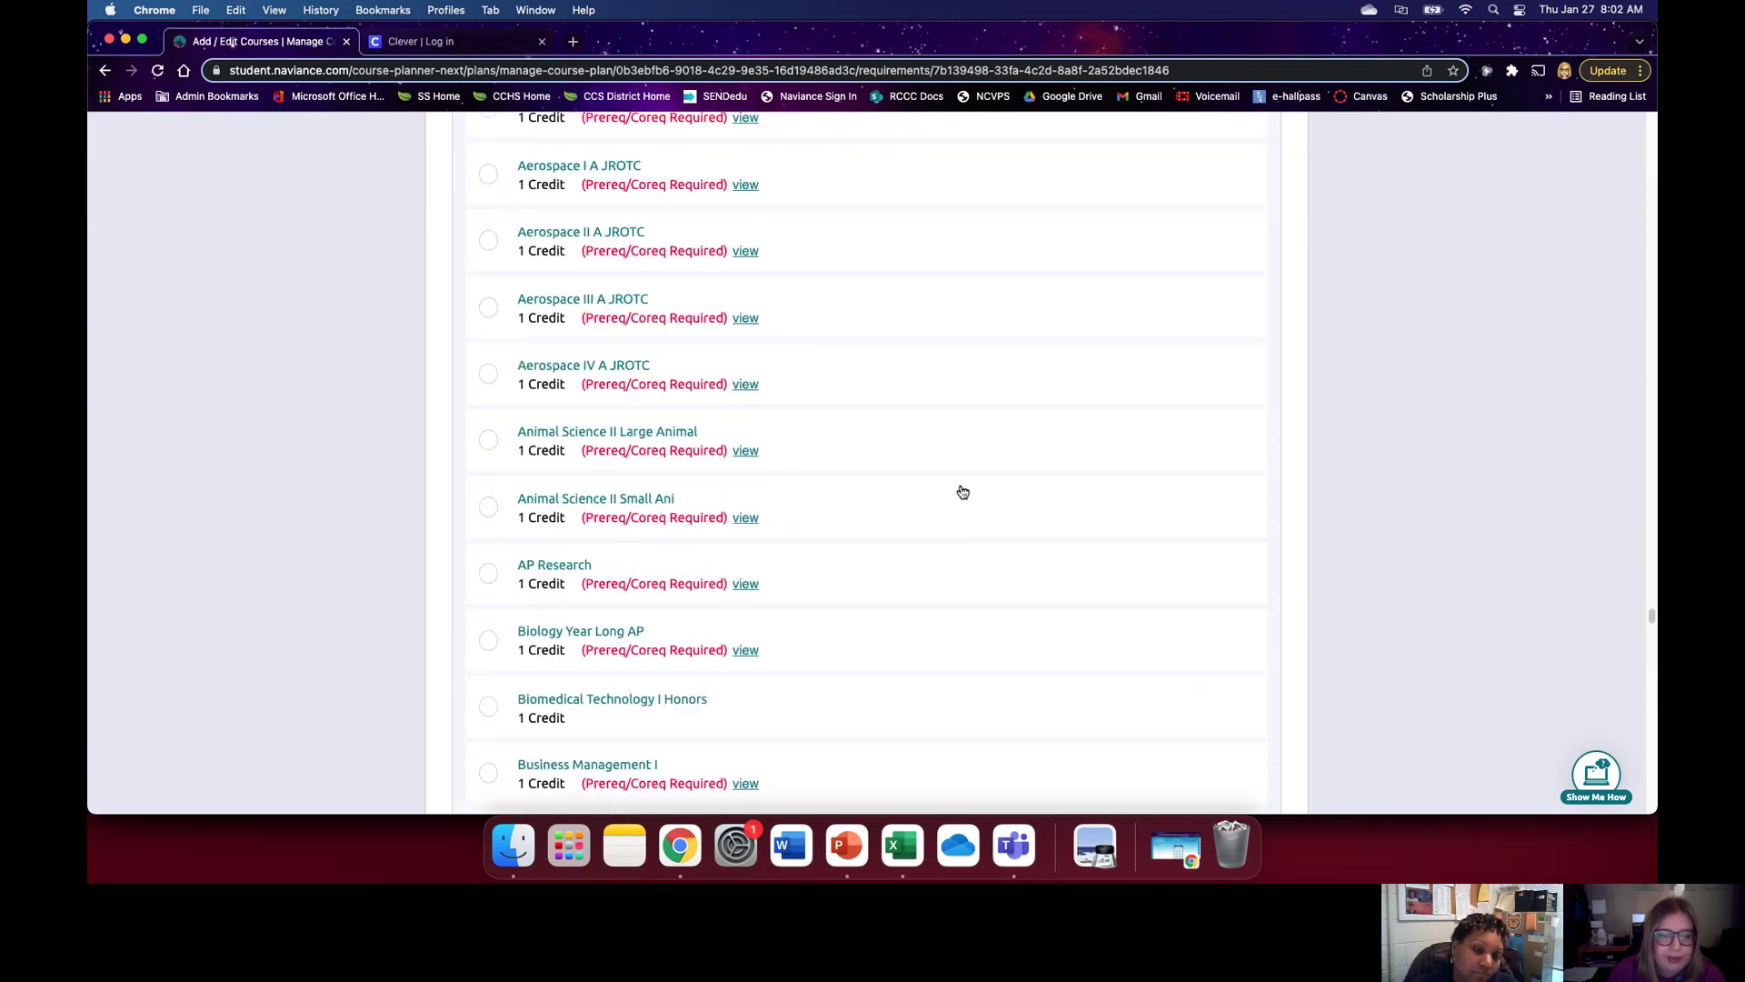
pyautogui.click(489, 440)
pyautogui.scroll(-20, 967, 473)
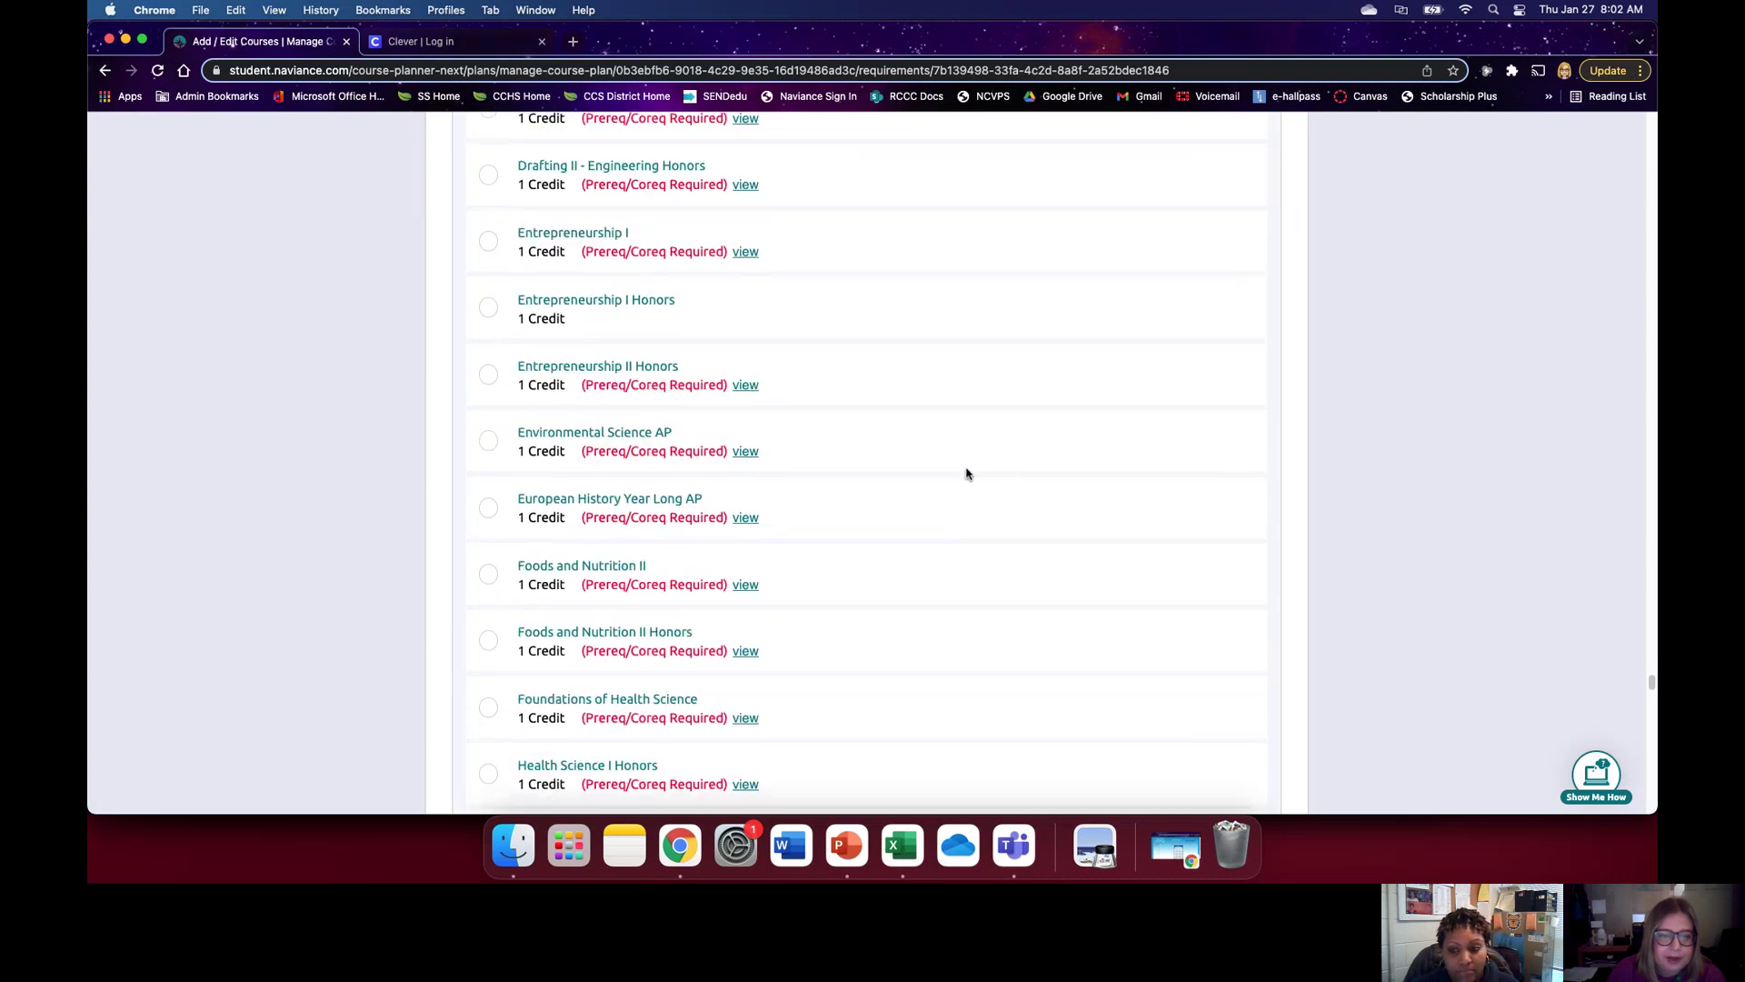
pyautogui.scroll(-10, 966, 474)
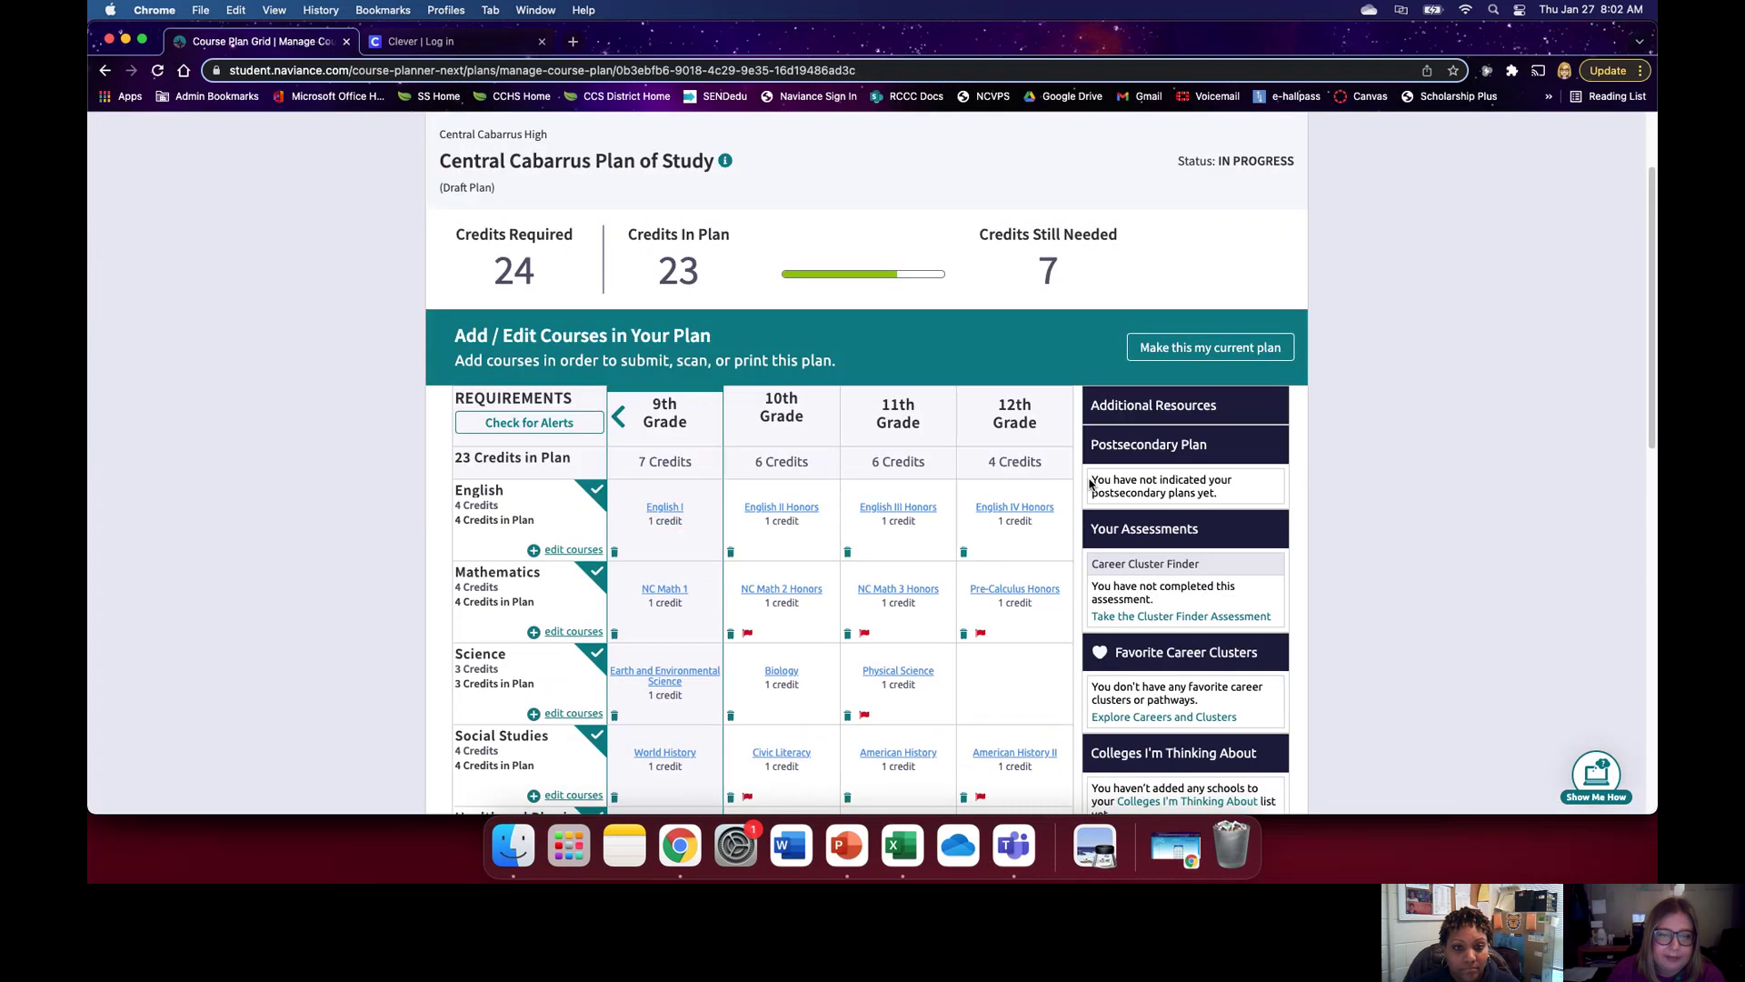
# Step: Open the course choices of the second General Electives requirement and select Mixed Chorus Beginning: Fall for Grade 9
pyautogui.scroll(-8, 1089, 482)
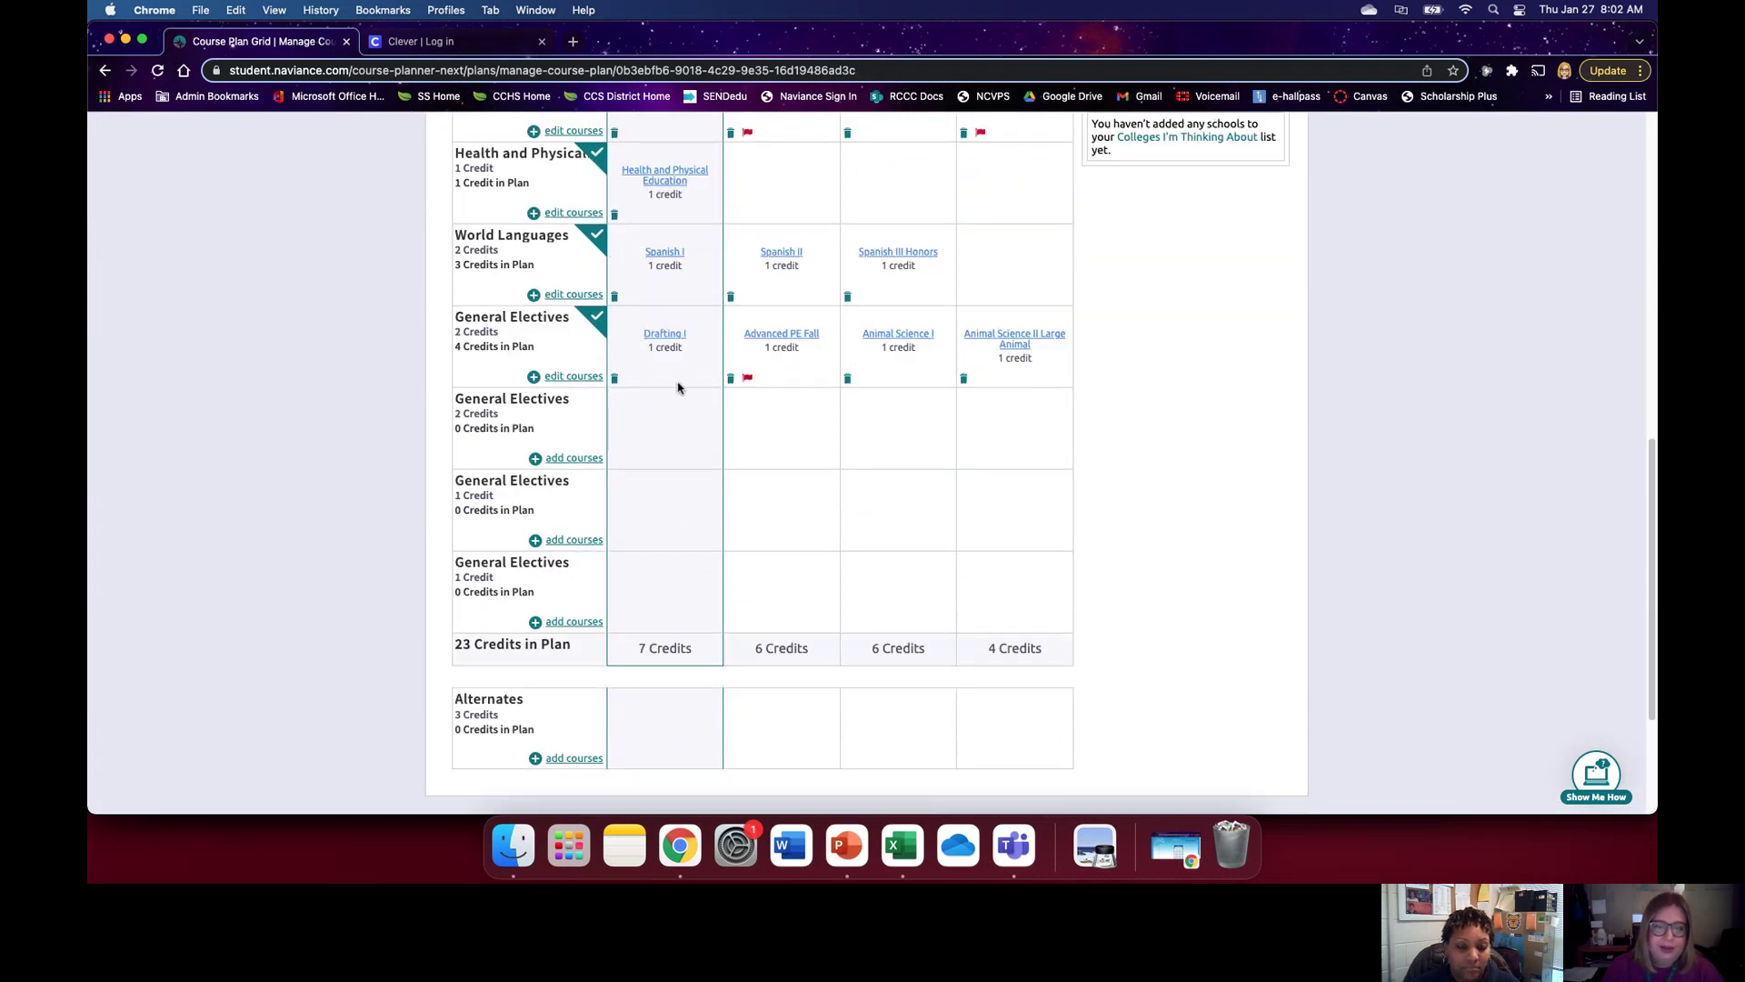
pyautogui.moveTo(641, 651); pyautogui.dragTo(705, 654)
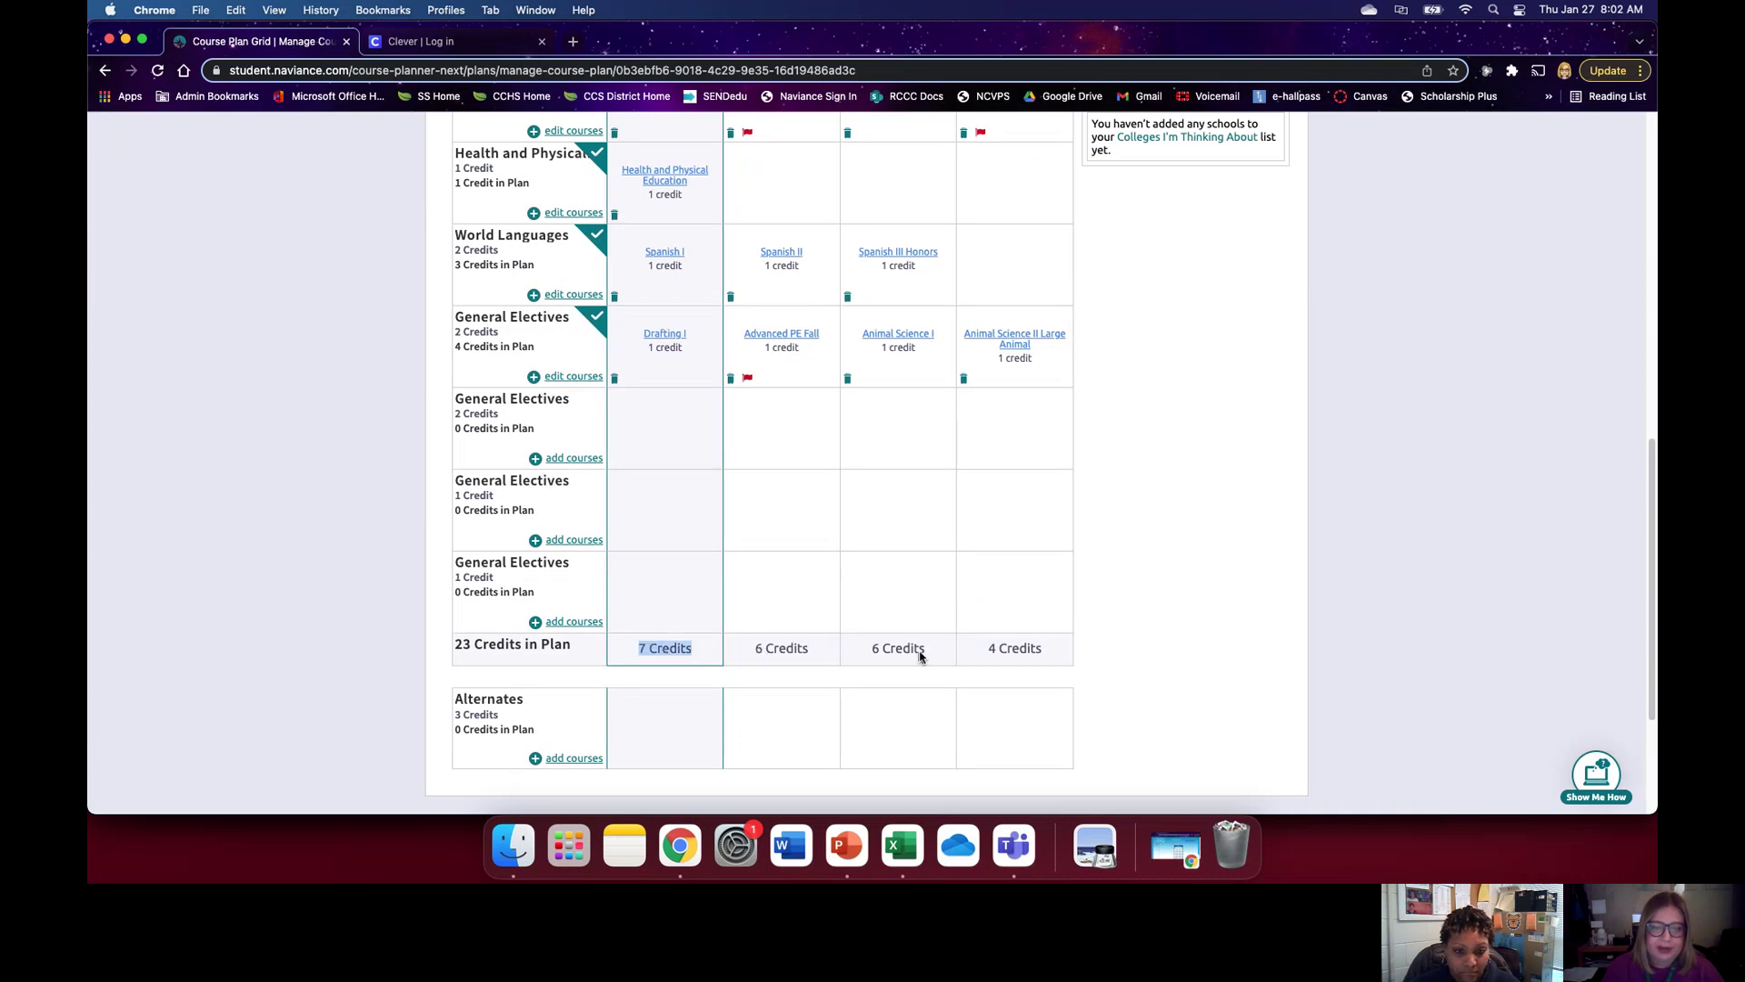
pyautogui.click(717, 651)
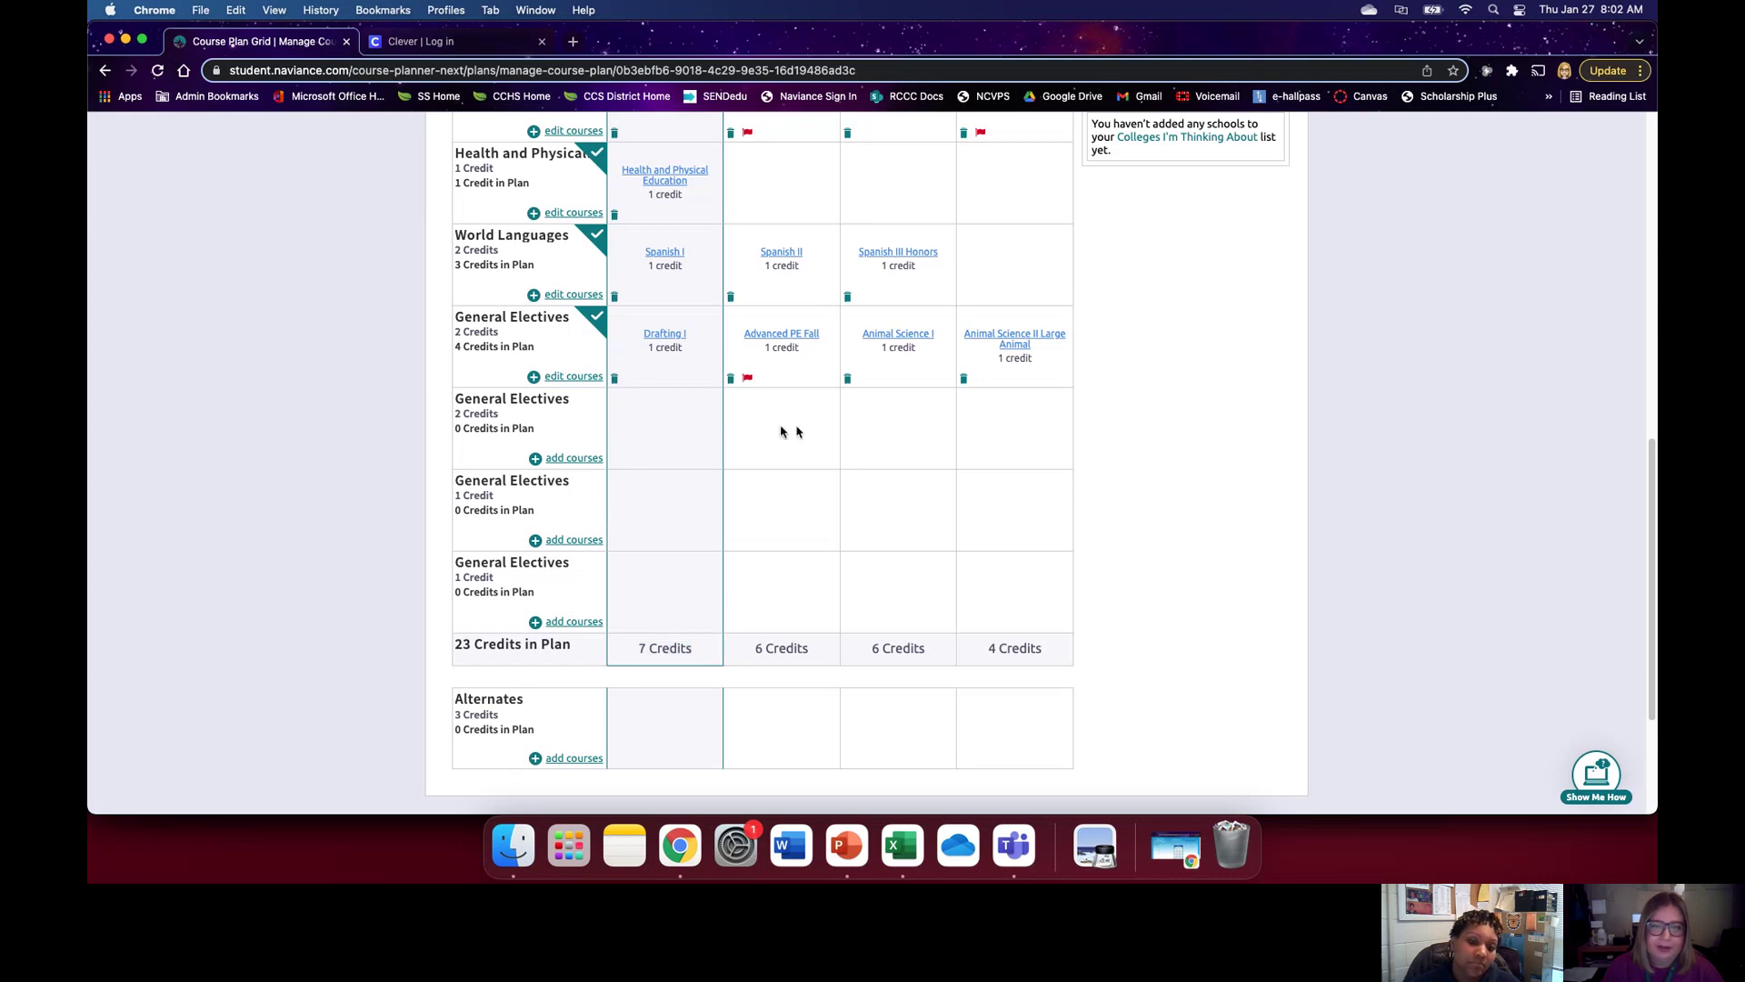
pyautogui.click(574, 458)
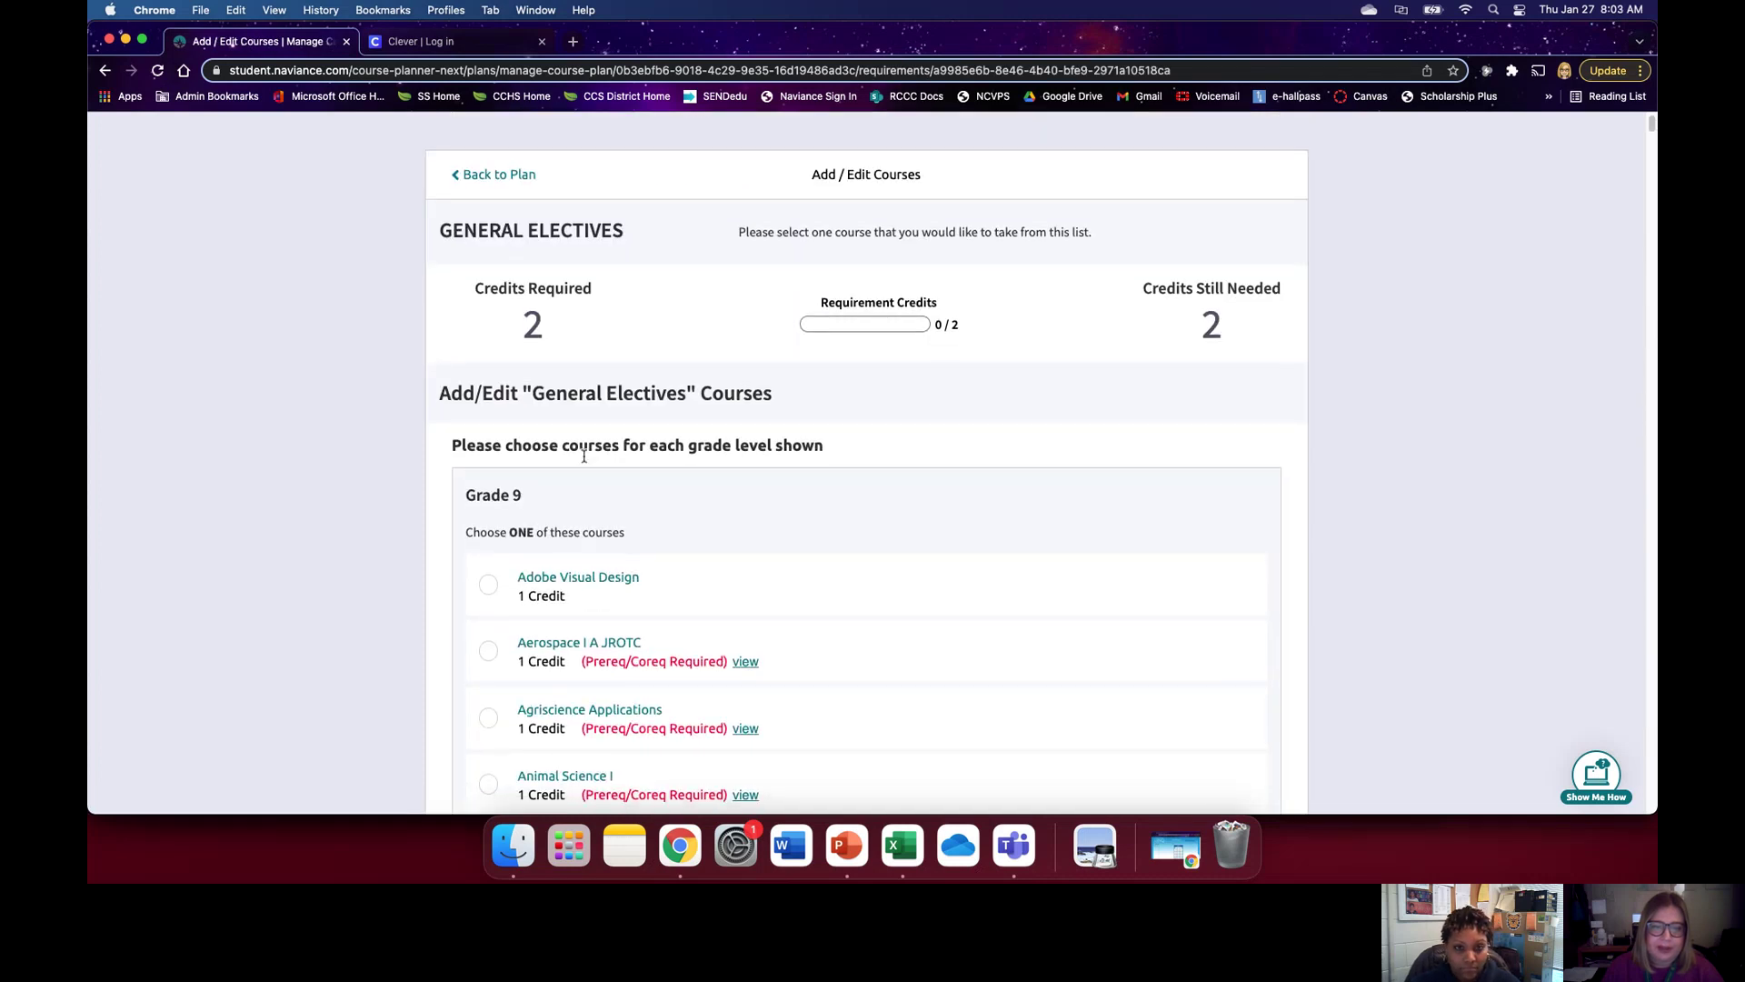
pyautogui.scroll(-2, 585, 456)
pyautogui.scroll(-15, 584, 455)
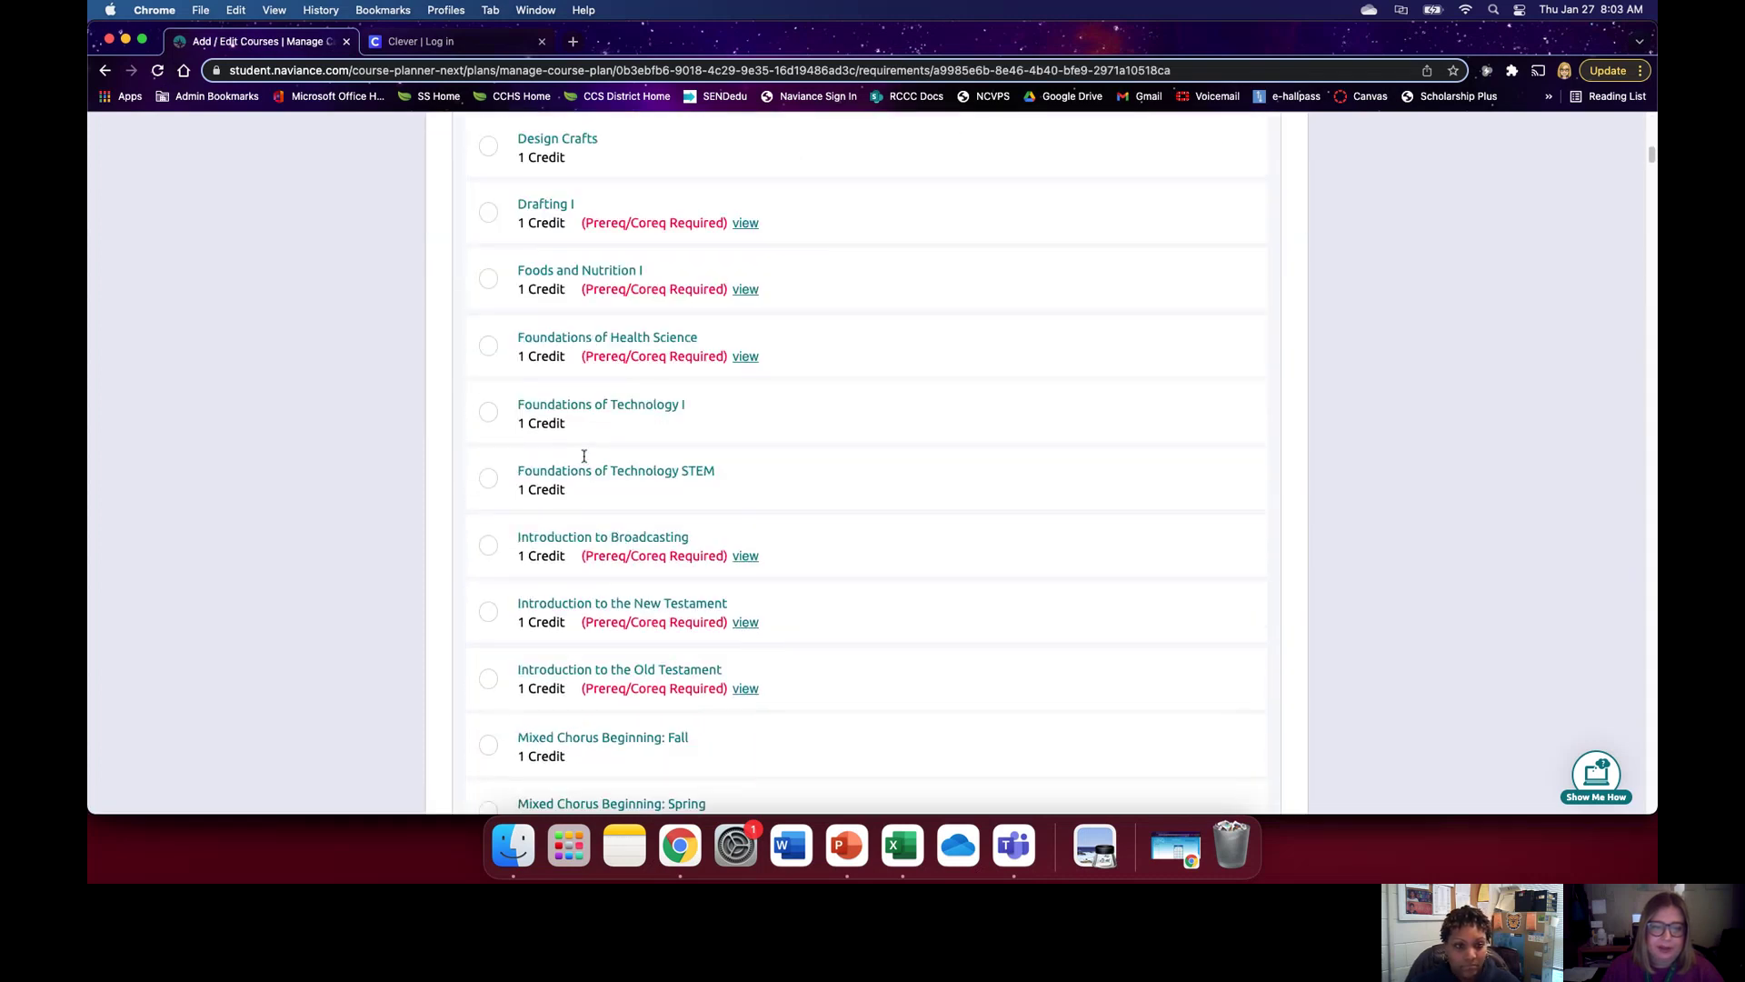
pyautogui.scroll(2, 558, 440)
pyautogui.click(488, 379)
# Step: Select Business Management I for Grade 10 and Construction Core for Grade 11 in the second General Electives choices
pyautogui.scroll(-15, 953, 510)
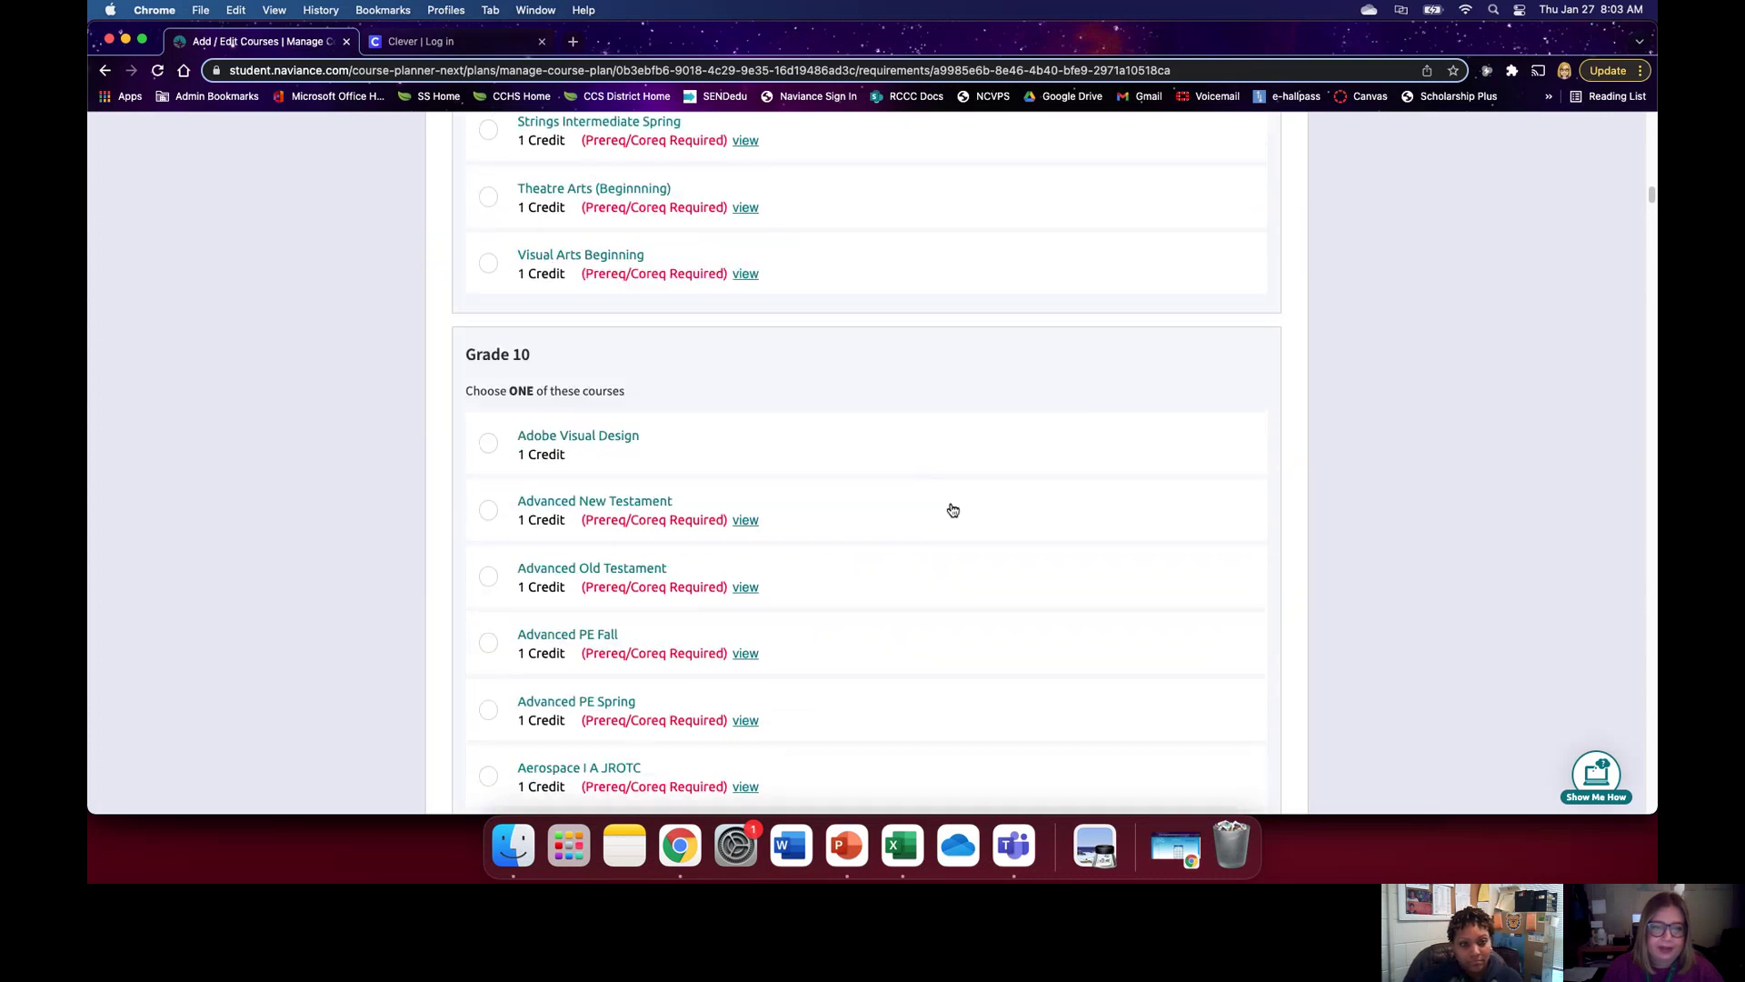
pyautogui.scroll(-2, 953, 510)
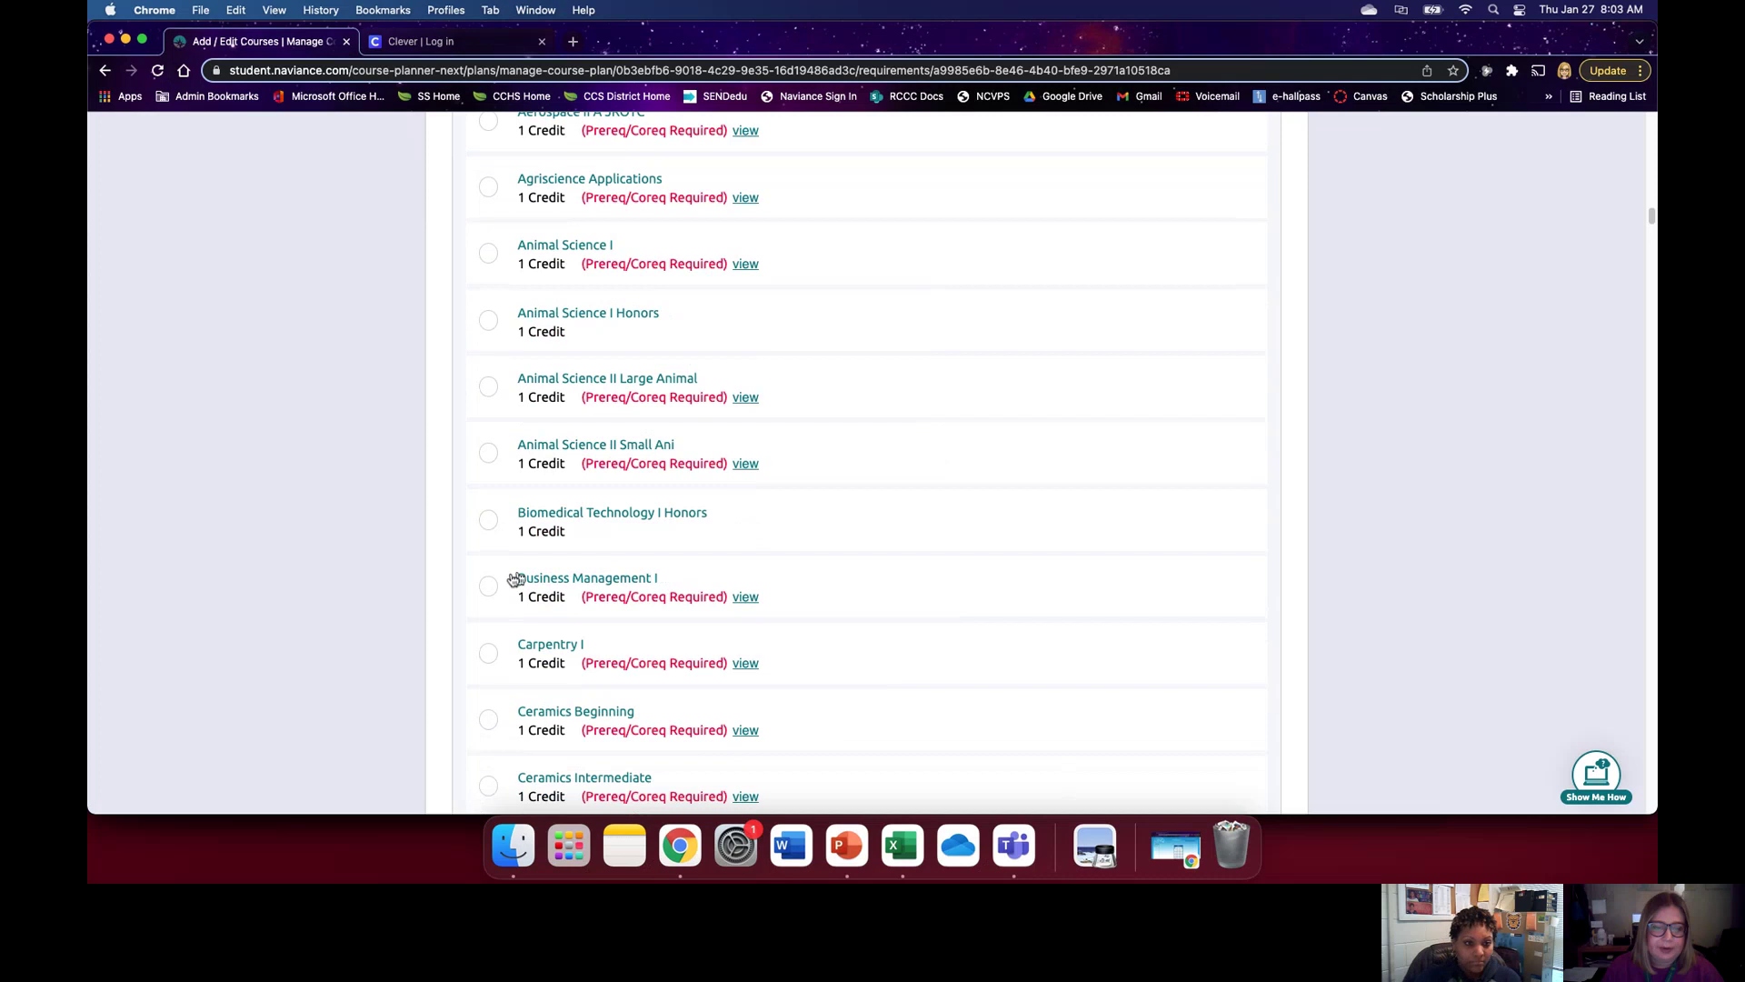
pyautogui.click(488, 589)
pyautogui.scroll(-20, 888, 558)
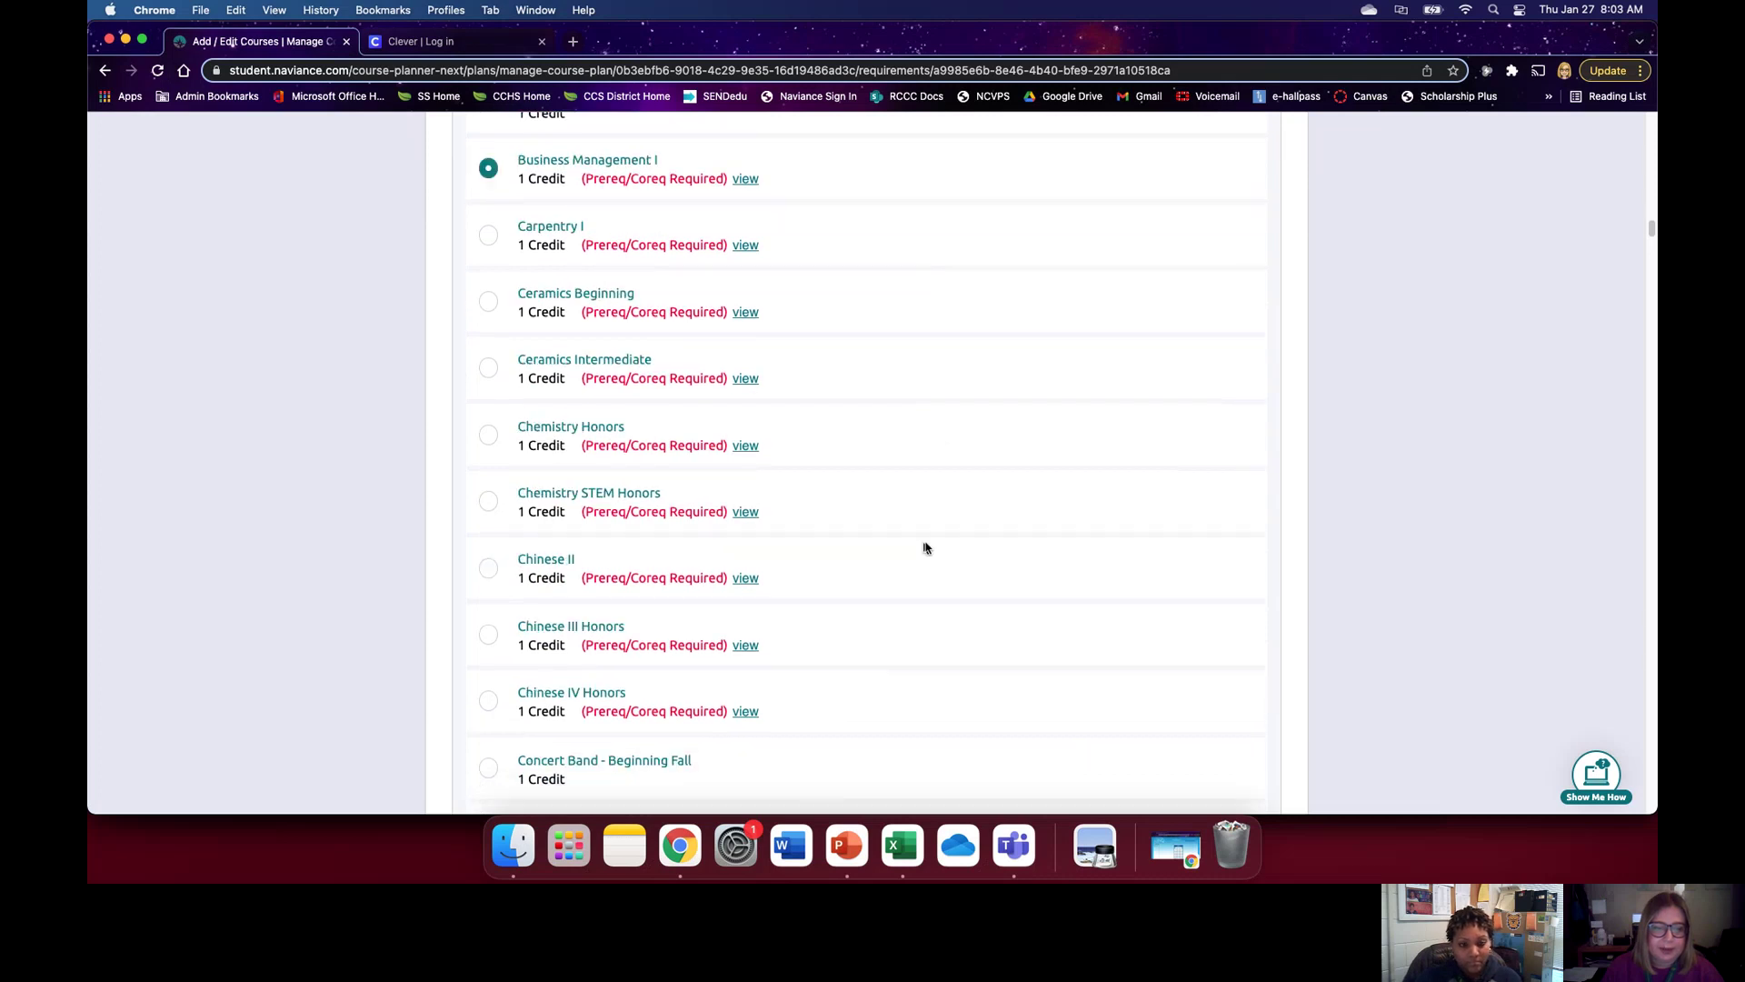
pyautogui.scroll(-20, 935, 545)
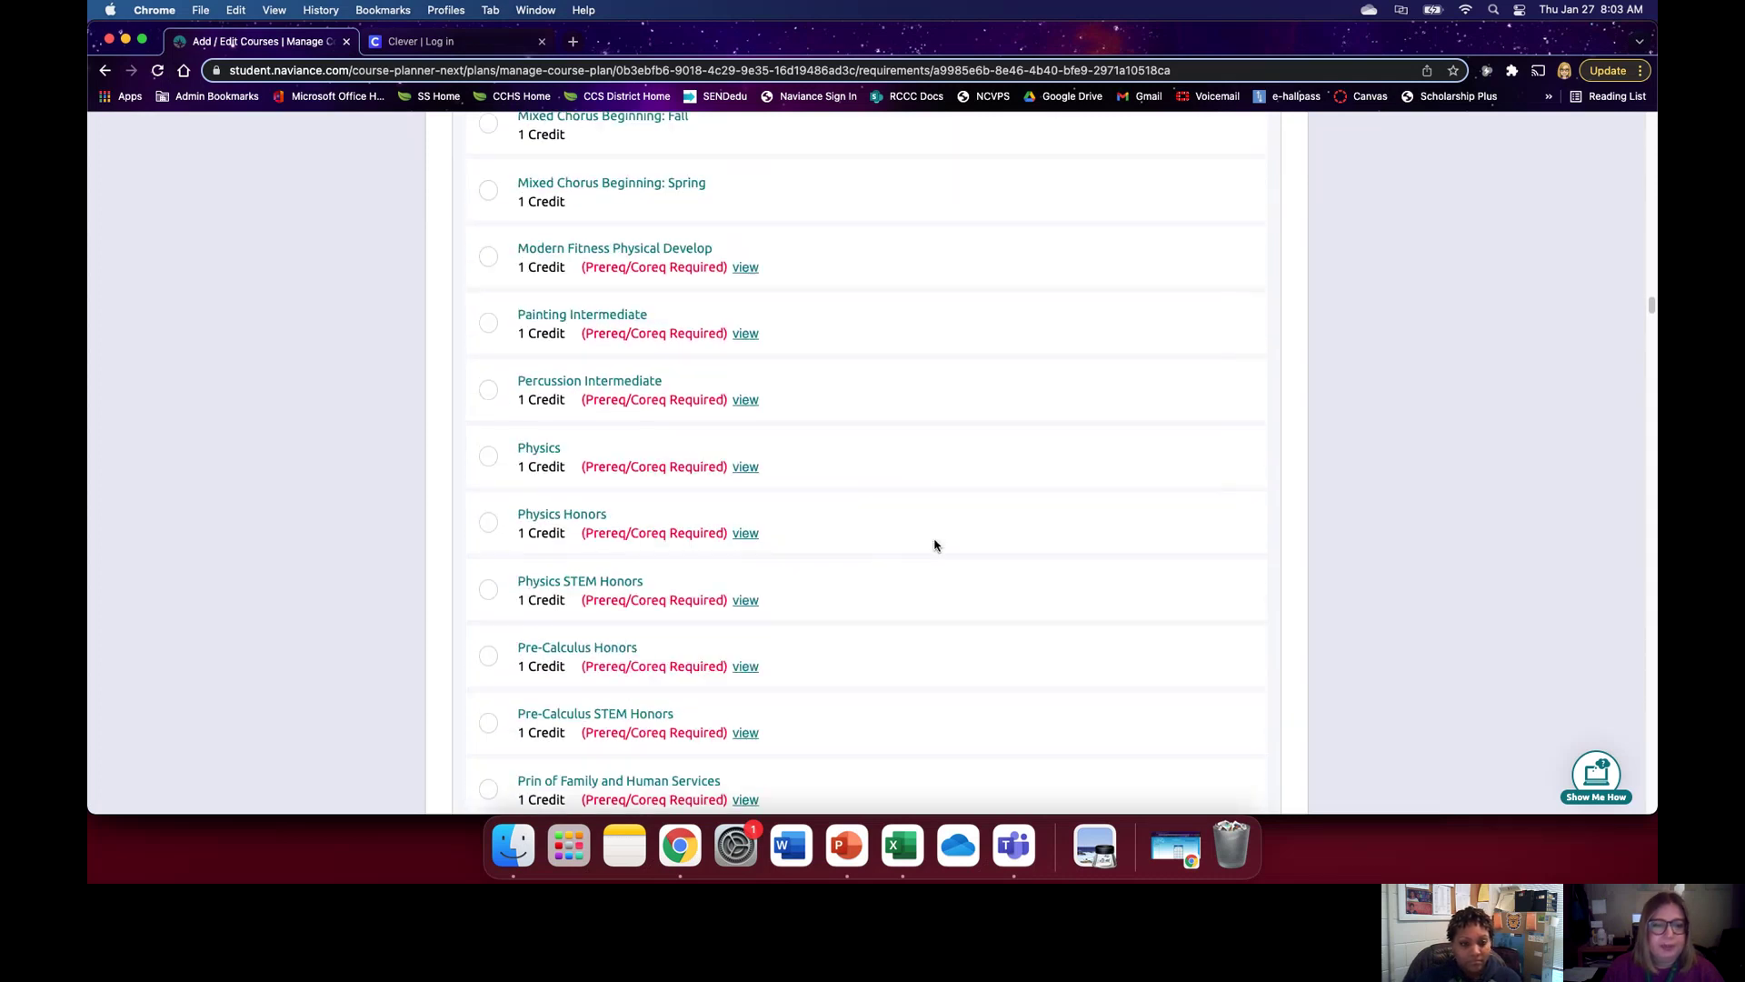
pyautogui.scroll(-20, 936, 545)
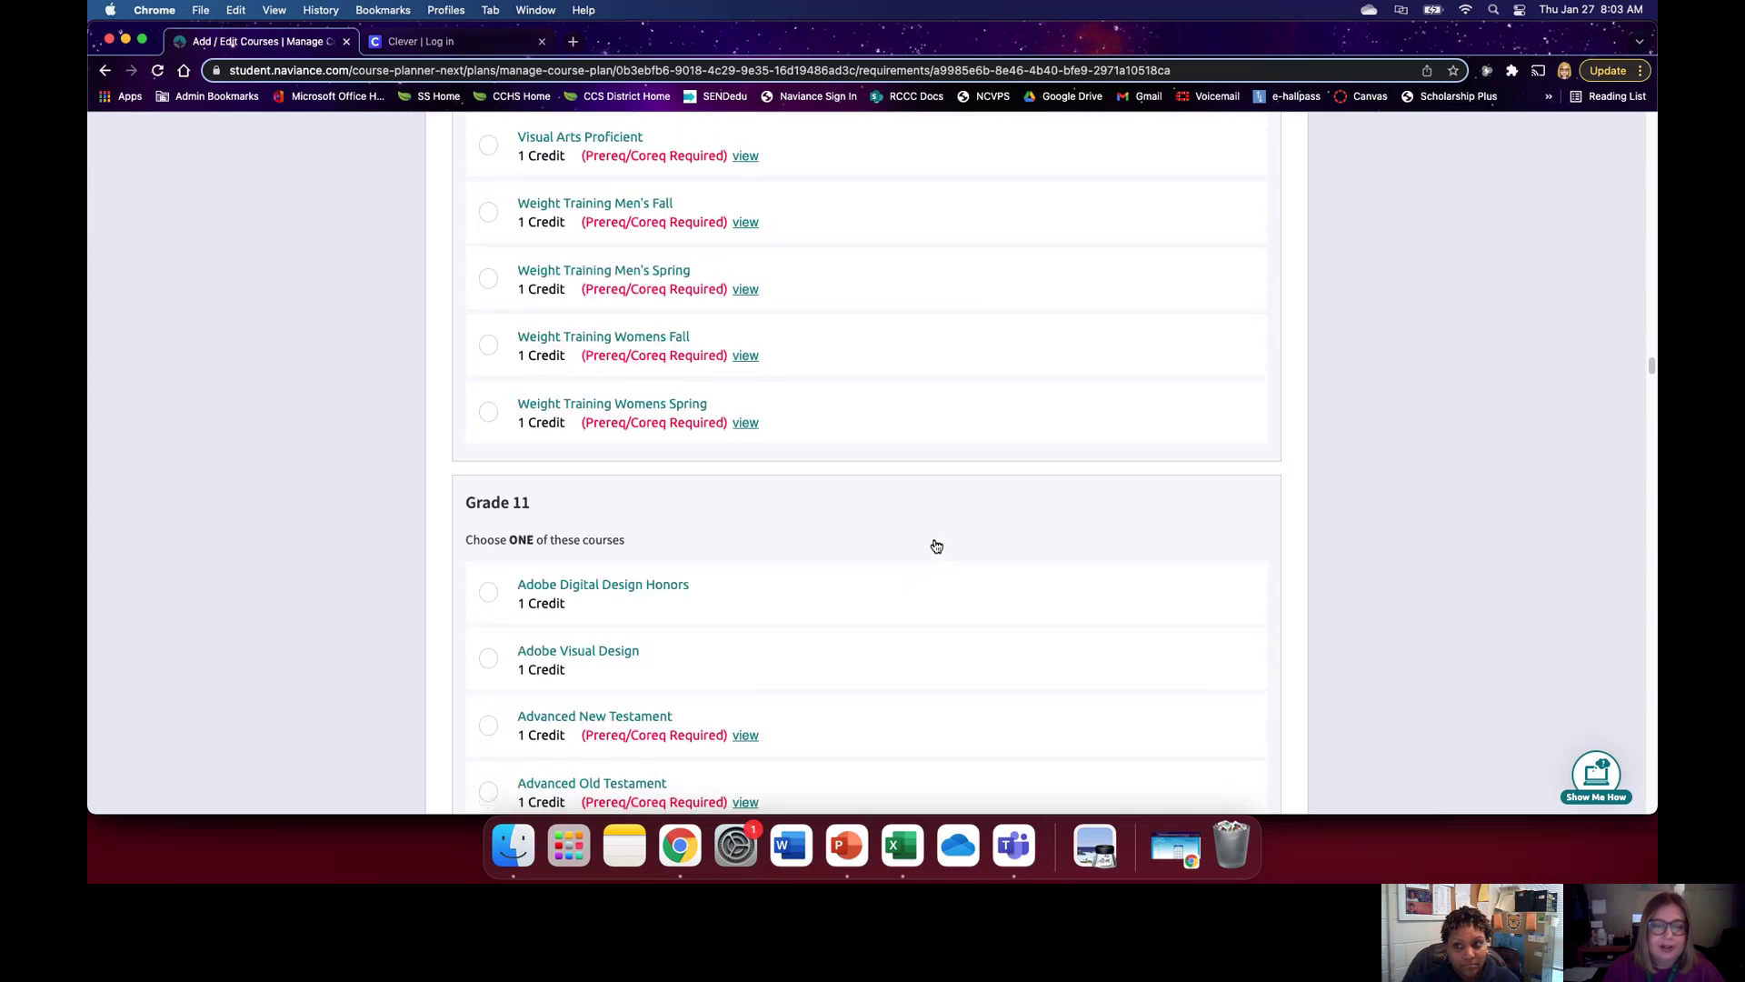
pyautogui.scroll(-15, 937, 545)
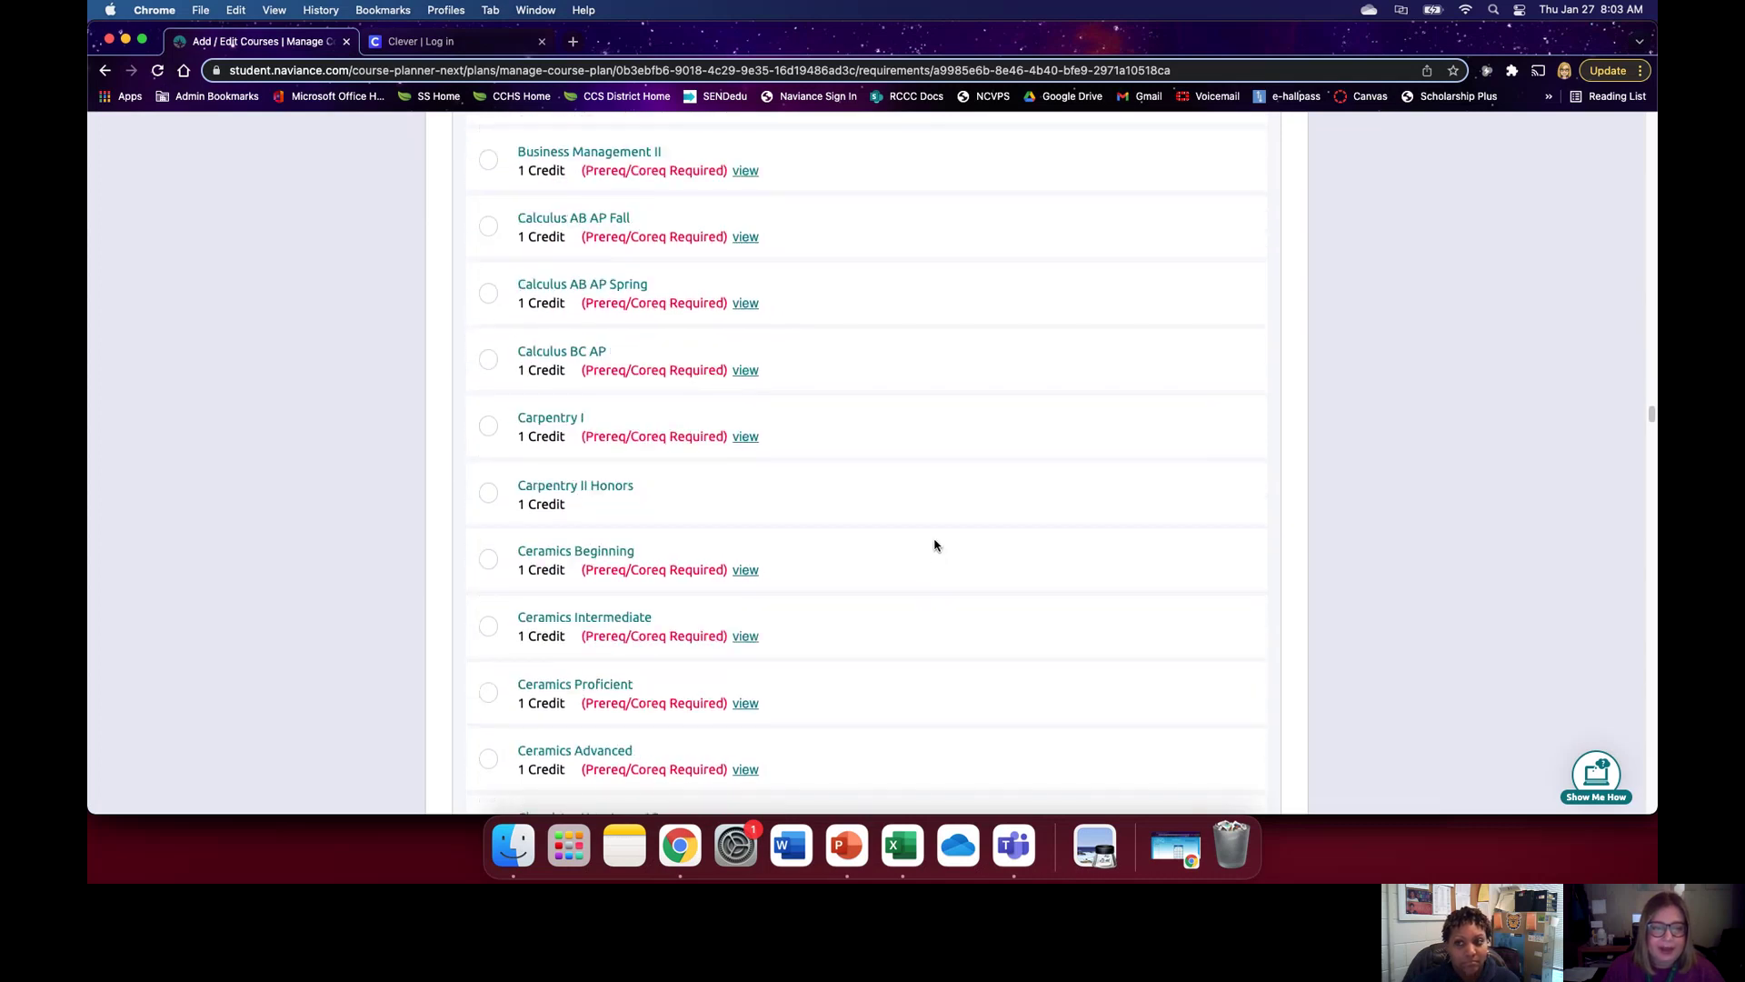
pyautogui.scroll(-5, 937, 546)
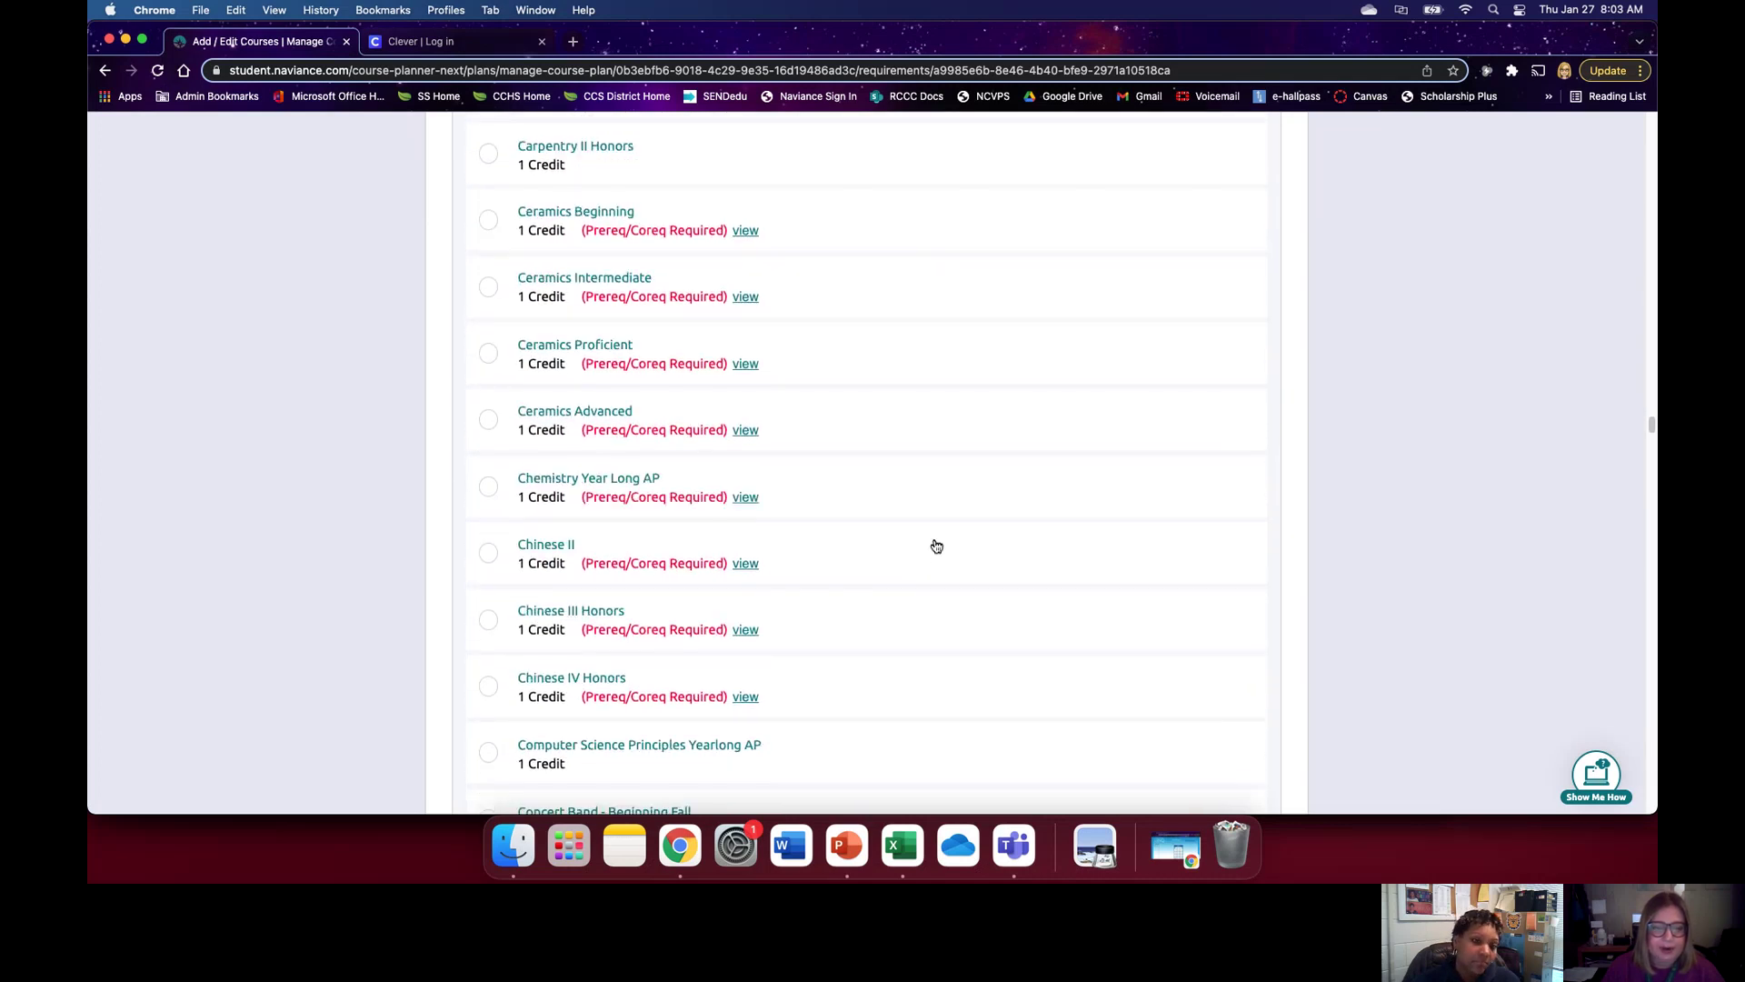
pyautogui.scroll(-3, 936, 546)
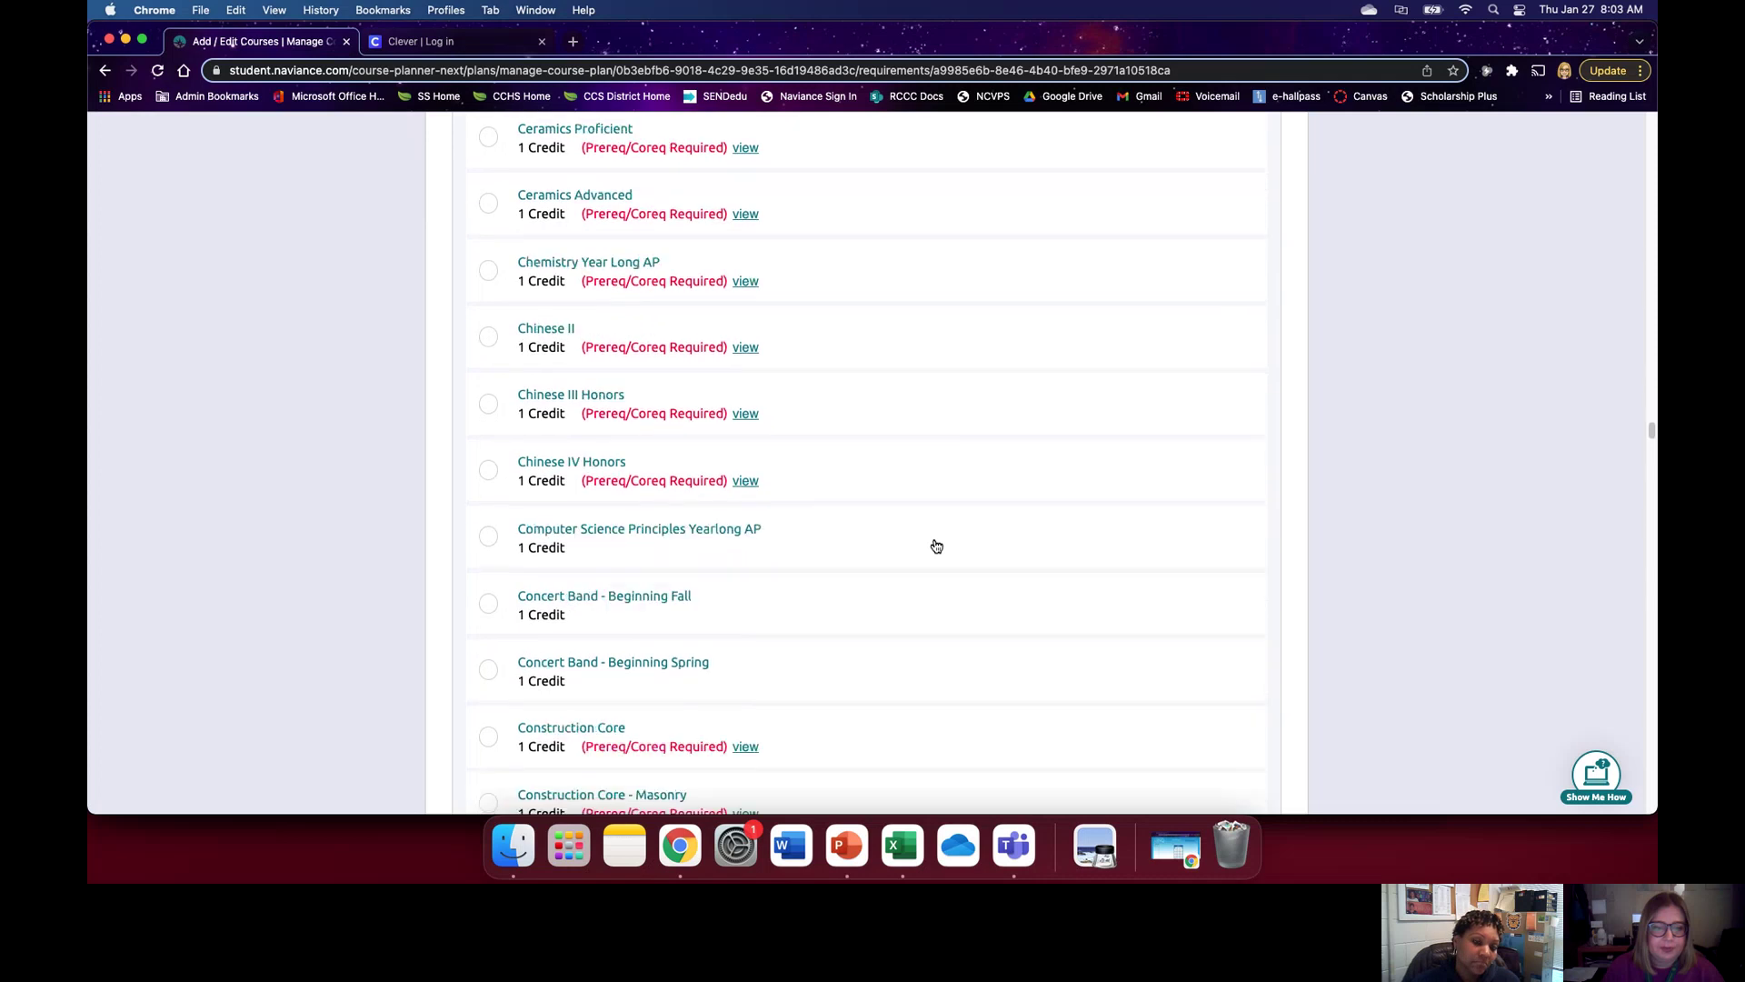
pyautogui.click(490, 688)
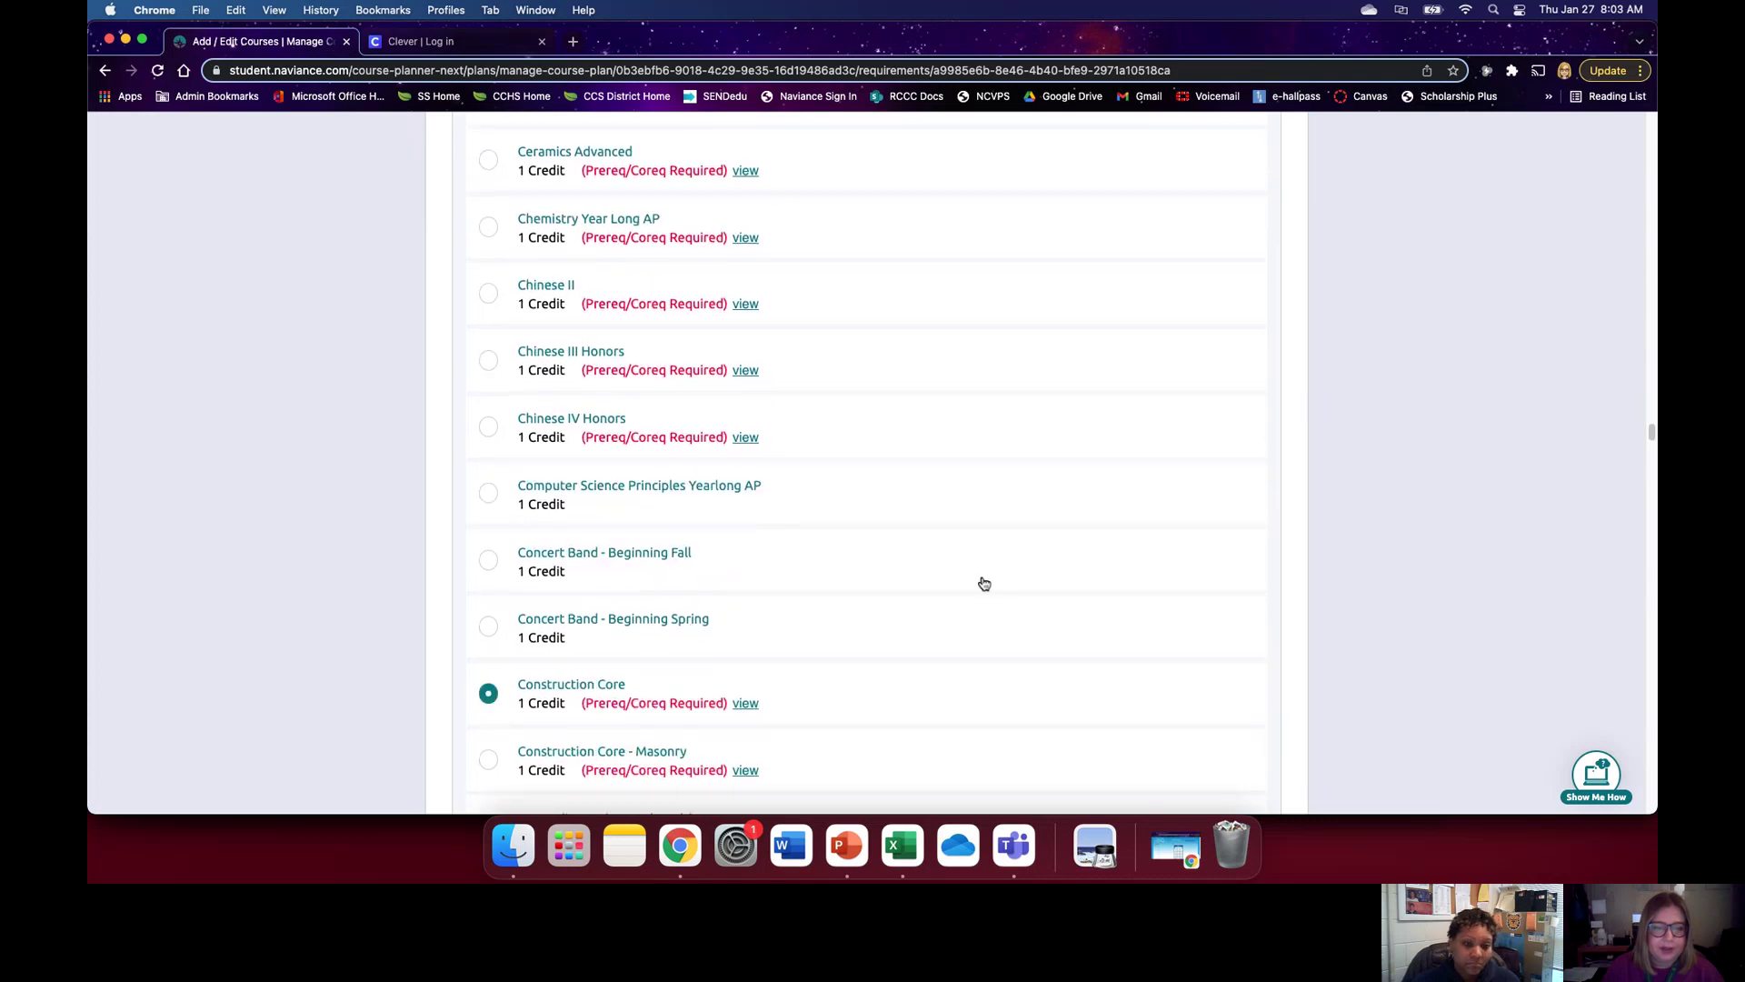
# Step: Select Advanced PE Spring for Grade 12 and add the second General Electives courses to the plan
pyautogui.scroll(-10, 985, 583)
pyautogui.scroll(-7, 985, 584)
pyautogui.scroll(-20, 985, 583)
pyautogui.scroll(-20, 985, 584)
pyautogui.scroll(2, 982, 582)
pyautogui.click(486, 668)
pyautogui.scroll(-20, 962, 634)
pyautogui.scroll(-15, 966, 629)
pyautogui.click(958, 550)
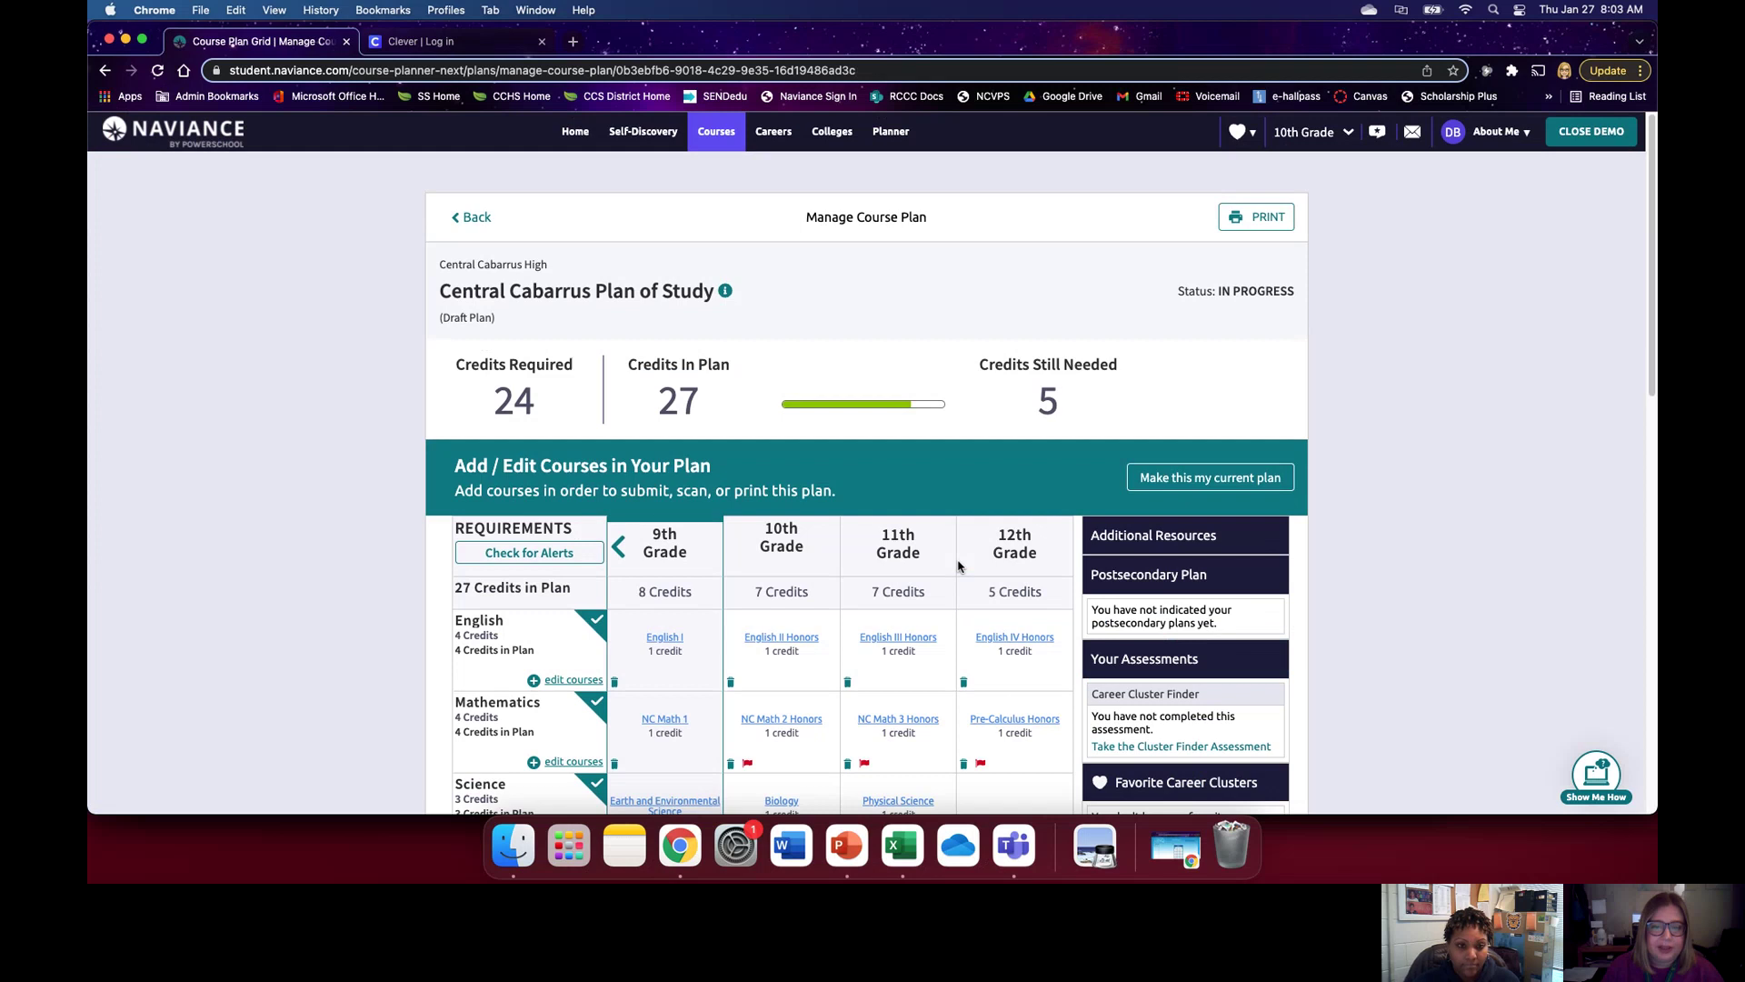
# Step: Check the credit totals planned for each grade in the course plan grid
pyautogui.scroll(-10, 957, 566)
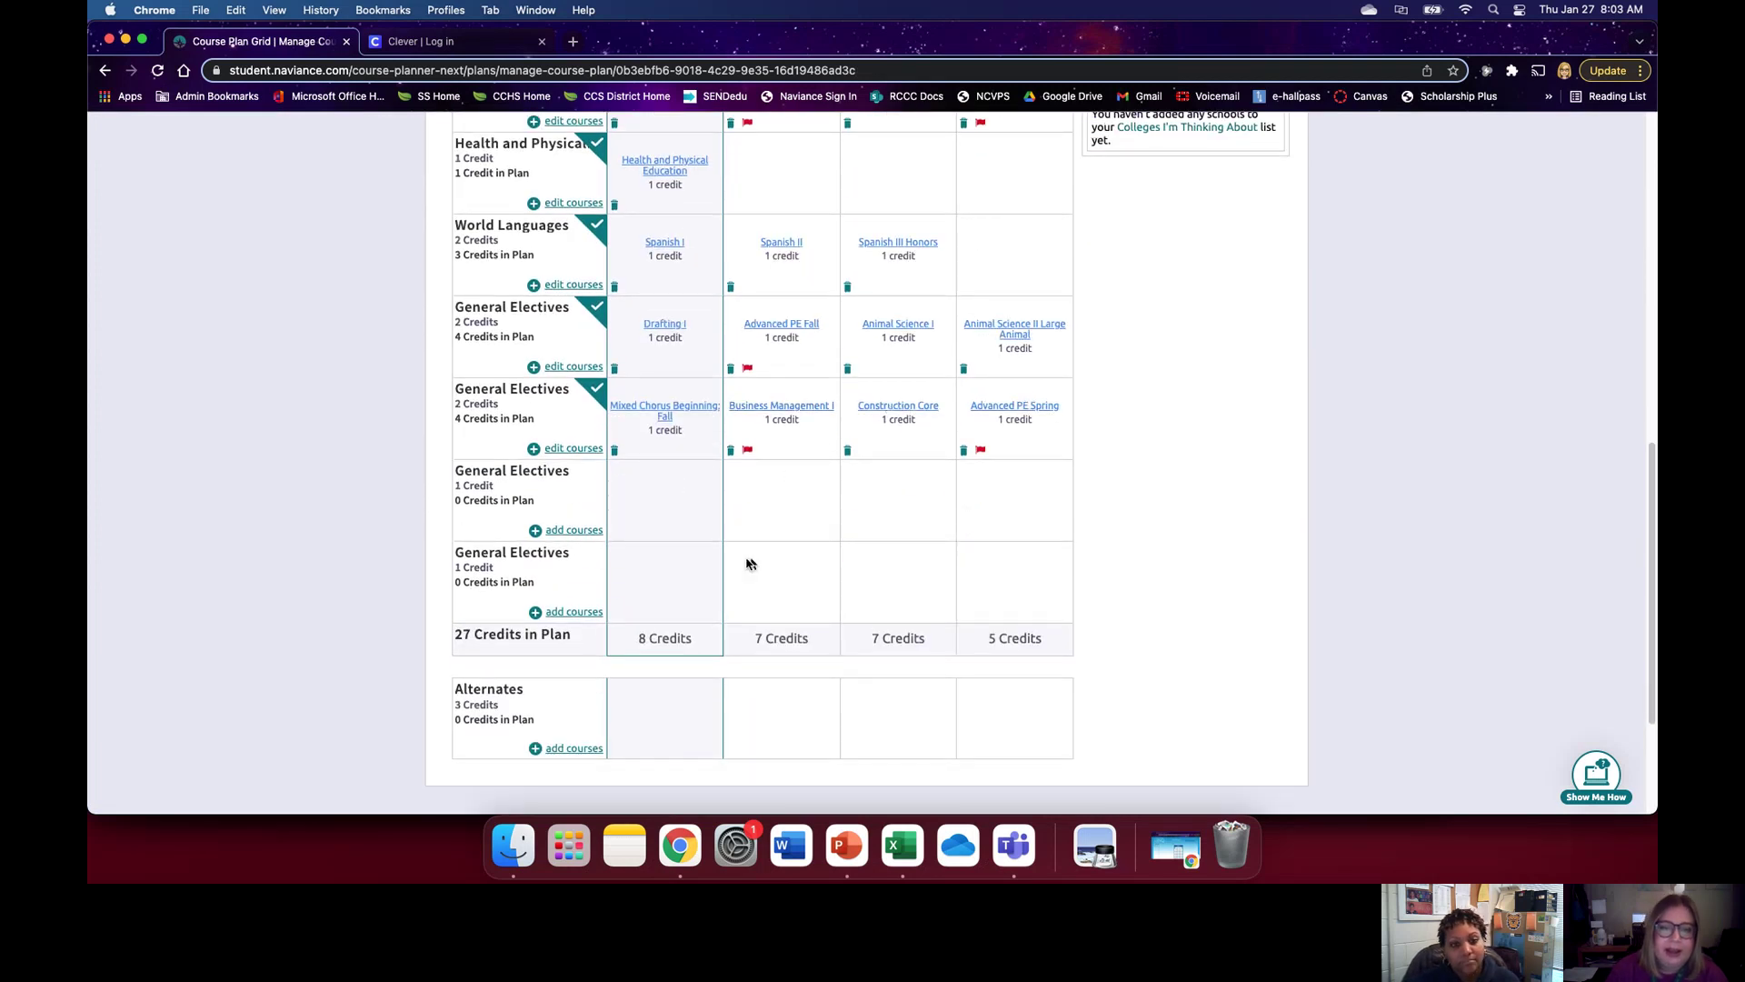
pyautogui.moveTo(694, 639)
pyautogui.mouseDown()
pyautogui.moveTo(636, 644)
pyautogui.moveTo(695, 645)
pyautogui.mouseUp()
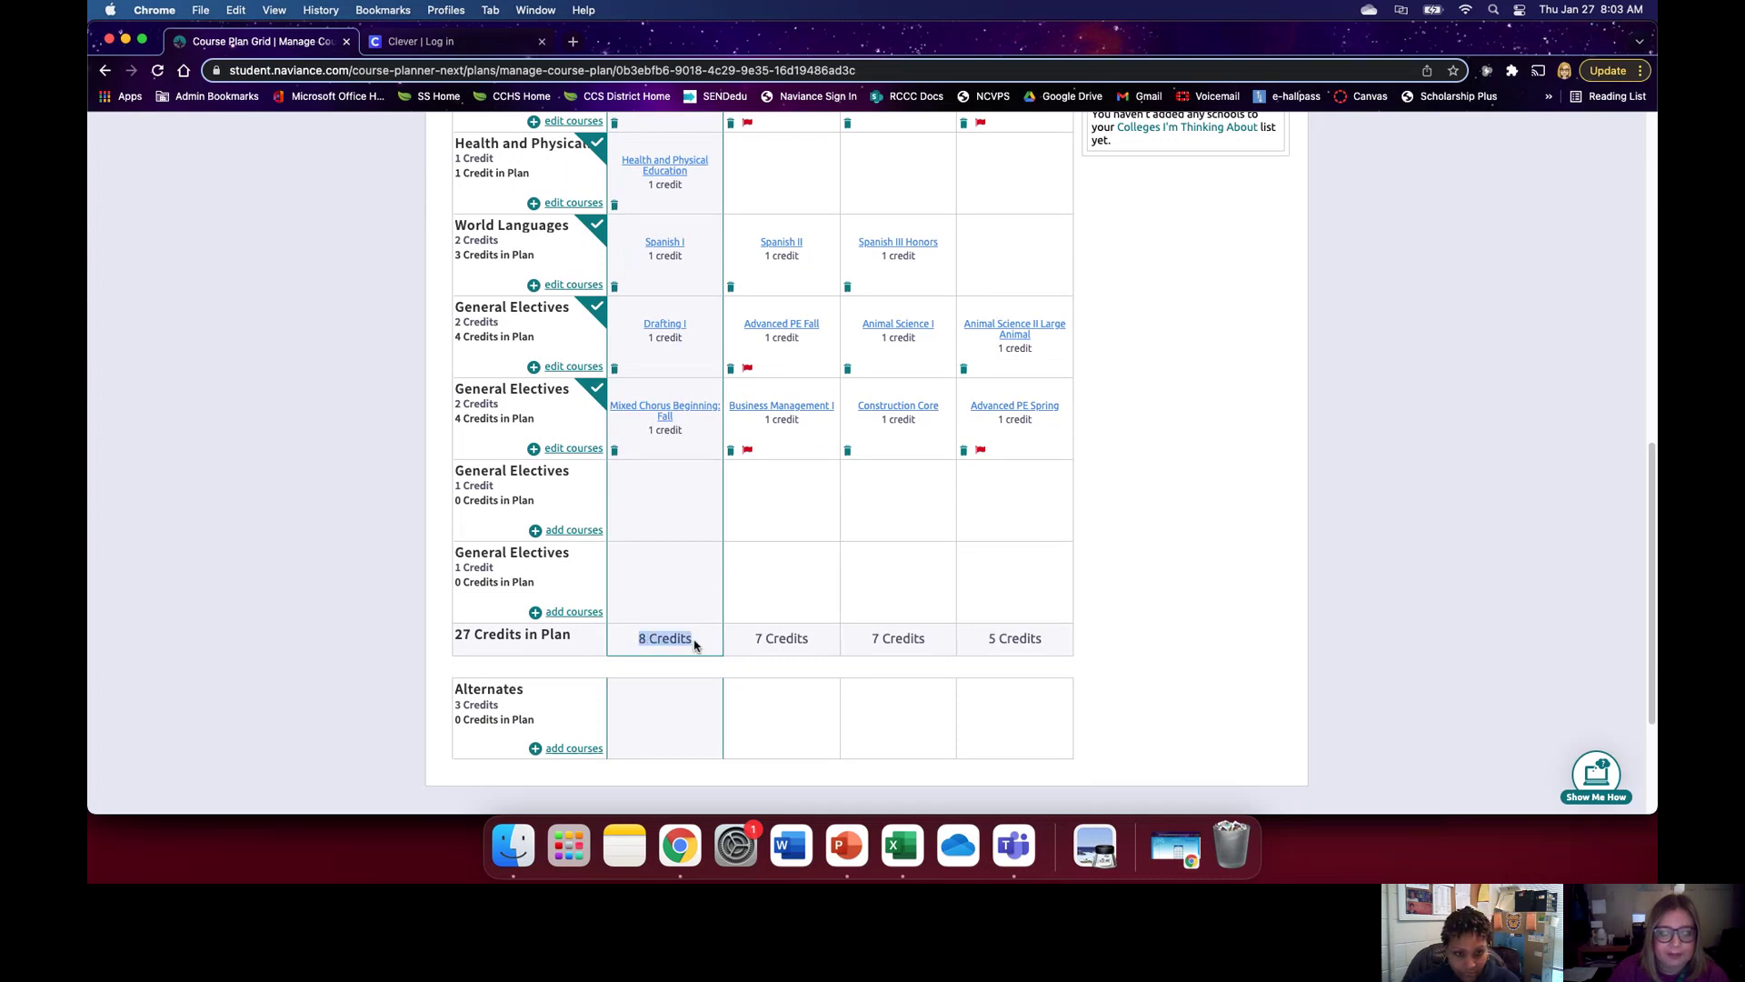
pyautogui.click(695, 644)
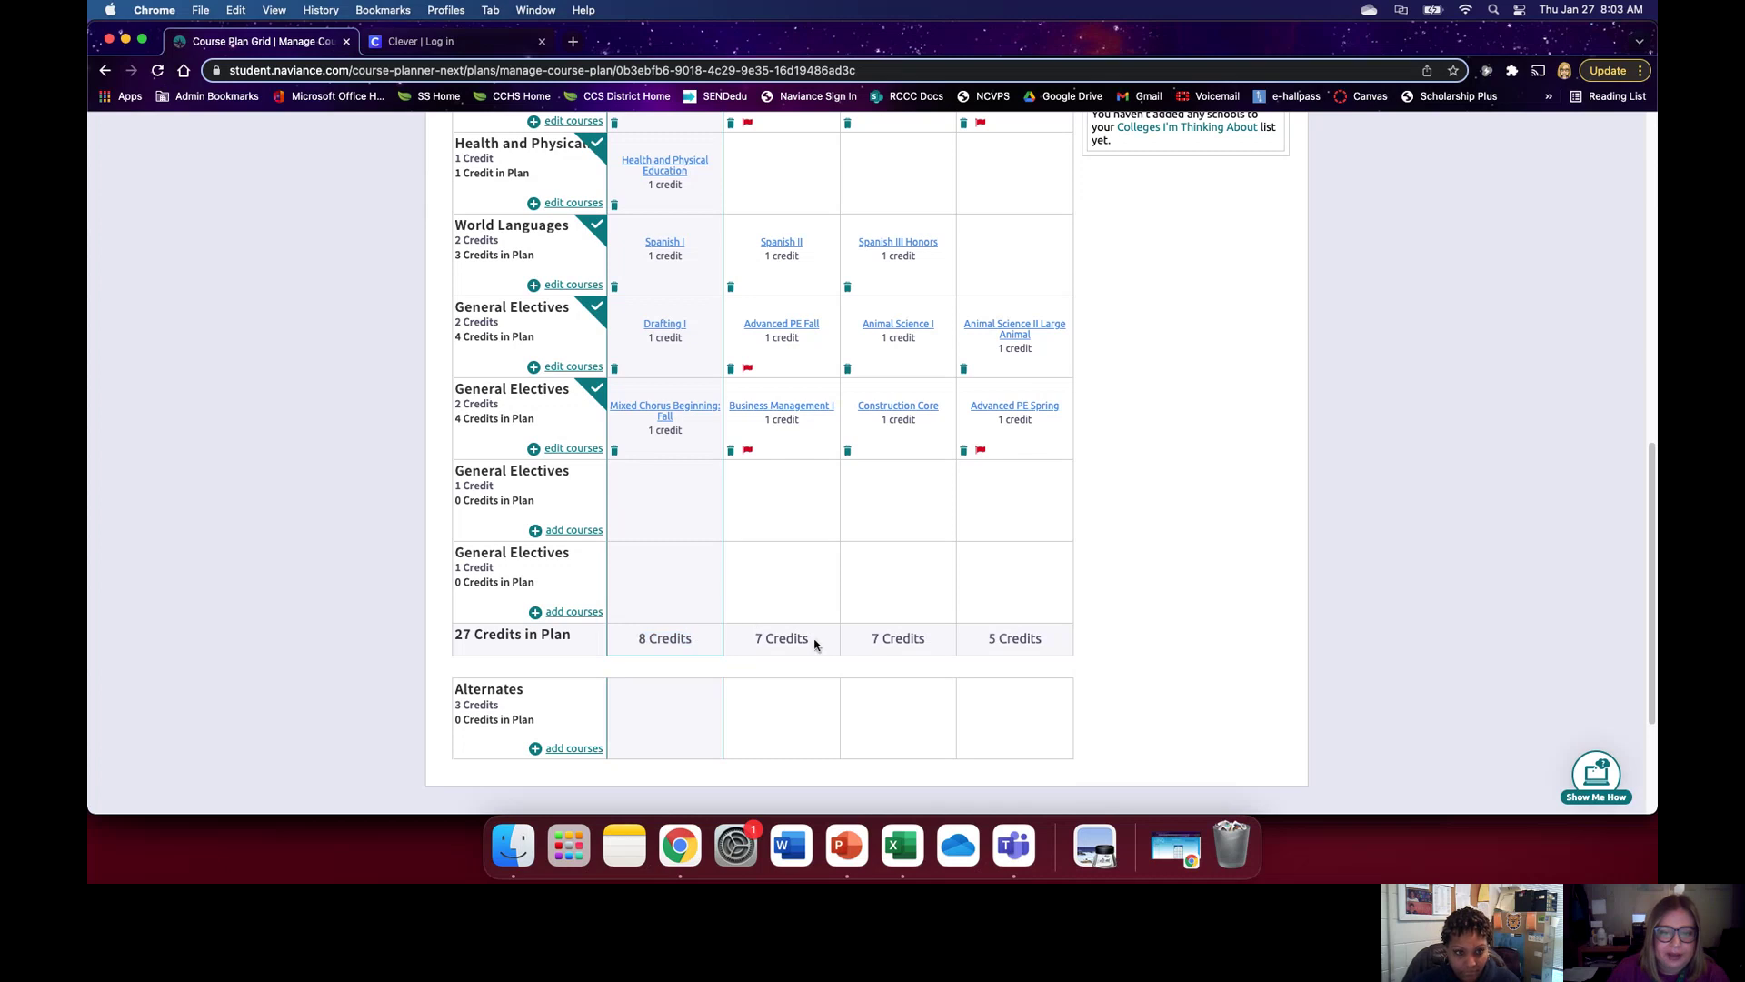
pyautogui.moveTo(808, 643); pyautogui.dragTo(750, 642)
pyautogui.moveTo(875, 640); pyautogui.dragTo(1077, 648)
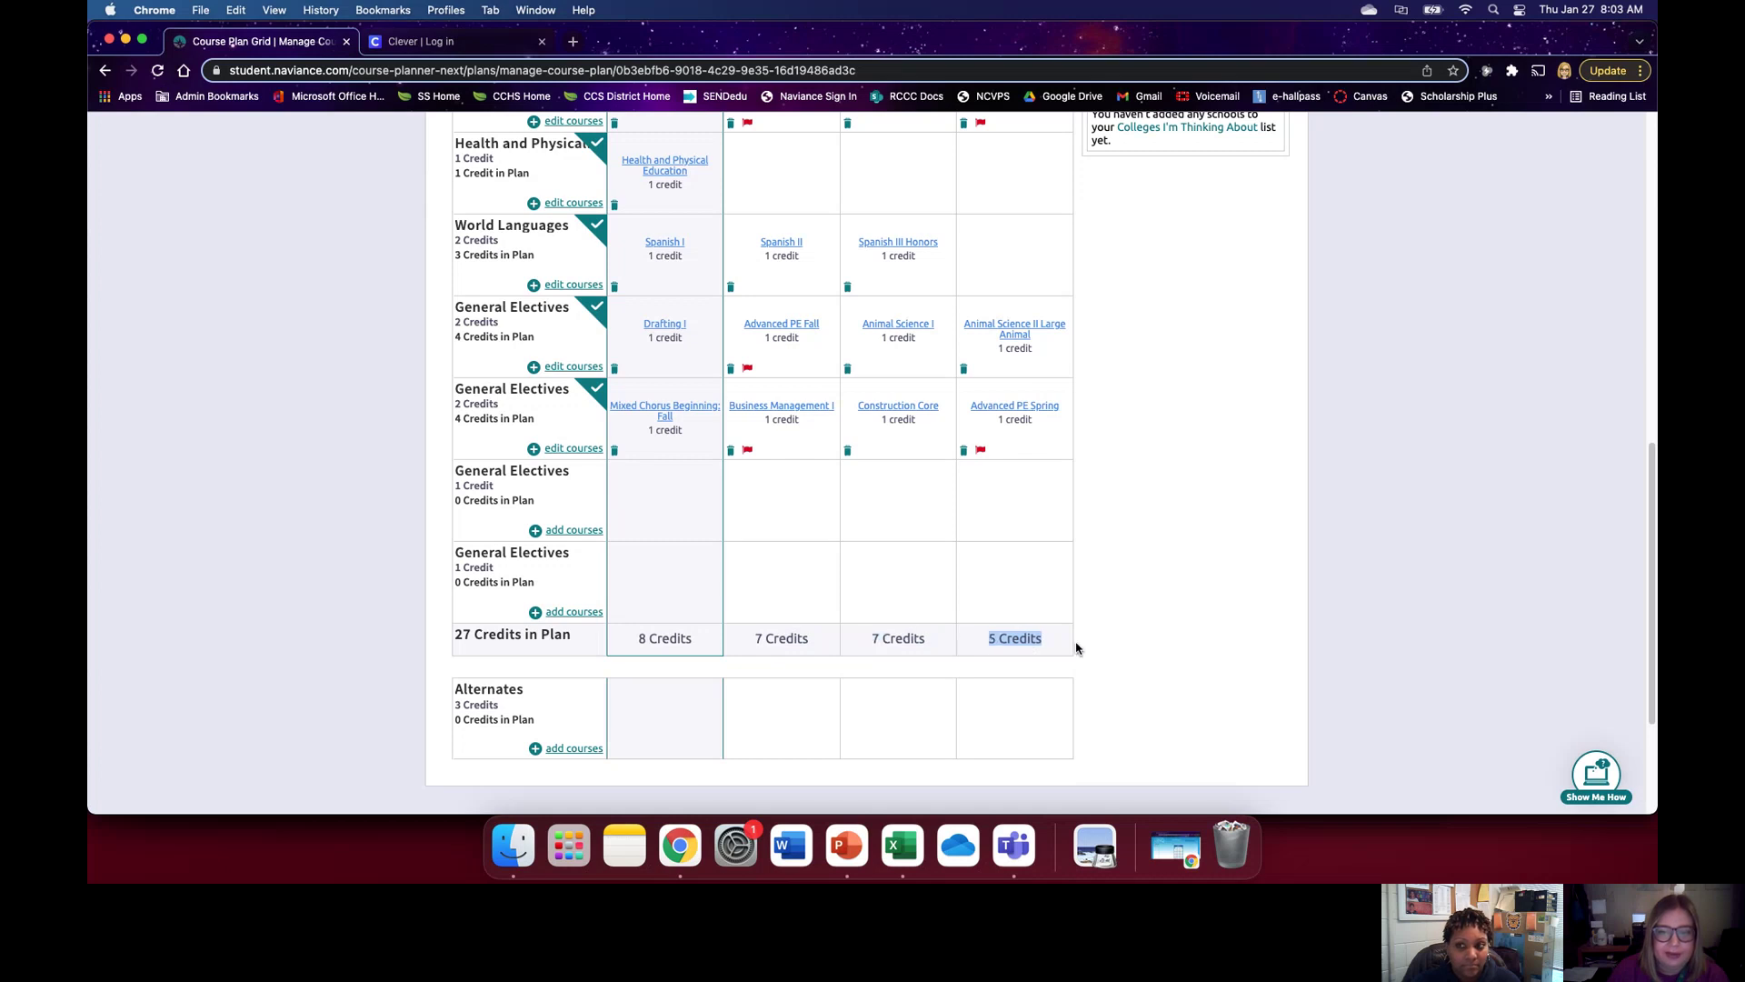
pyautogui.click(1052, 642)
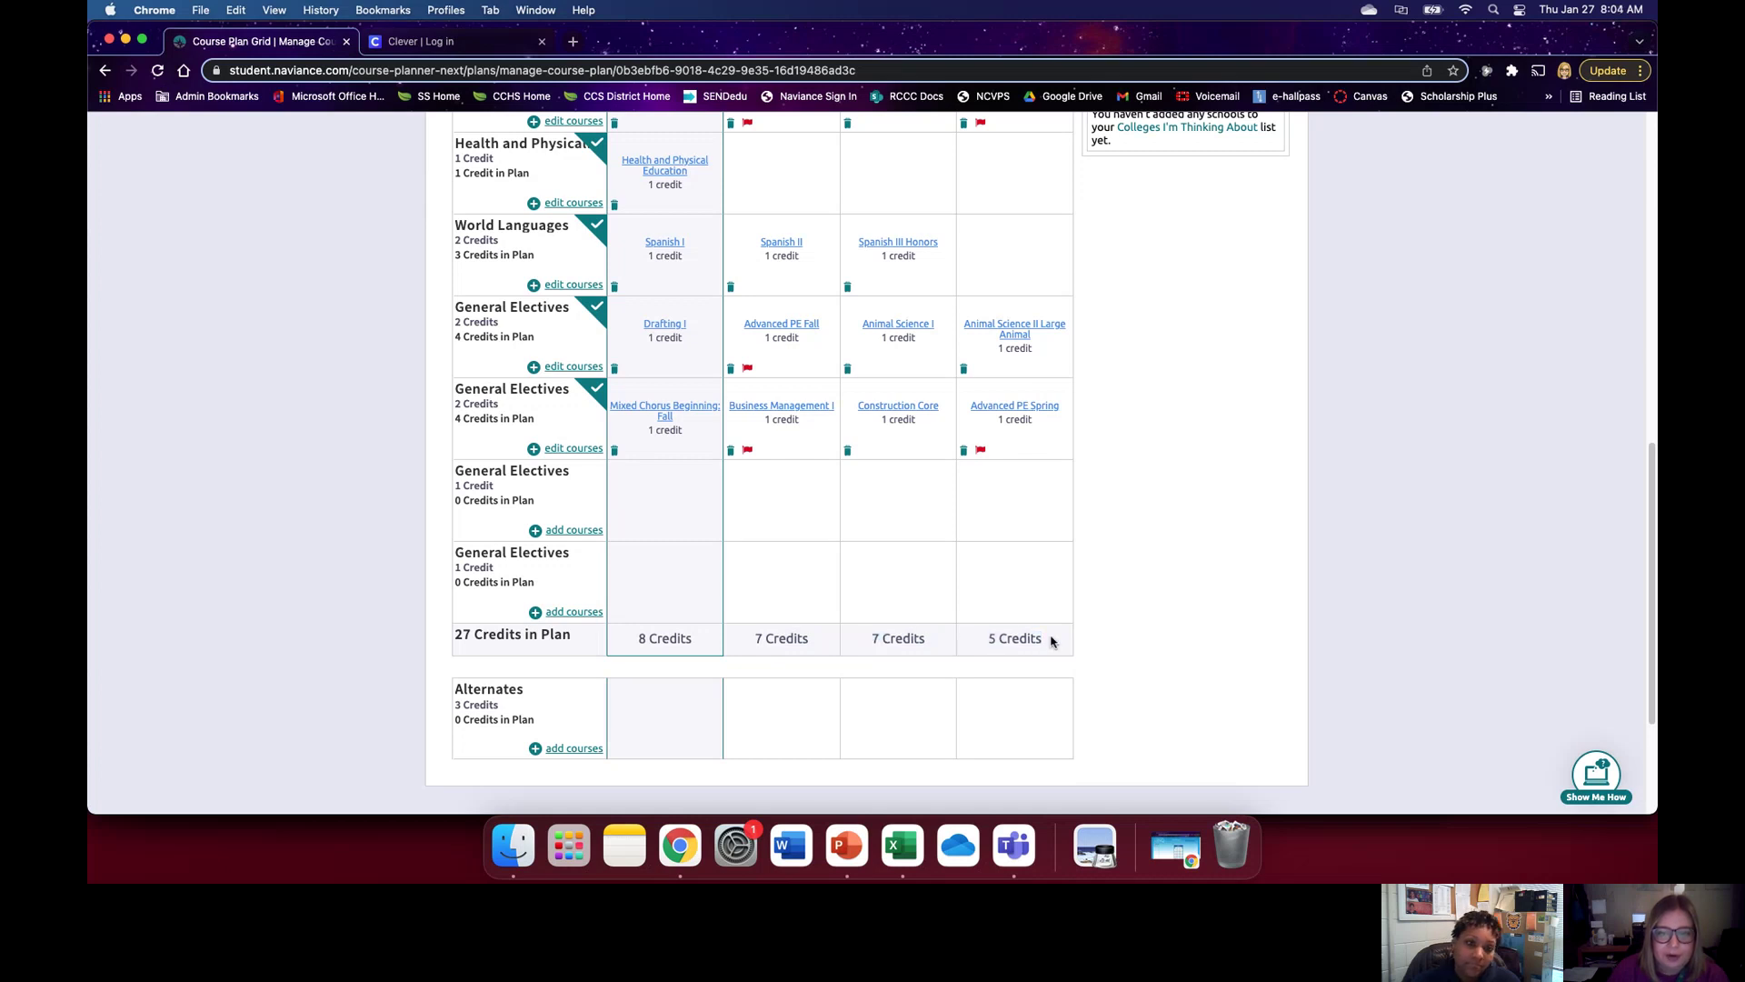
# Step: Open the course choices of the third General Electives requirement, leave Grade 9 without a course, and select Adobe Visual Design for Grade 10
pyautogui.click(576, 532)
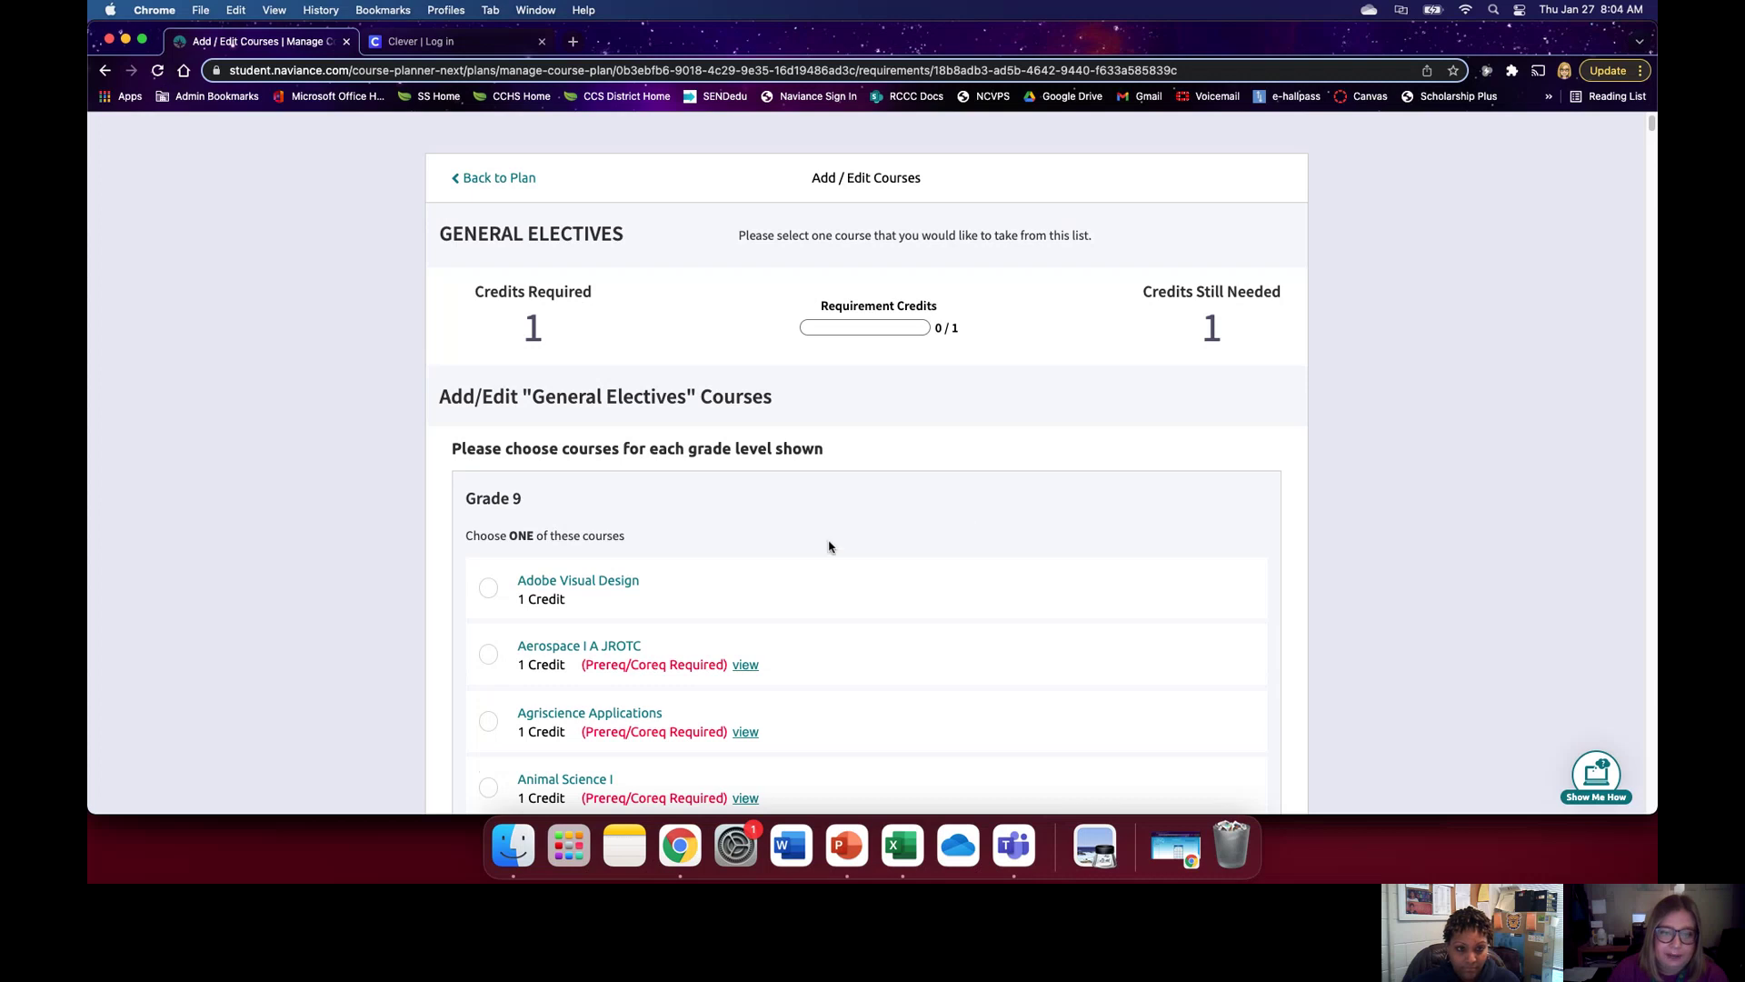
pyautogui.scroll(-10, 826, 545)
pyautogui.scroll(-15, 829, 545)
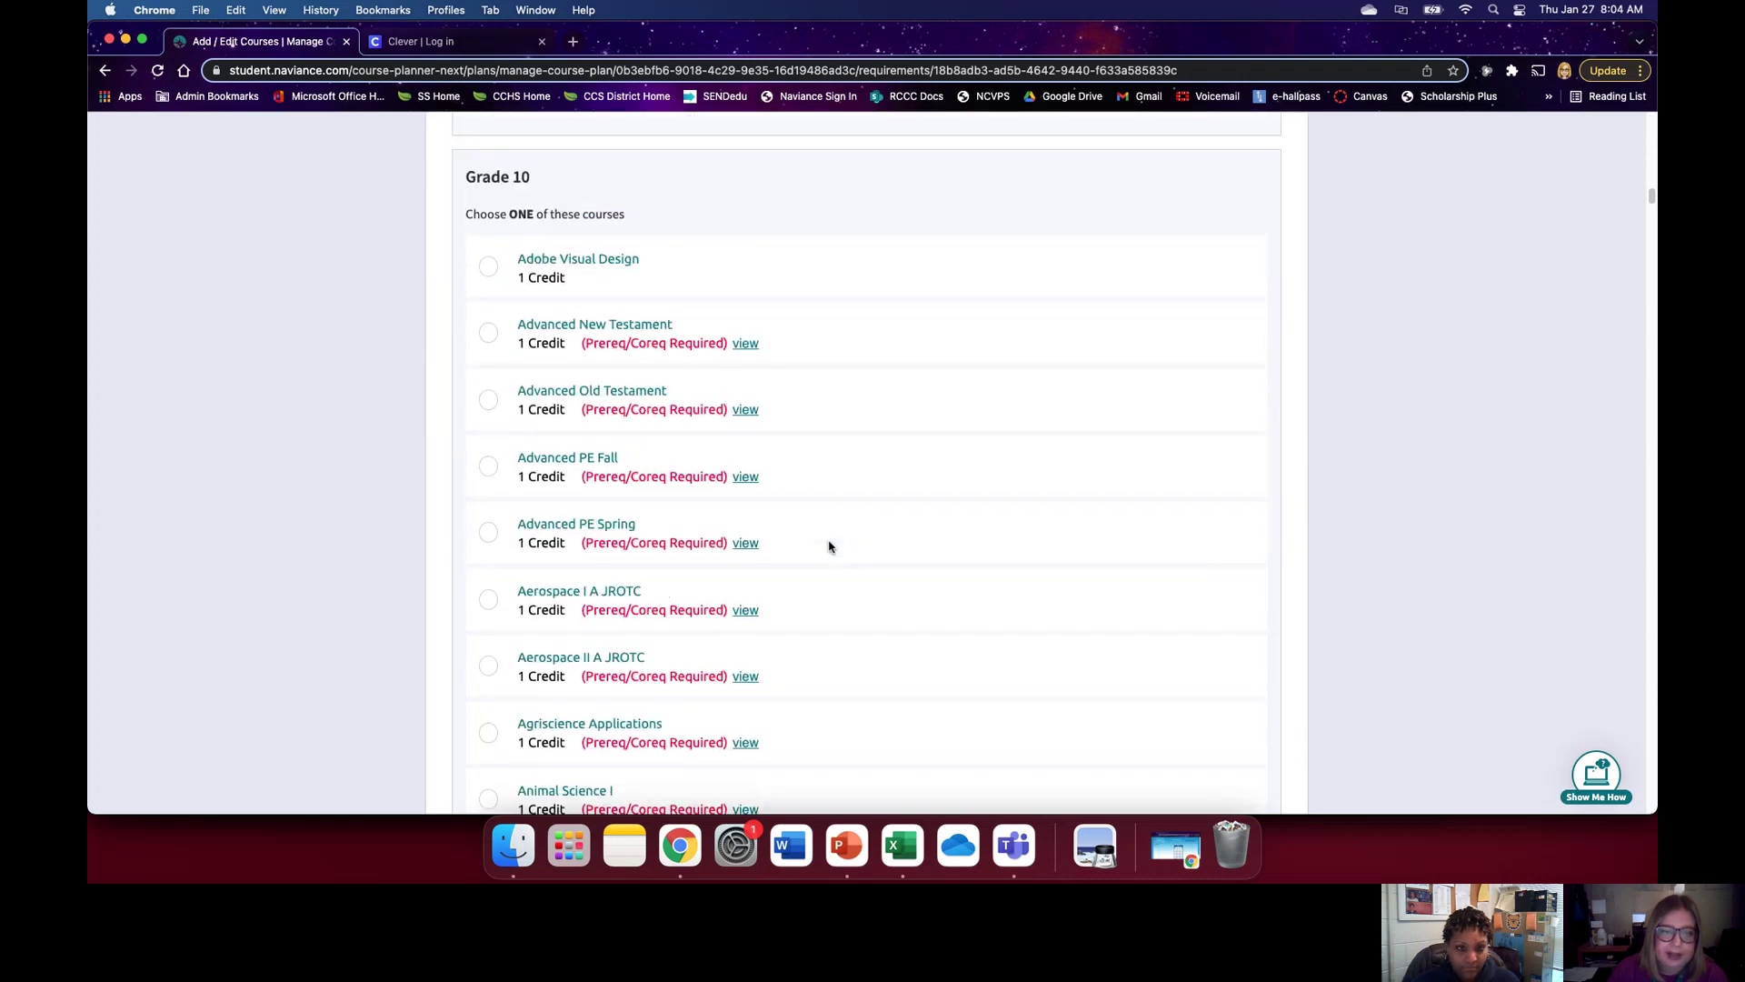
pyautogui.click(488, 264)
# Step: Select Ceramics Beginning for Grade 11 in the third General Electives choices
pyautogui.scroll(-20, 947, 546)
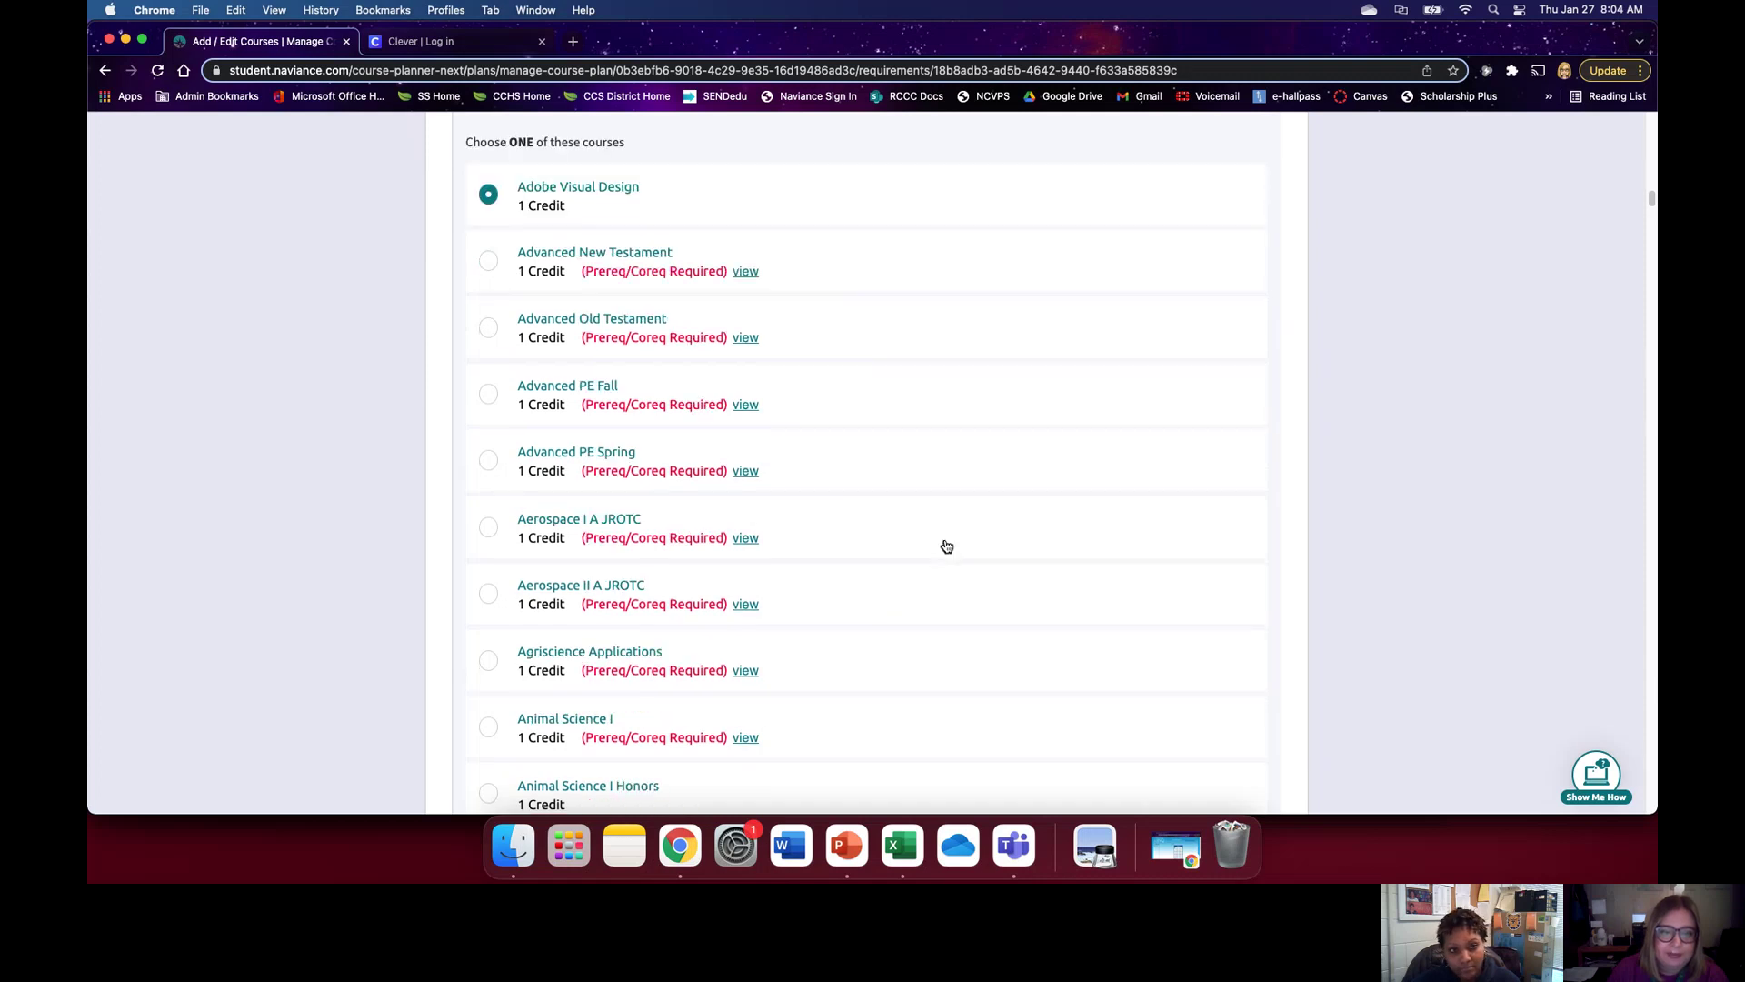
pyautogui.scroll(-15, 946, 546)
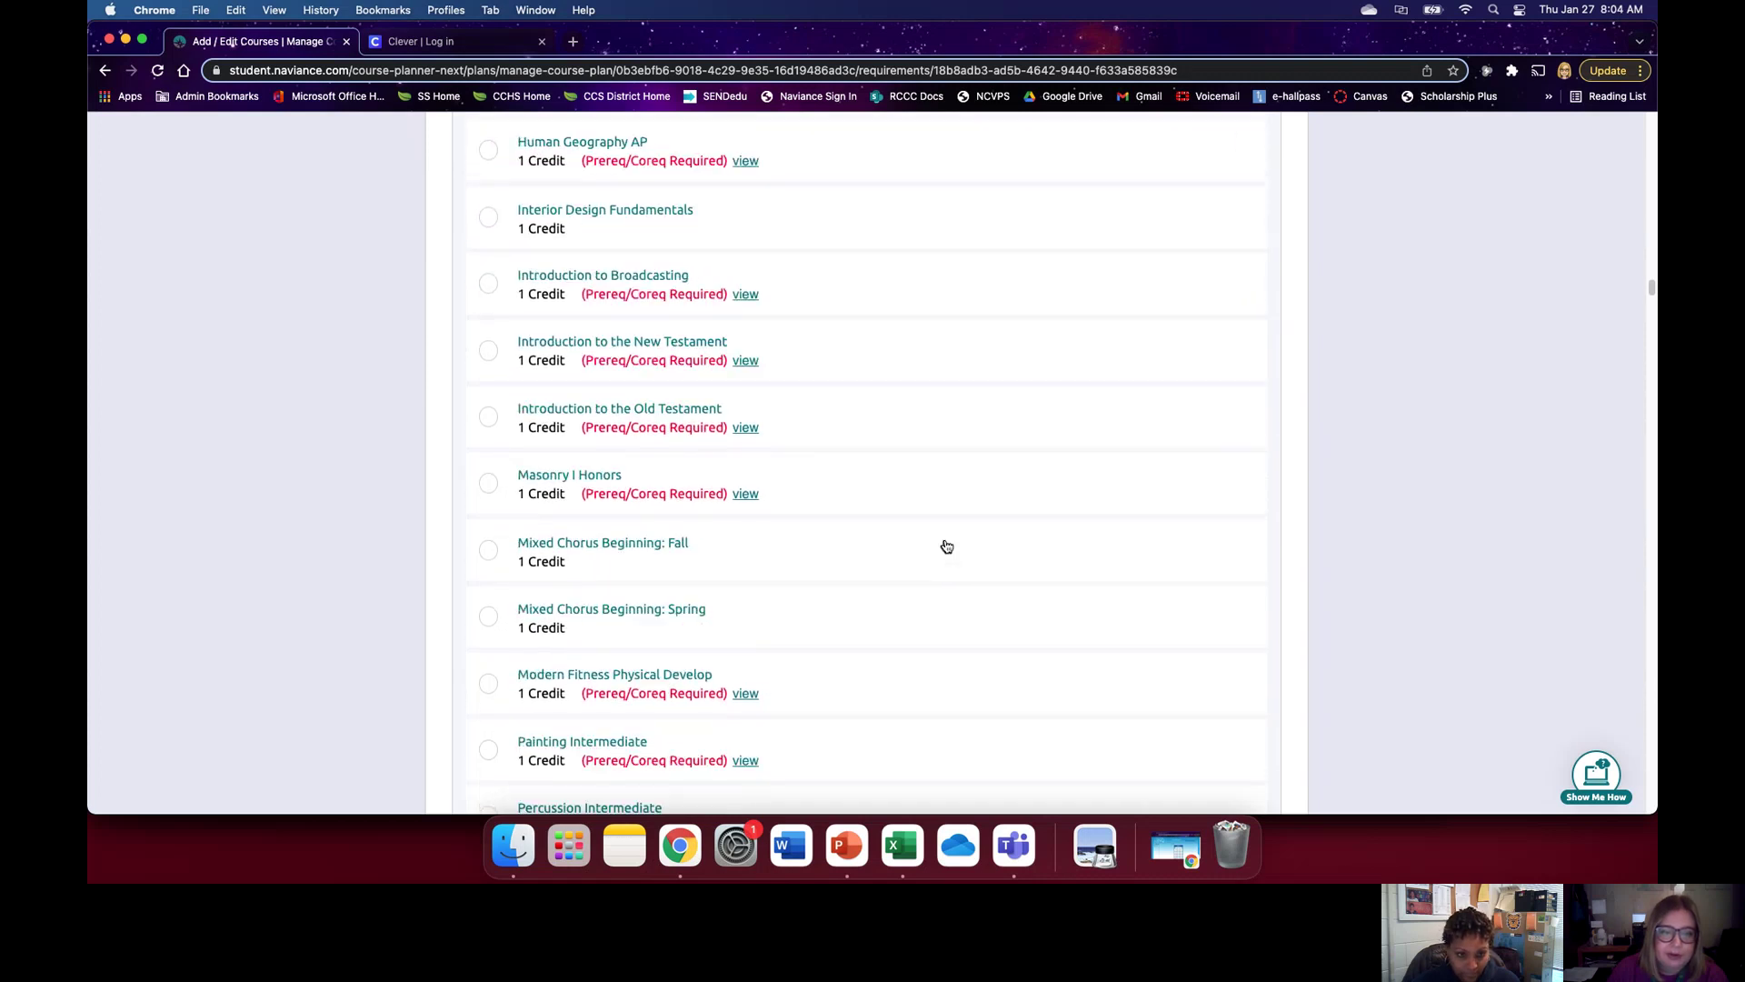
pyautogui.scroll(-20, 946, 545)
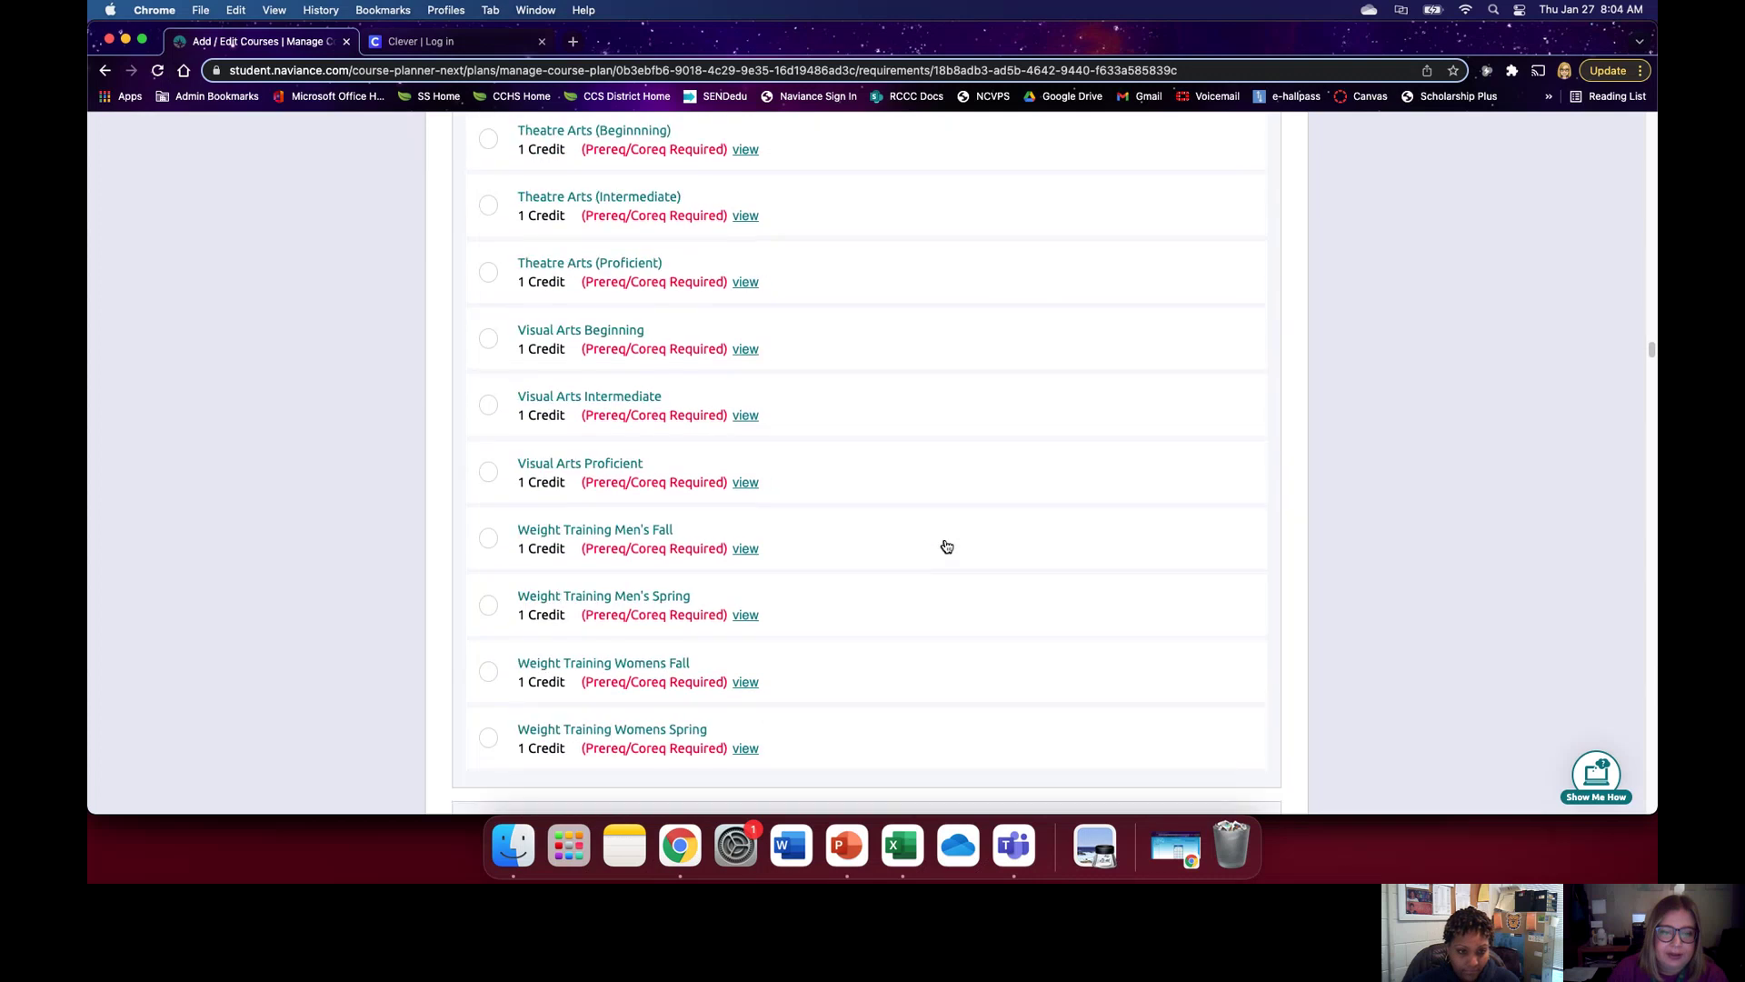
pyautogui.scroll(-20, 946, 546)
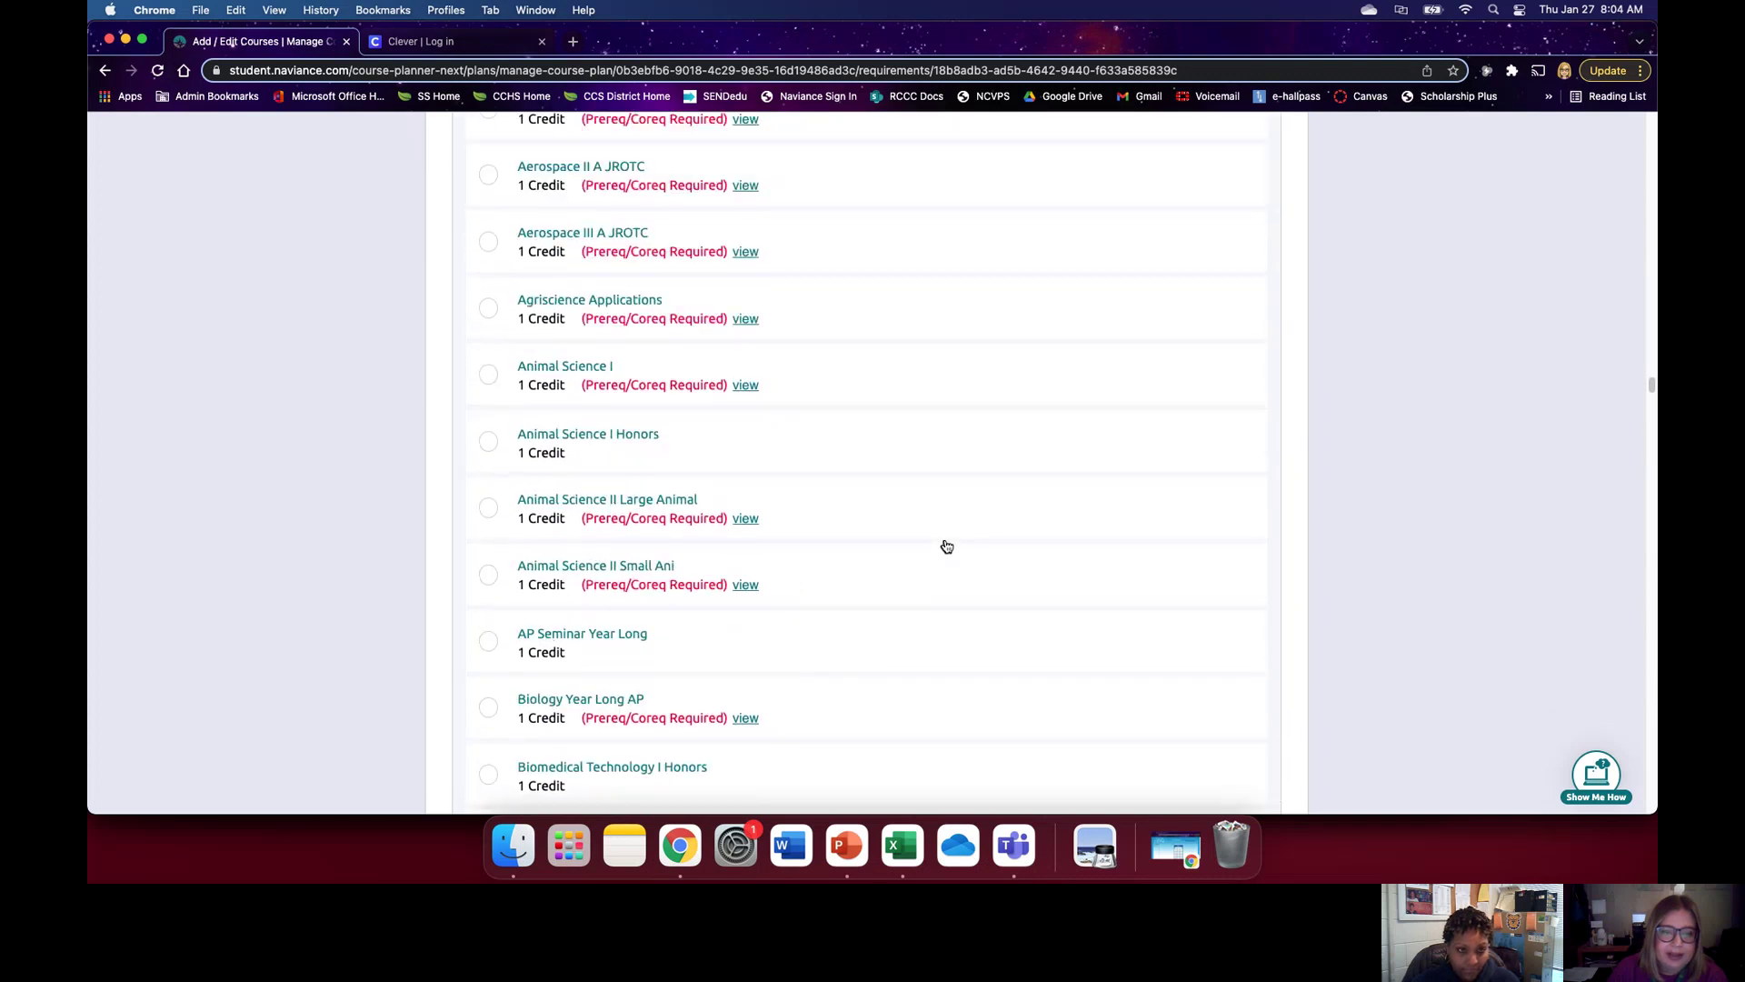
pyautogui.click(491, 271)
# Step: Select Holocaust and Genocide for Grade 12 and add the third General Electives courses to the plan
pyautogui.scroll(-20, 950, 536)
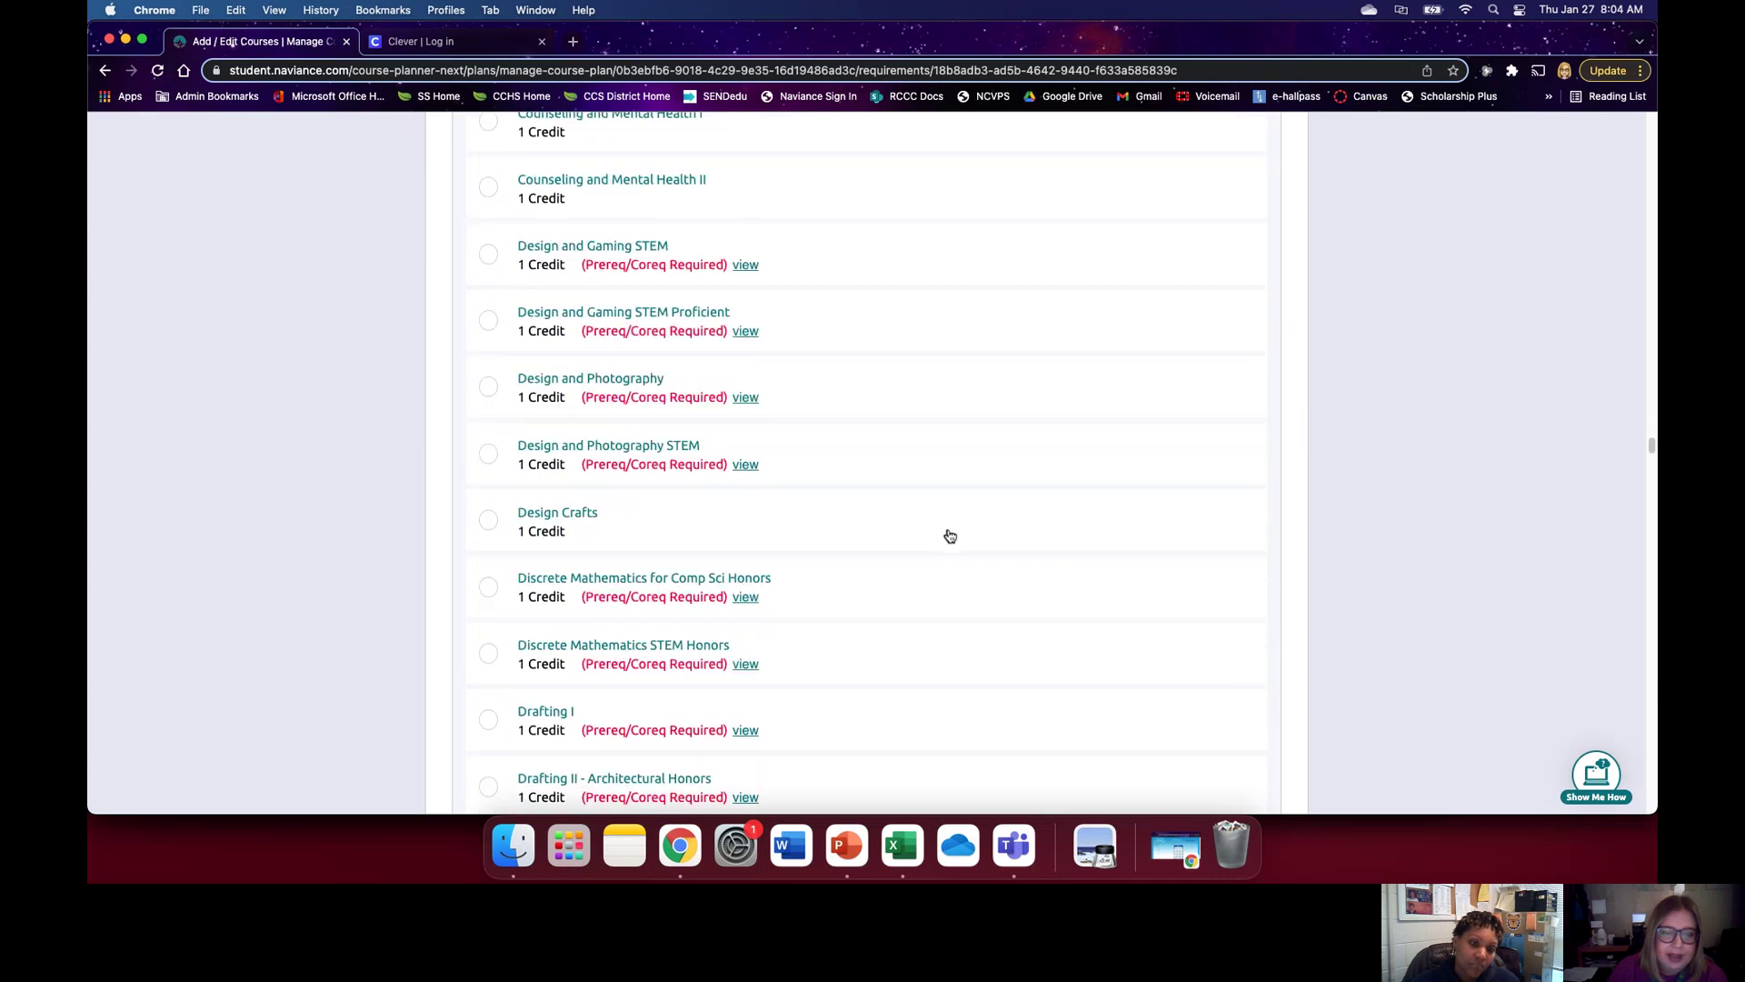
pyautogui.scroll(-20, 950, 535)
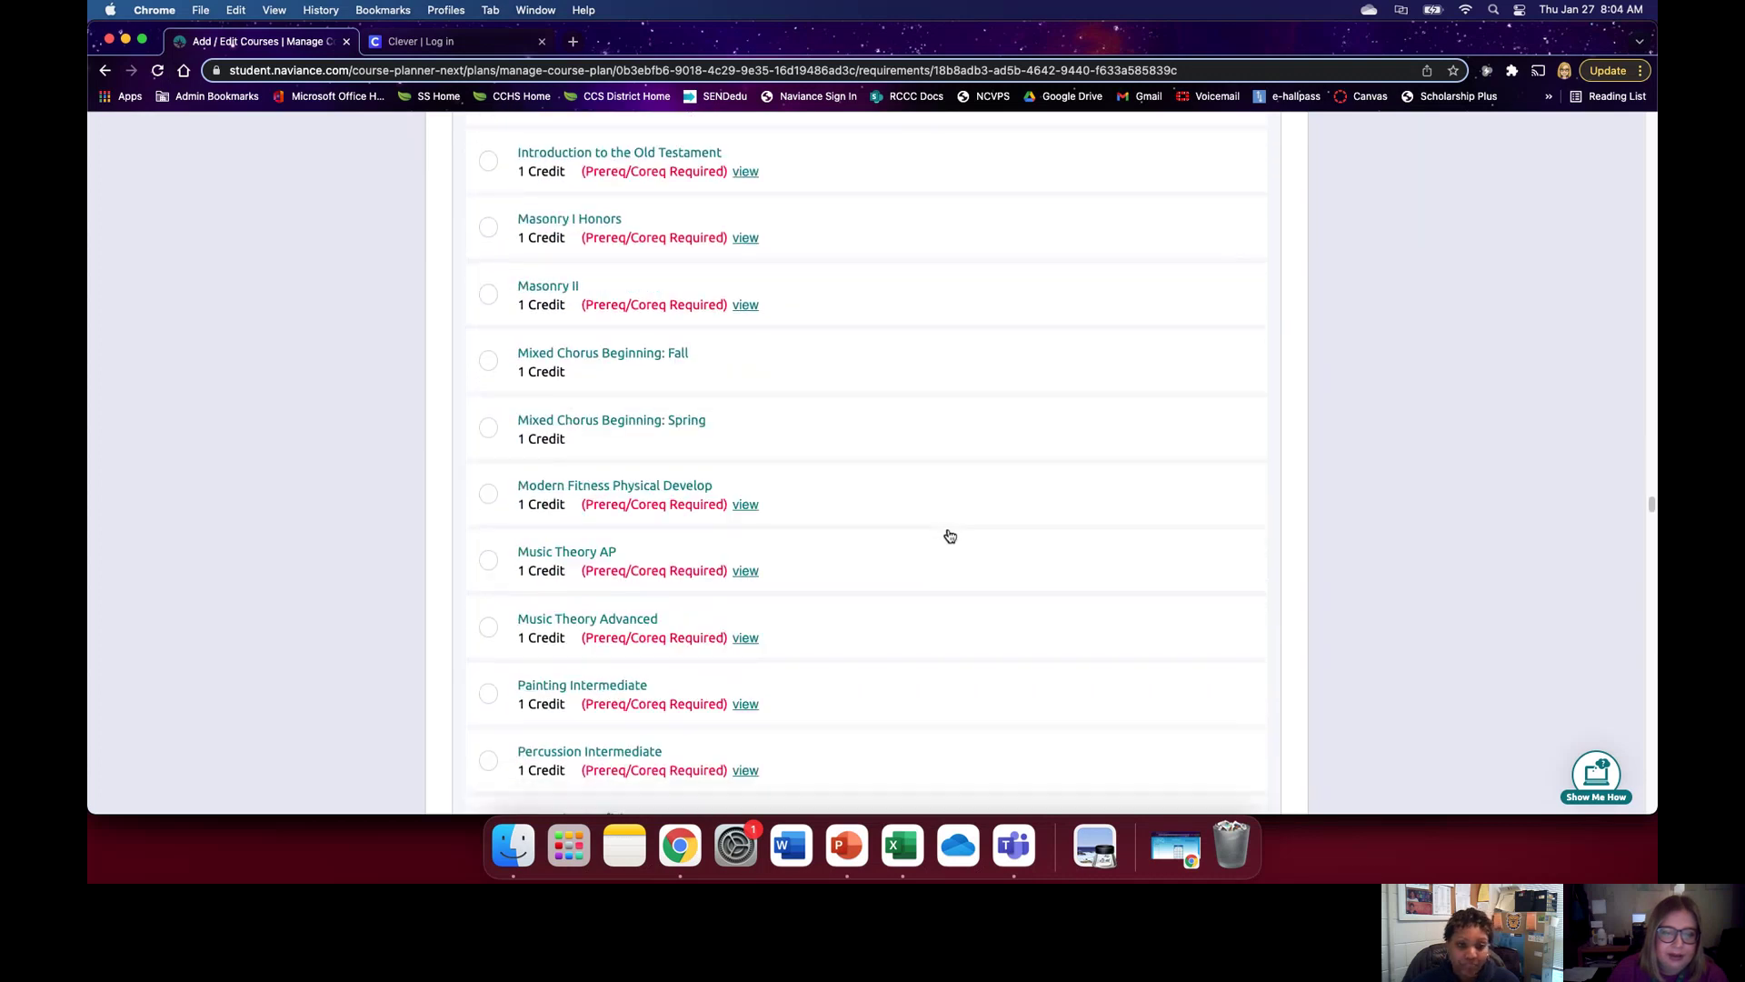
pyautogui.scroll(-20, 950, 535)
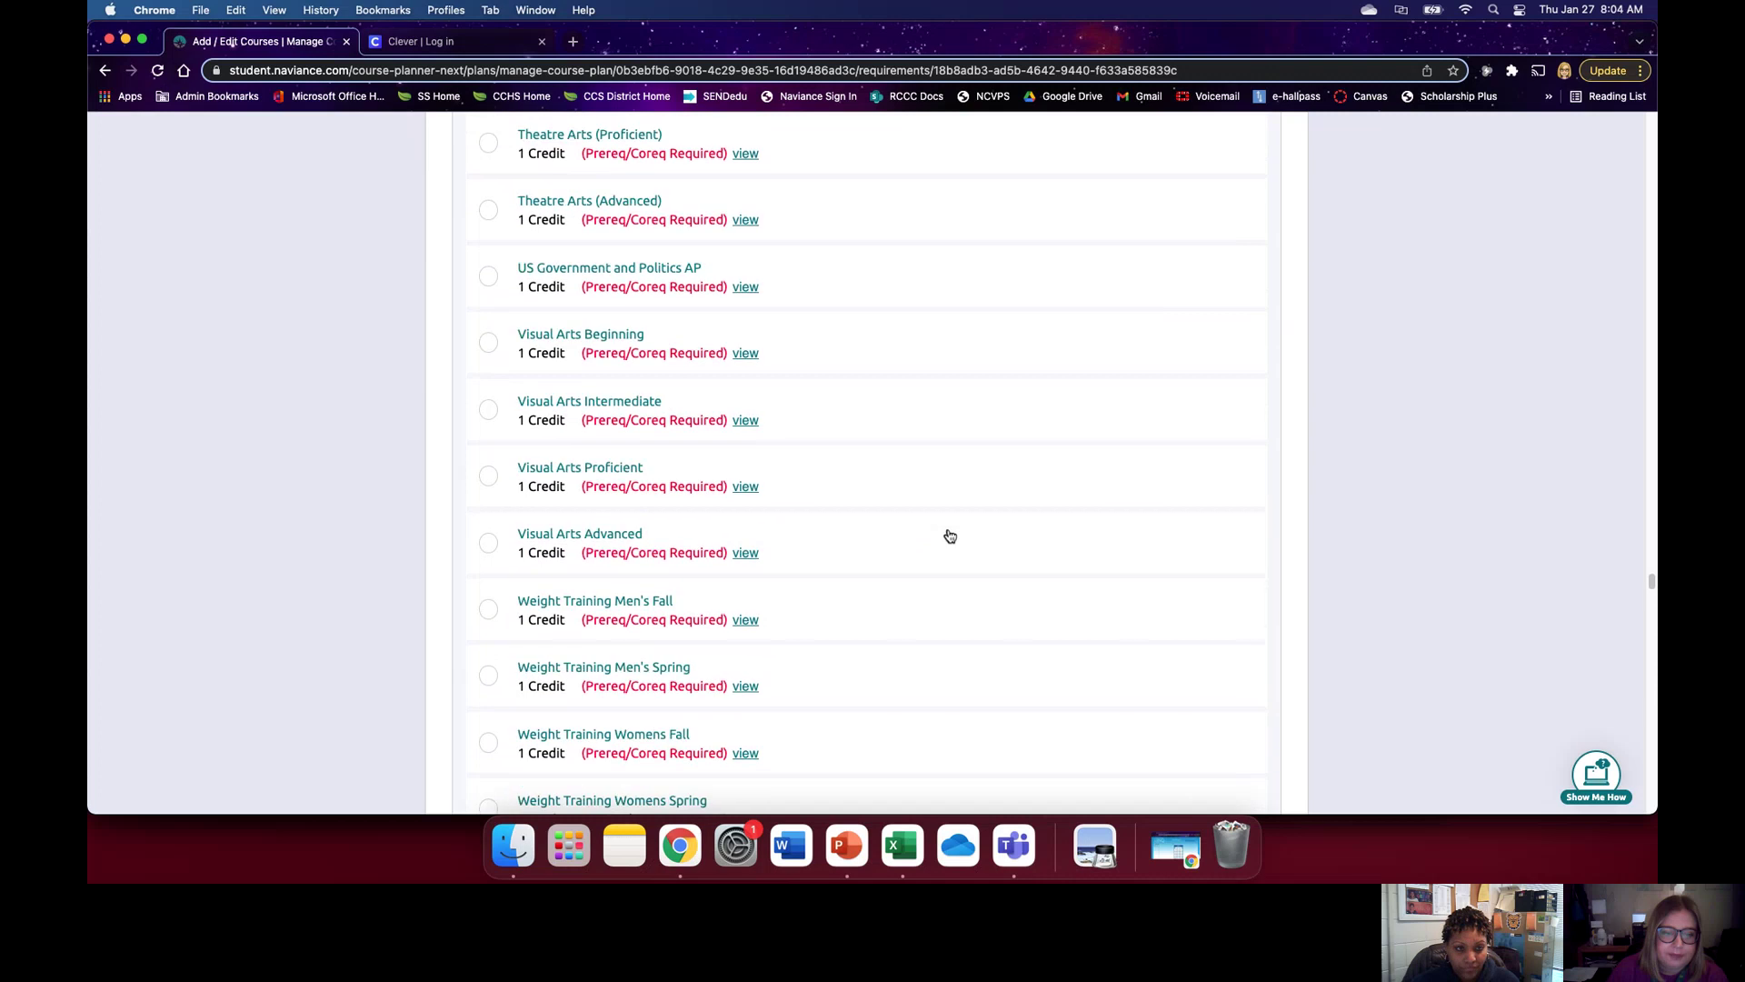
pyautogui.scroll(-20, 950, 535)
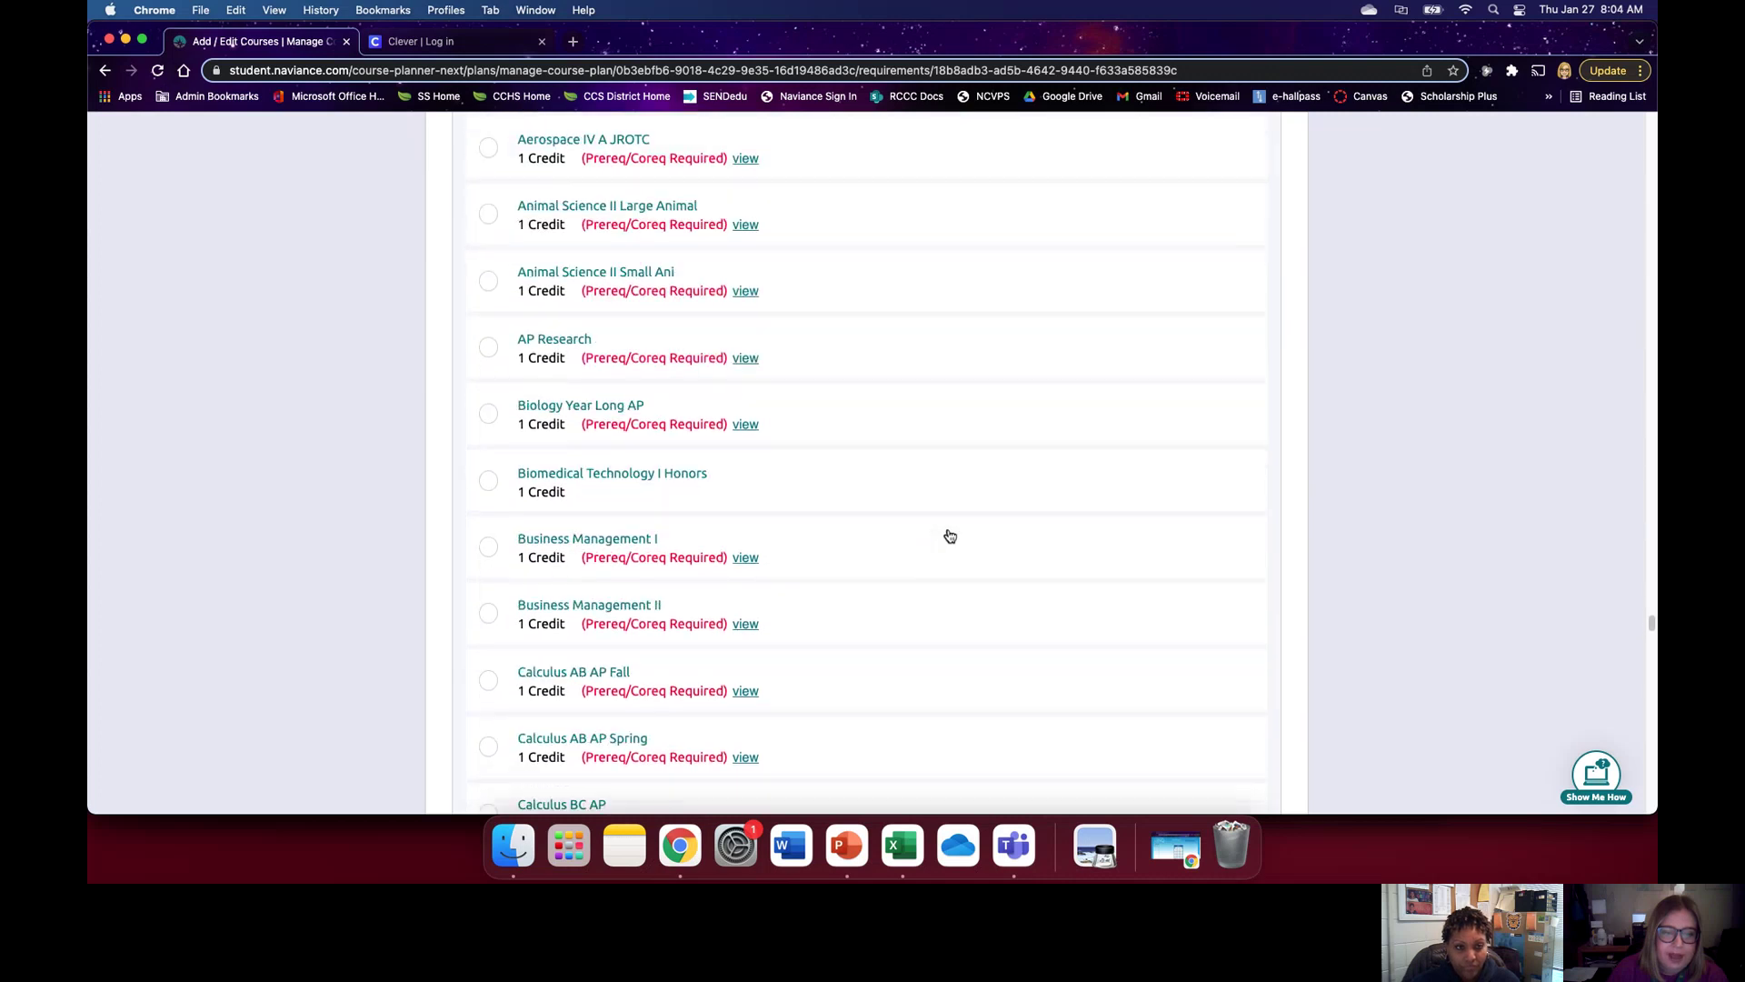
pyautogui.scroll(-3, 950, 535)
pyautogui.scroll(-15, 950, 536)
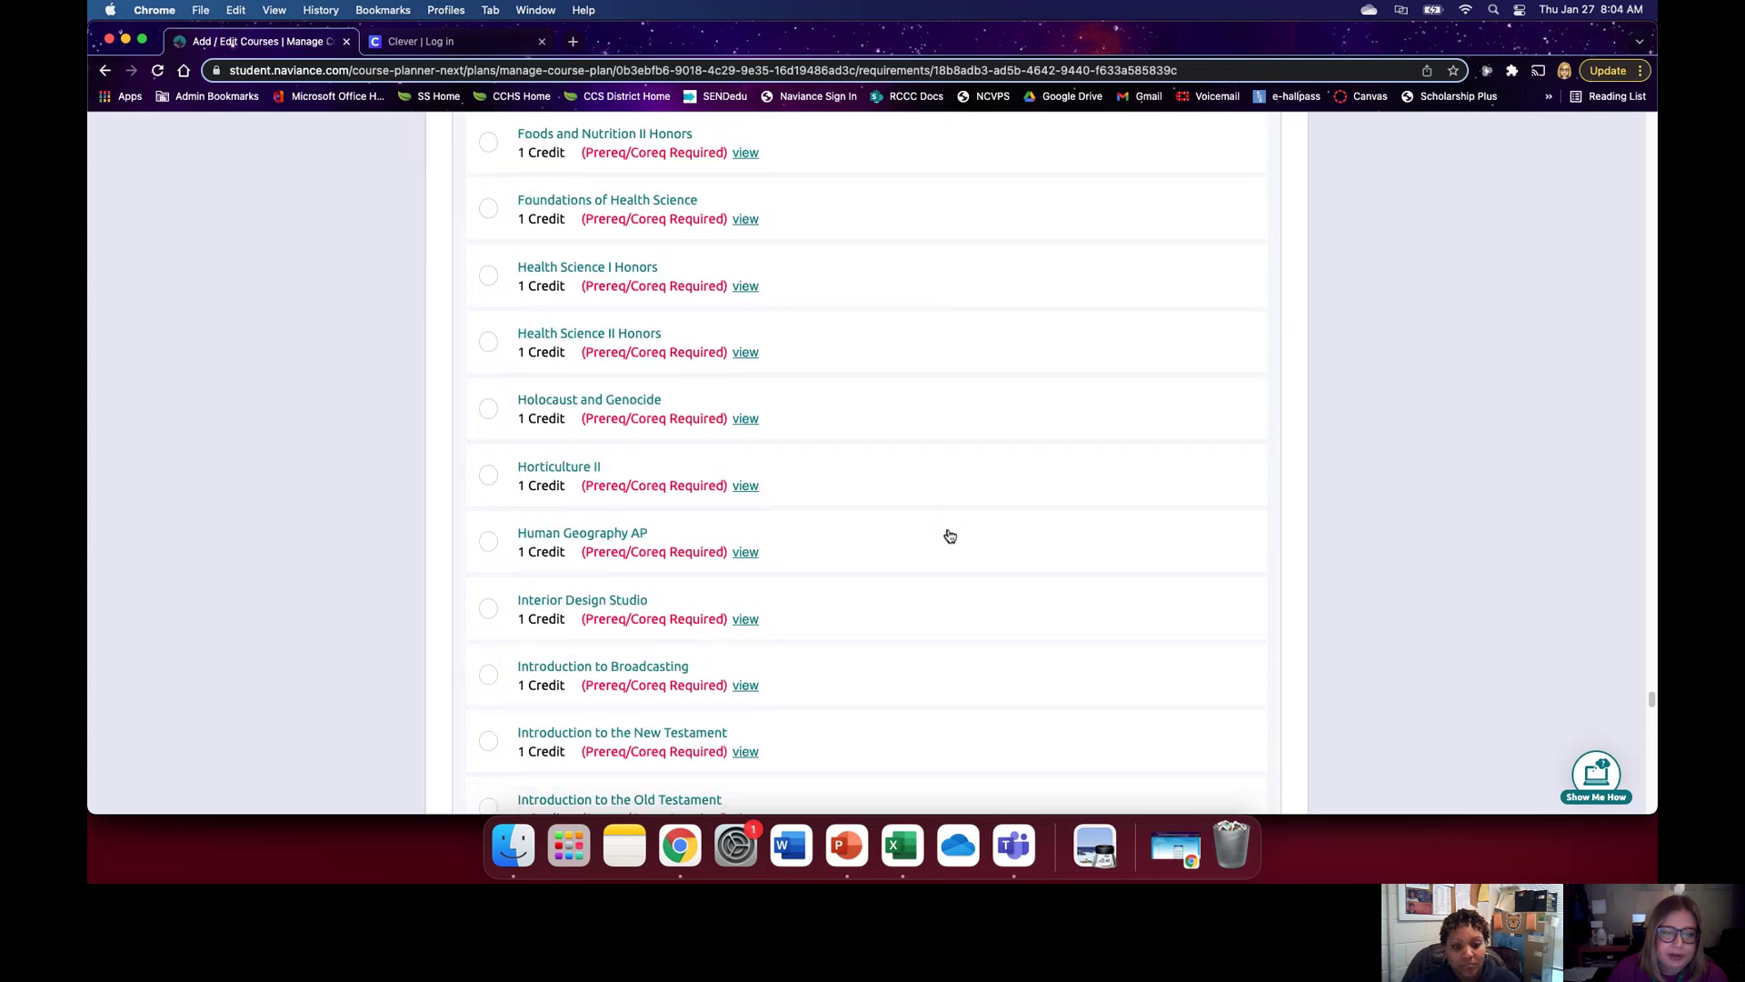
pyautogui.click(488, 409)
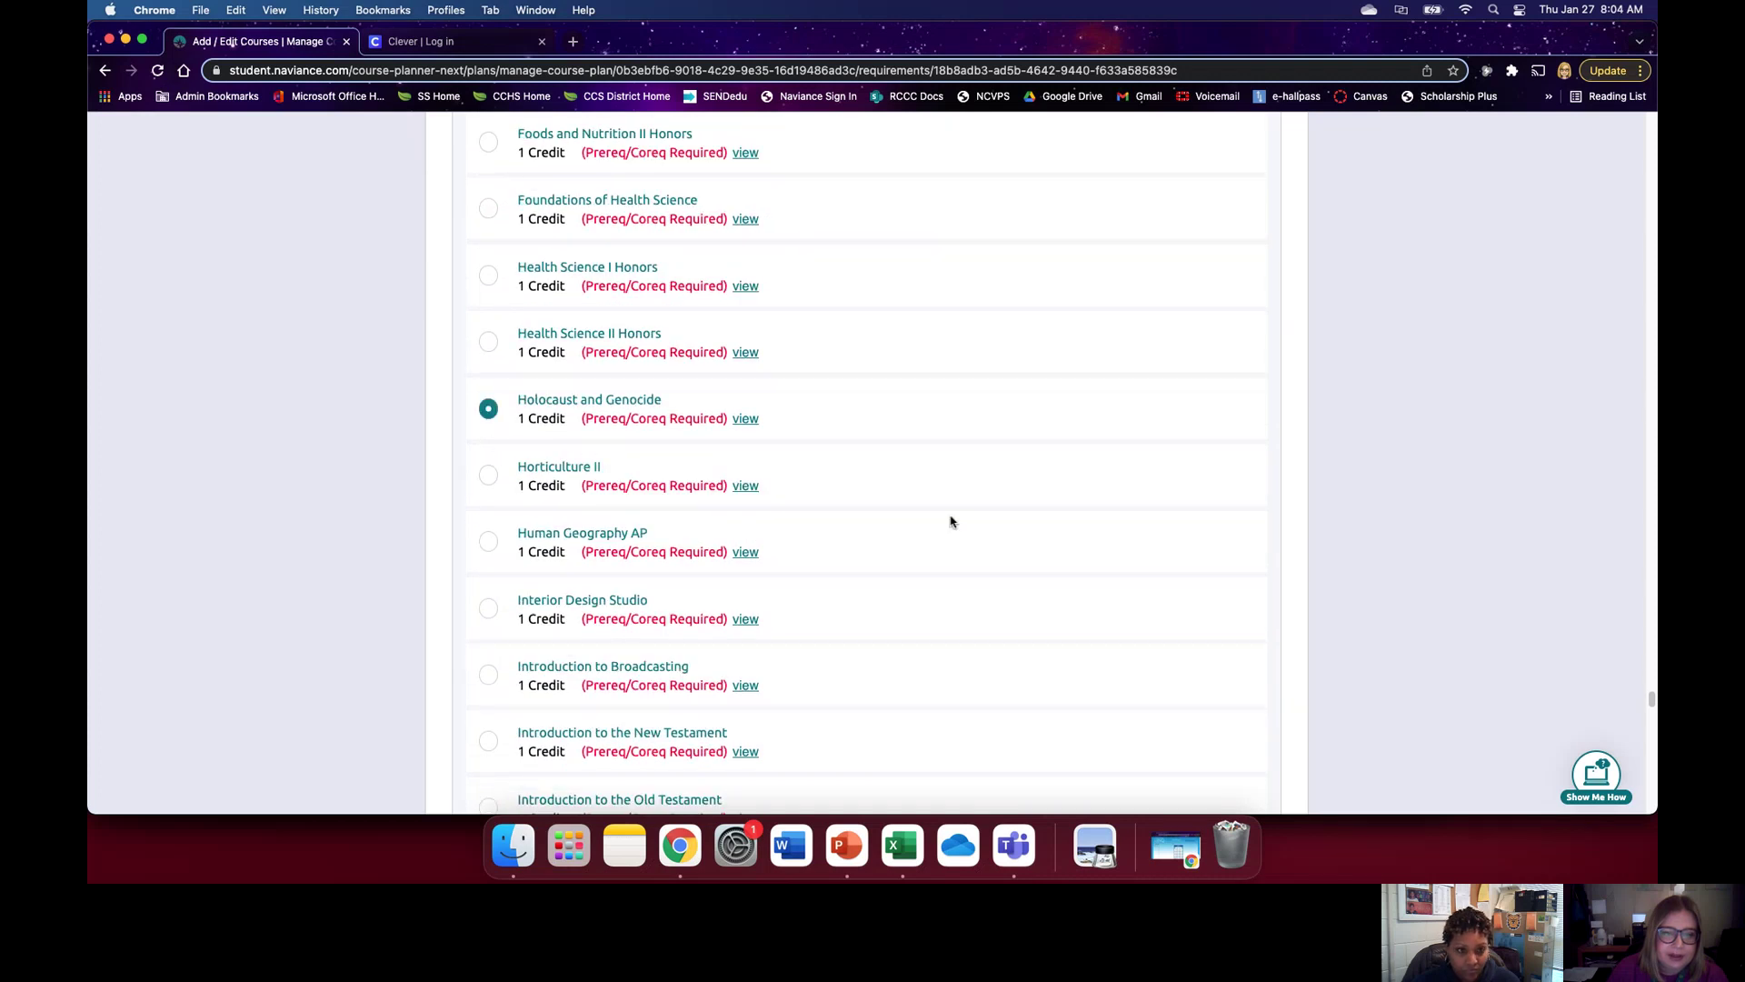
pyautogui.scroll(-20, 951, 521)
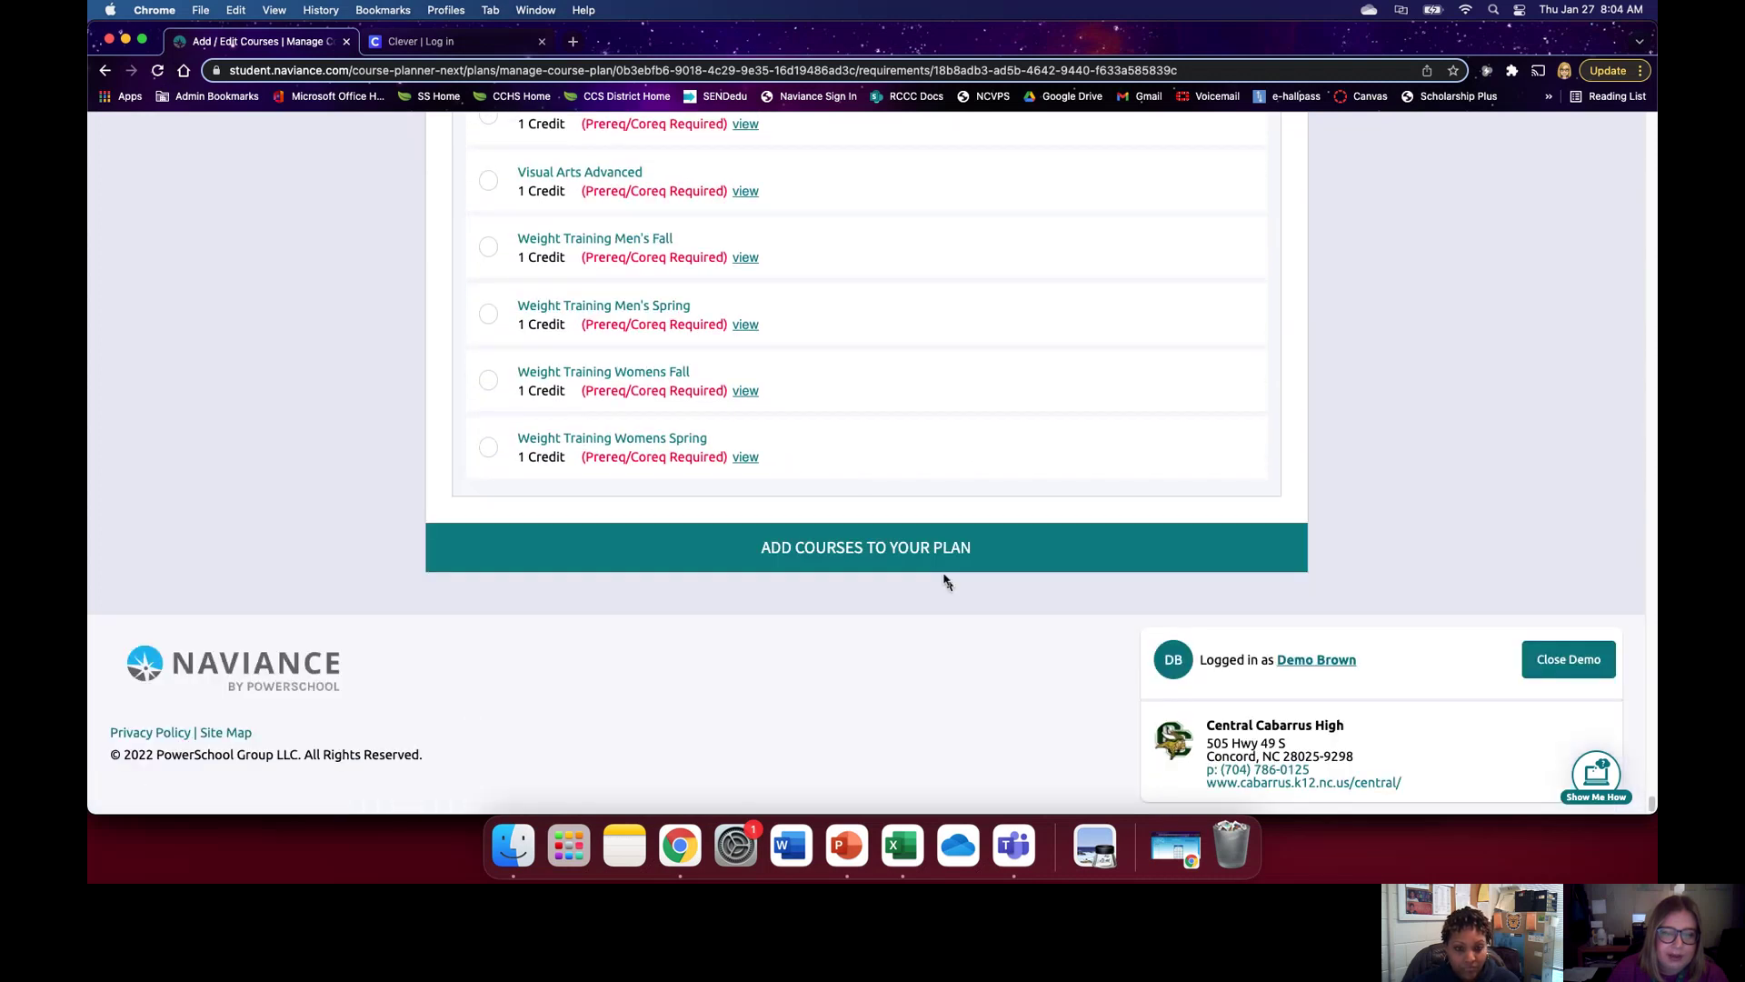
pyautogui.click(939, 554)
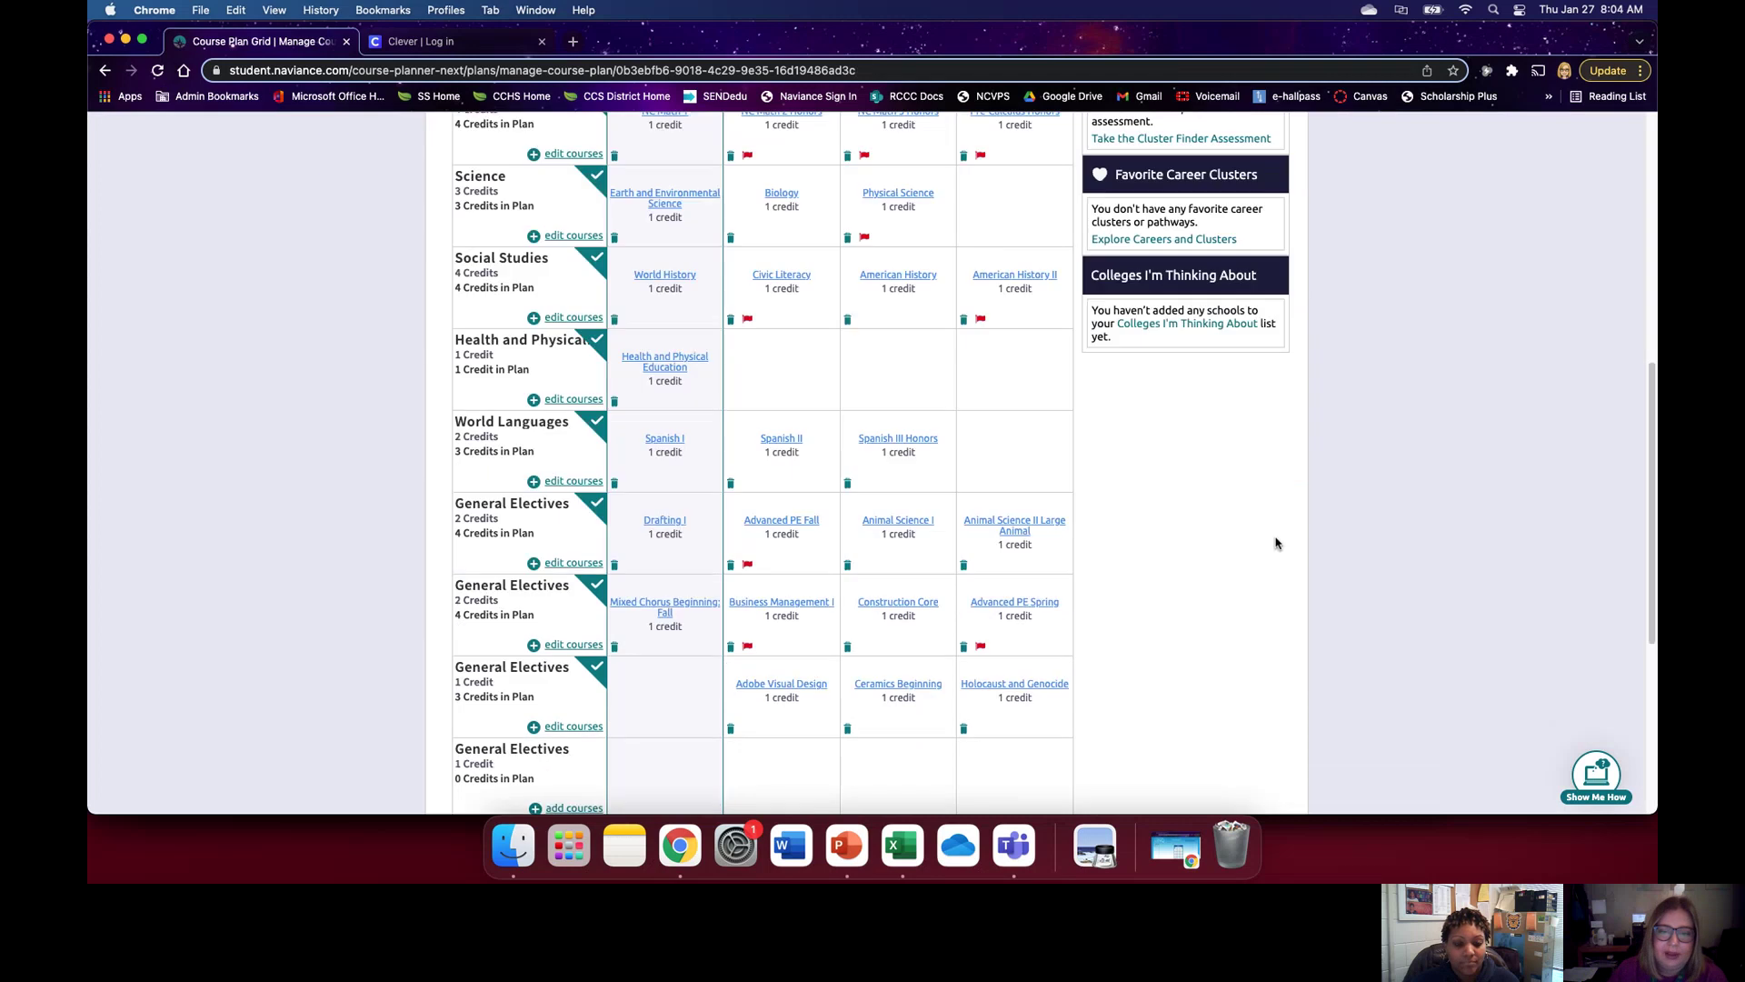
# Step: Review the planned credits per grade and open the course choices of the fourth General Electives requirement
pyautogui.scroll(-3, 1276, 542)
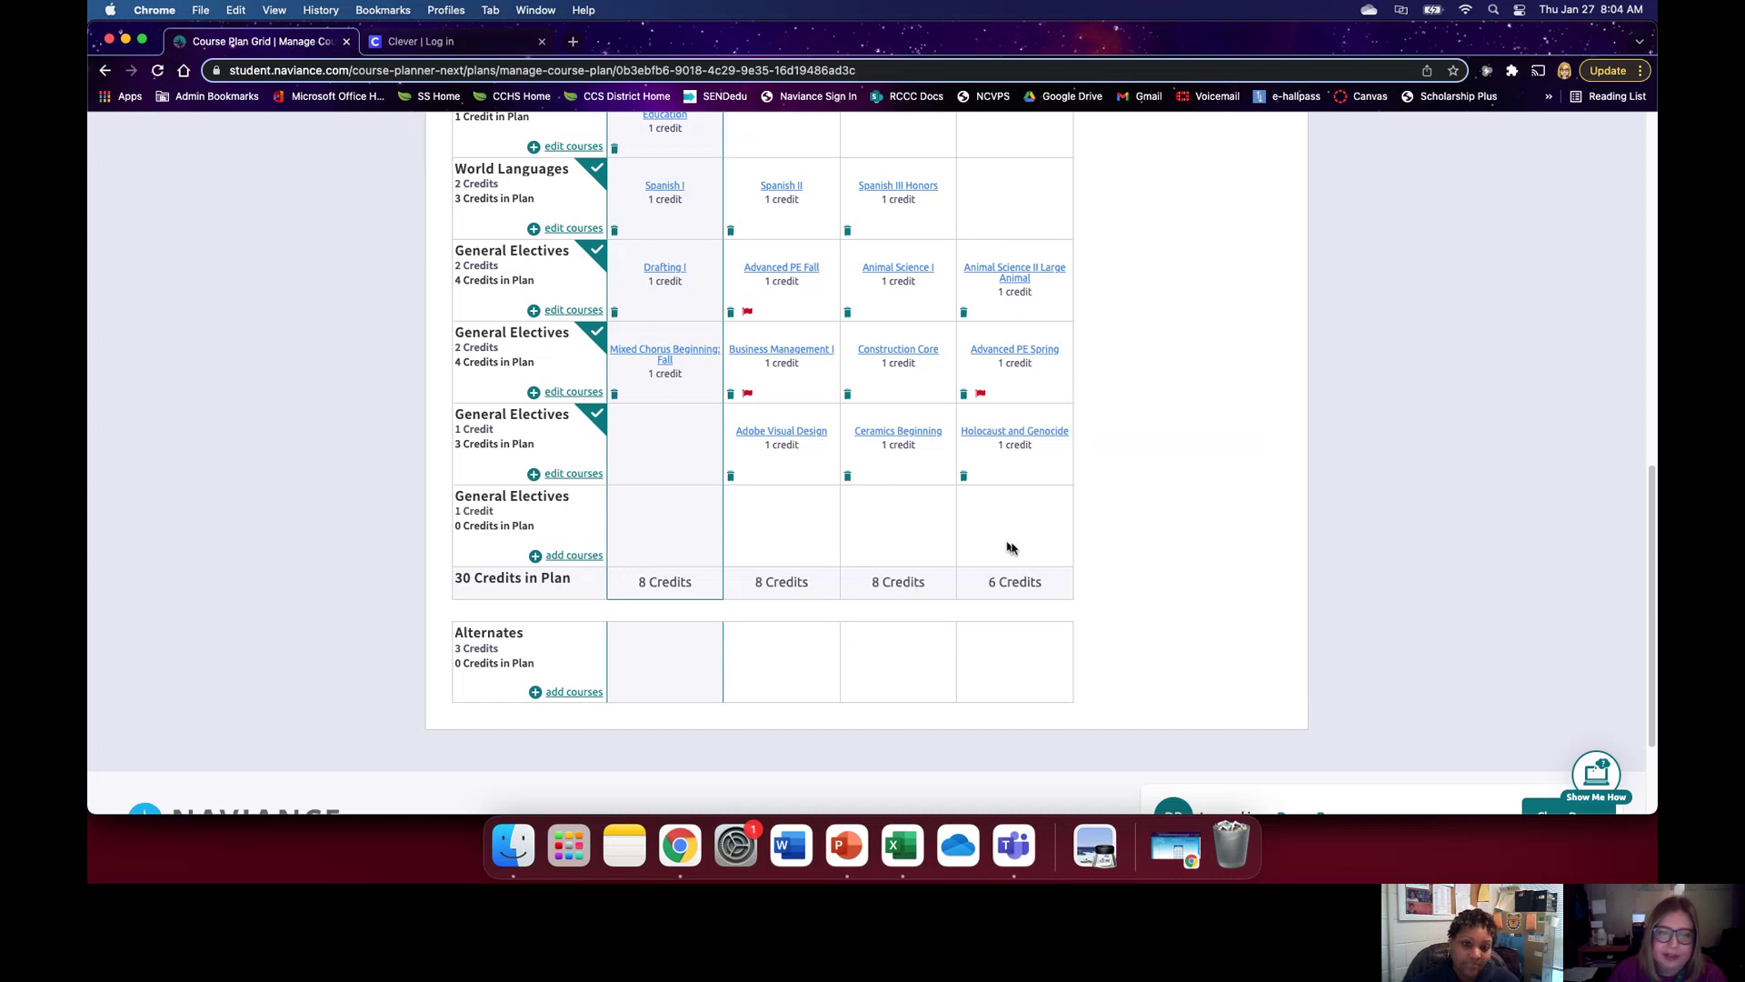
pyautogui.scroll(3, 1027, 547)
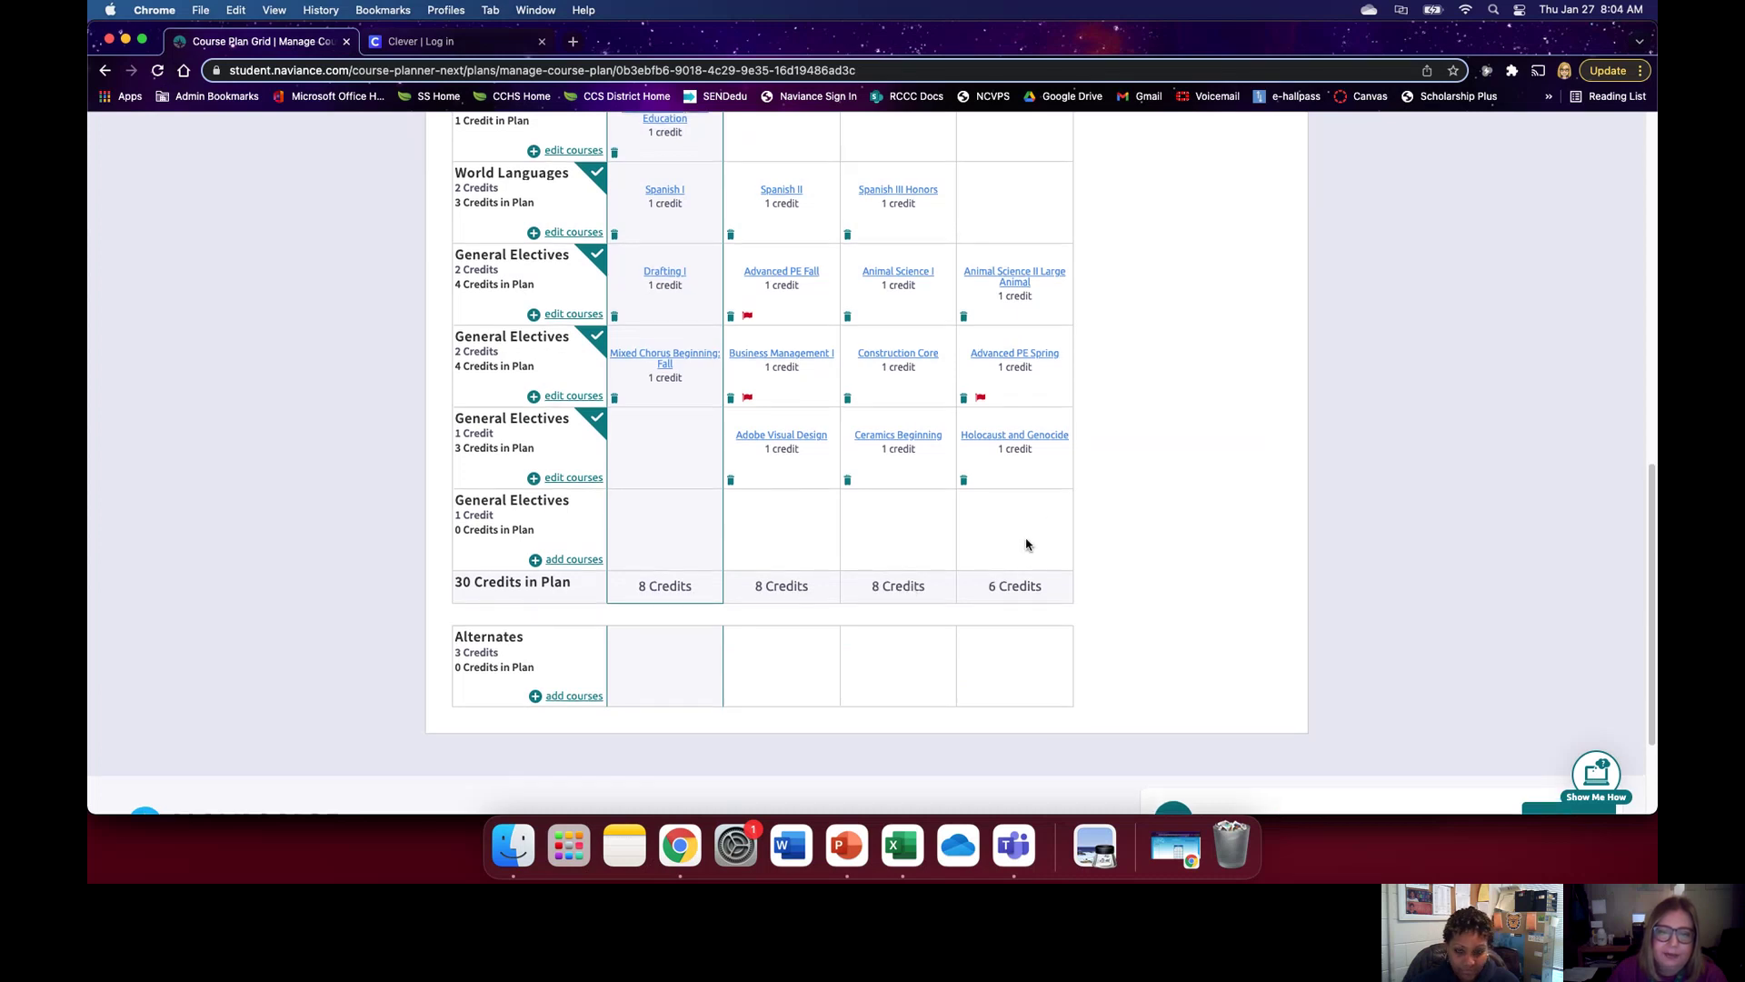
pyautogui.scroll(2, 1026, 544)
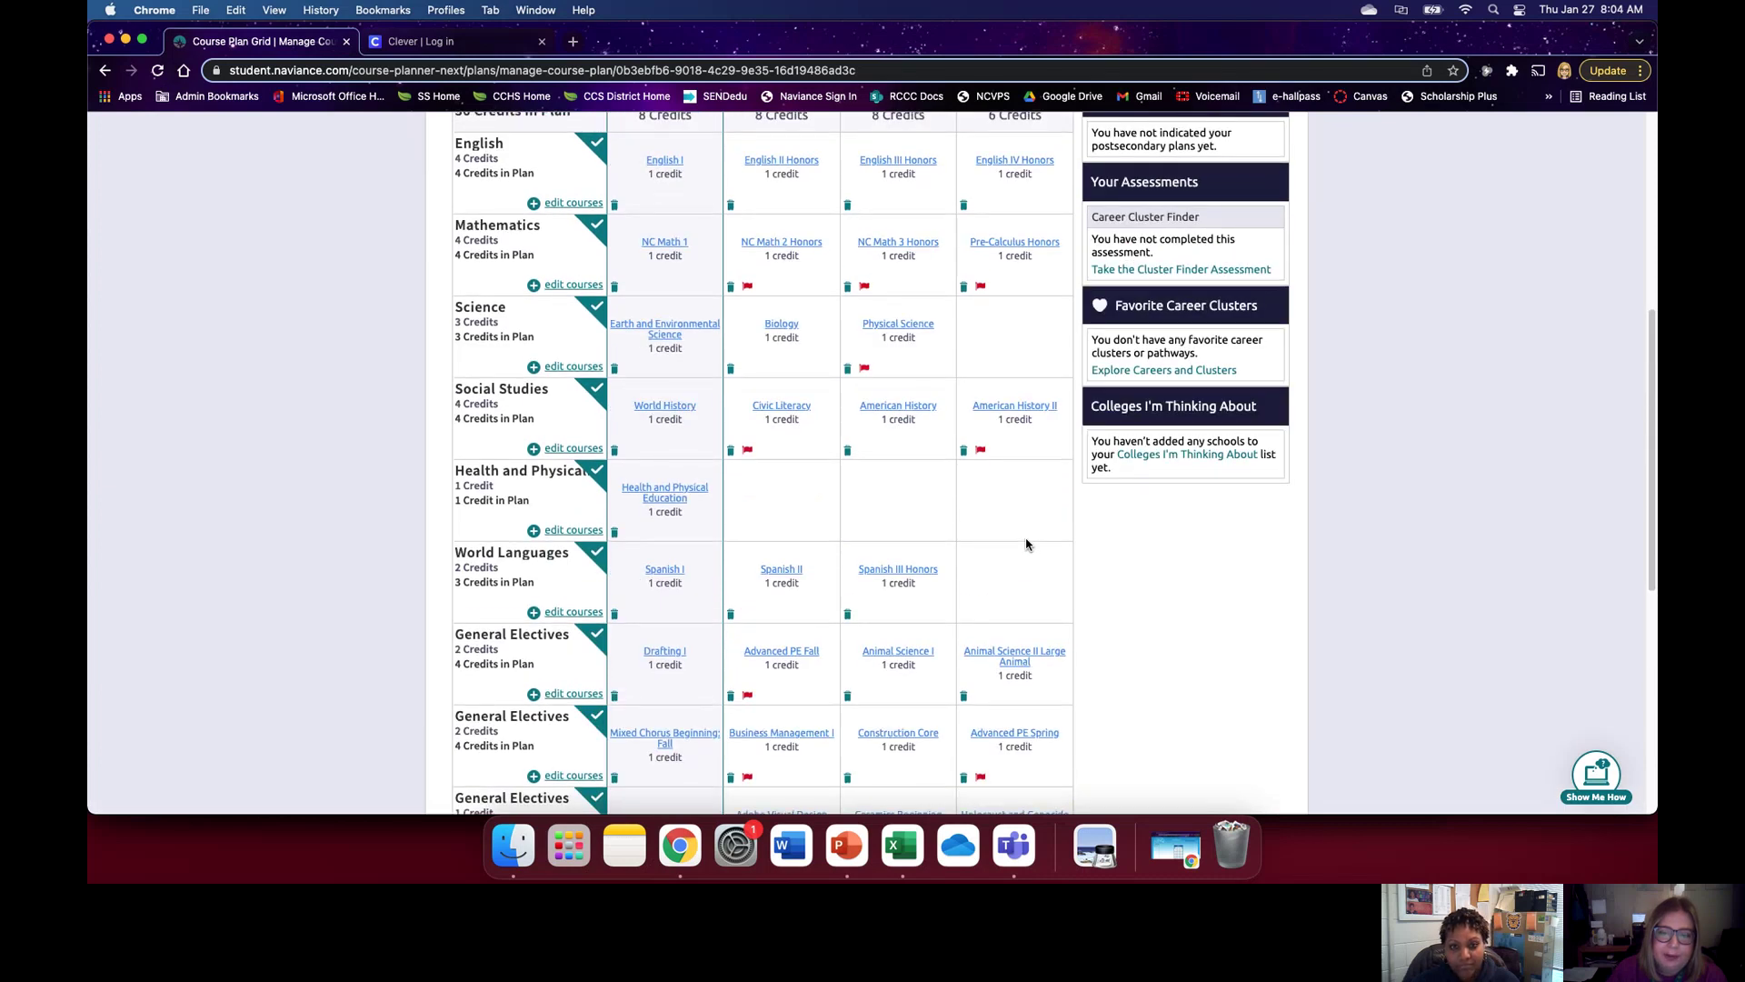
pyautogui.scroll(-5, 1025, 542)
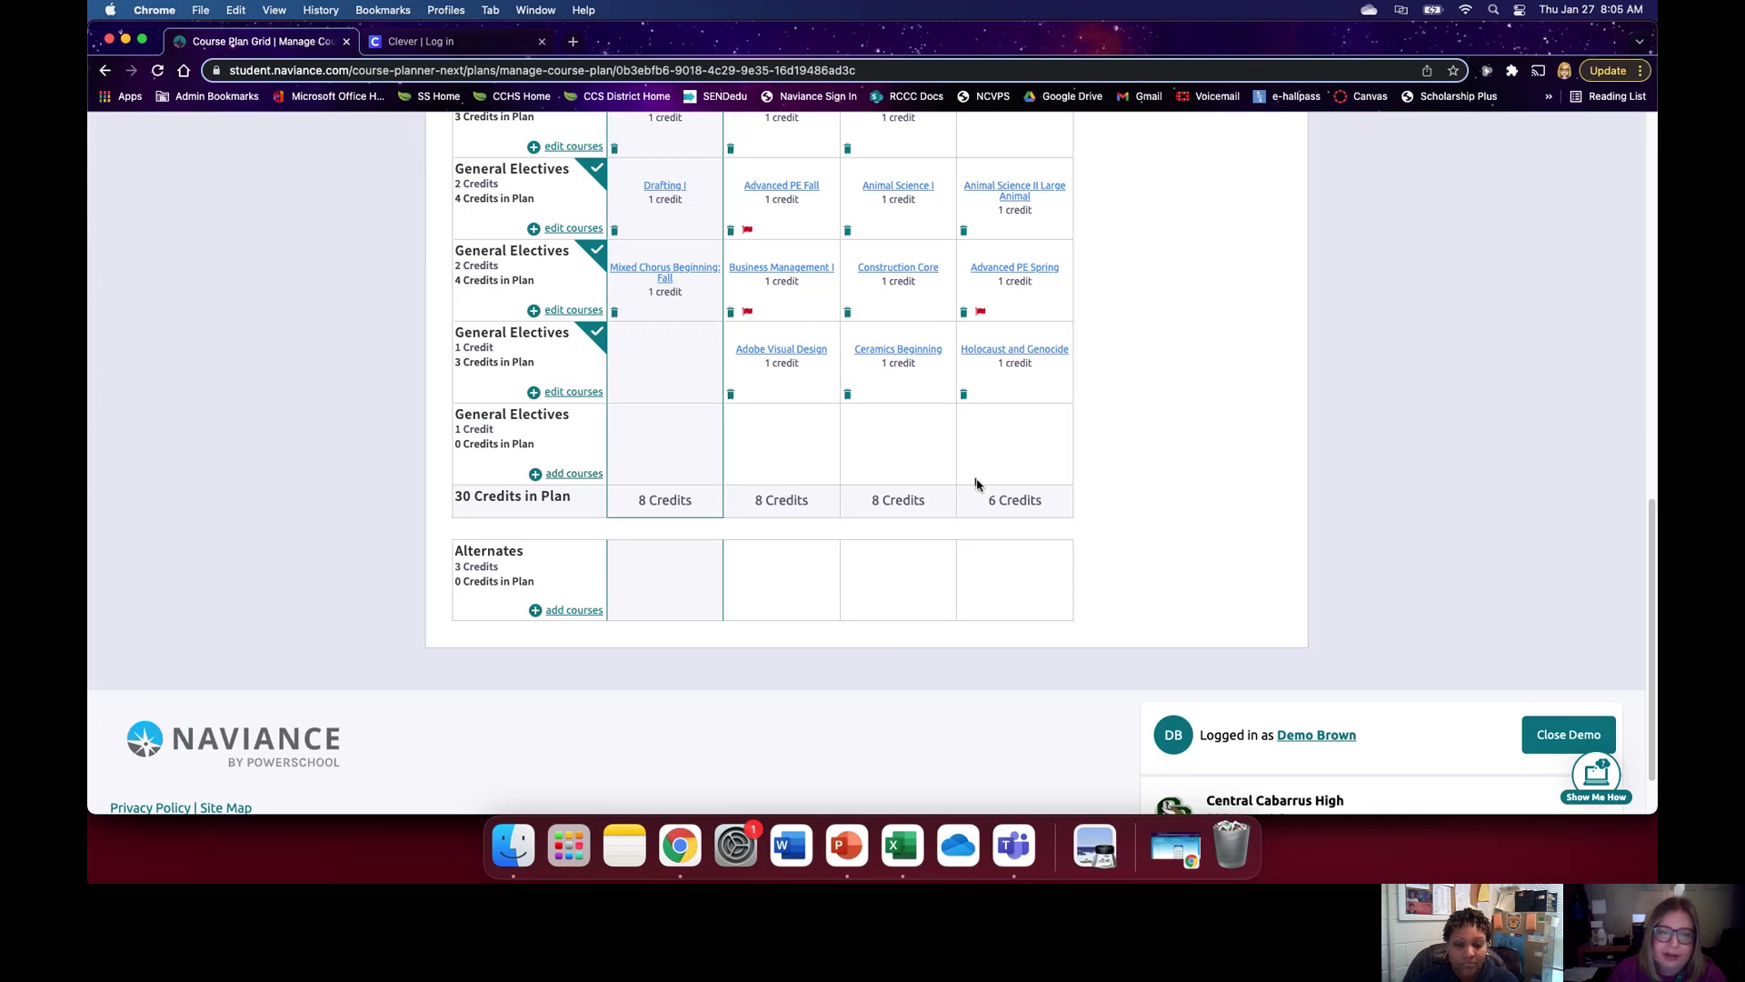
pyautogui.click(574, 474)
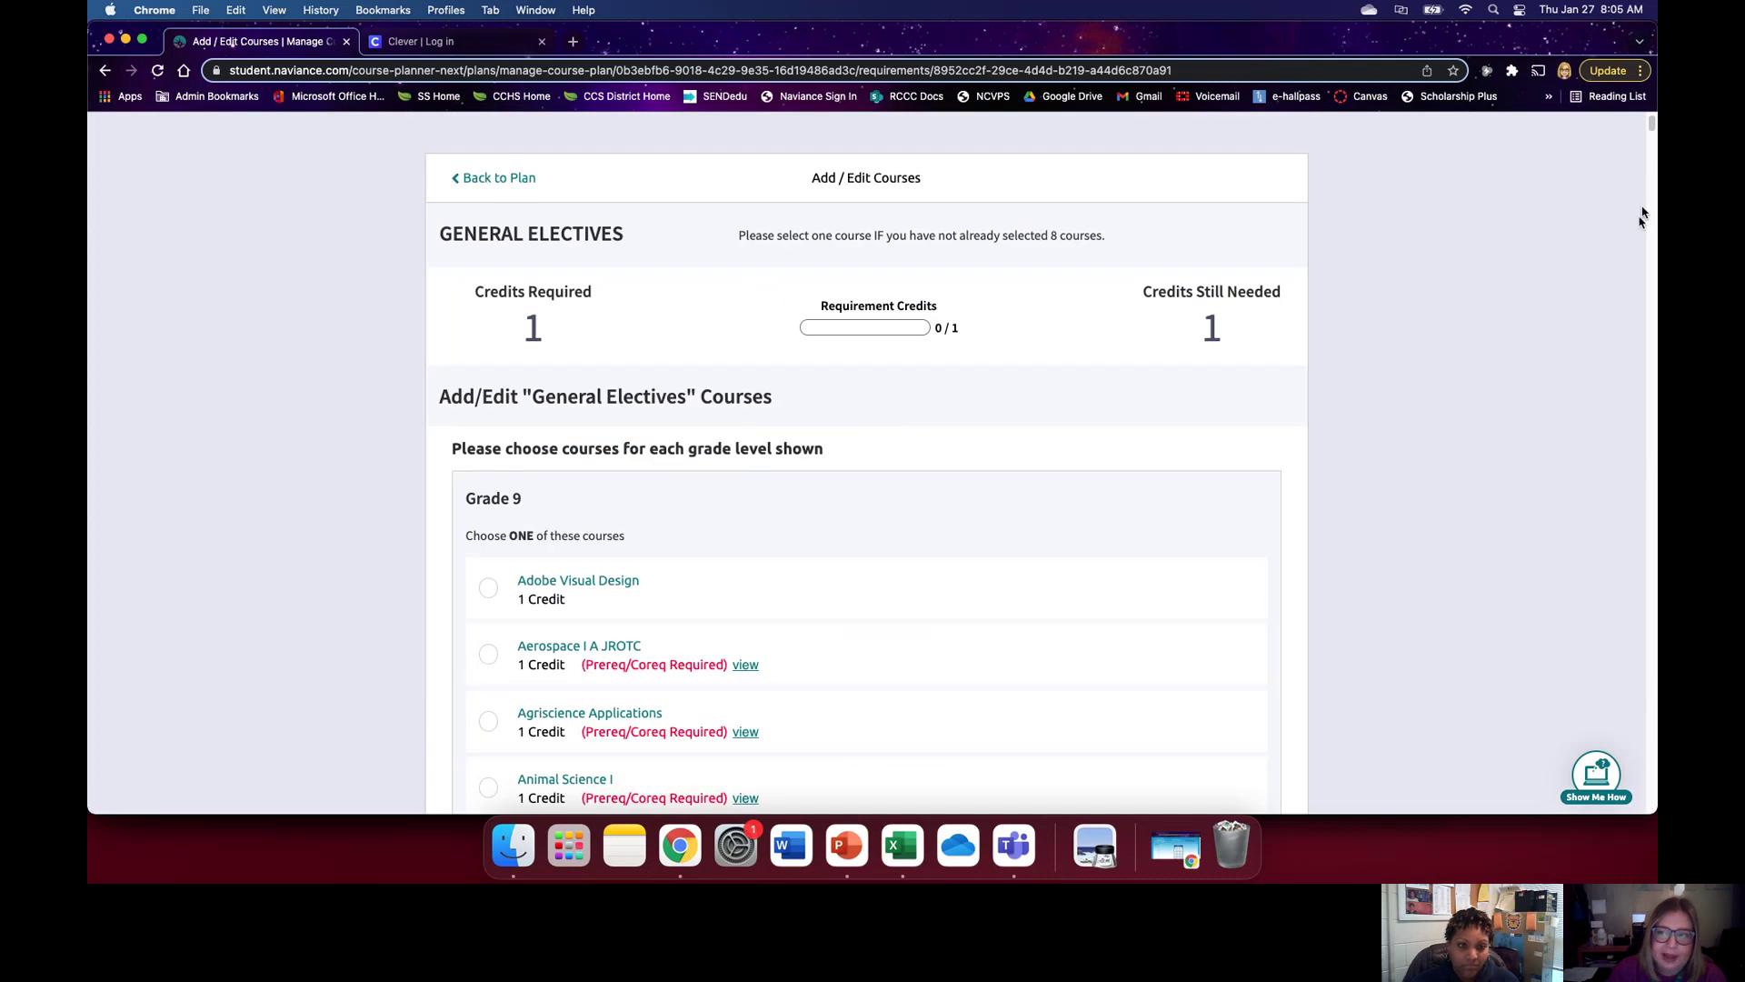
# Step: Select Psychology AP for Grade 12 in the fourth General Electives choices and add it to the plan
pyautogui.moveTo(1653, 127); pyautogui.dragTo(1634, 485)
pyautogui.scroll(5, 1634, 484)
pyautogui.scroll(-20, 1455, 564)
pyautogui.scroll(-8, 1122, 530)
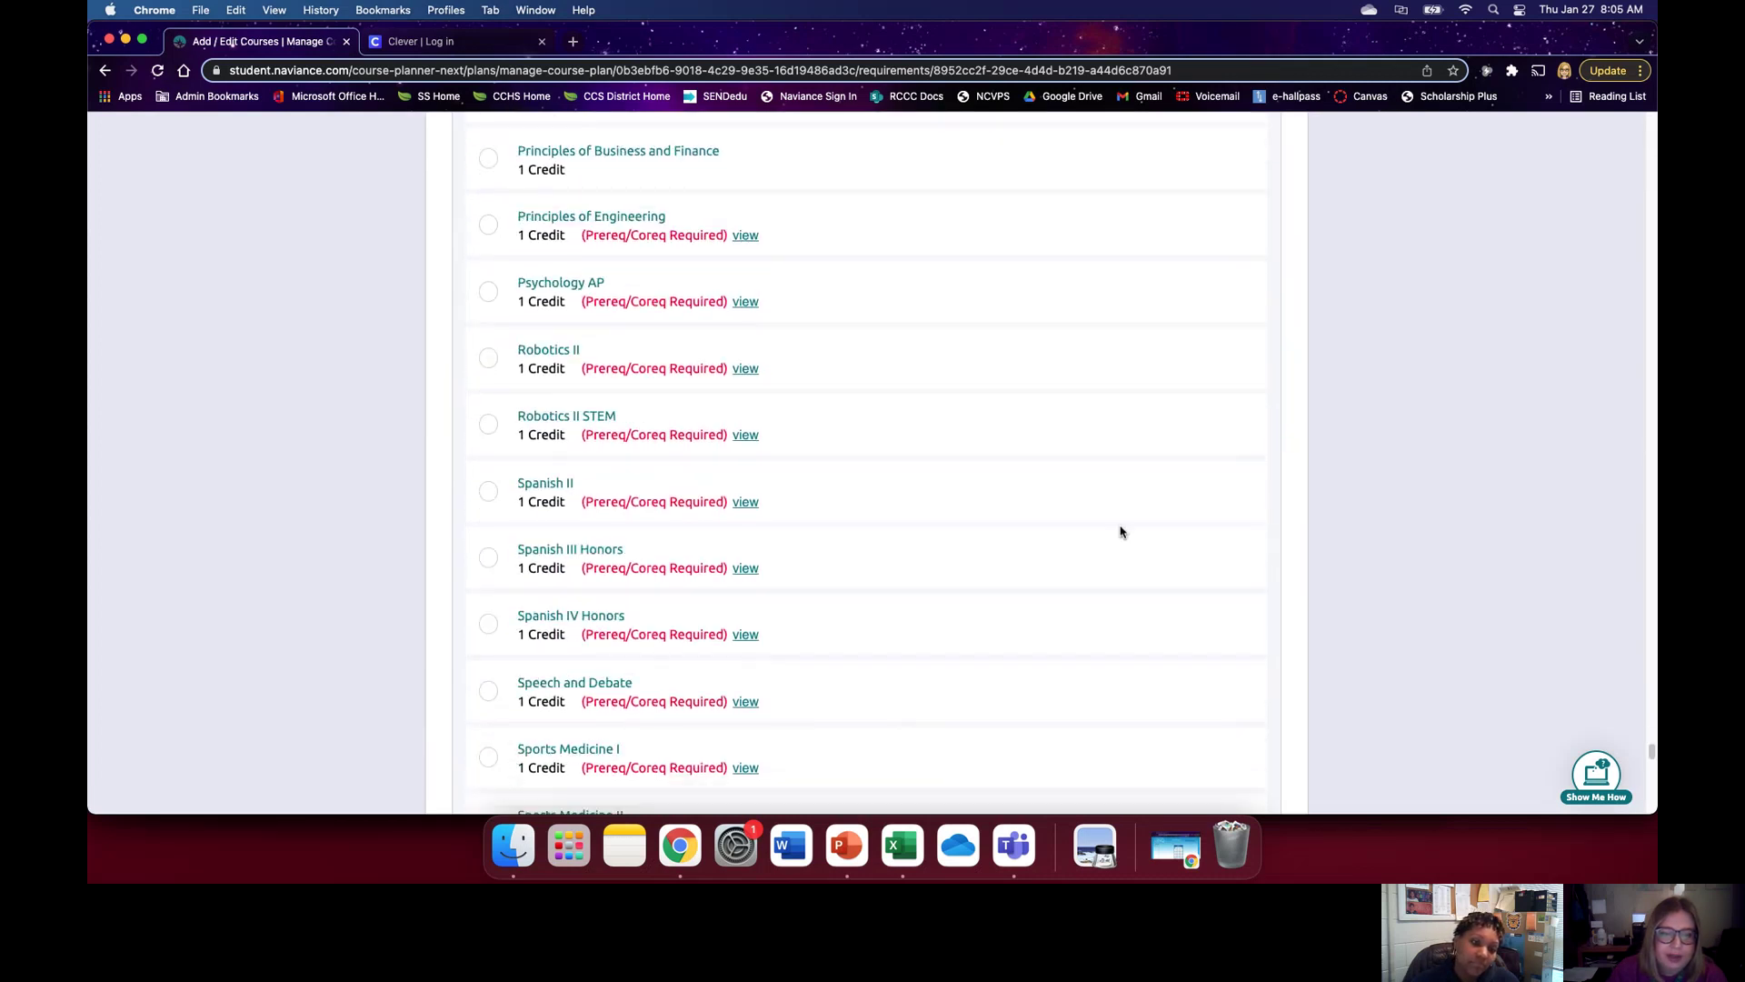
pyautogui.scroll(2, 1052, 508)
pyautogui.scroll(2, 1053, 508)
pyautogui.click(490, 286)
pyautogui.scroll(-15, 936, 406)
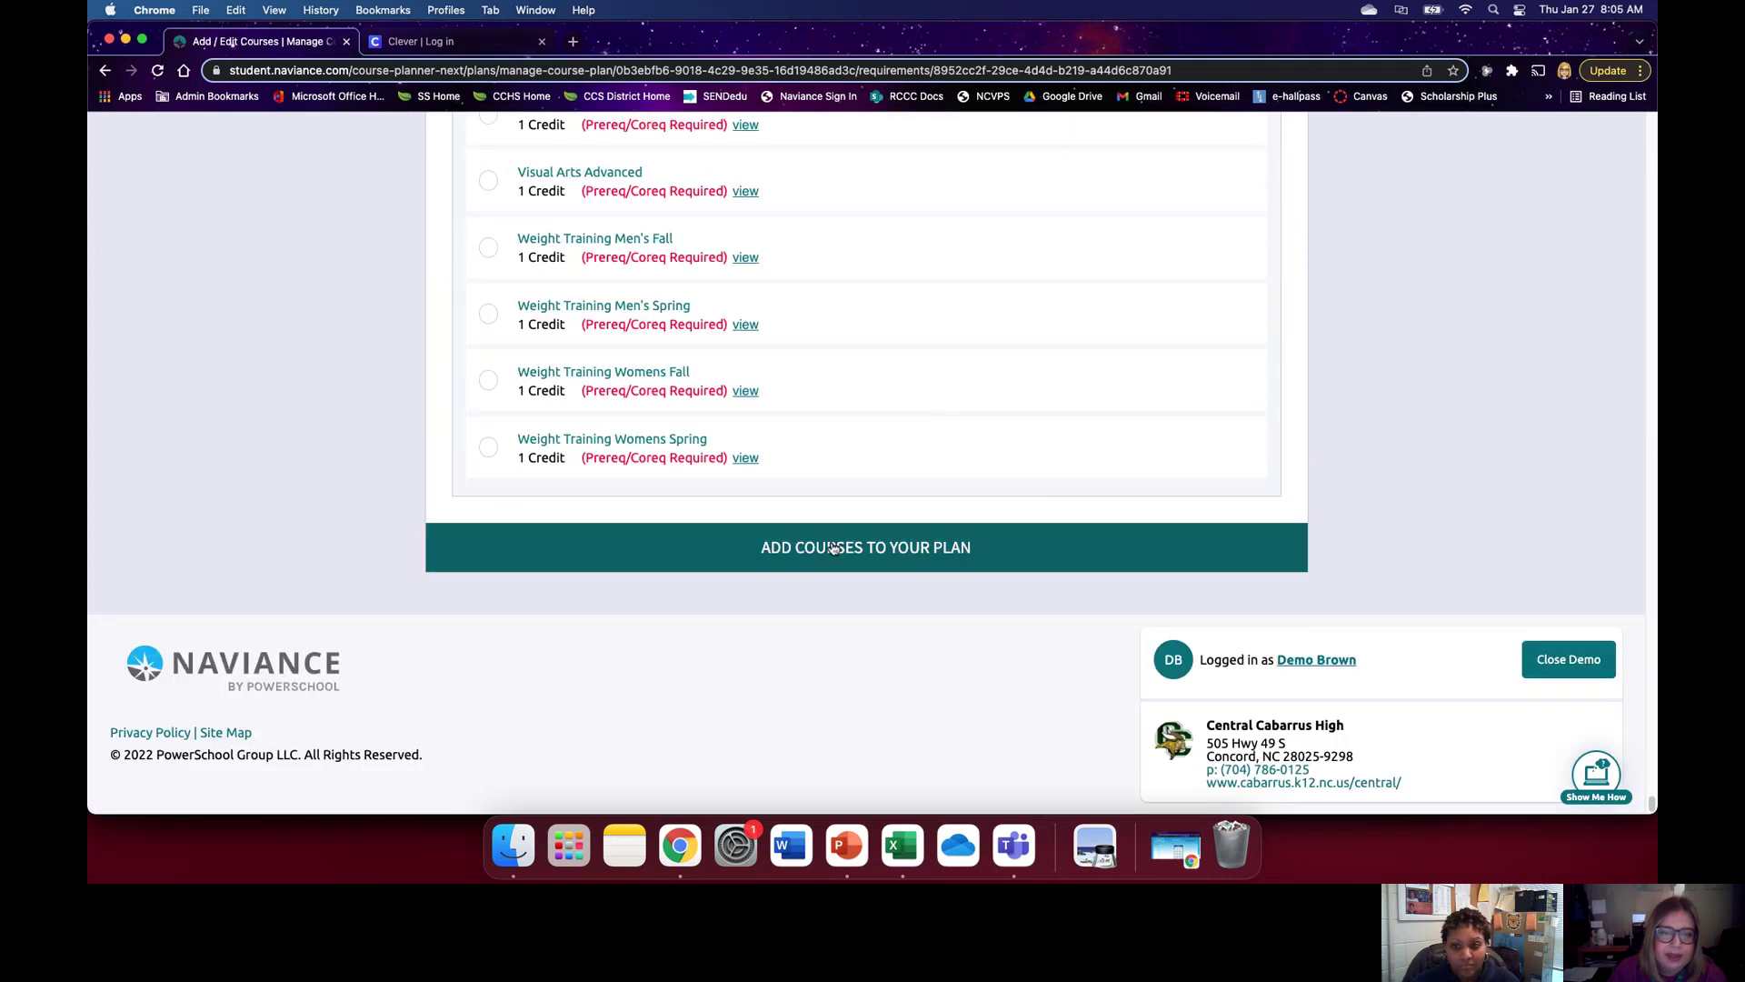
pyautogui.click(927, 547)
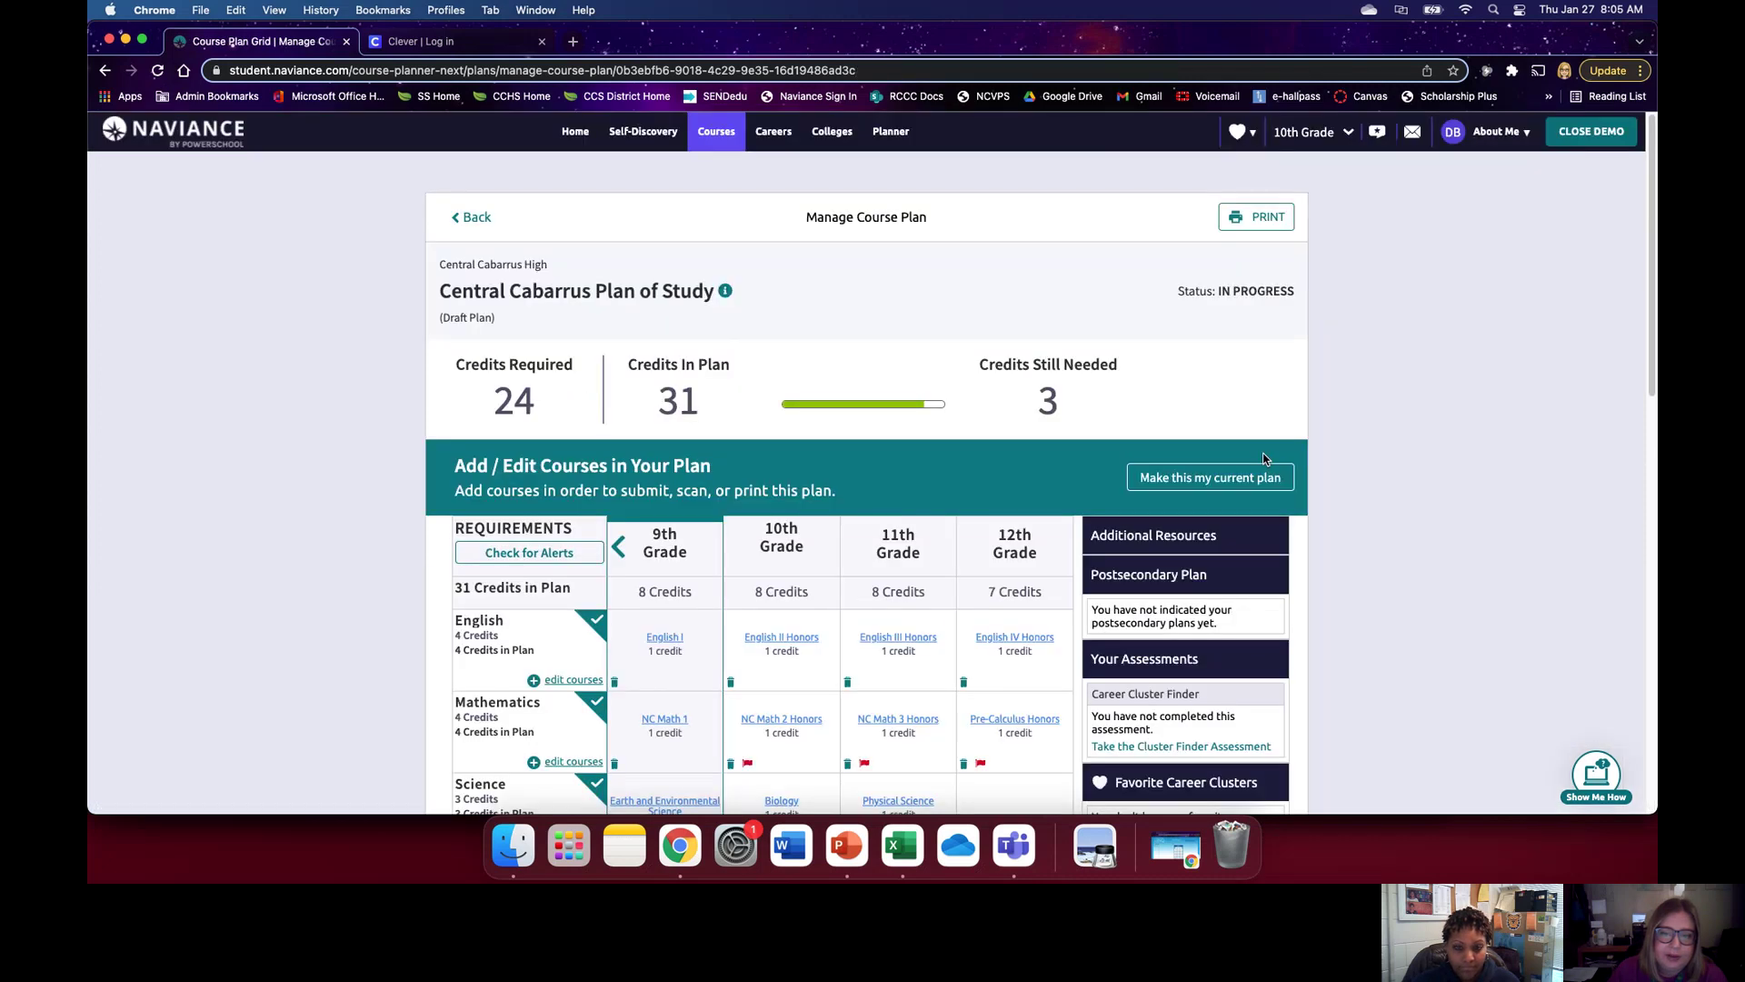
# Step: Check the Grade 12 credit total, the completed requirement rows and the Alternates requirement in the course plan grid
pyautogui.scroll(-5, 1264, 460)
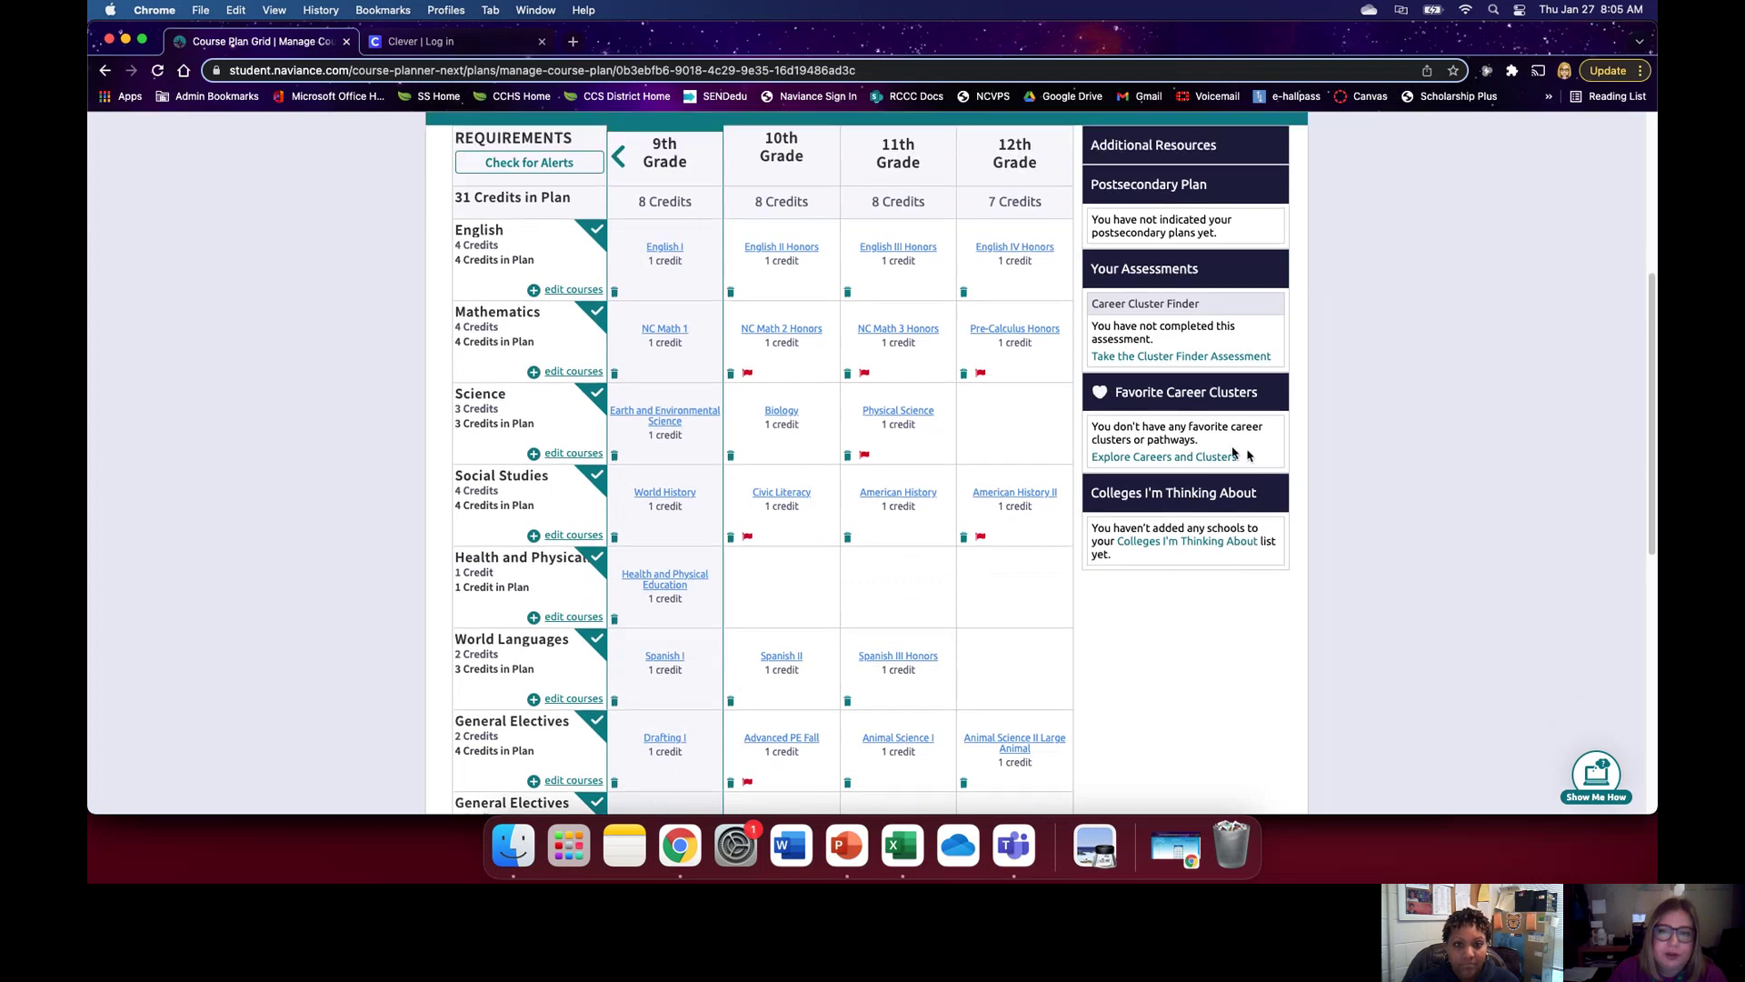
pyautogui.moveTo(990, 202); pyautogui.dragTo(1037, 204)
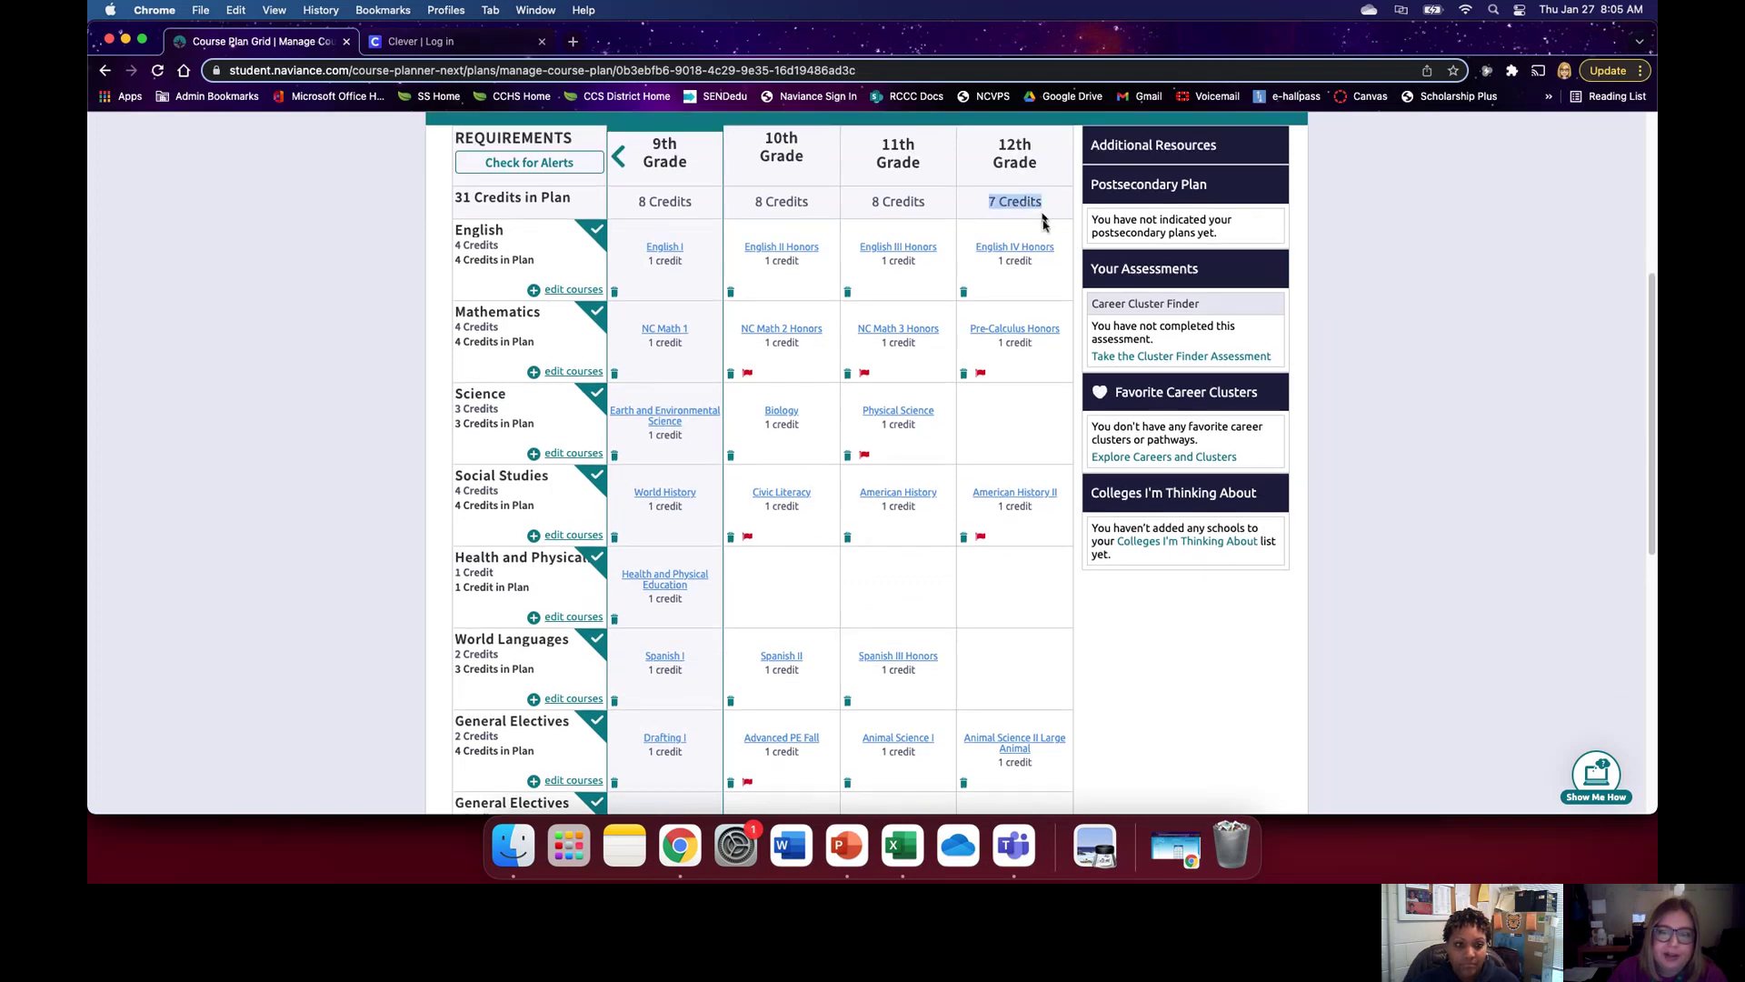
pyautogui.scroll(-5, 1044, 222)
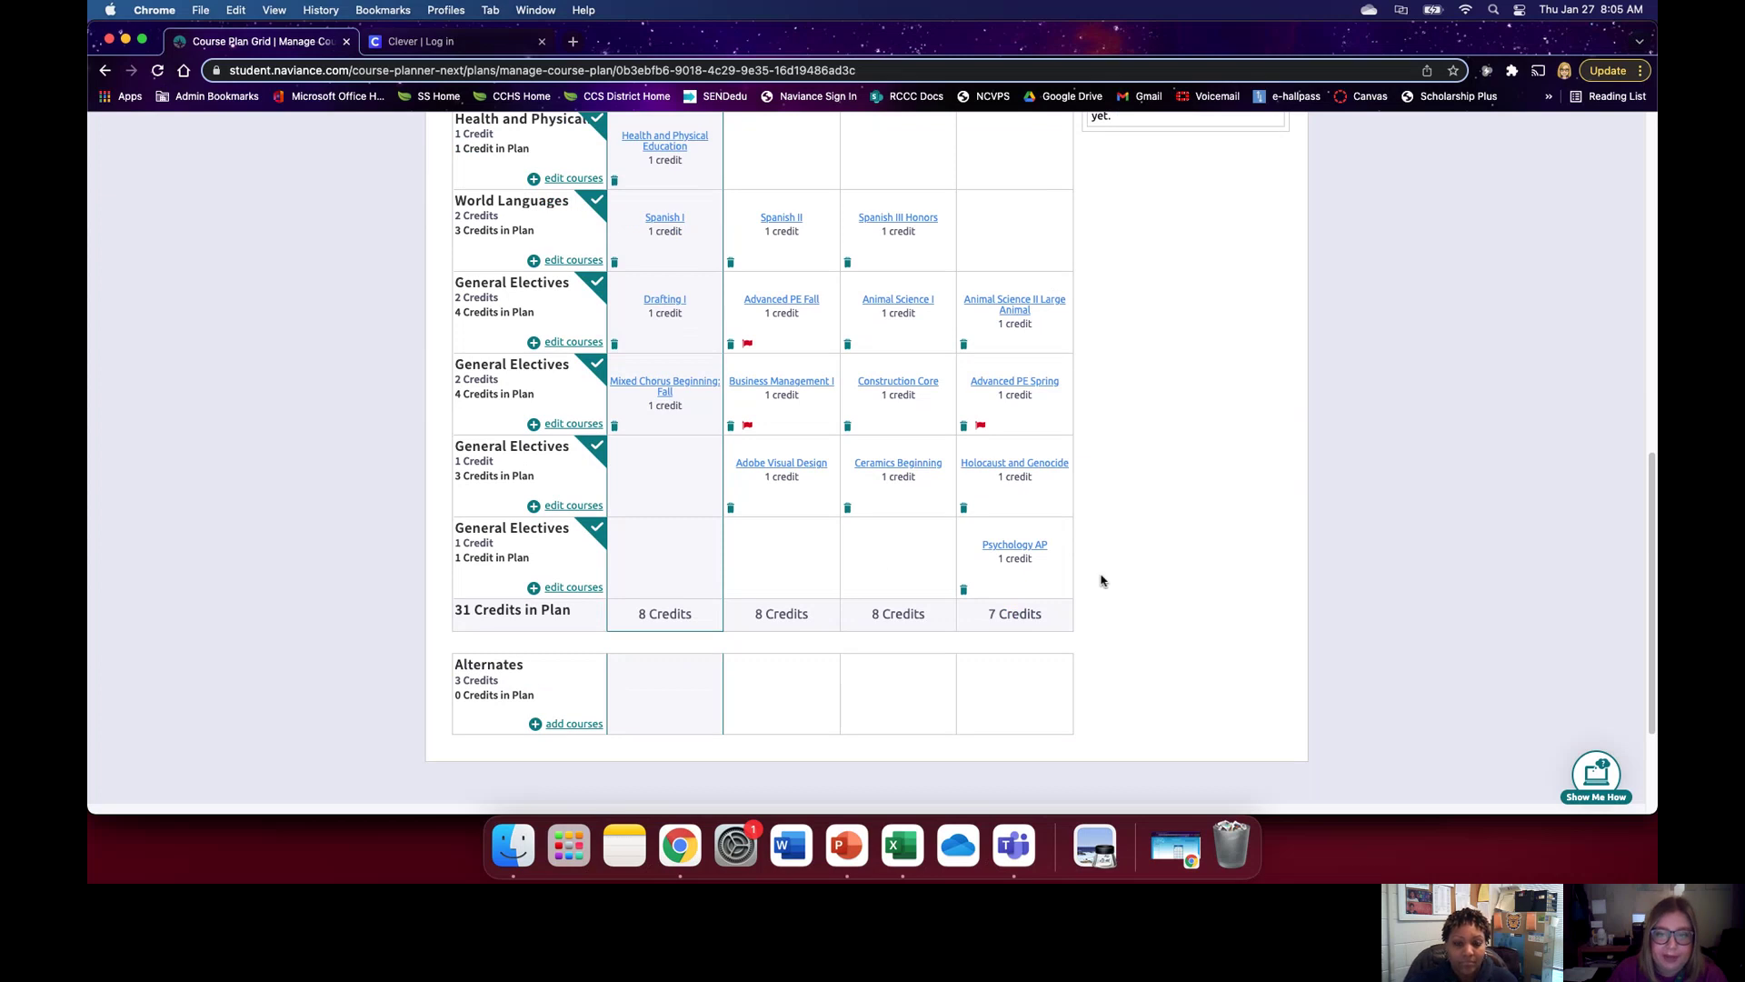
pyautogui.scroll(5, 1101, 580)
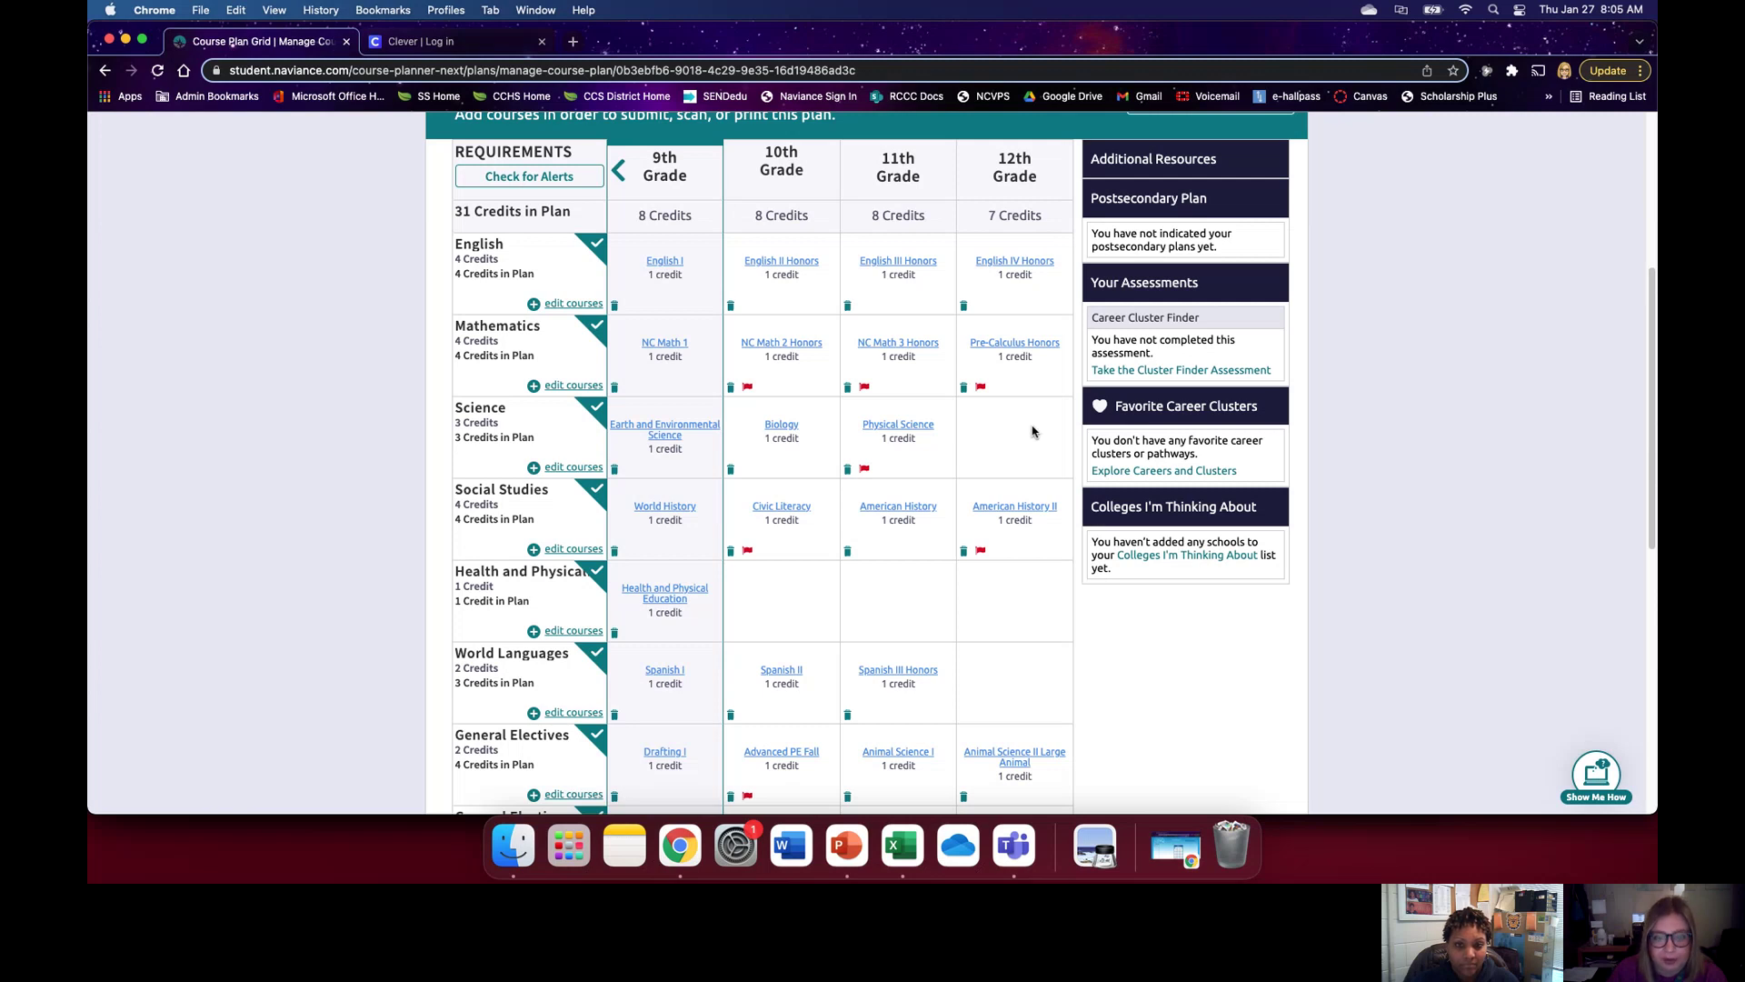
pyautogui.scroll(-10, 1033, 431)
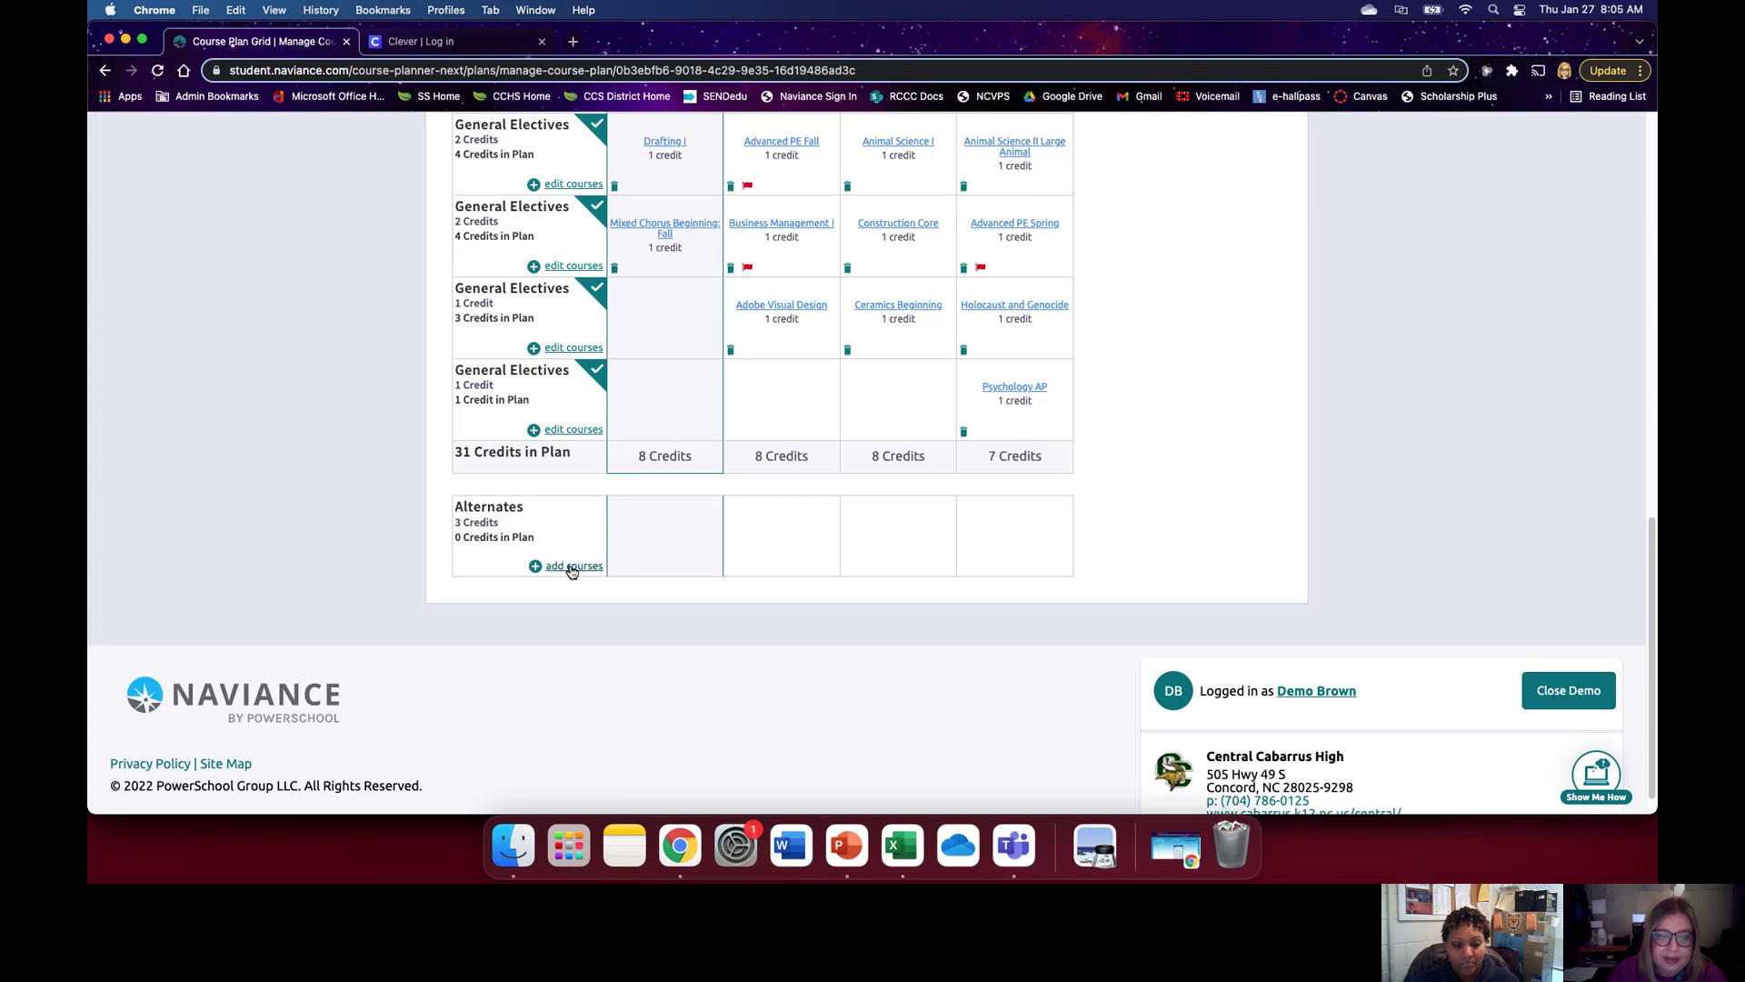
pyautogui.moveTo(458, 507); pyautogui.dragTo(531, 510)
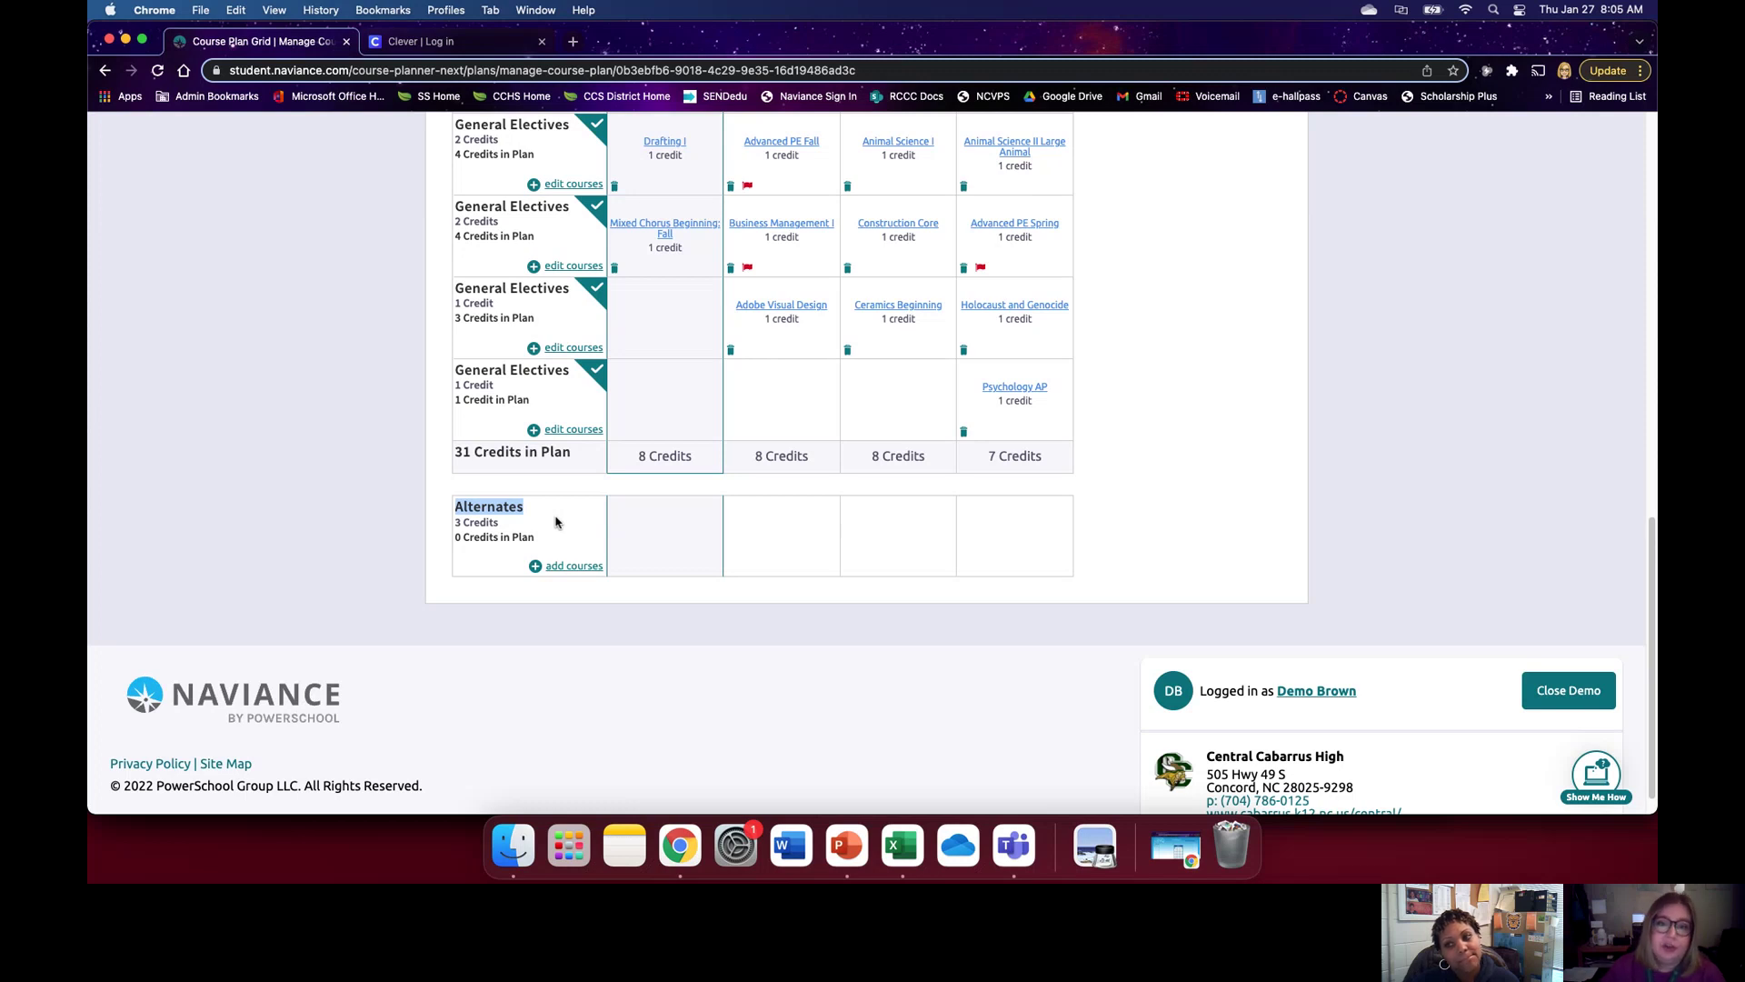
# Step: Open the Alternates course list and select Adobe Digital Design Honors, Agriscience Applications, Advanced PE Spring and Animal Science I Honors
pyautogui.click(573, 567)
pyautogui.click(523, 655)
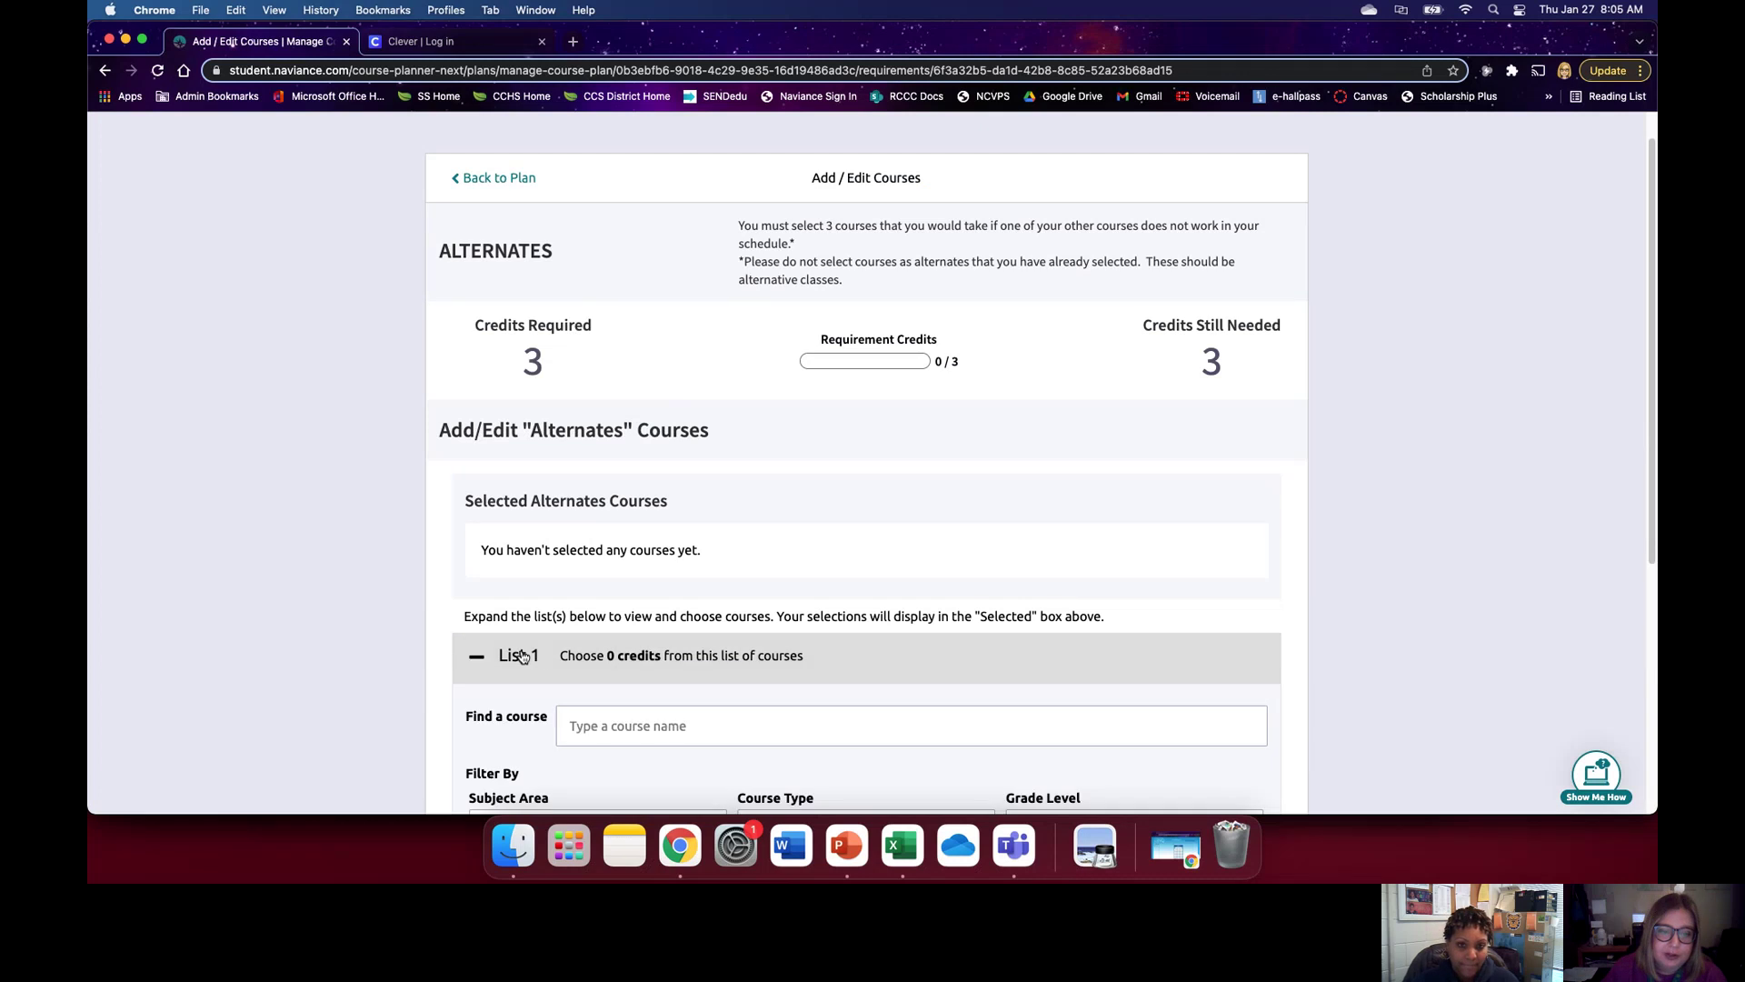
pyautogui.scroll(-6, 857, 520)
pyautogui.scroll(-1, 857, 523)
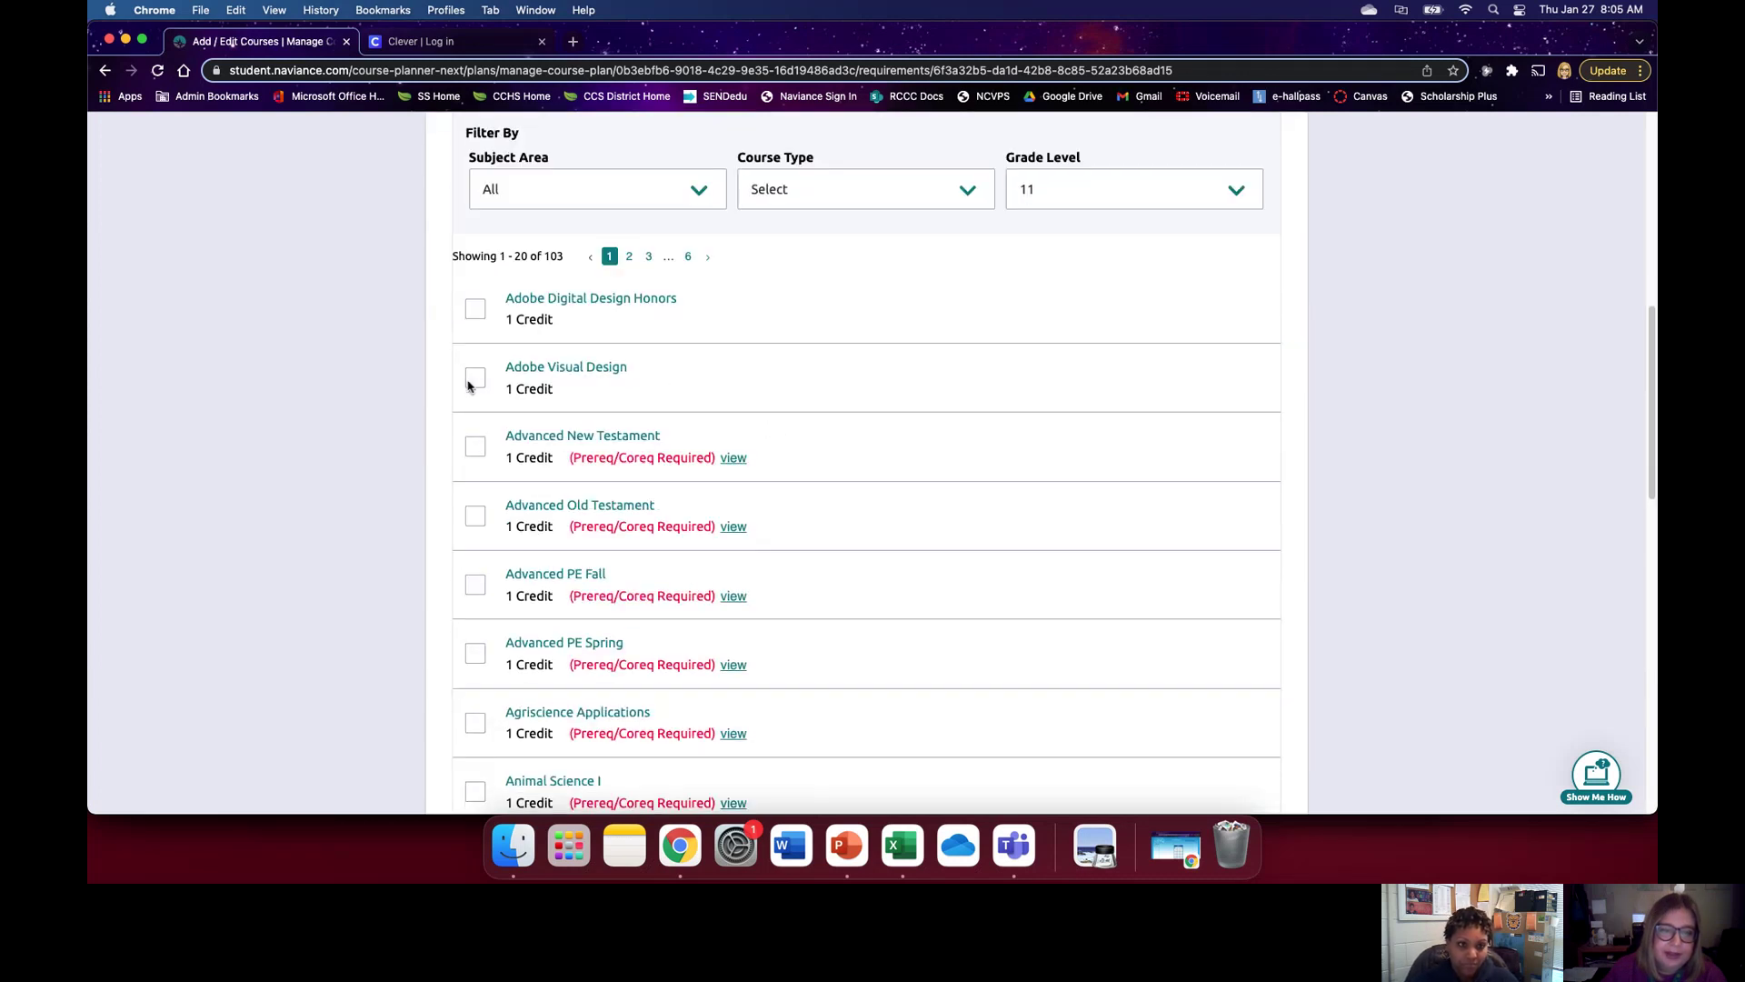
pyautogui.click(476, 308)
pyautogui.scroll(-3, 868, 405)
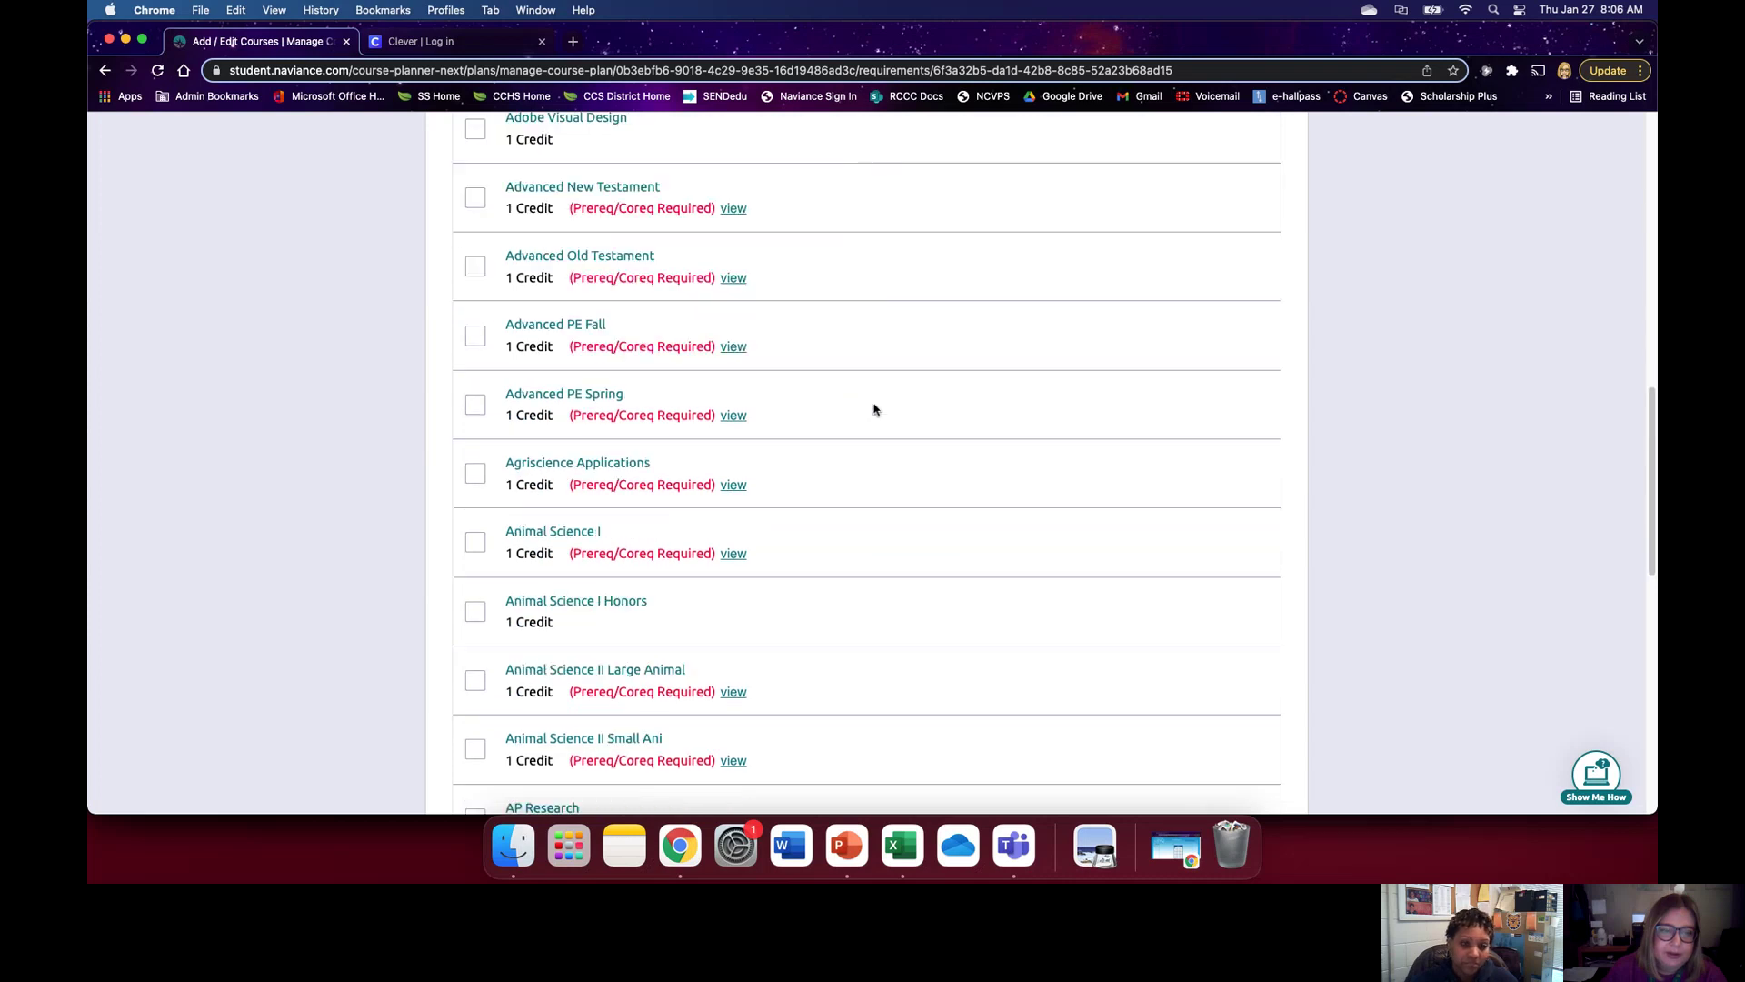
pyautogui.scroll(-1, 874, 409)
pyautogui.click(476, 418)
pyautogui.click(475, 349)
pyautogui.scroll(-2, 822, 436)
pyautogui.click(476, 360)
# Step: Add the selected Alternates courses to the plan, keeping Grade 11 for each of them
pyautogui.scroll(7, 915, 401)
pyautogui.scroll(5, 917, 407)
pyautogui.scroll(5, 962, 305)
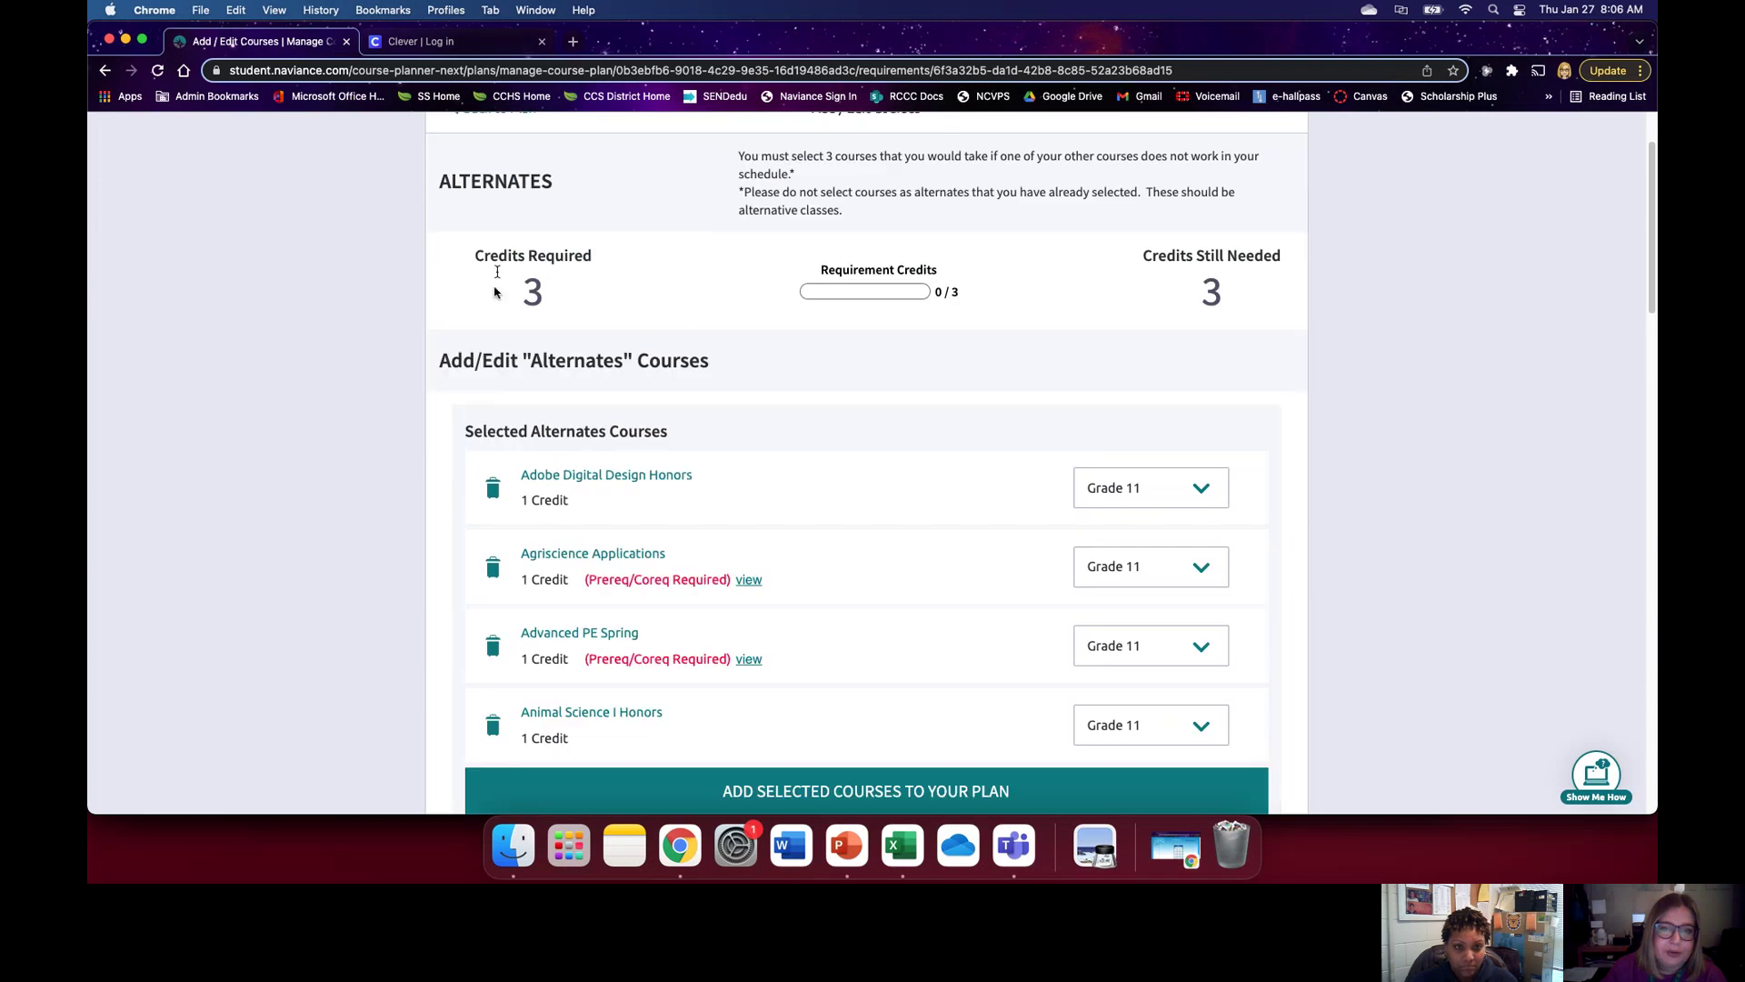
pyautogui.scroll(-1, 892, 685)
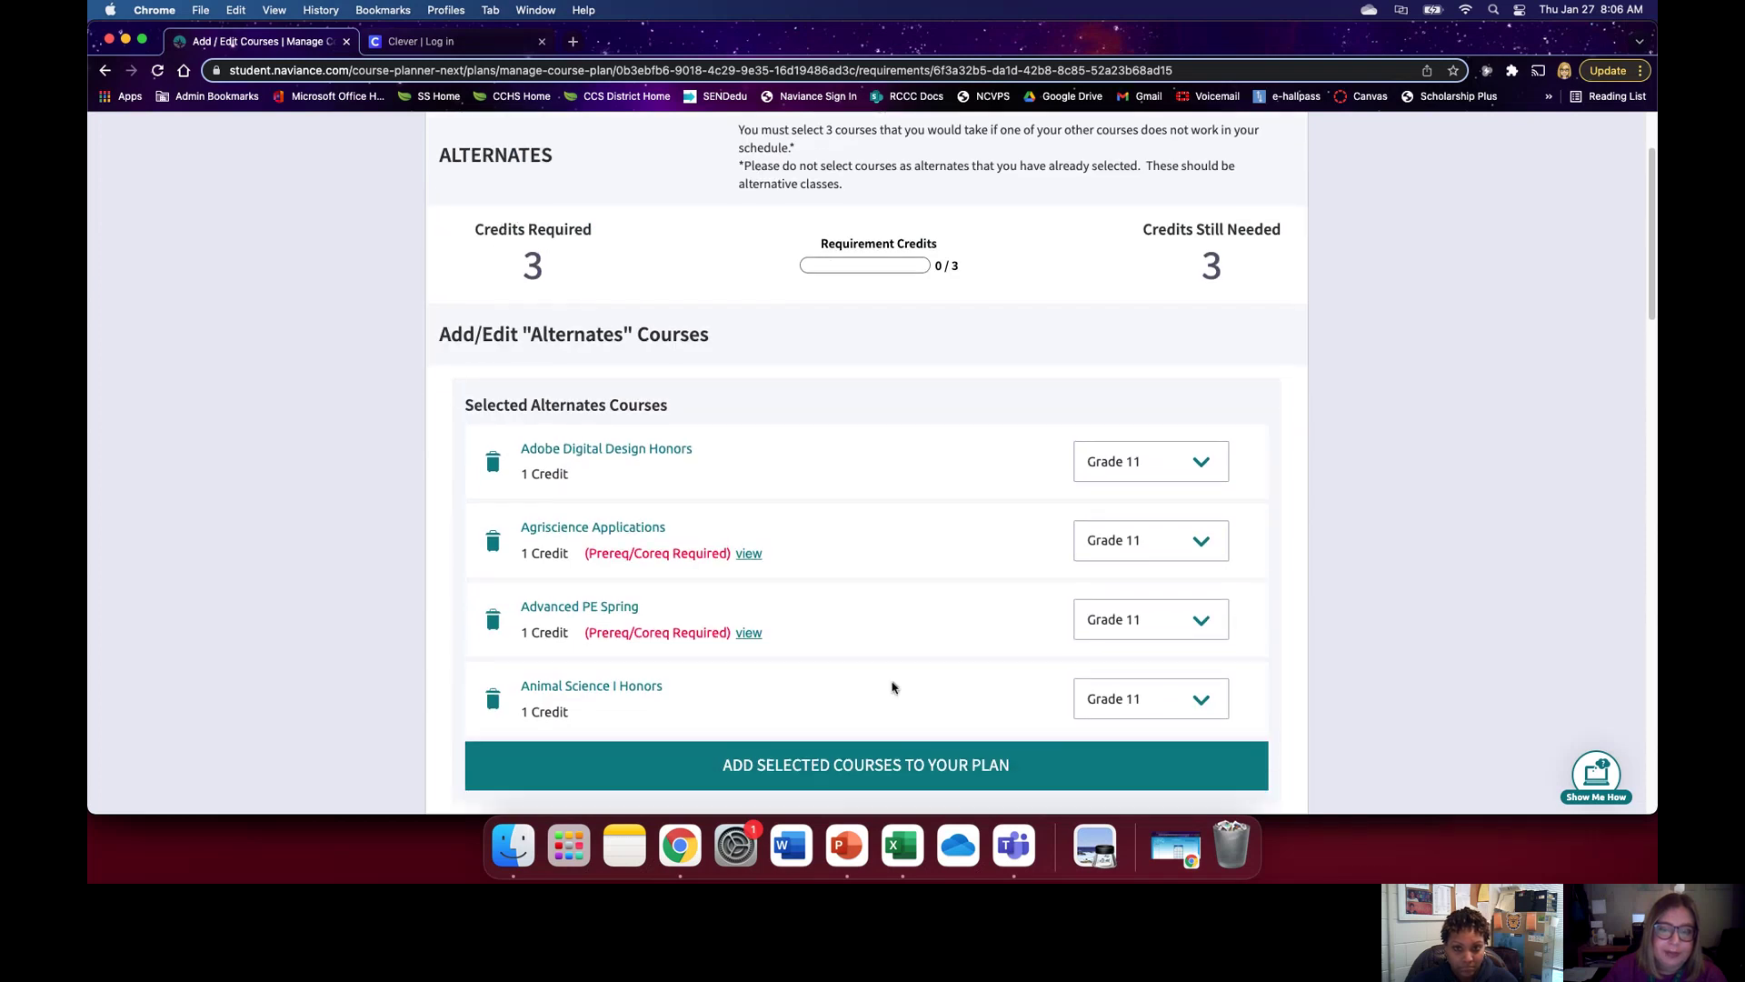
pyautogui.click(875, 762)
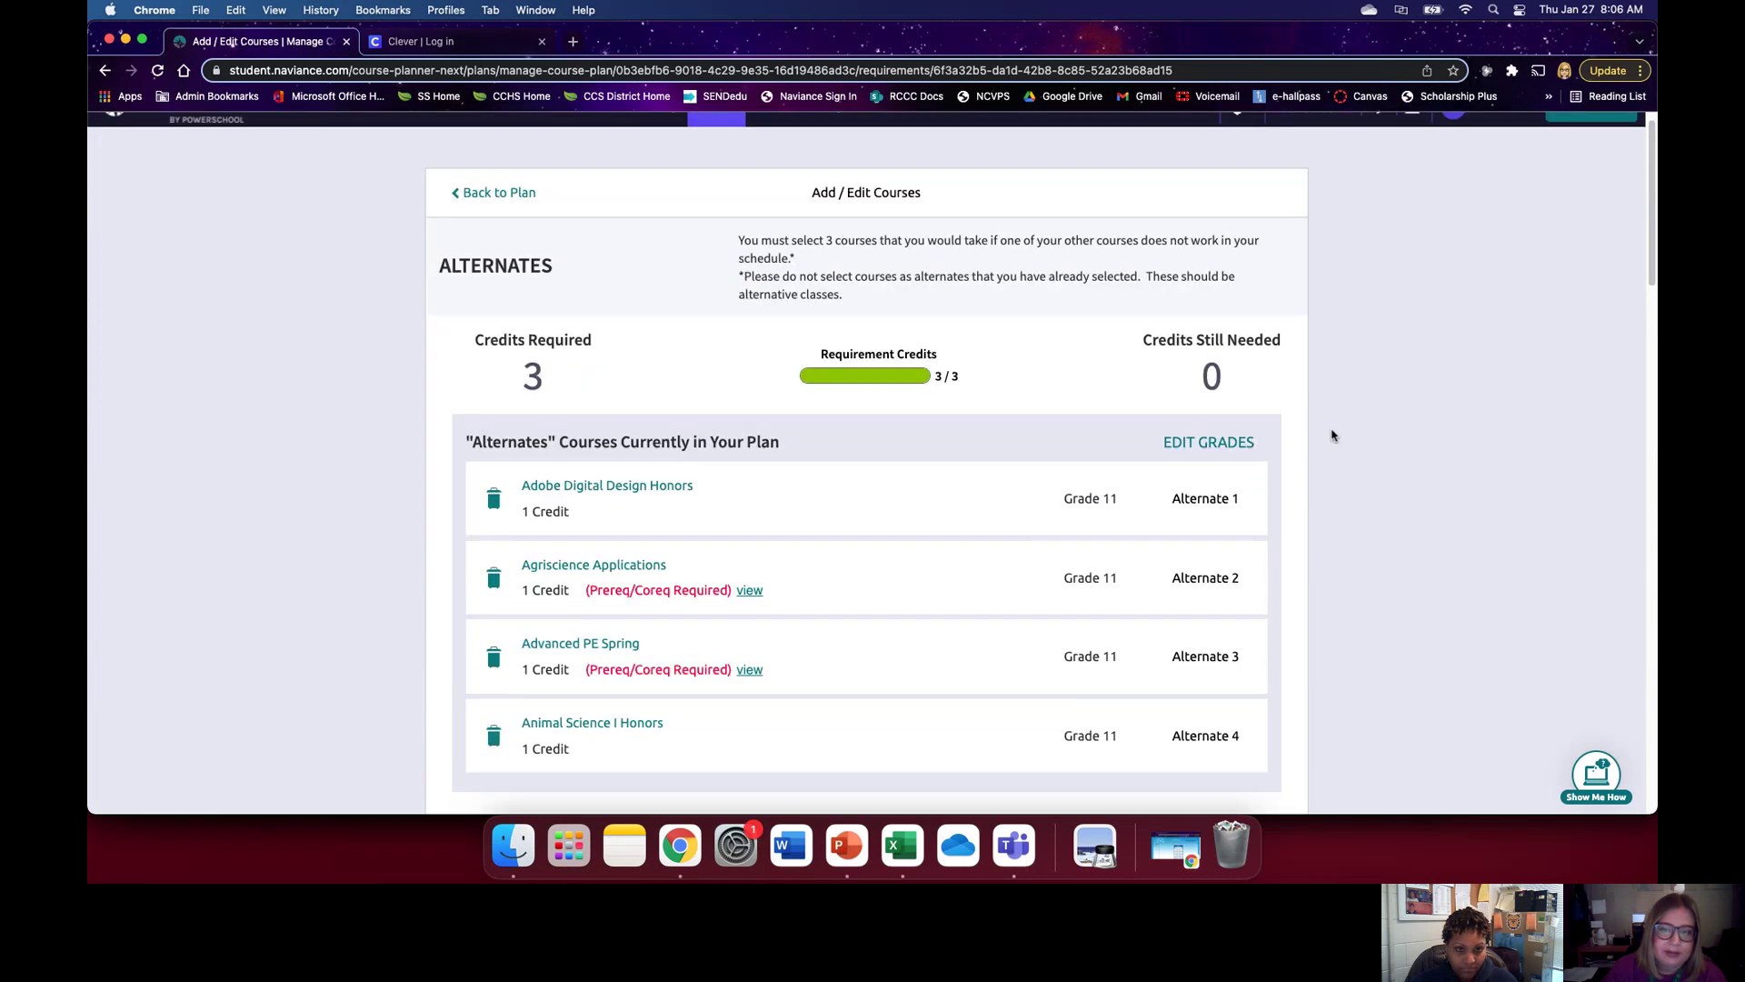
# Step: Return to the course plan grid and review the Alternates courses under the General Electives rows
pyautogui.scroll(-1, 1331, 435)
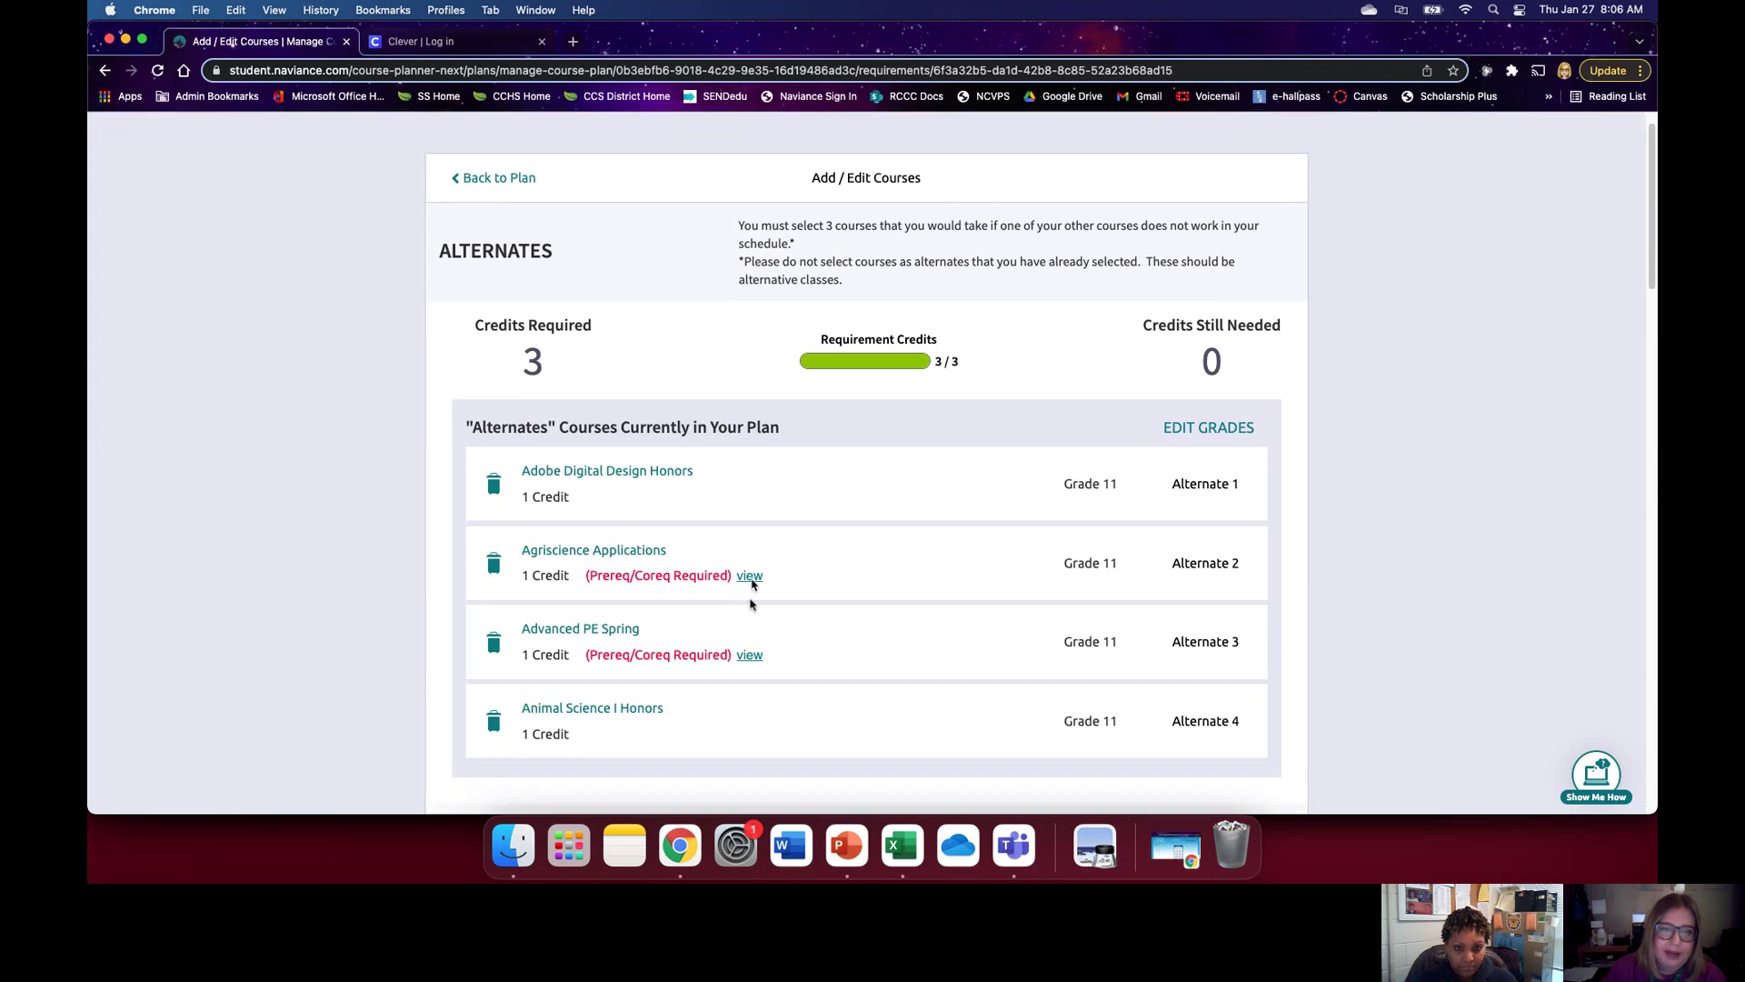
pyautogui.click(475, 180)
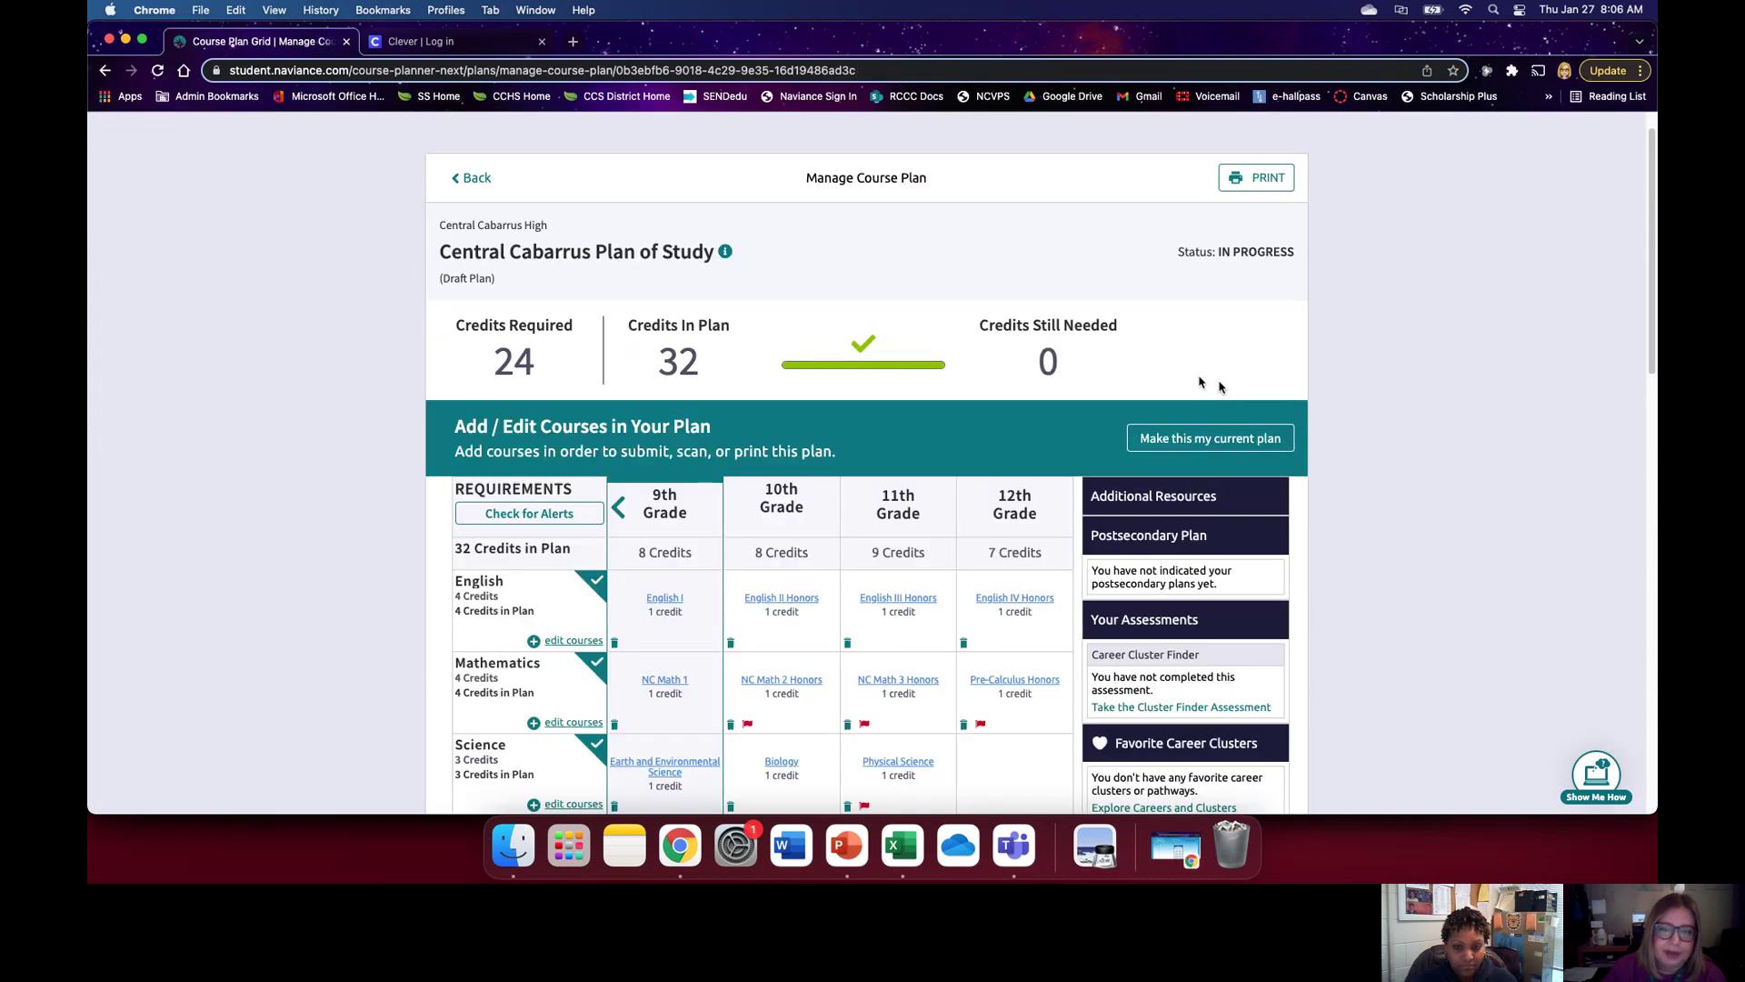
pyautogui.scroll(-8, 1383, 428)
pyautogui.scroll(-5, 1383, 428)
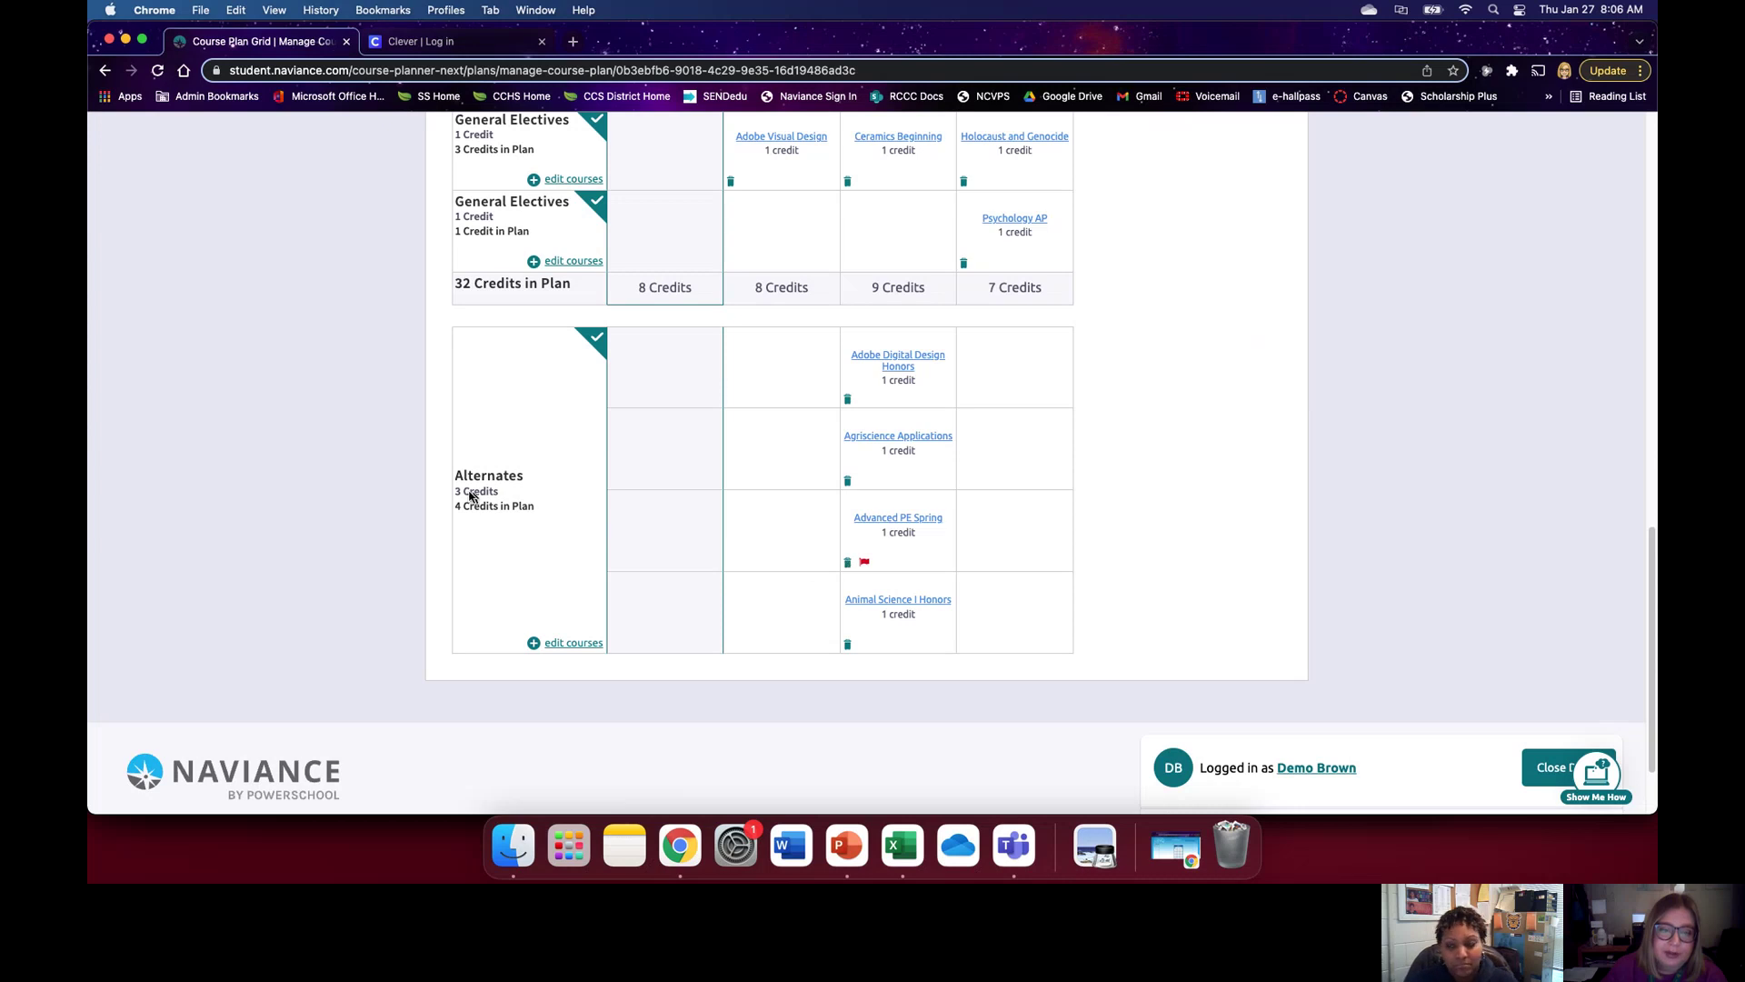
pyautogui.click(847, 563)
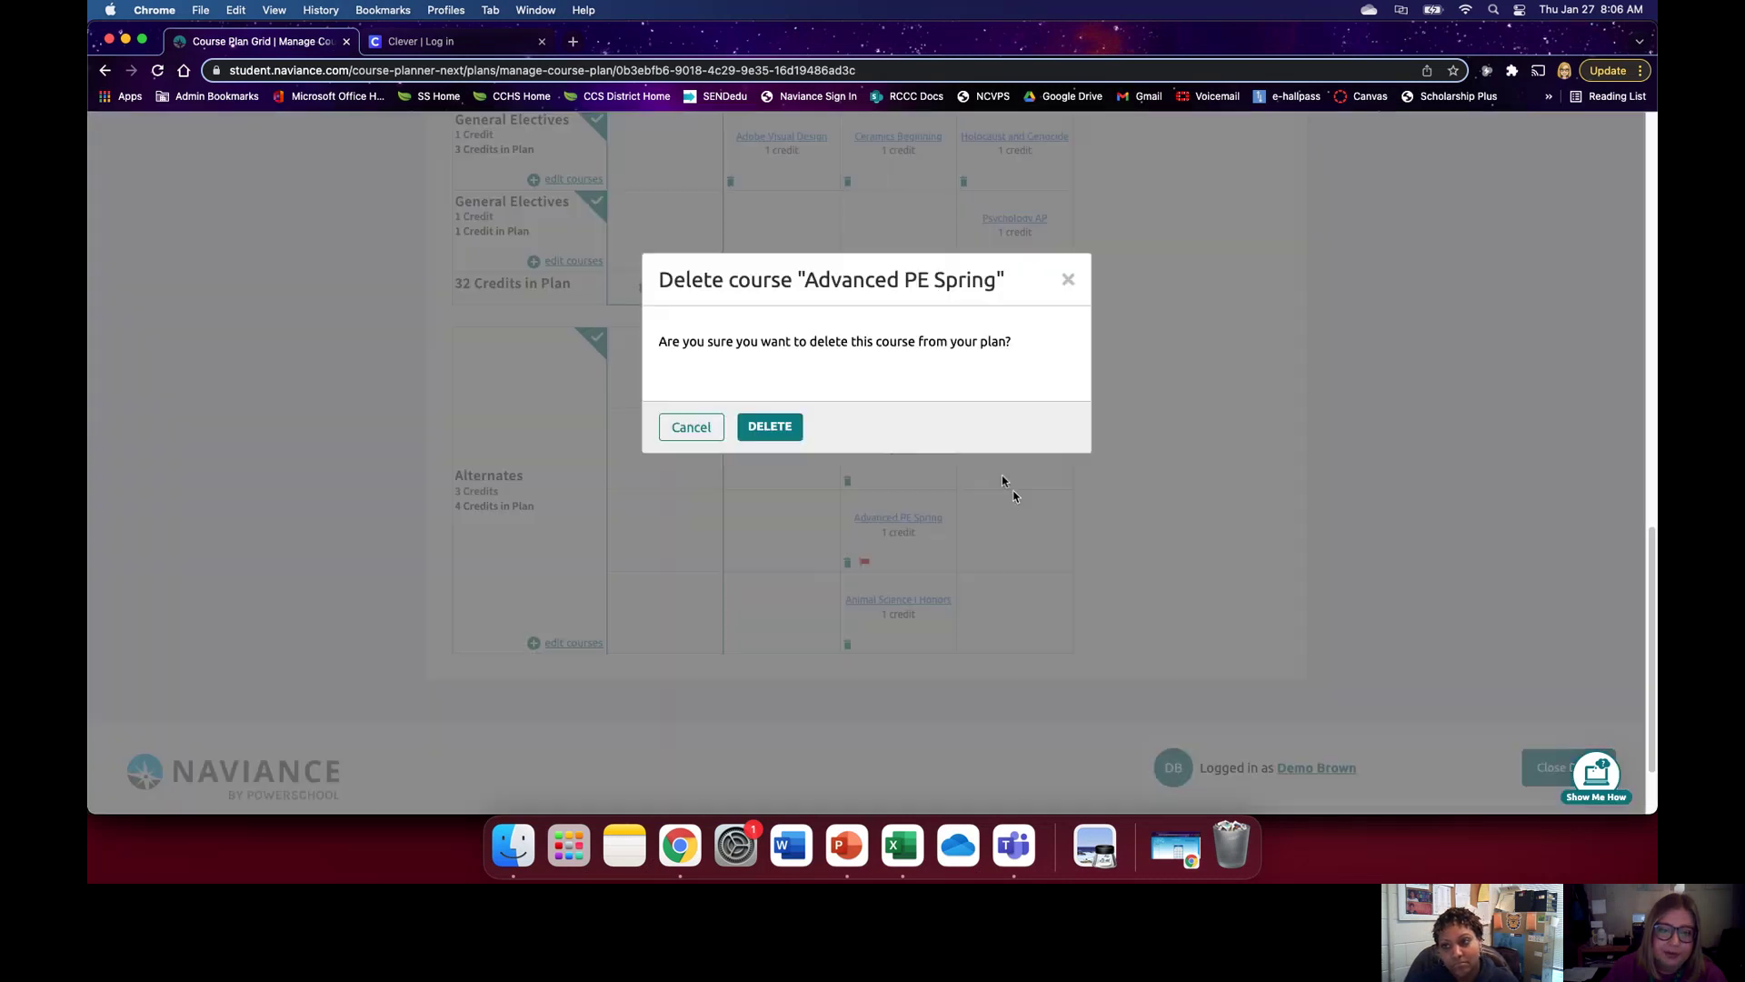
pyautogui.click(1068, 279)
pyautogui.scroll(3, 1101, 531)
pyautogui.scroll(3, 1101, 532)
pyautogui.scroll(-8, 1100, 532)
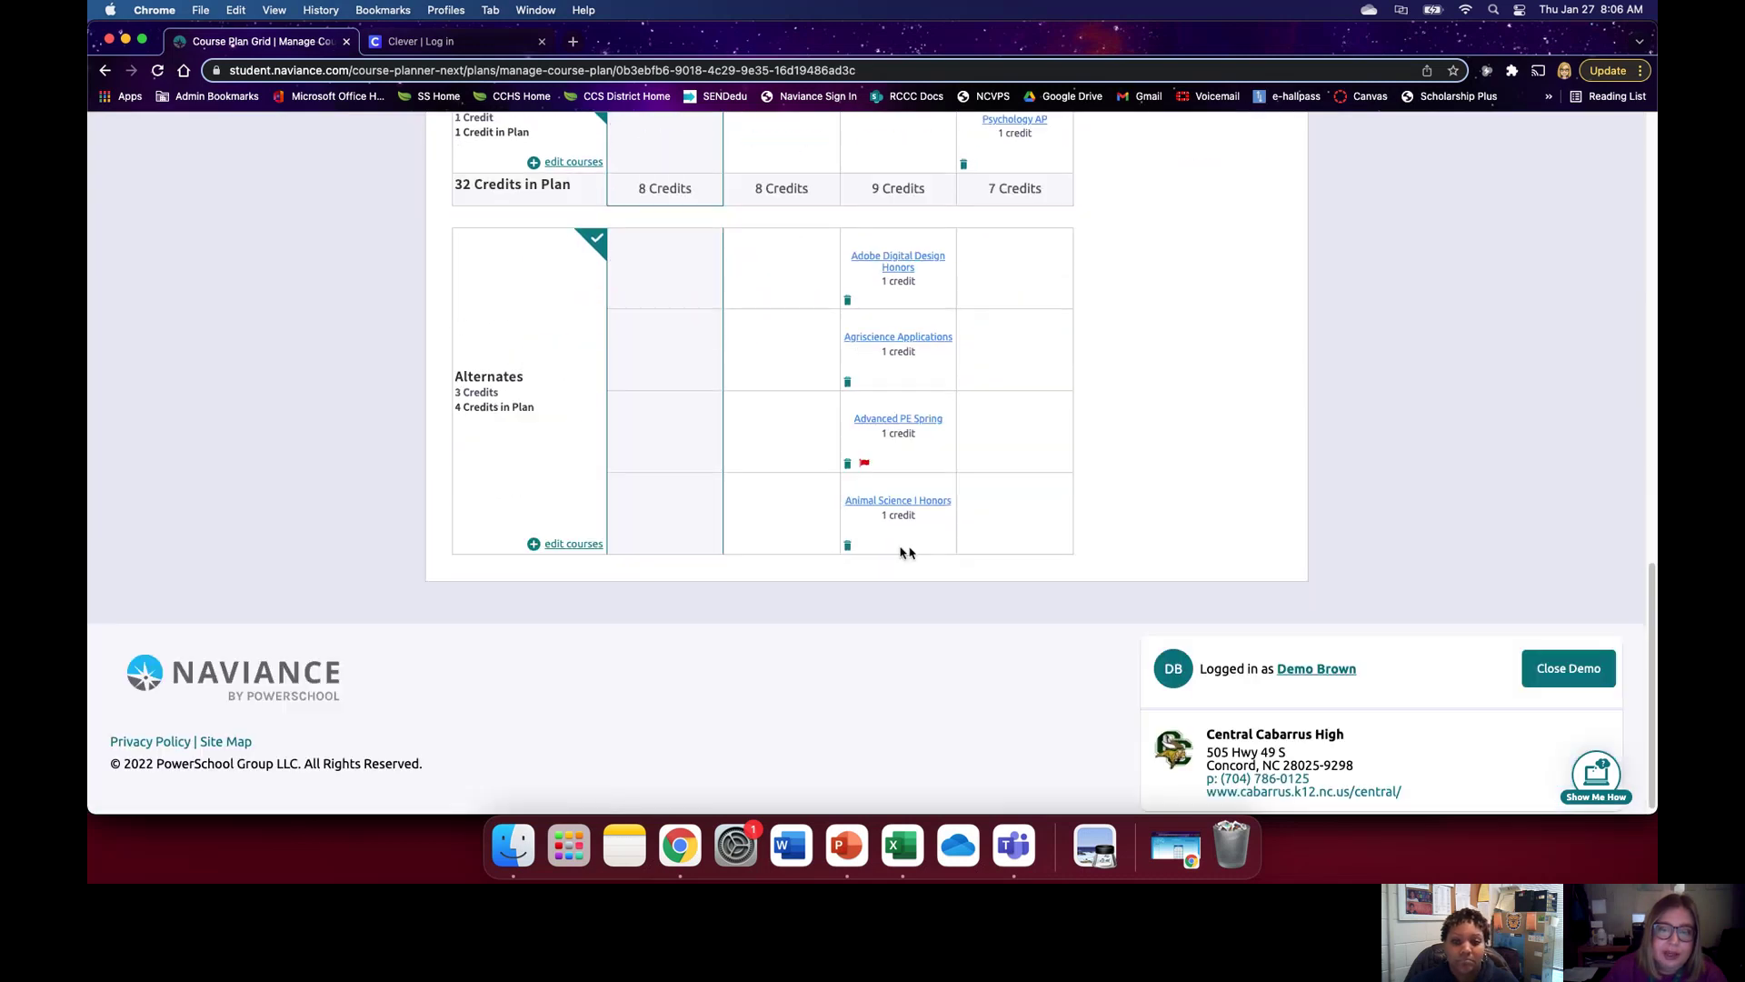
# Step: Delete the Grade 11 Advanced PE Spring course from the Alternates requirement
pyautogui.click(847, 463)
pyautogui.click(784, 433)
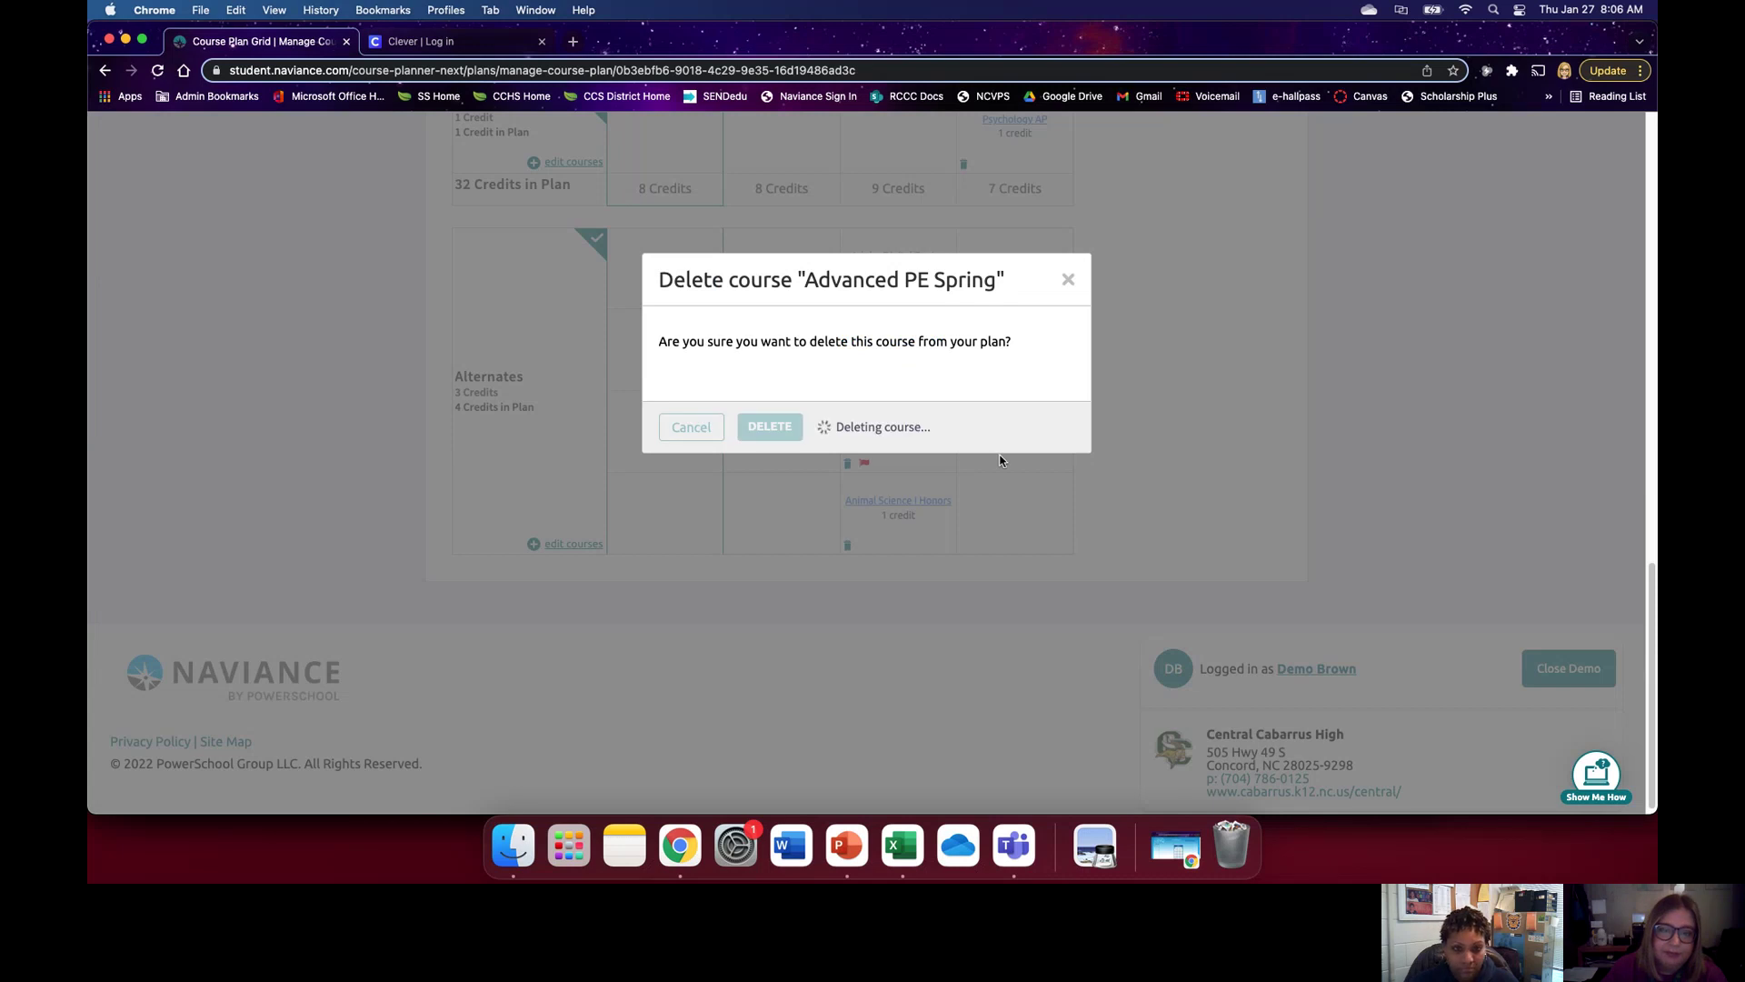
# Step: Make the Central Cabarrus Plan of Study draft the current course plan
pyautogui.scroll(15, 1029, 553)
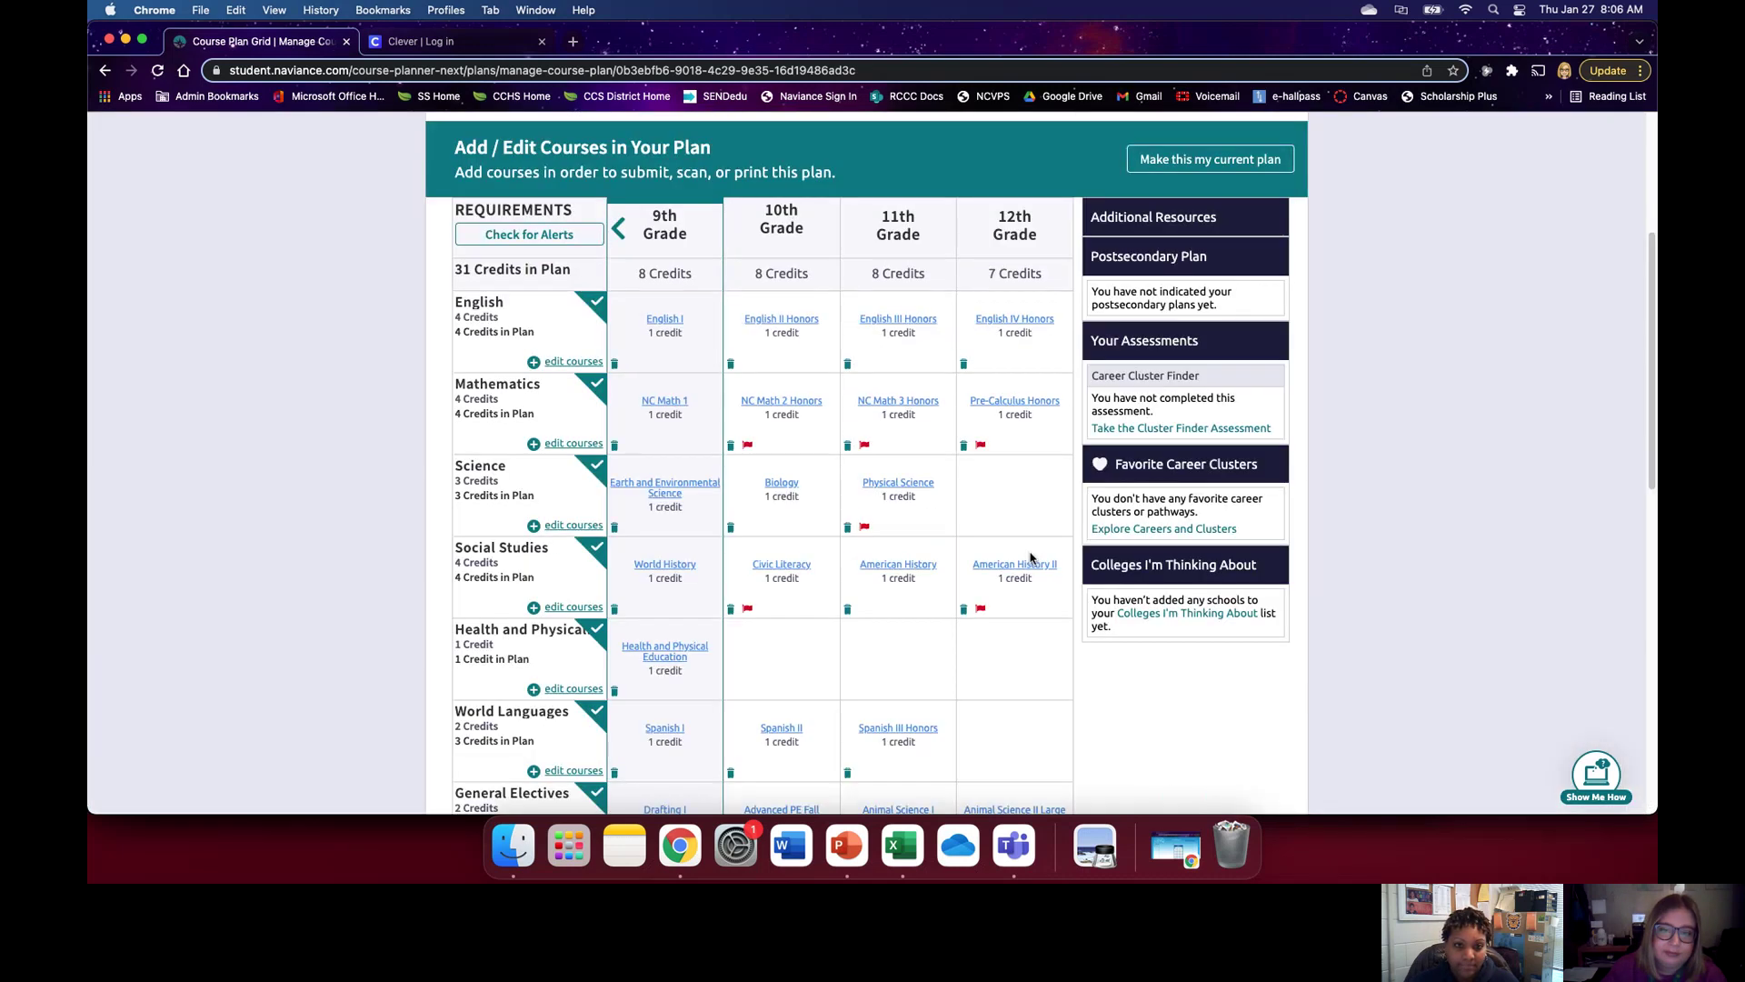
pyautogui.scroll(-9, 1030, 558)
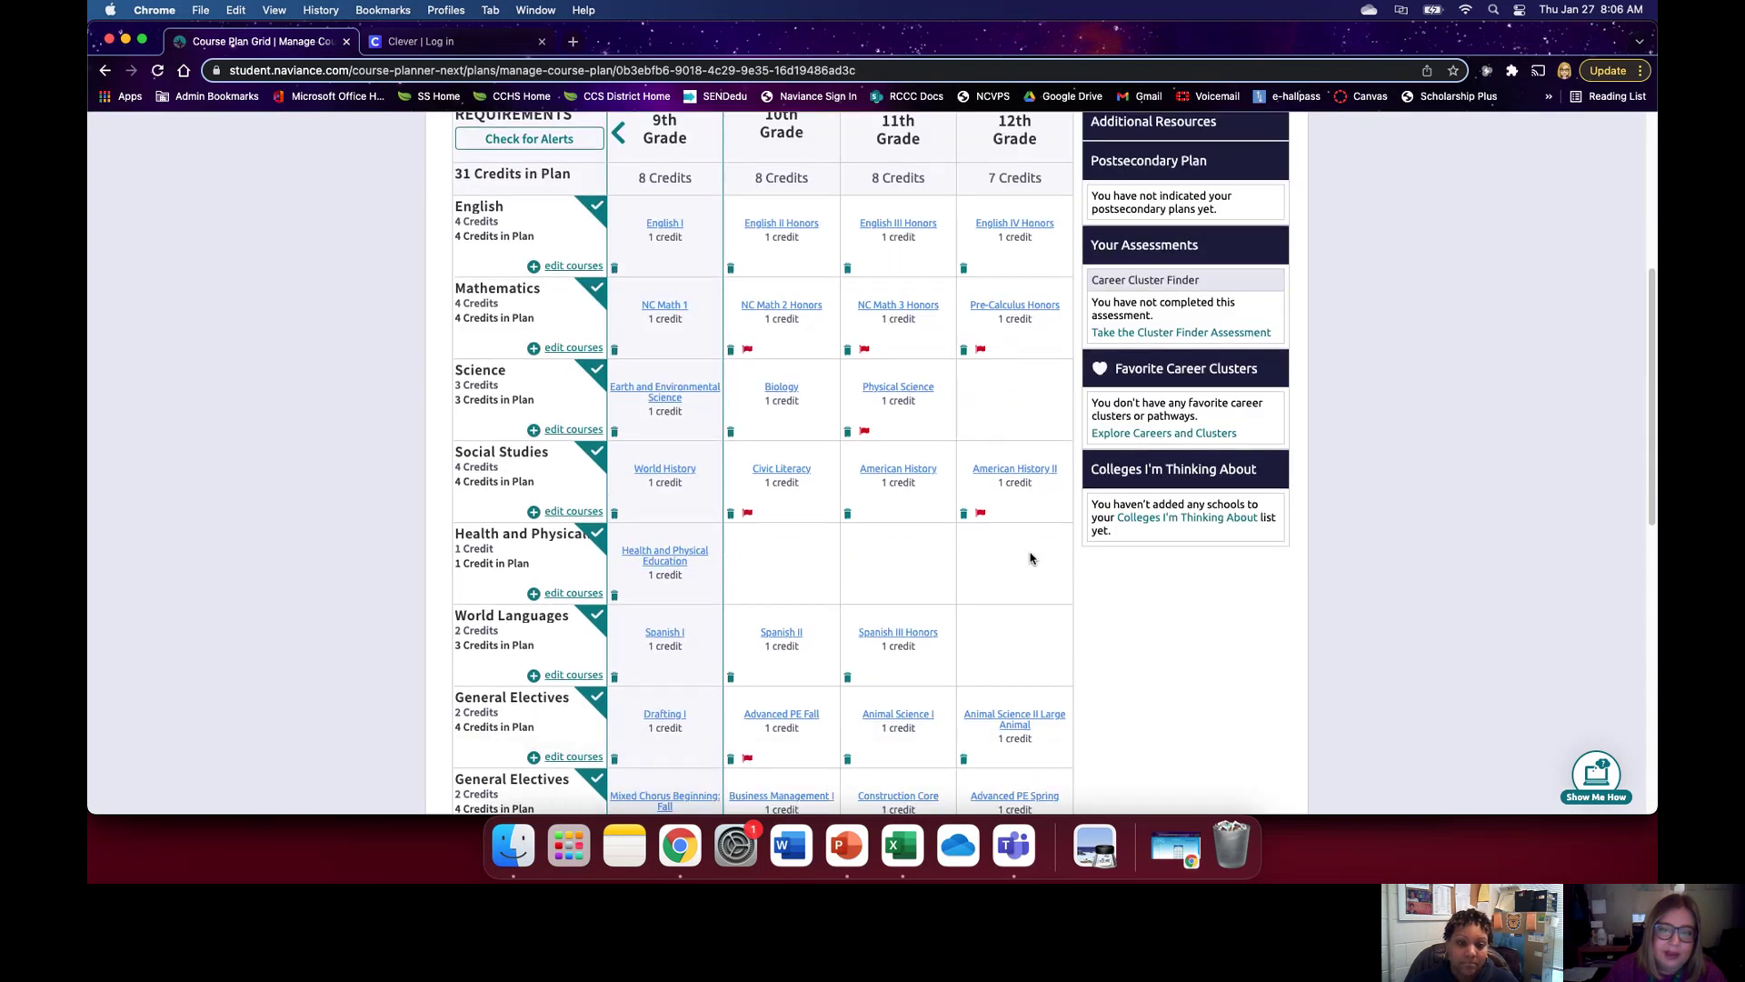
pyautogui.scroll(4, 1030, 557)
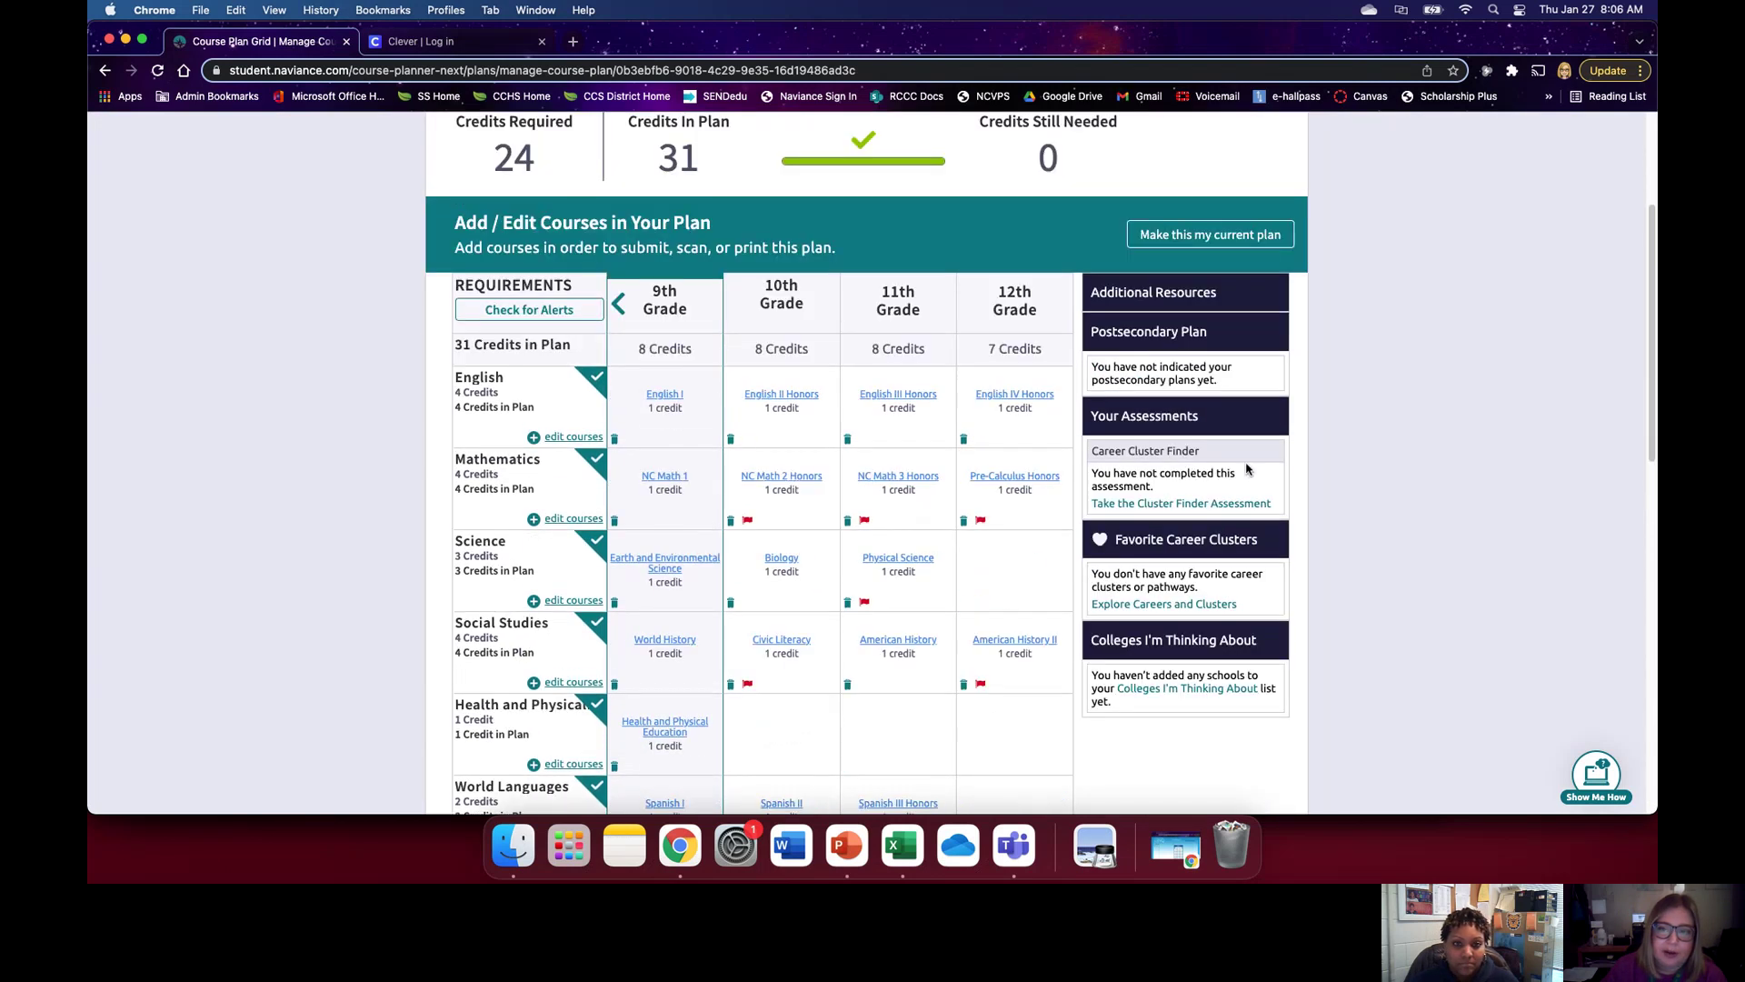
pyautogui.scroll(4, 1248, 468)
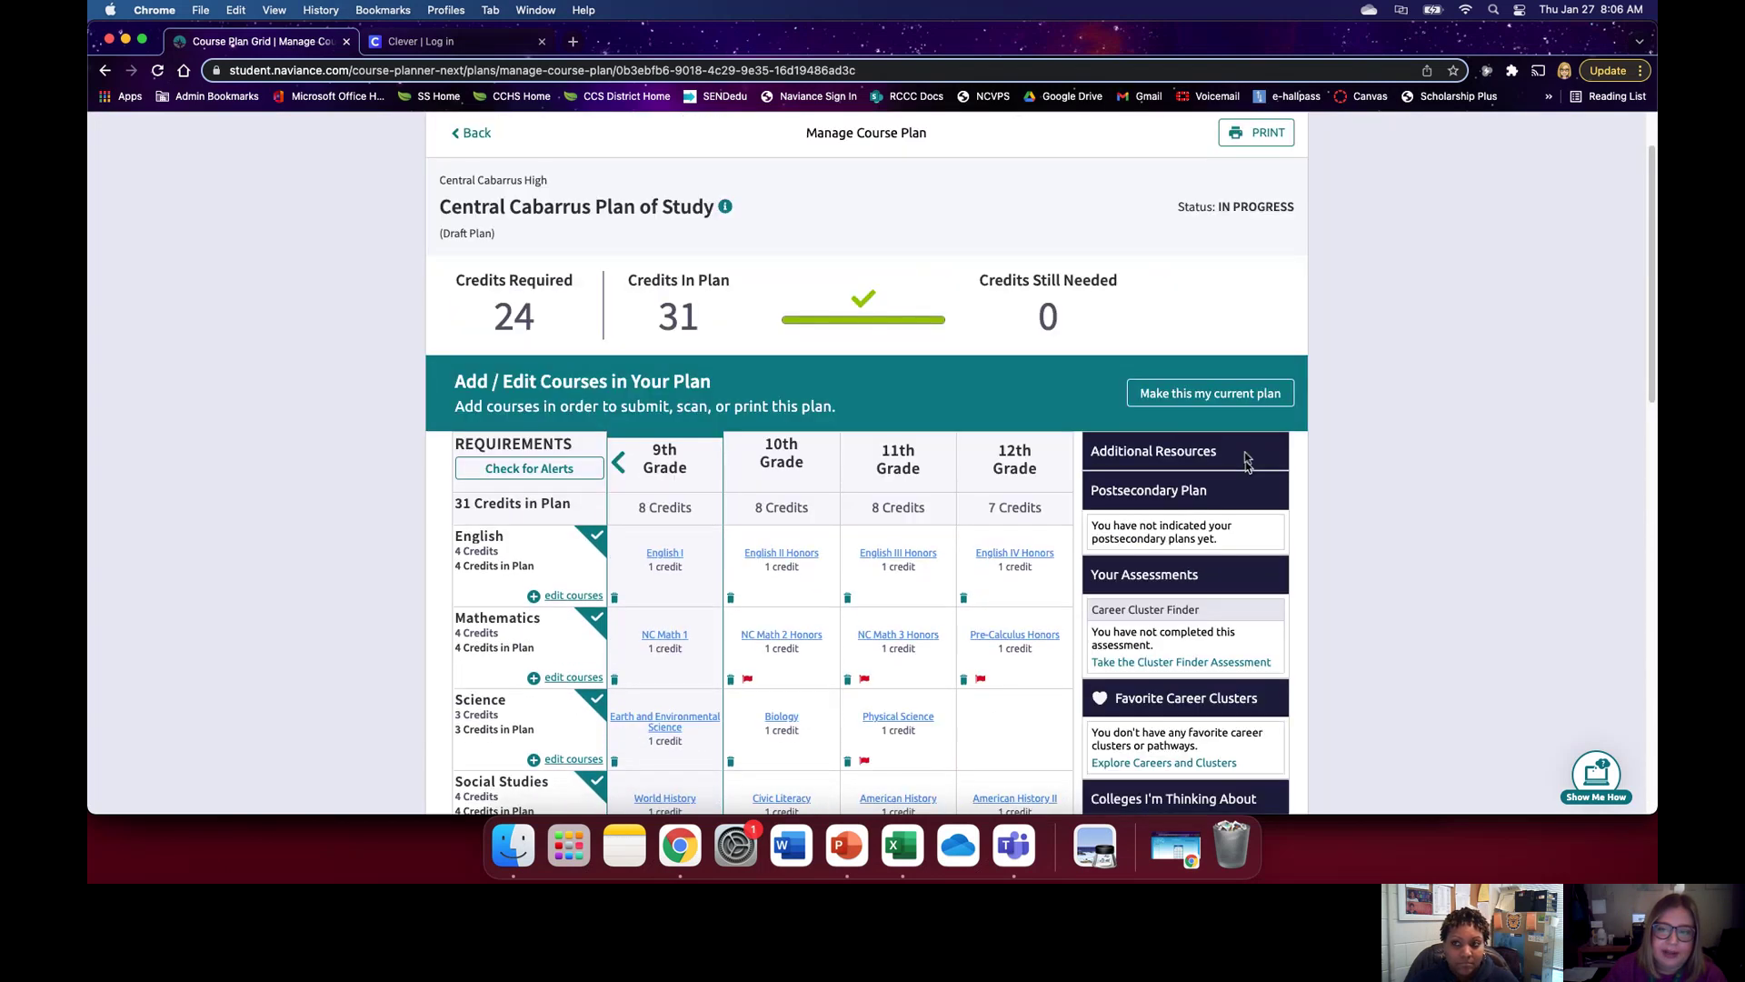
pyautogui.click(1226, 397)
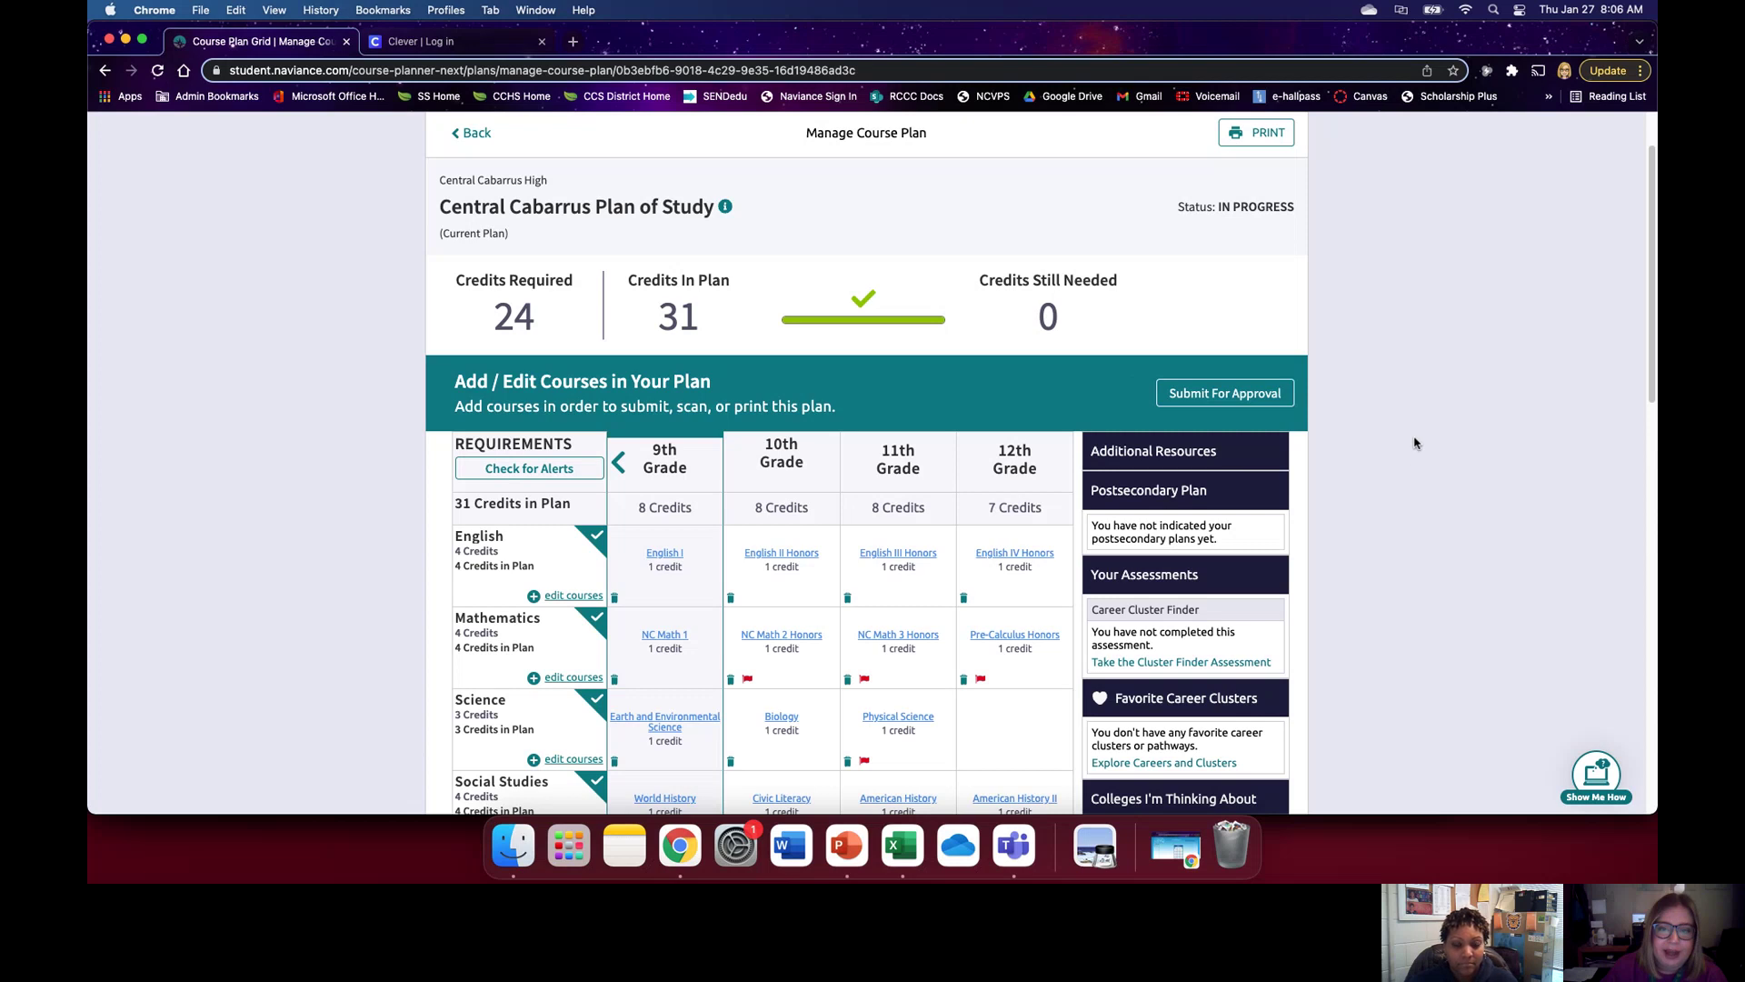
# Step: Compare the plan's credits with the credits required and check the course grid below
pyautogui.scroll(2, 1388, 418)
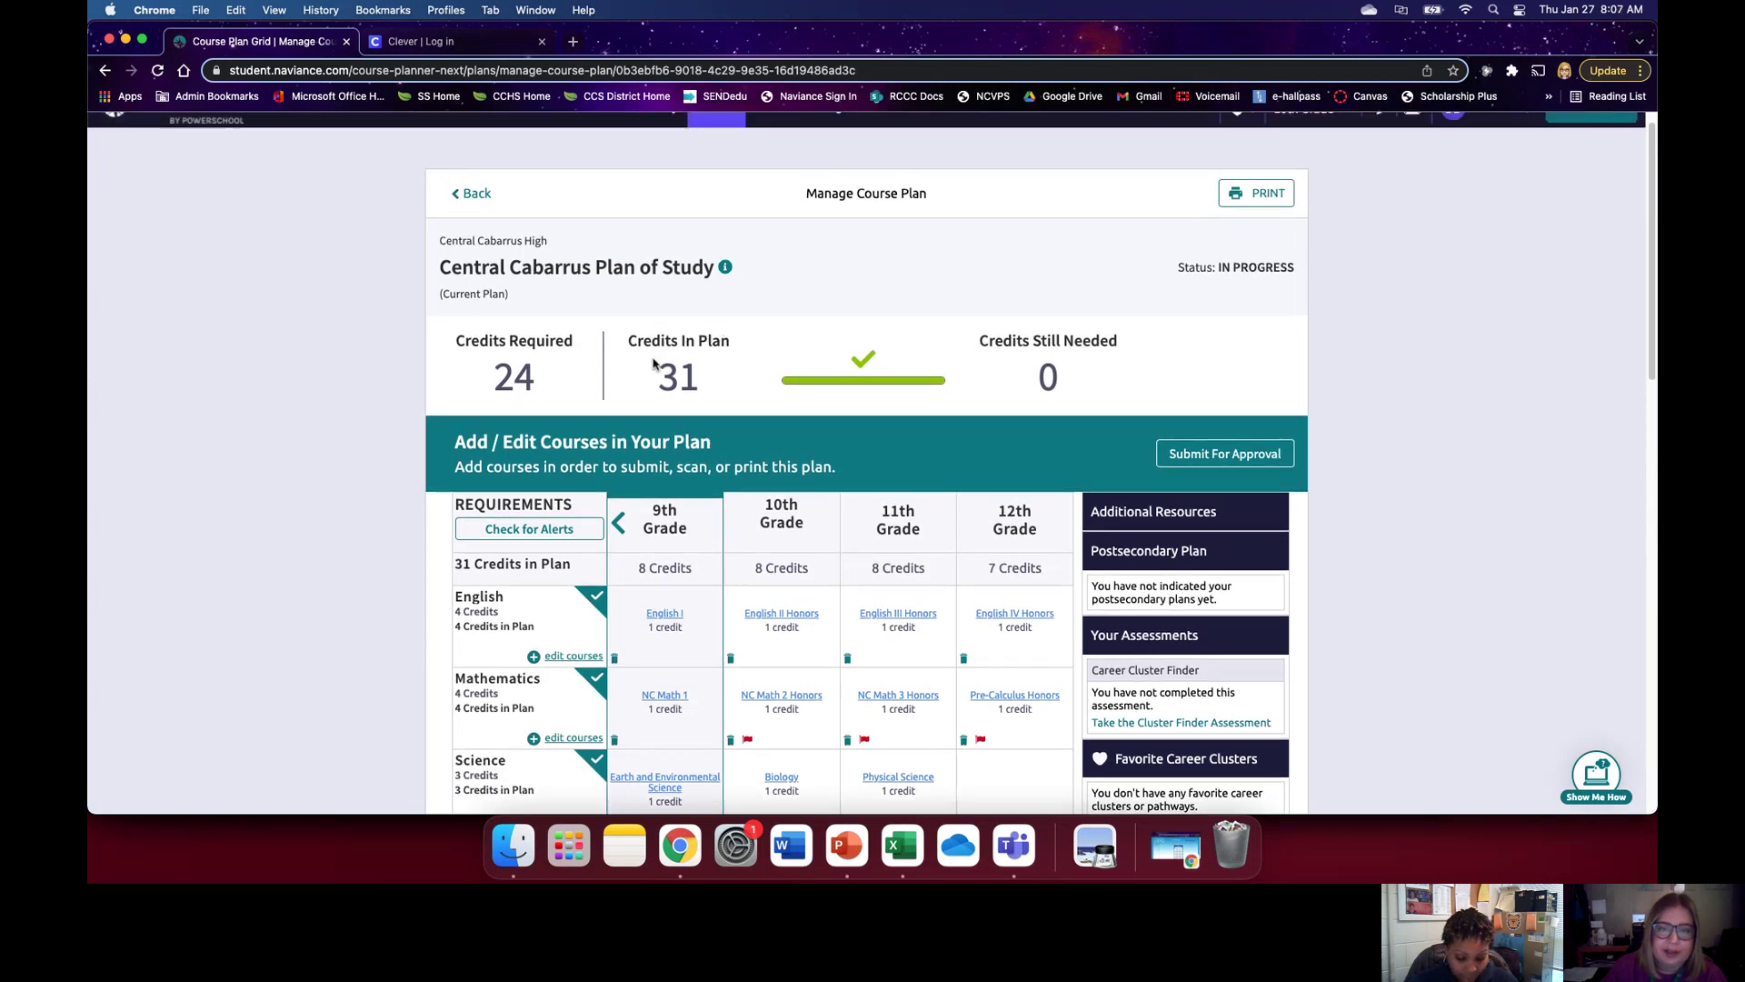
pyautogui.moveTo(706, 377); pyautogui.dragTo(644, 382)
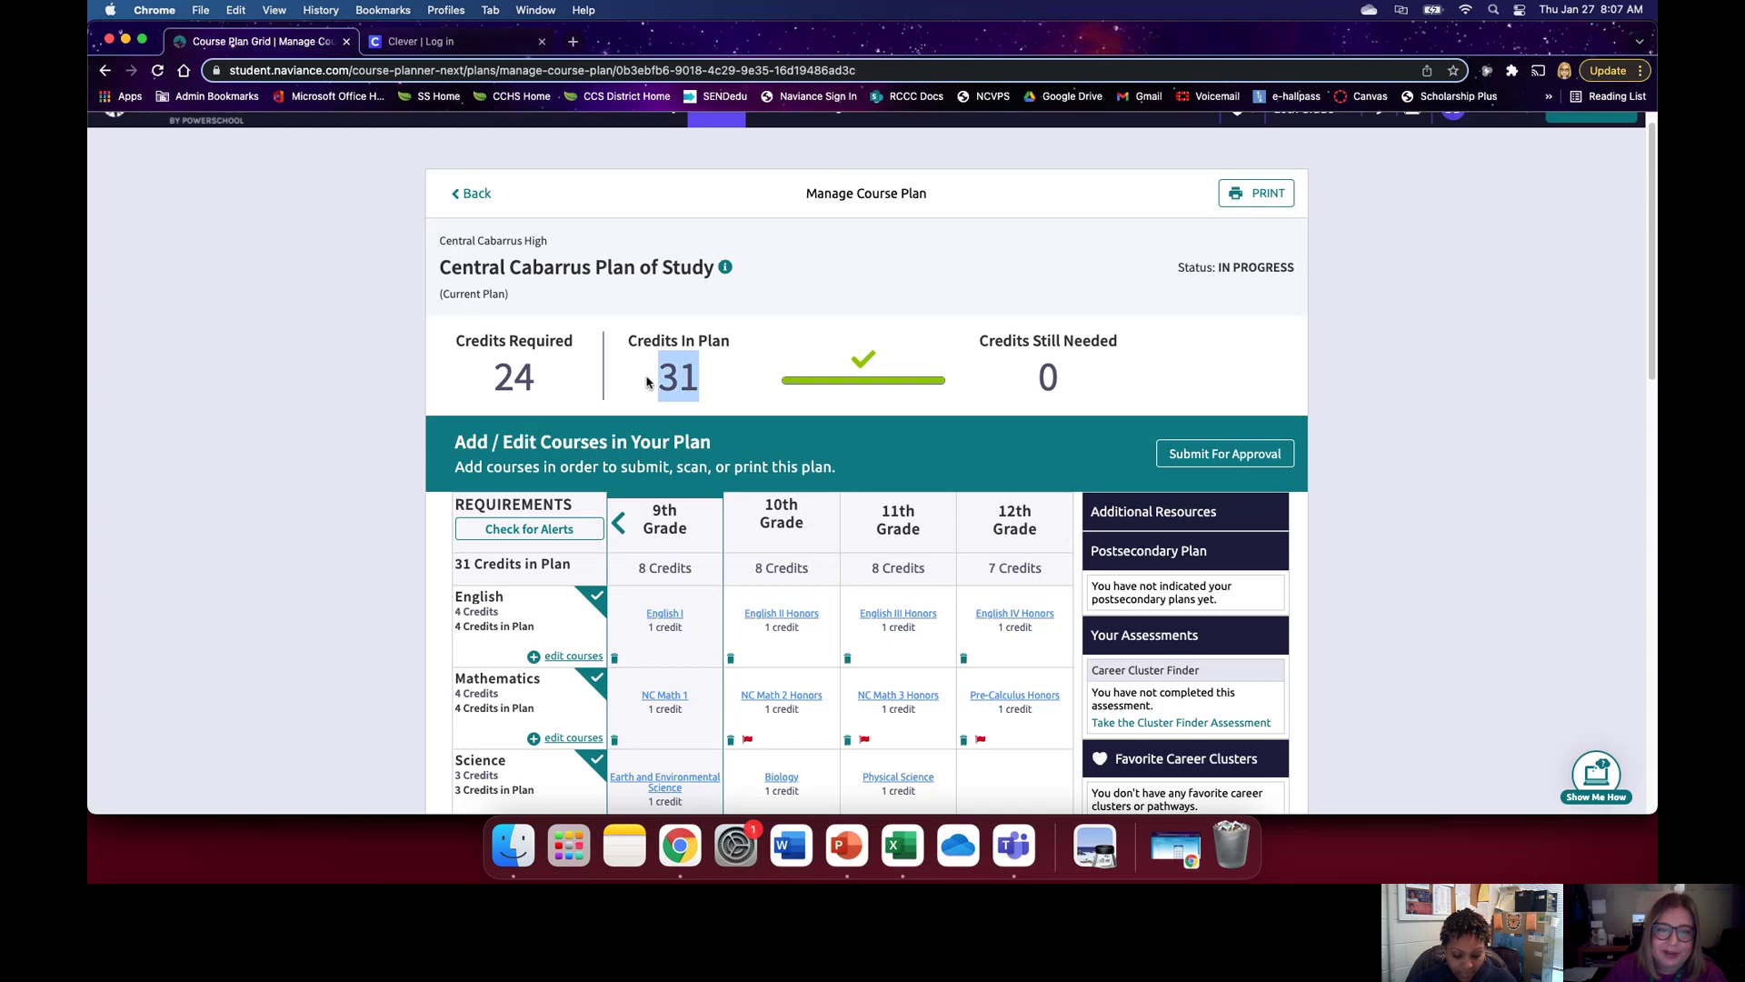
pyautogui.click(647, 383)
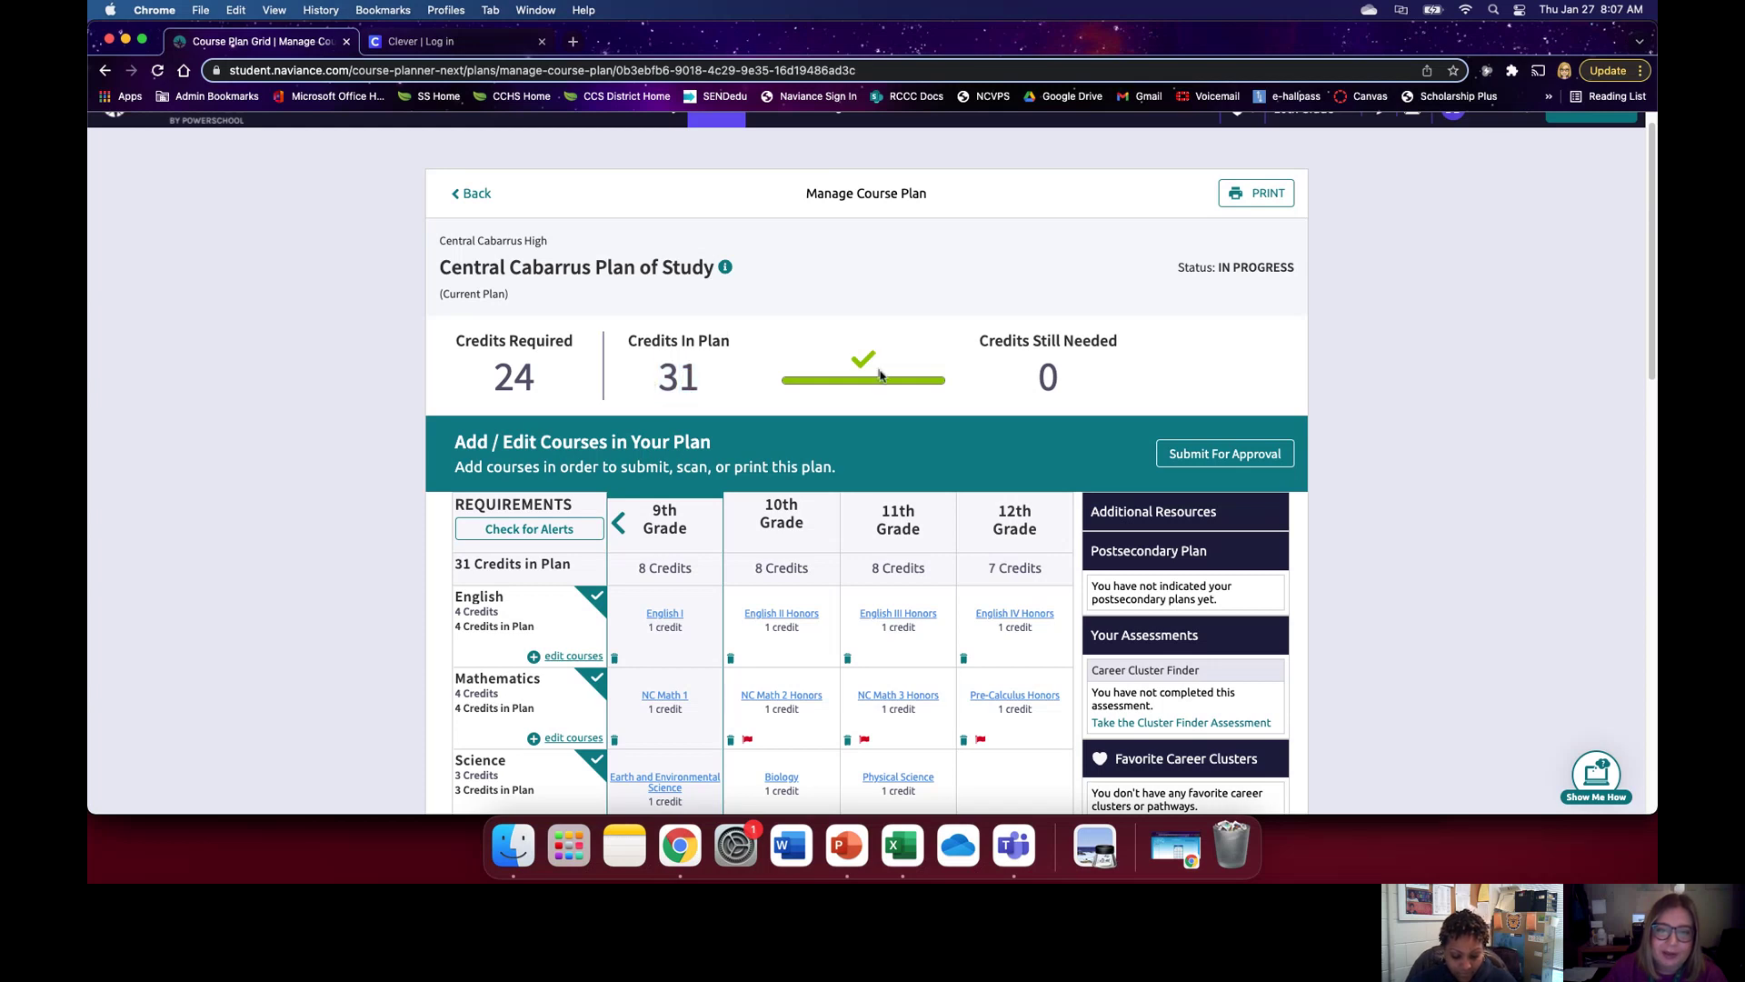
pyautogui.scroll(-10, 1042, 389)
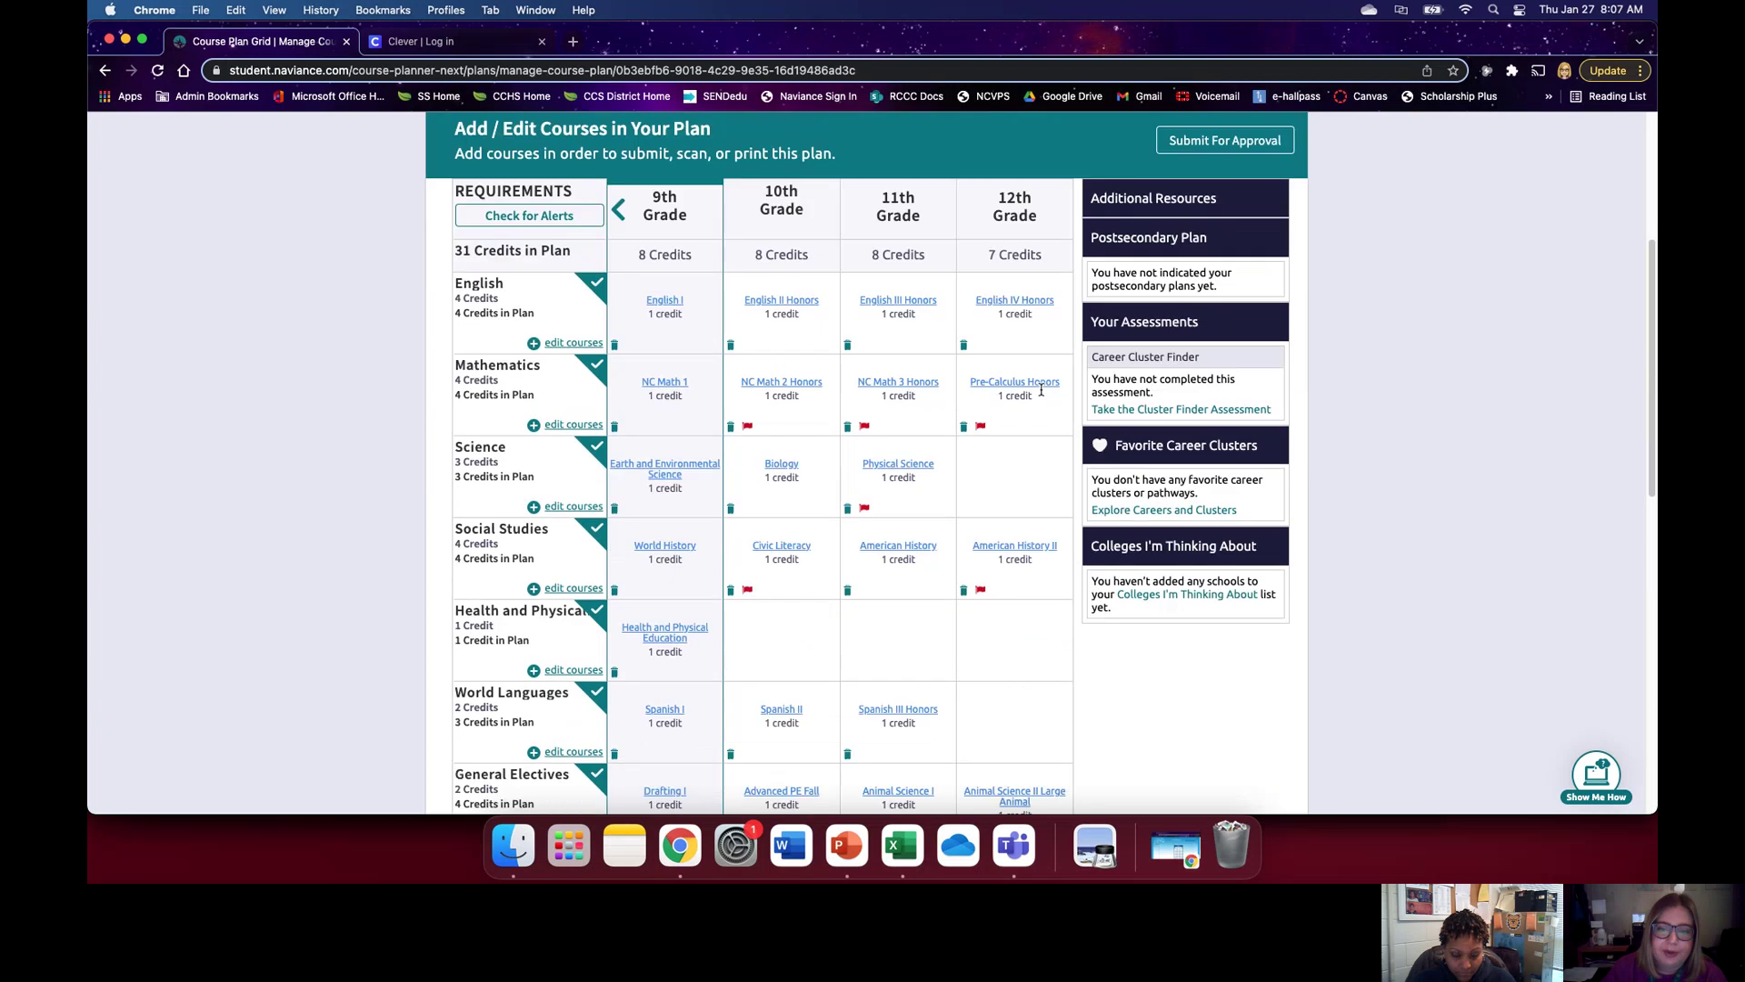
# Step: Check the plan for alerts and expand the alert list to read the courses that require prerequisites
pyautogui.scroll(10, 1042, 391)
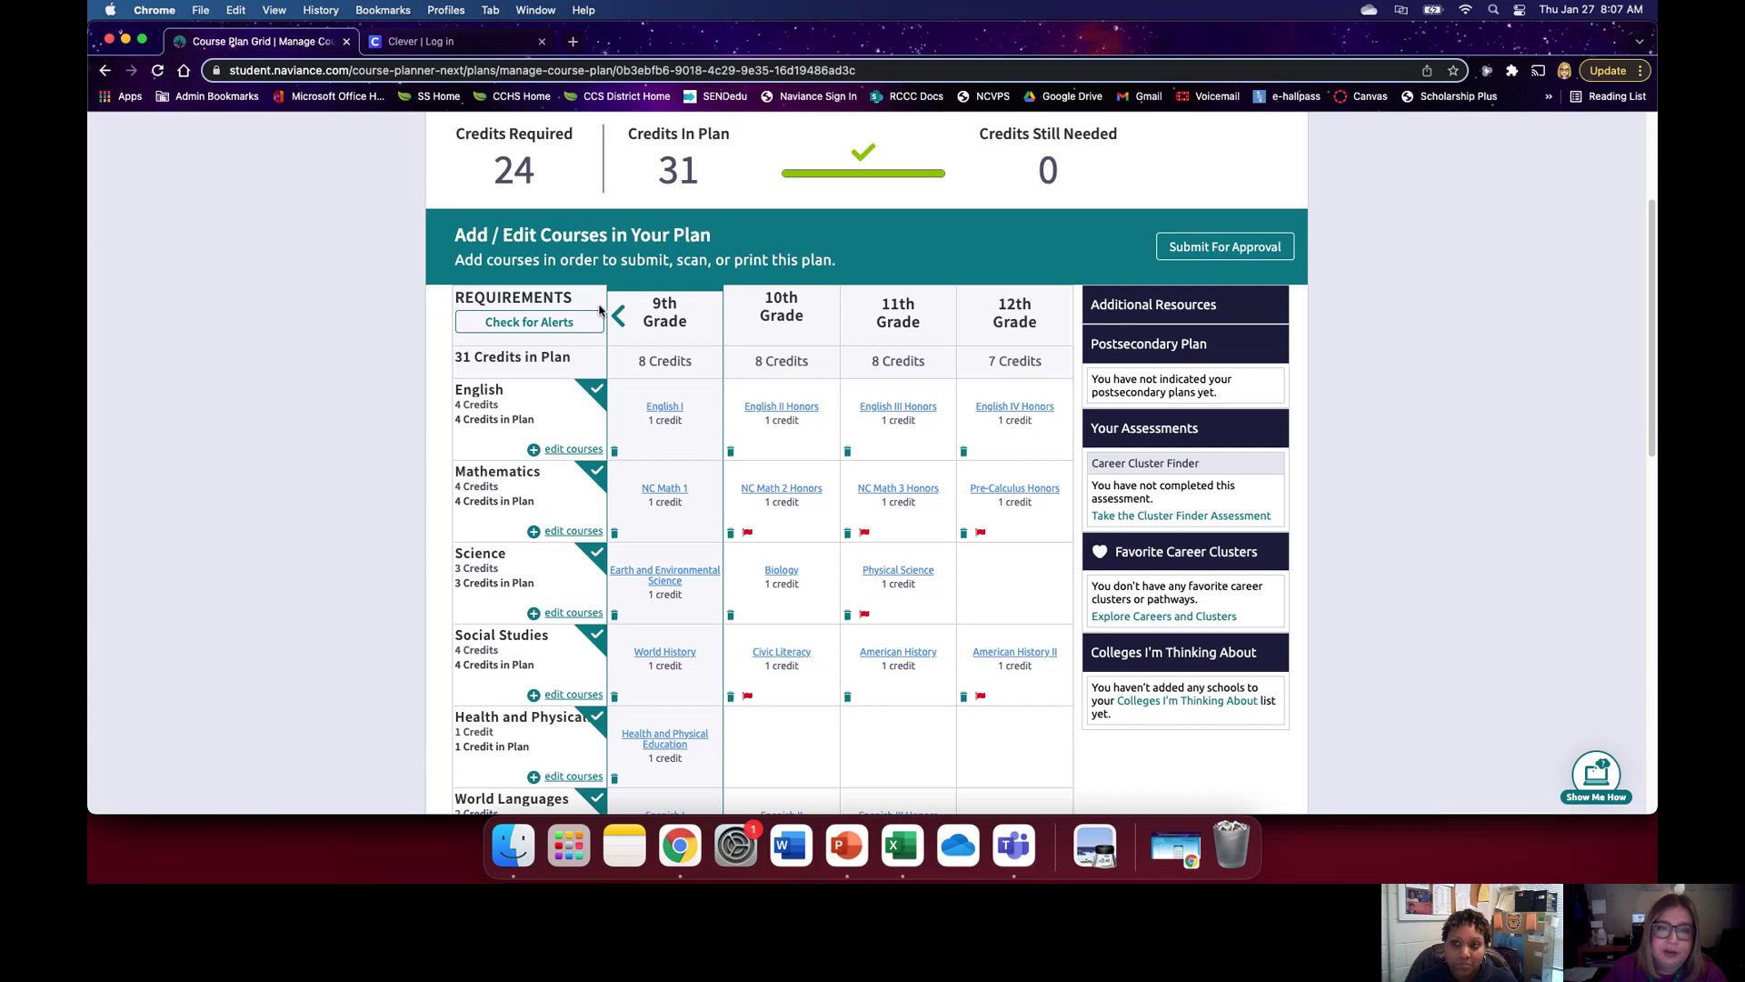
pyautogui.click(540, 324)
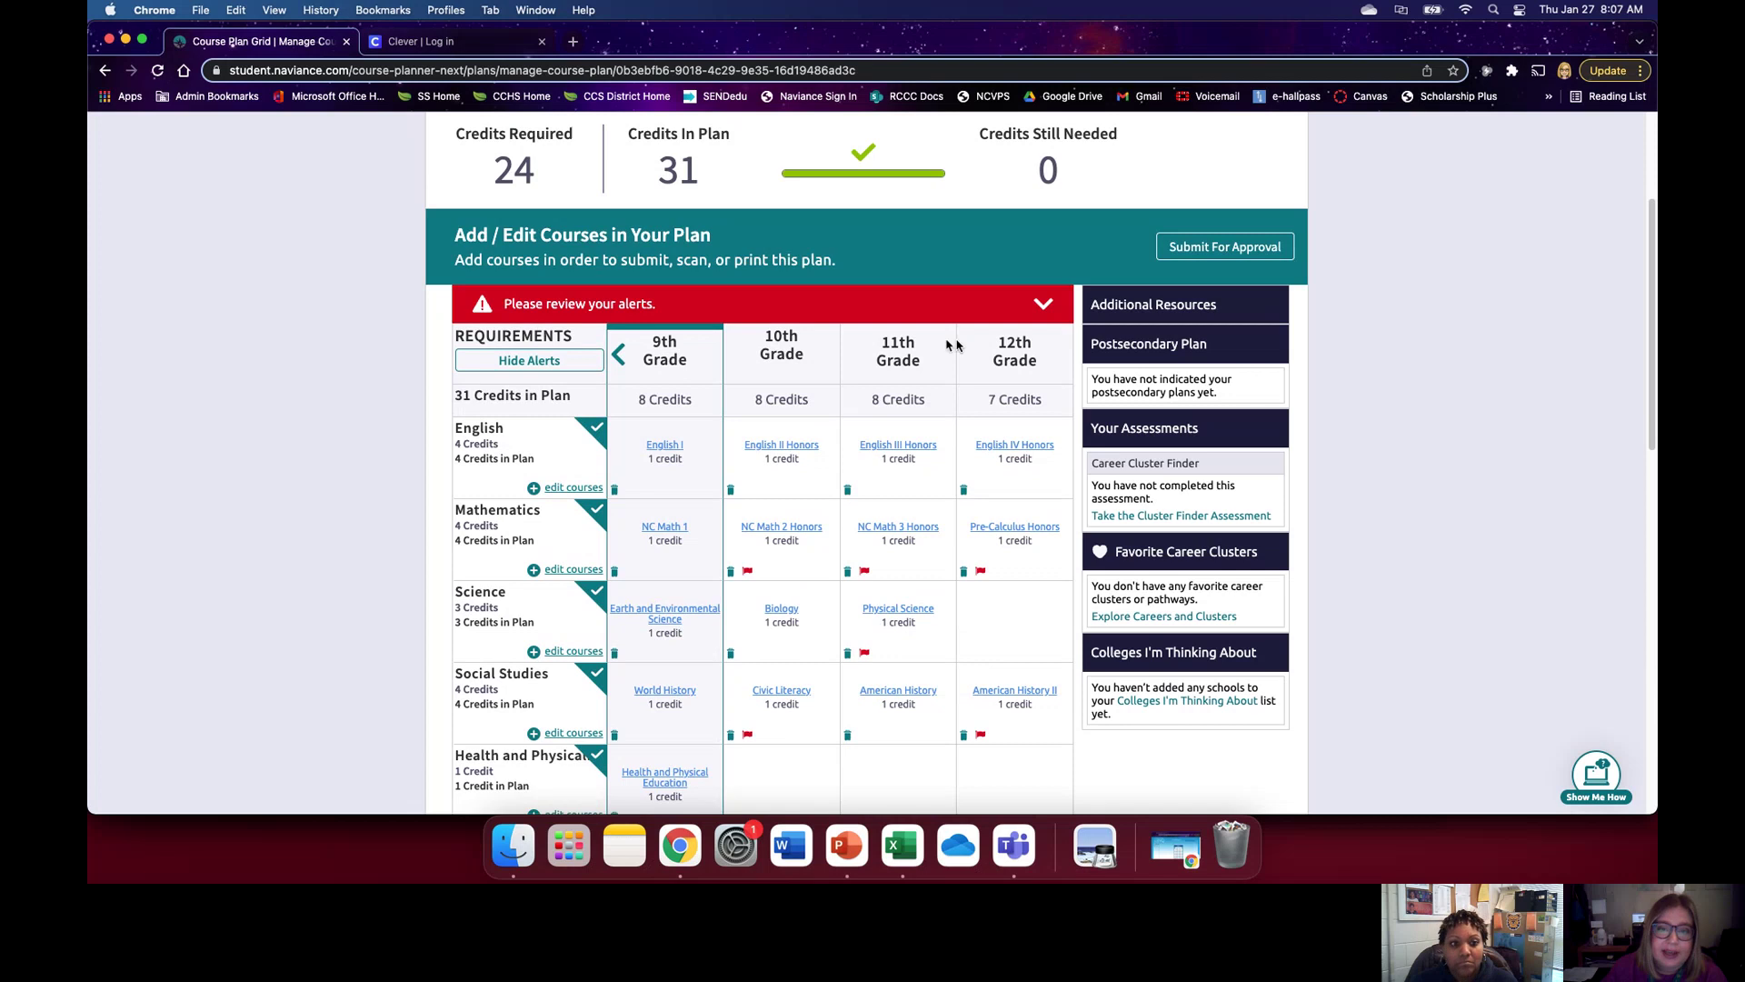
pyautogui.click(1046, 307)
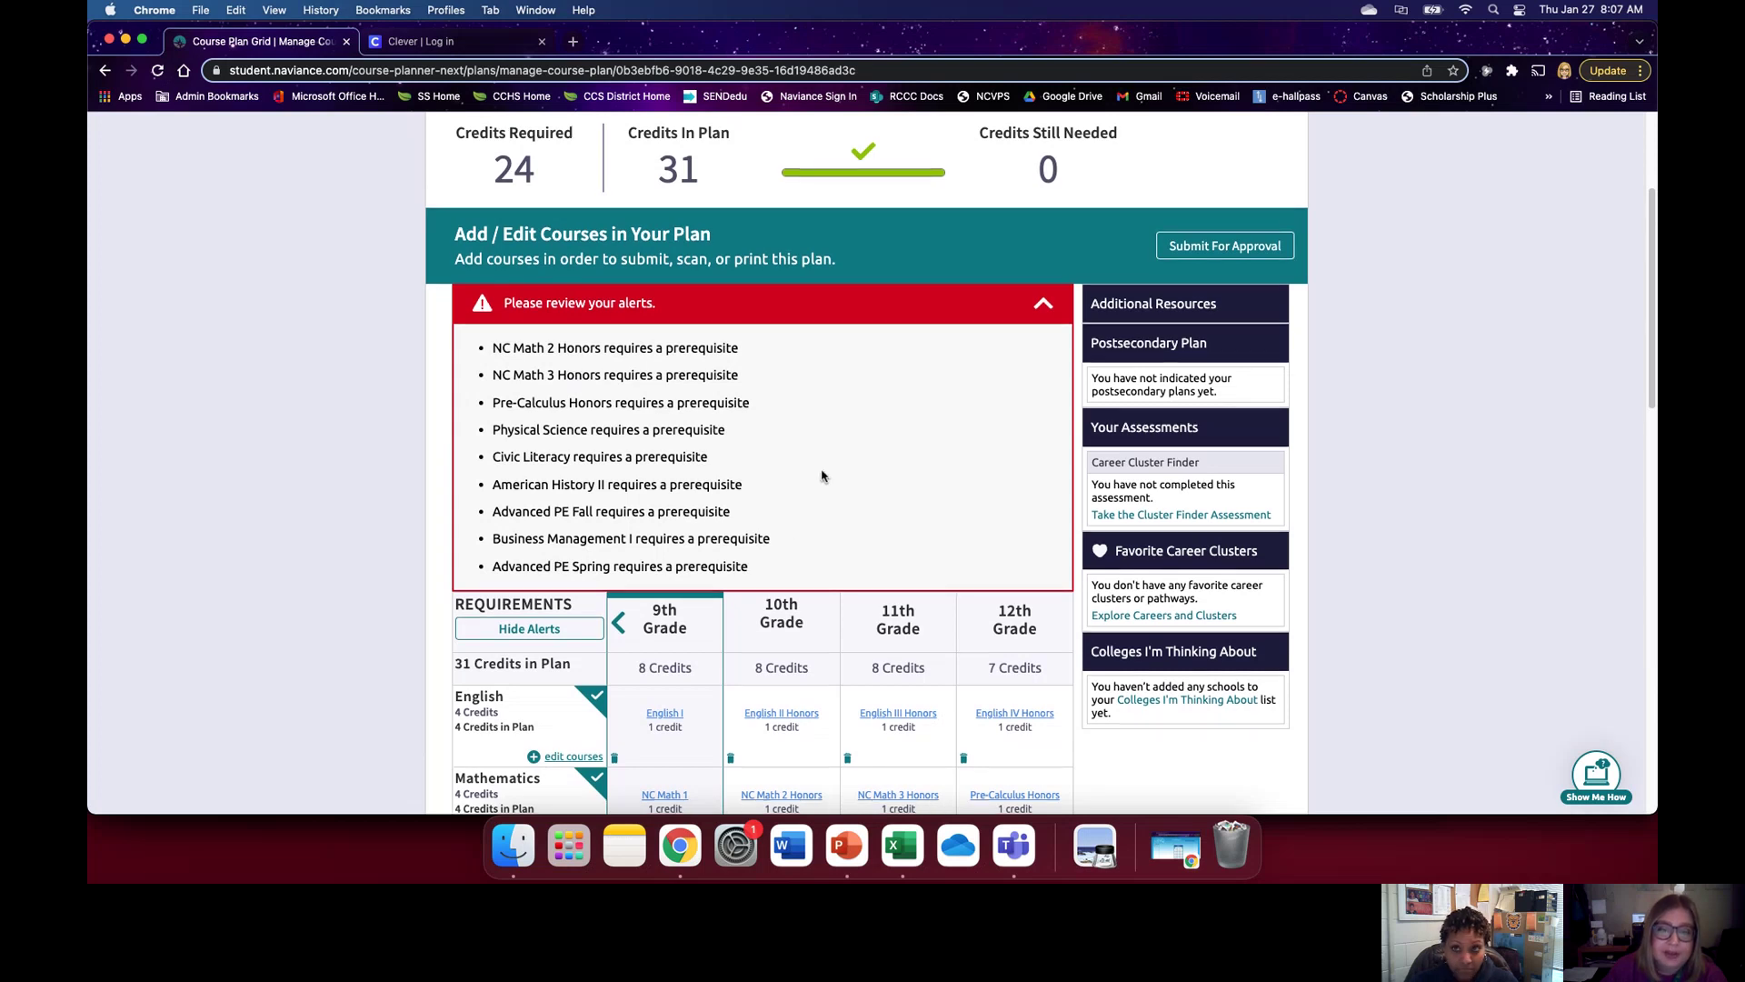
pyautogui.scroll(-2, 760, 401)
pyautogui.scroll(-1, 762, 406)
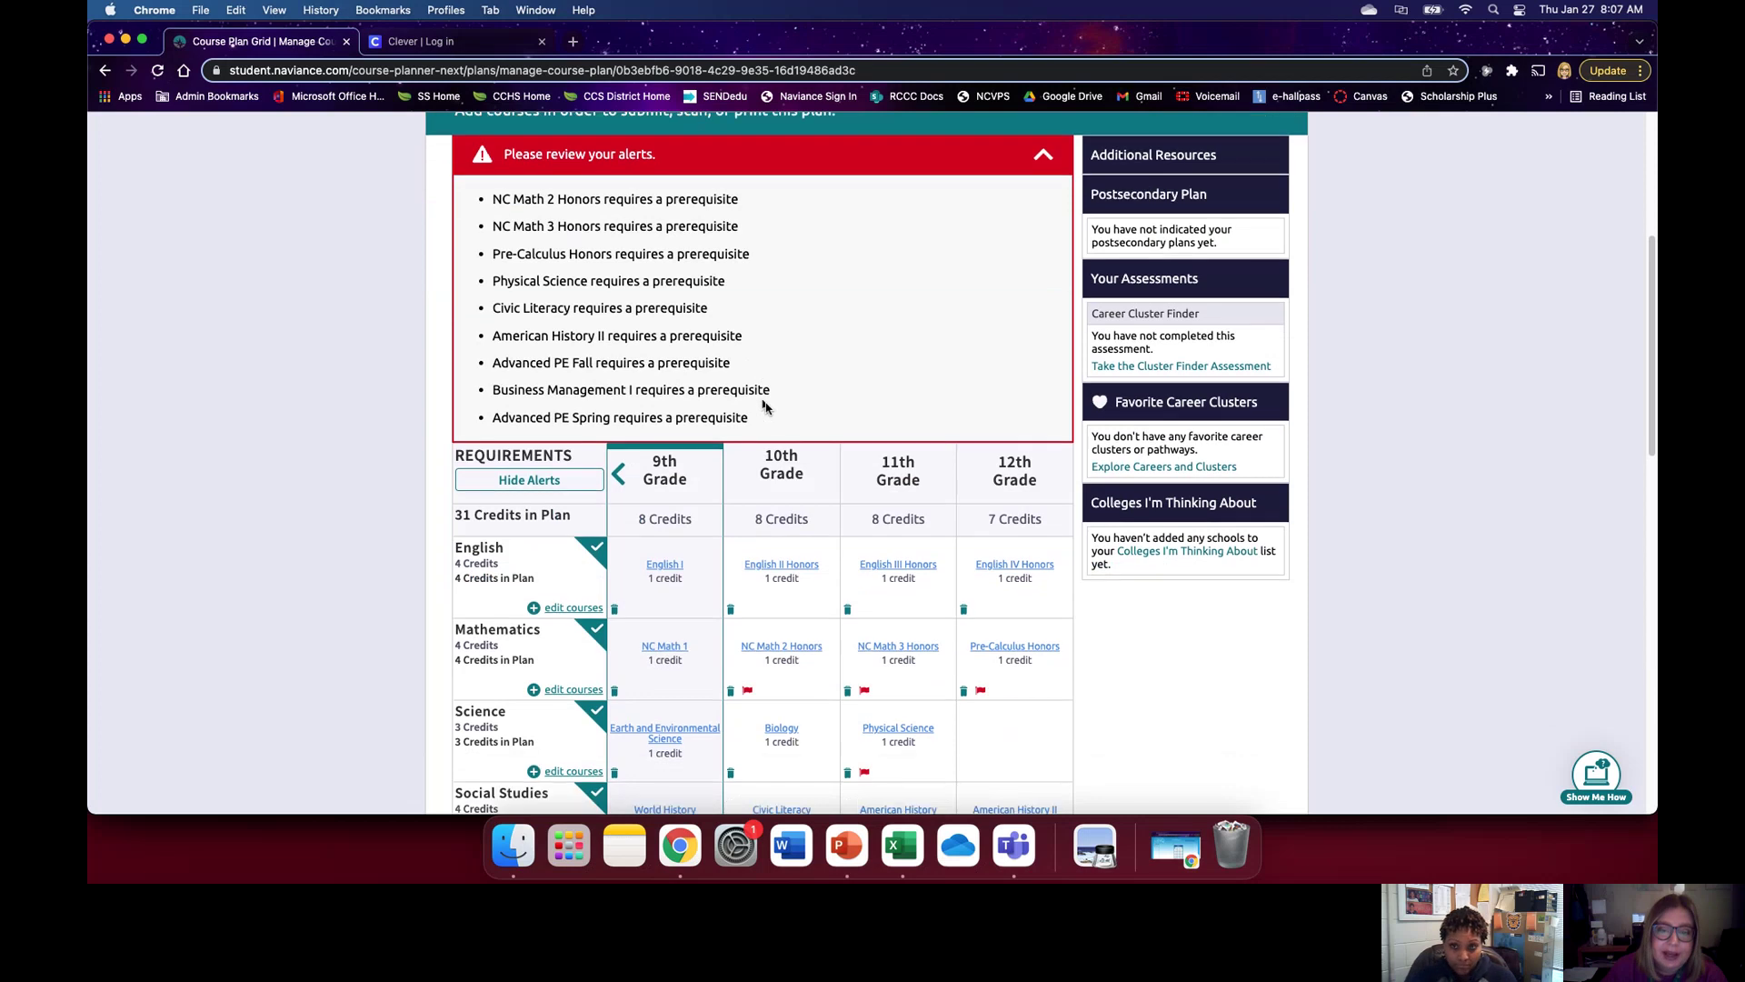
# Step: Open the English II Honors course details, review its description, prerequisites and school availability, and close them
pyautogui.click(811, 570)
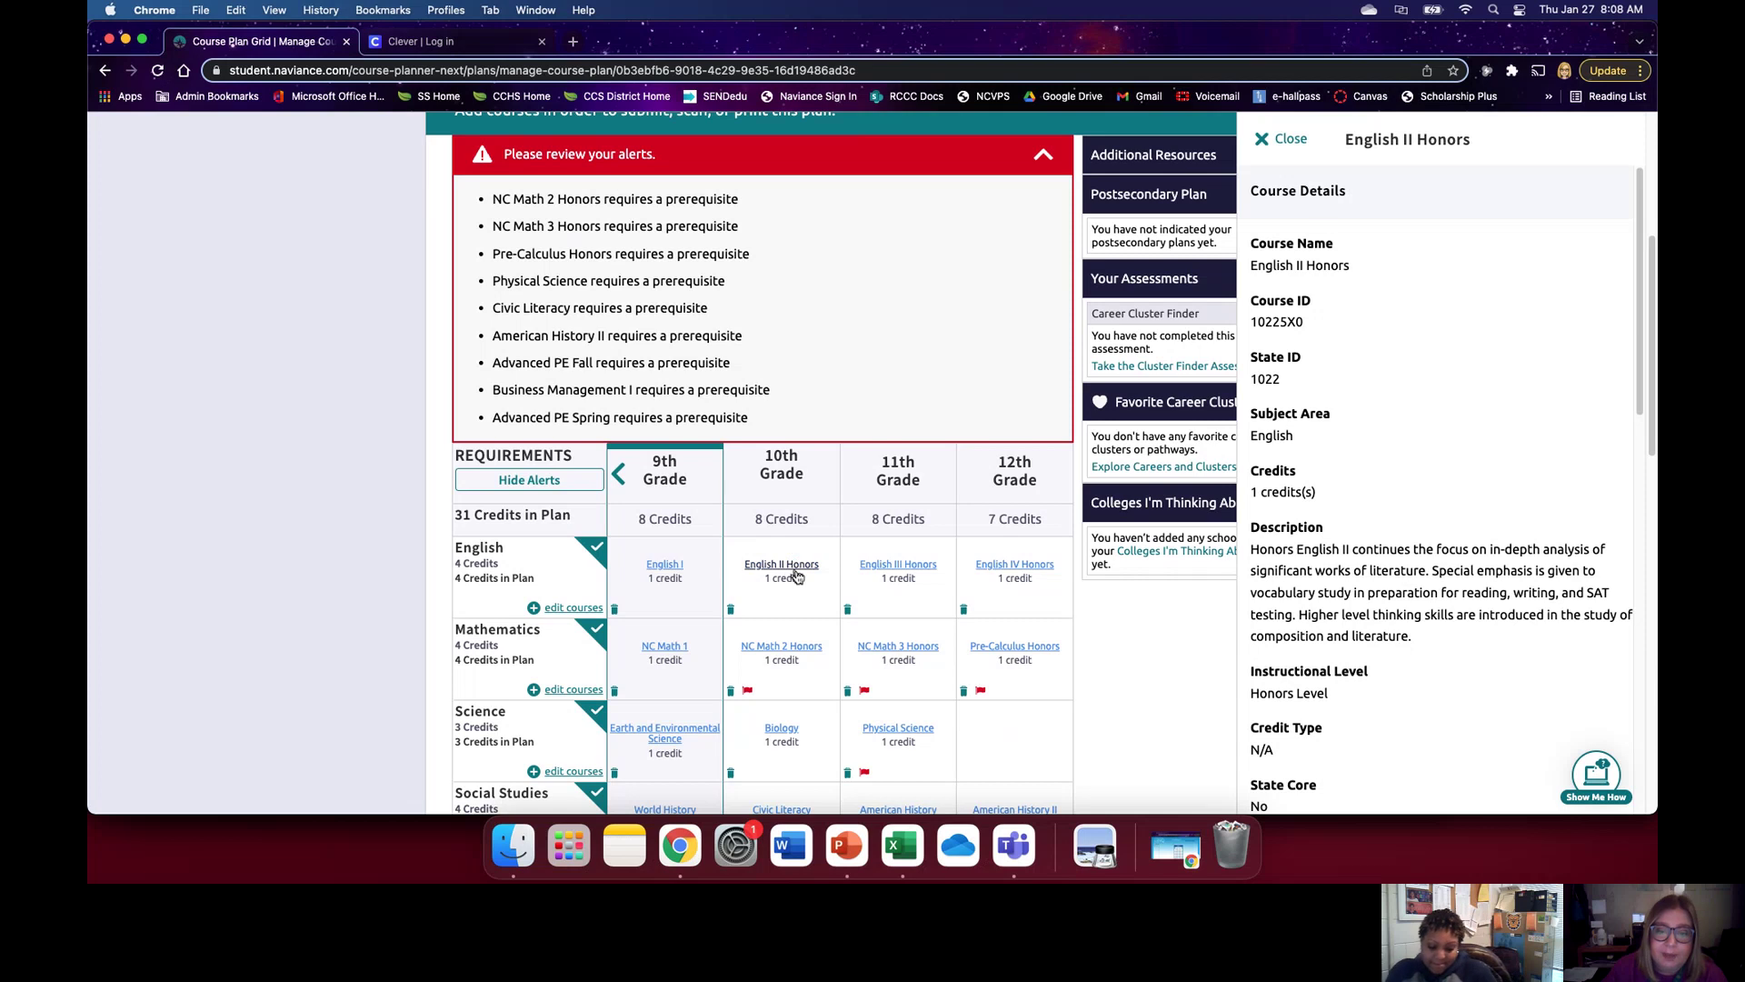
pyautogui.scroll(-5, 1375, 497)
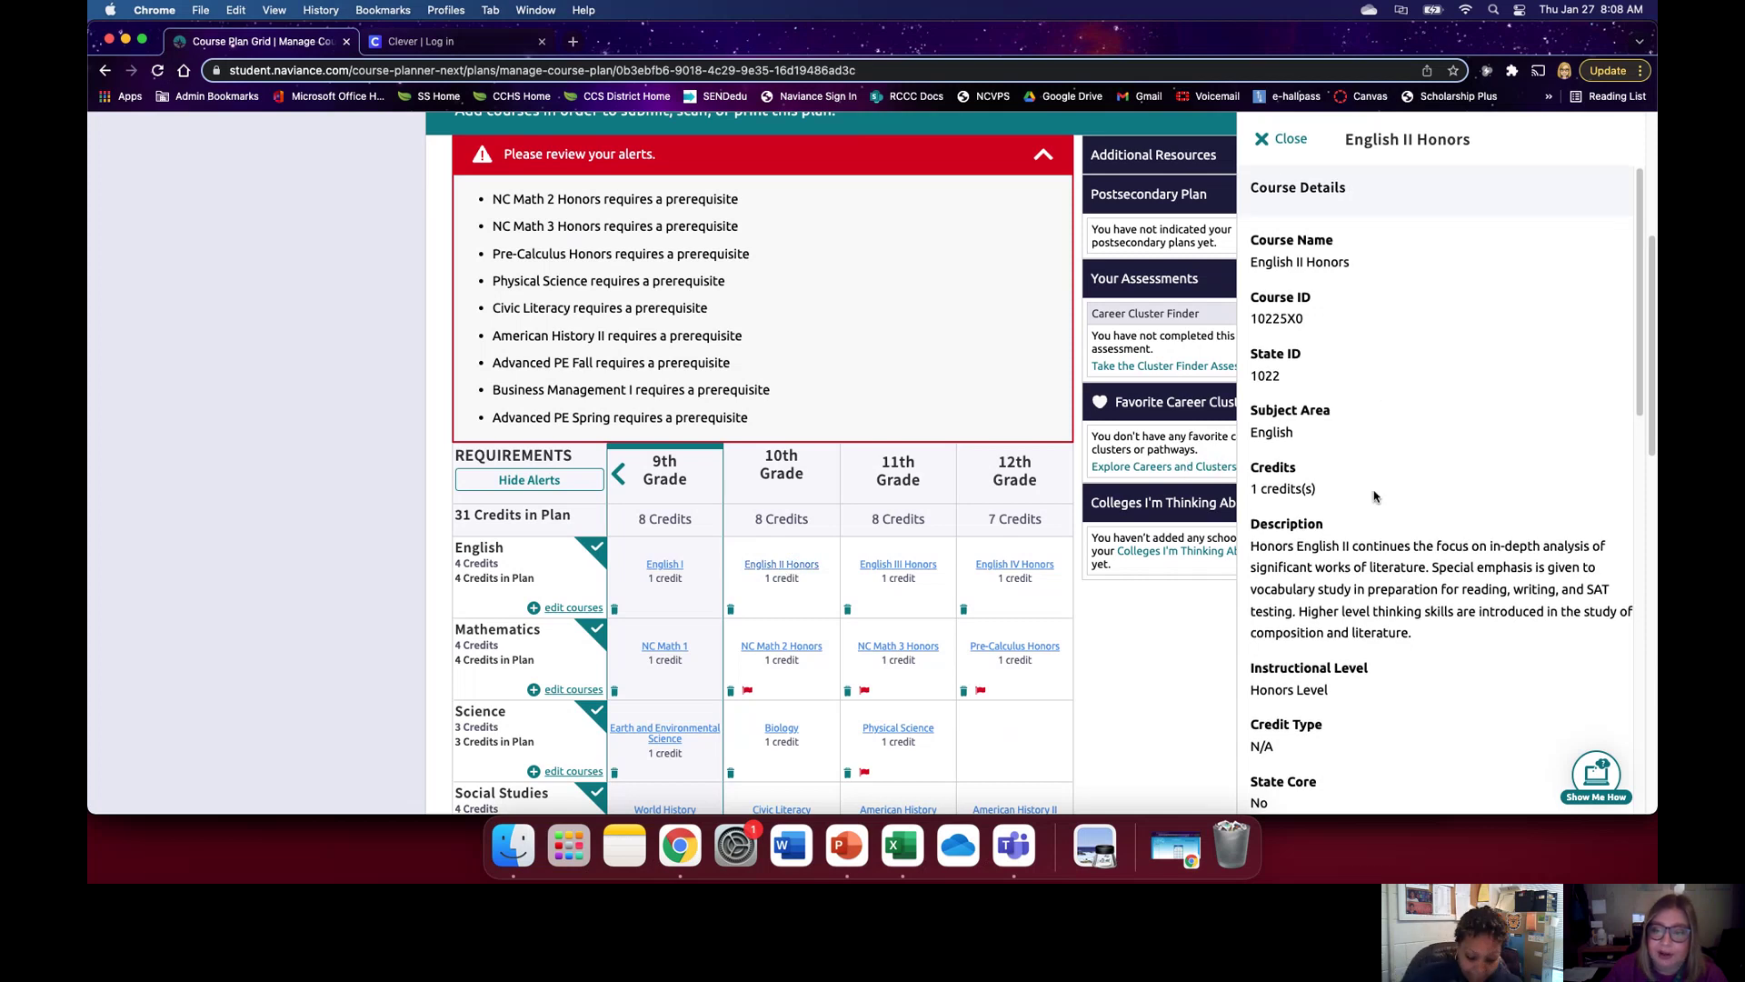
pyautogui.scroll(-2, 1374, 496)
pyautogui.scroll(-4, 1374, 495)
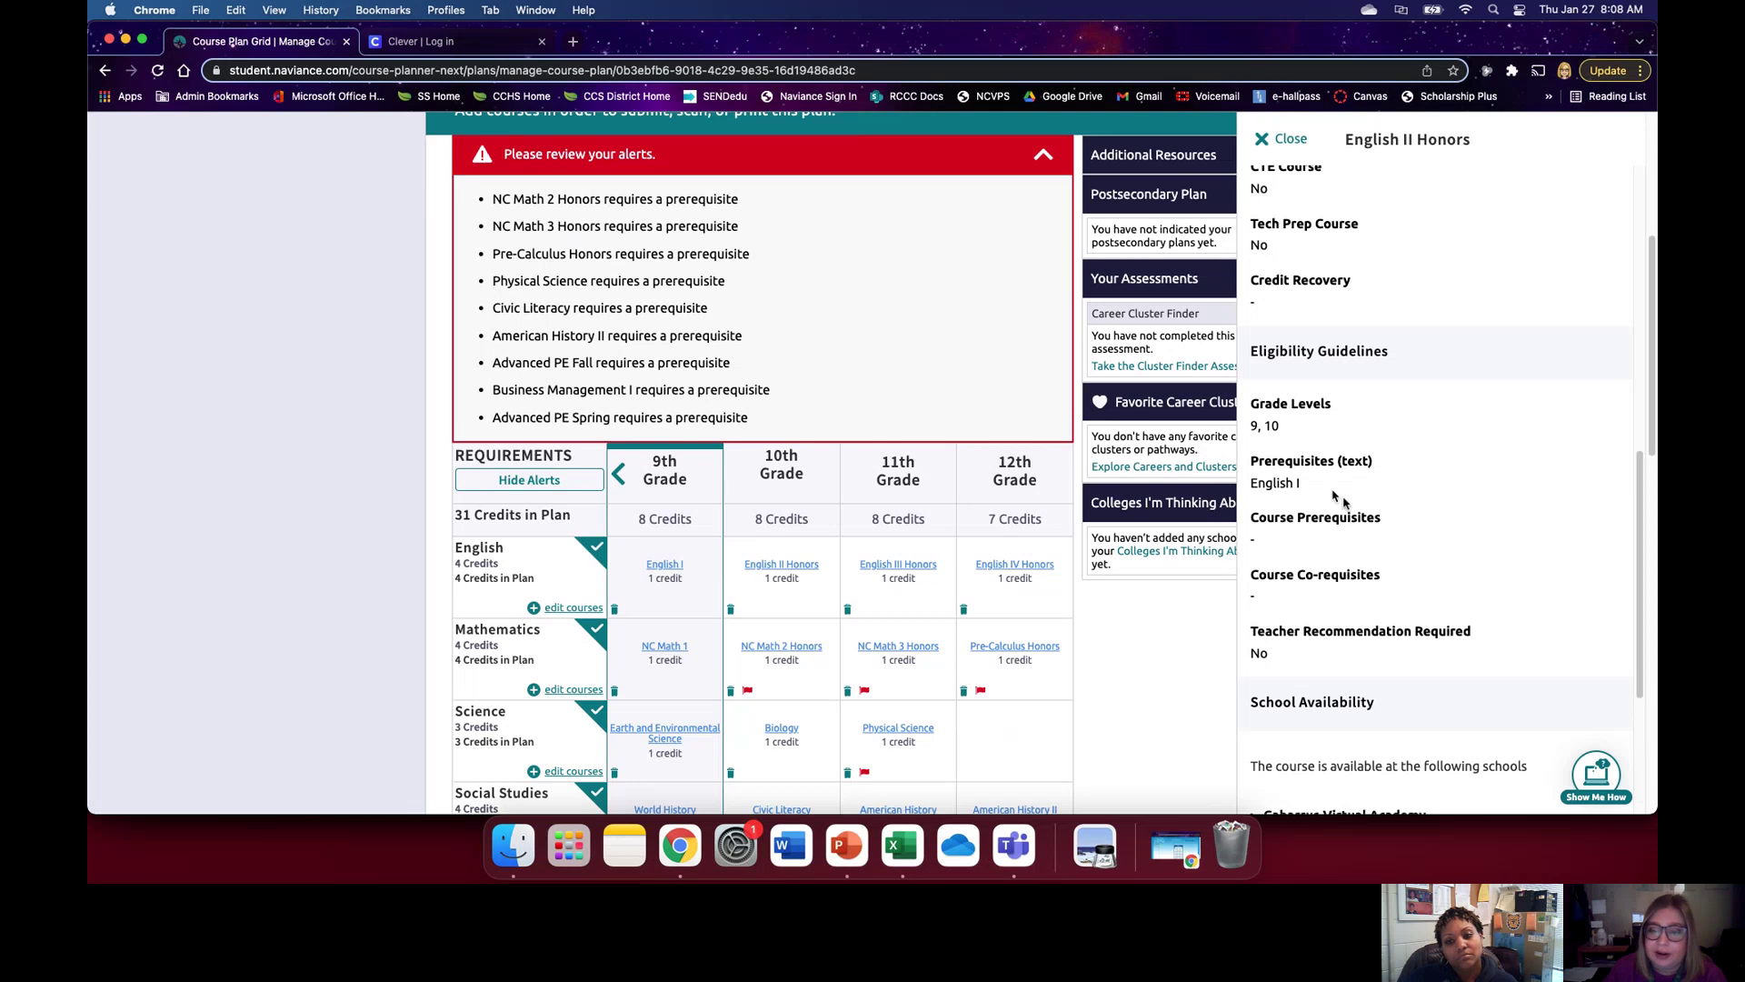
pyautogui.scroll(-4, 1354, 500)
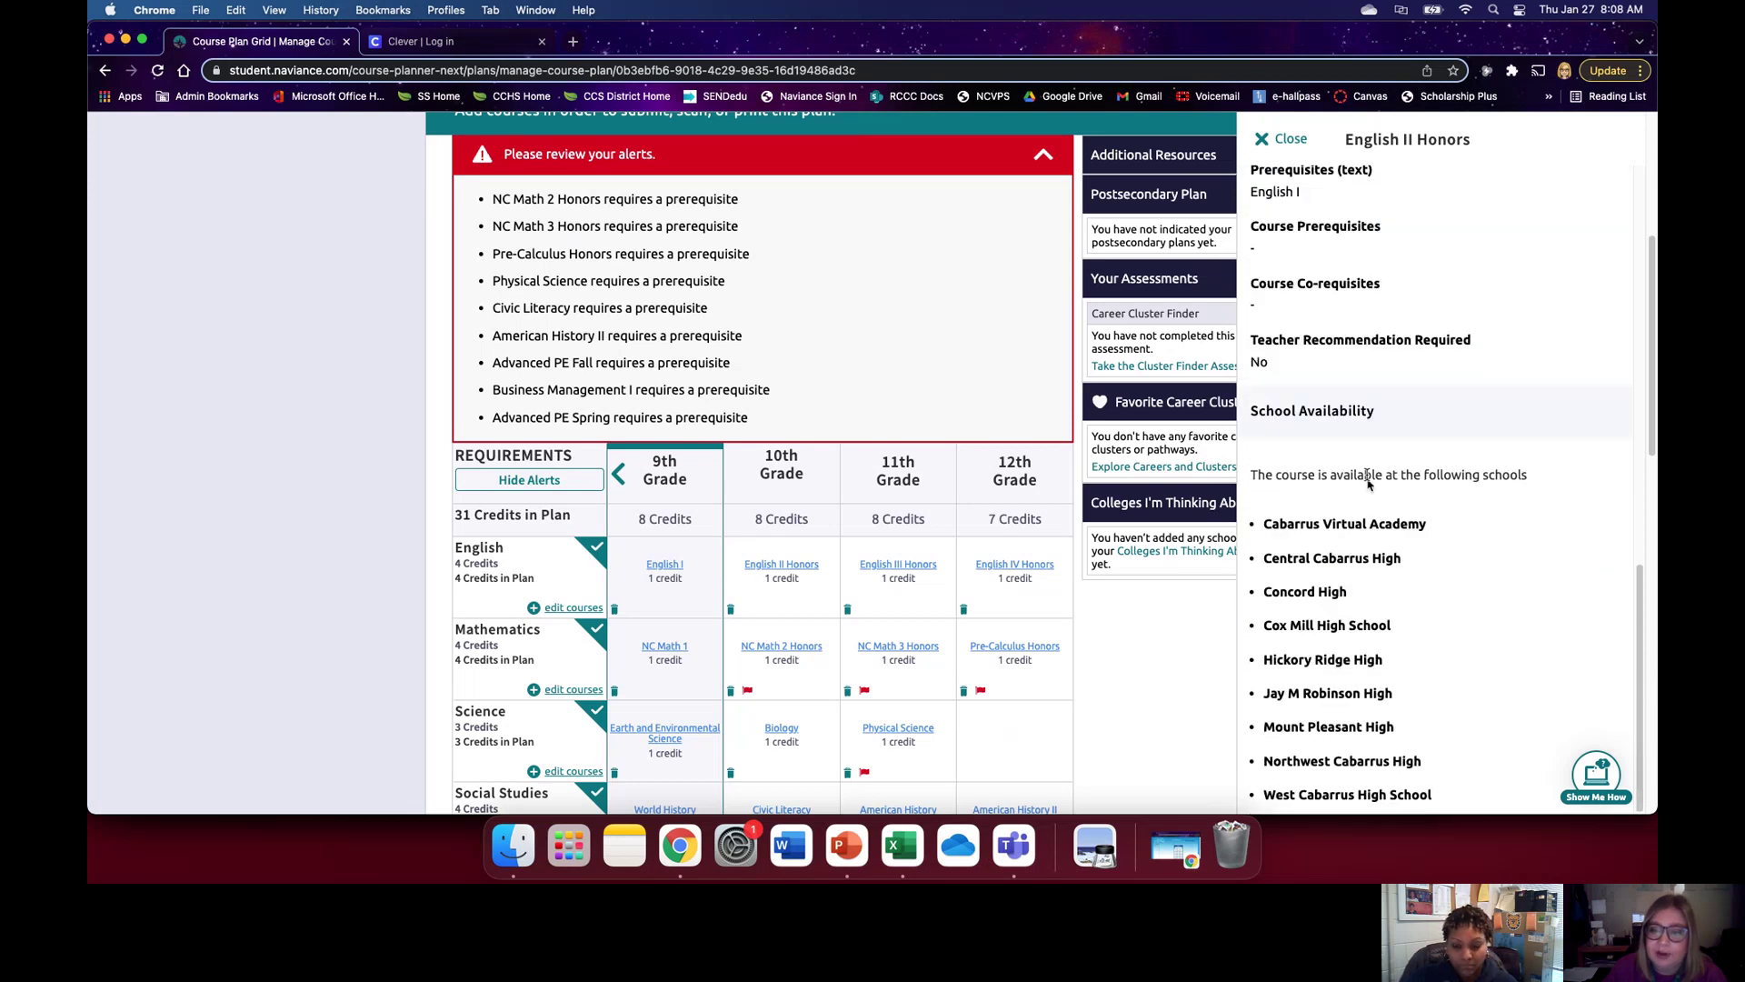
pyautogui.scroll(15, 1430, 354)
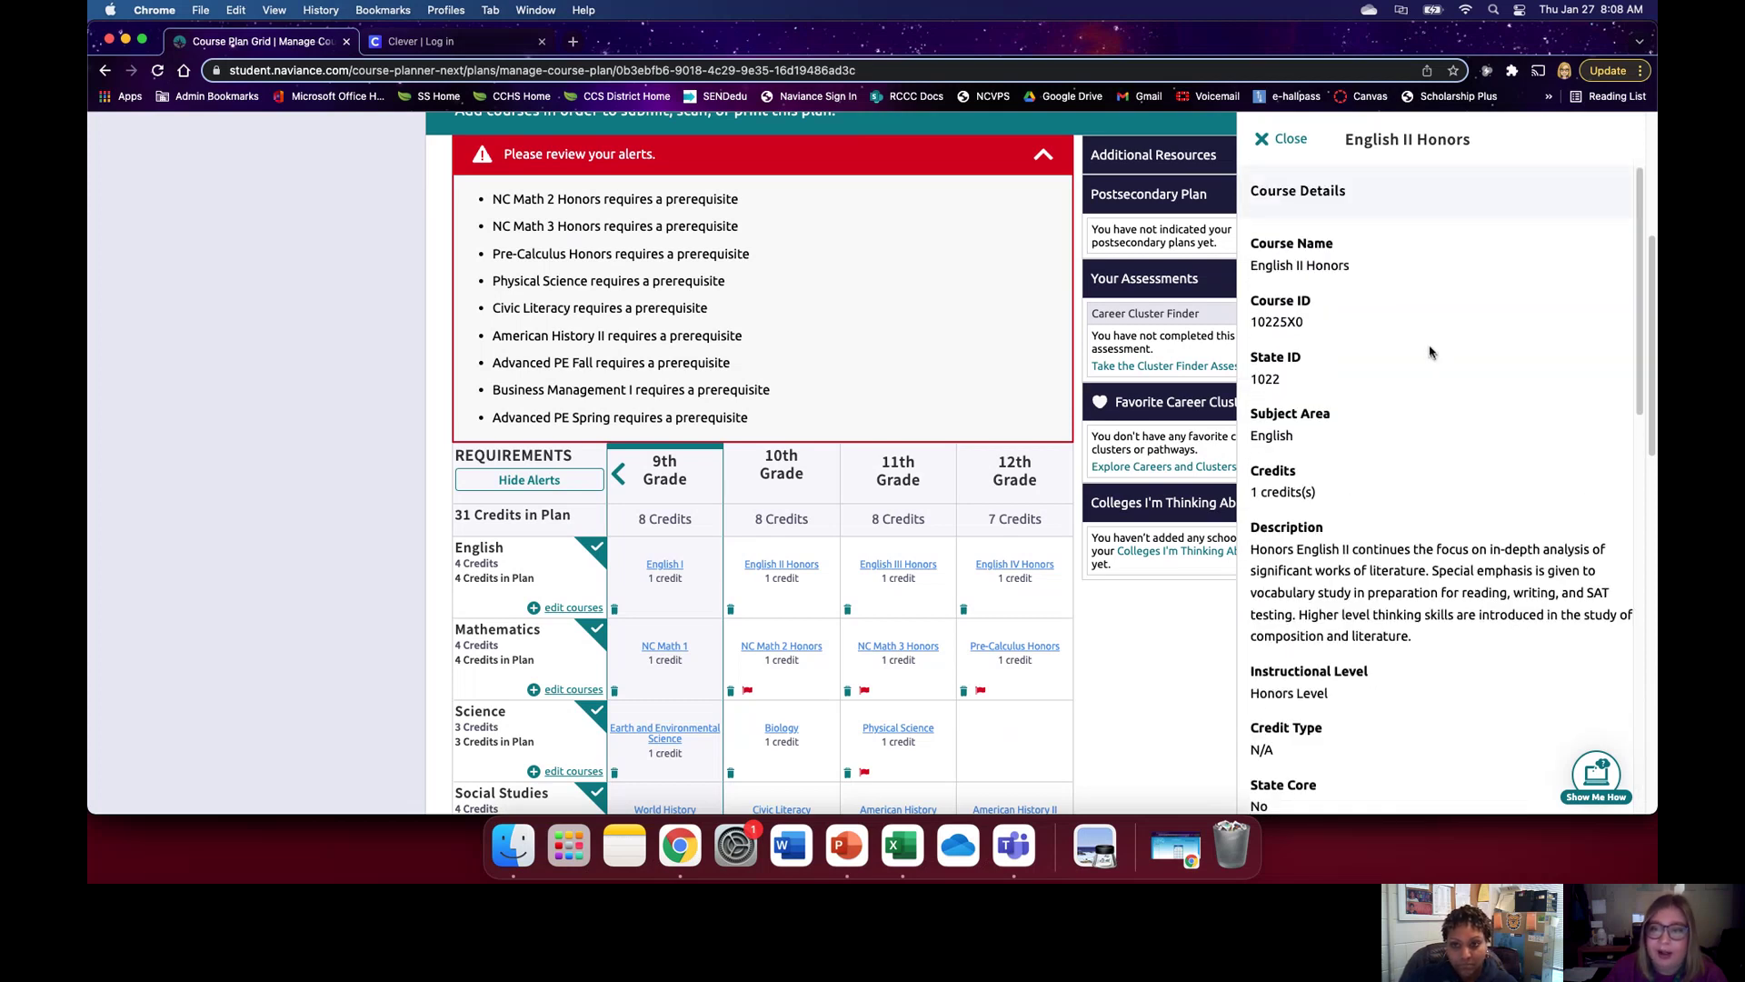
pyautogui.click(1289, 141)
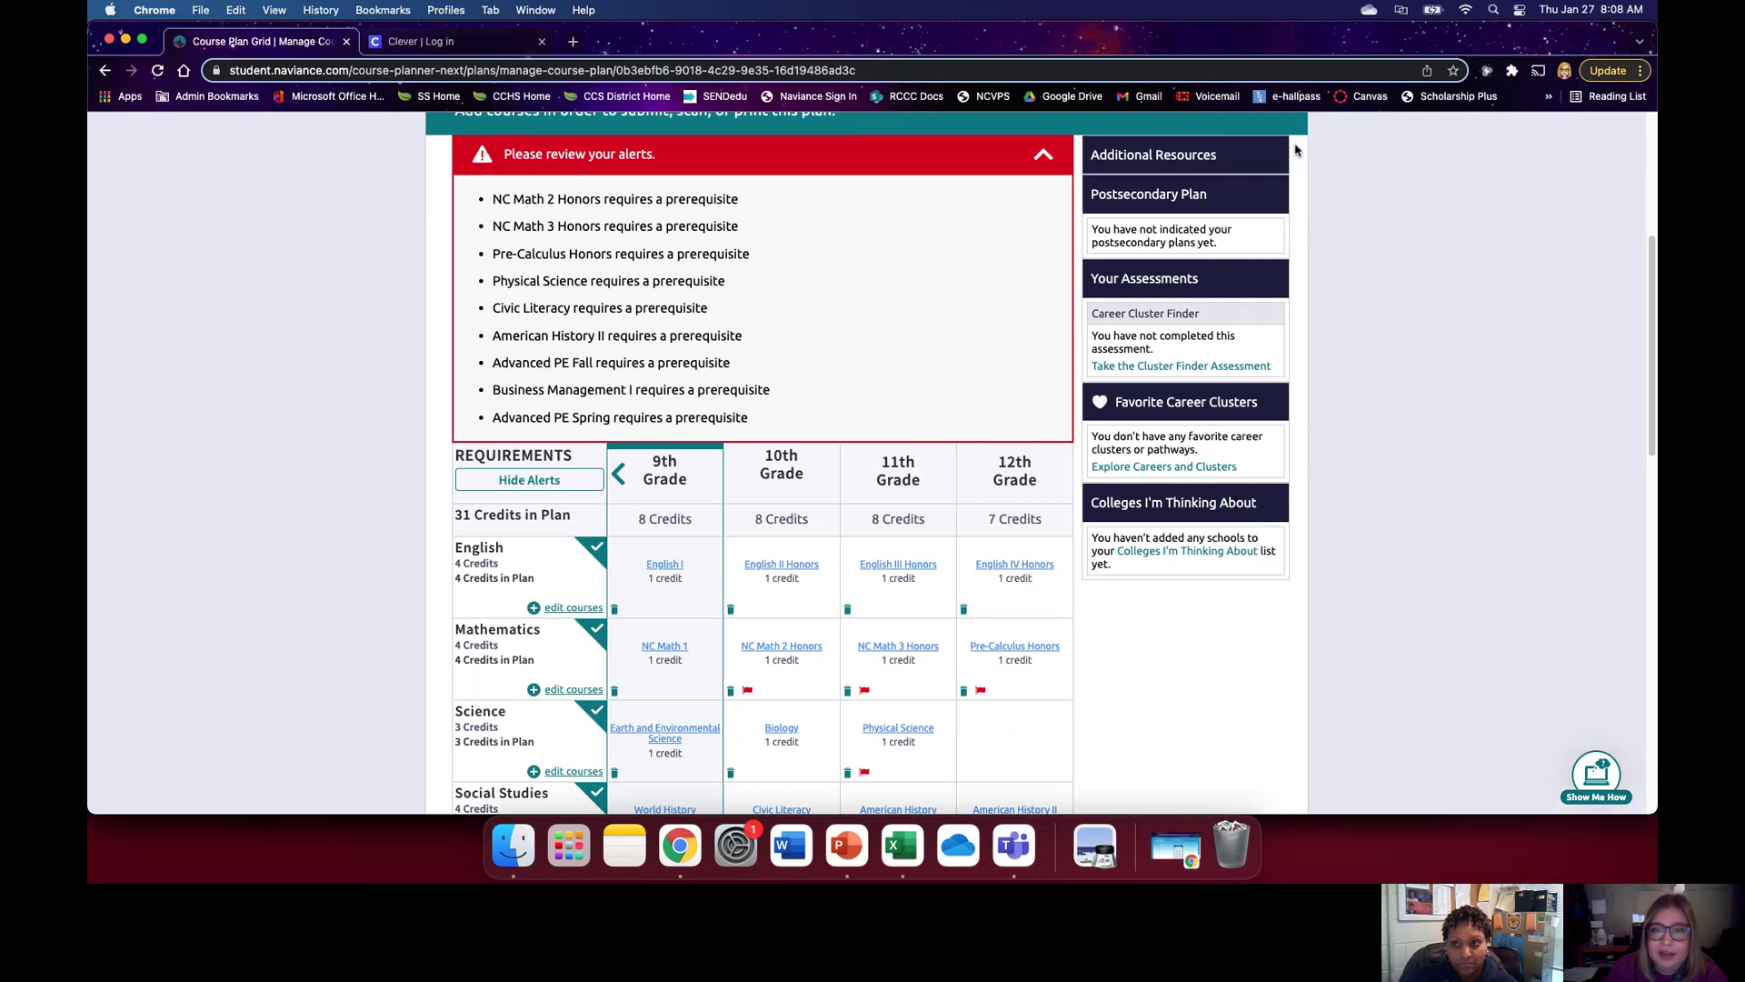
# Step: Hide the plan's alerts and submit the current plan for approval
pyautogui.click(1043, 155)
pyautogui.scroll(5, 1404, 407)
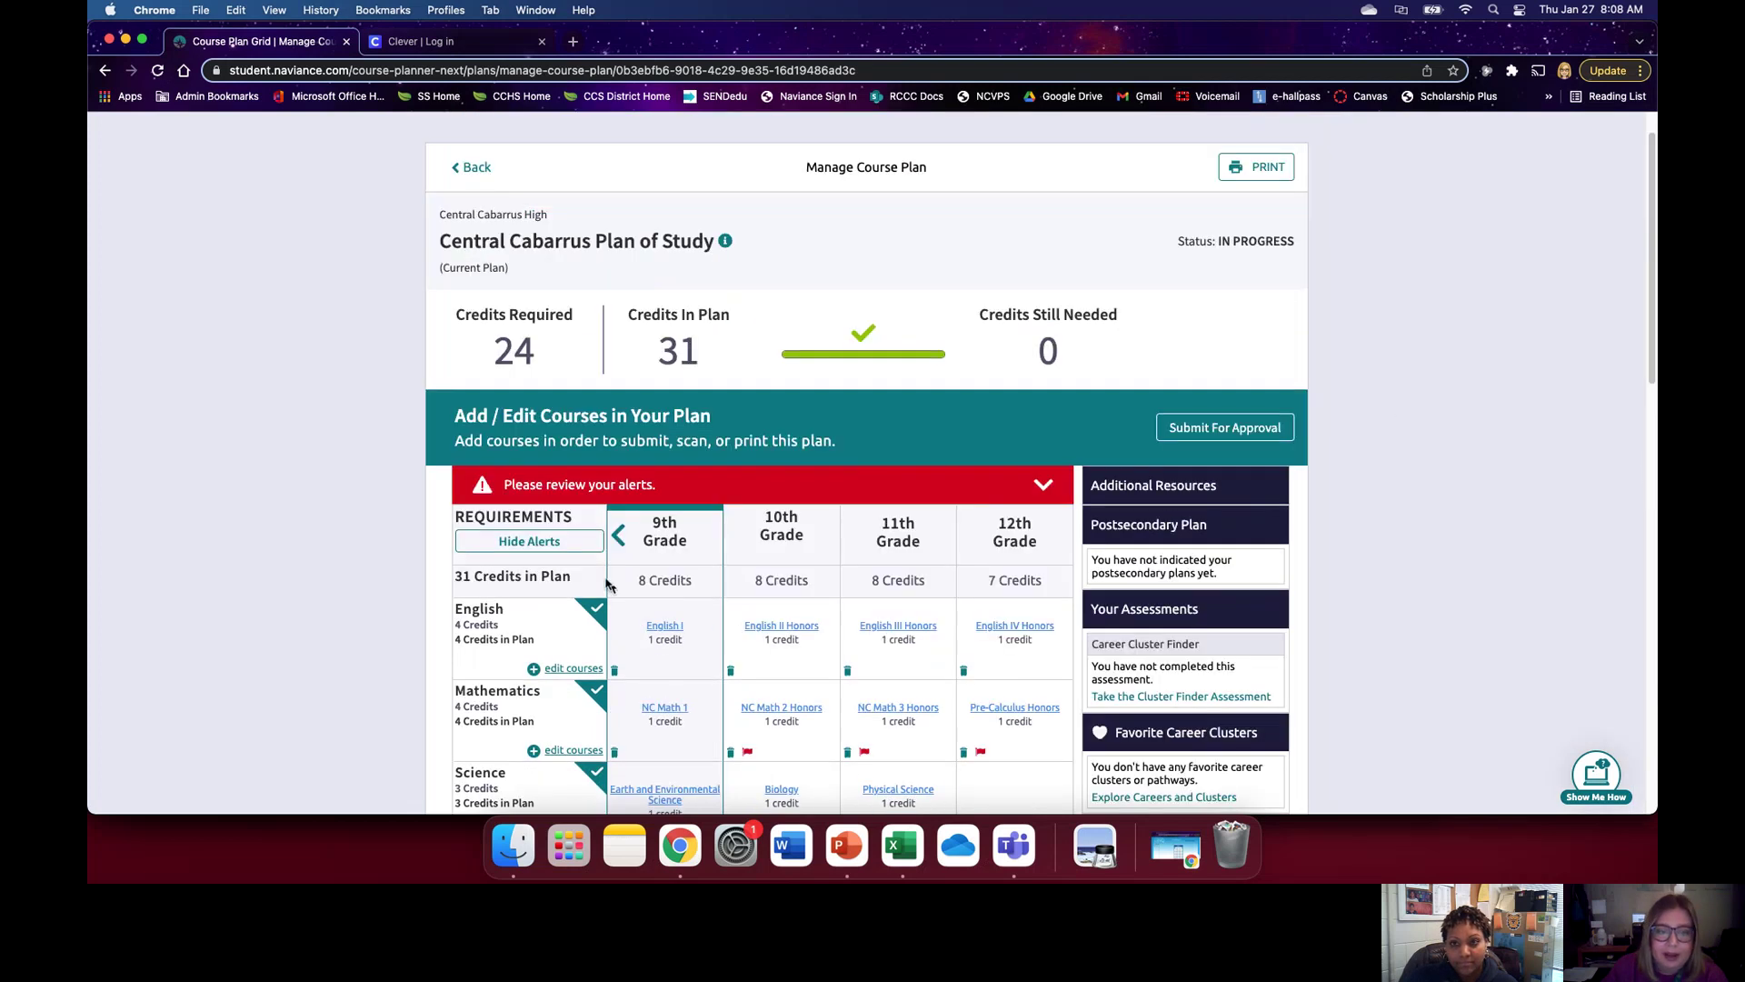
pyautogui.click(536, 544)
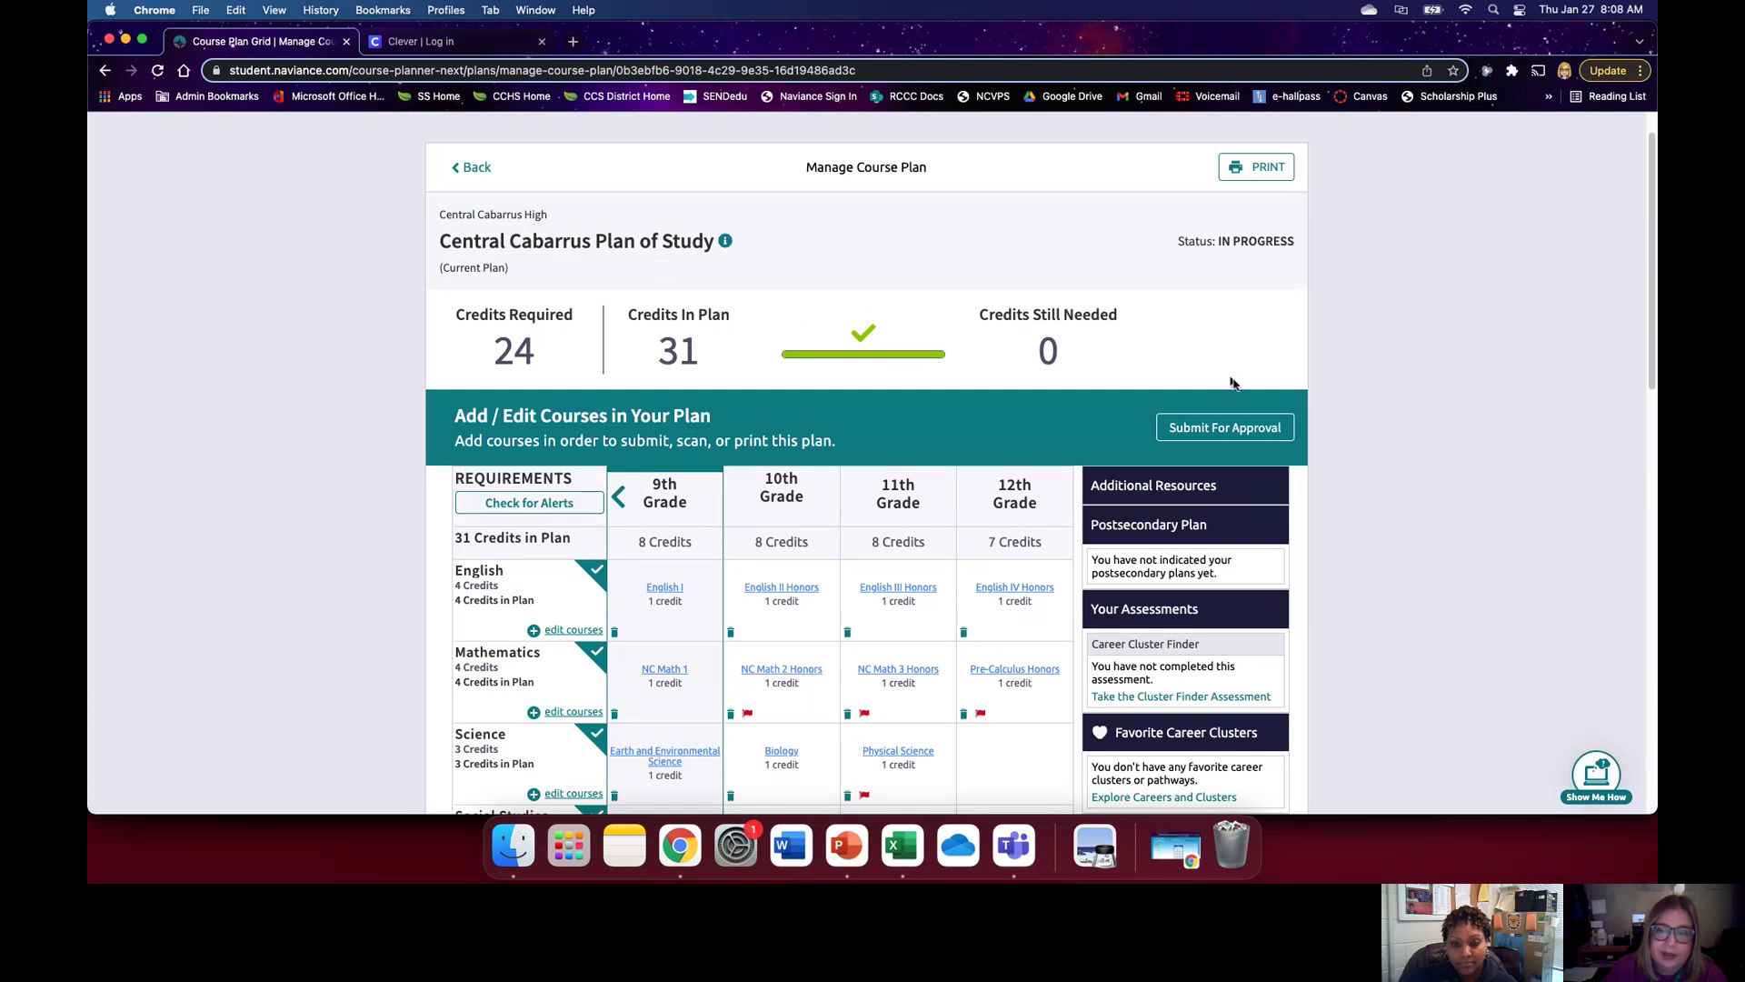
pyautogui.click(1254, 433)
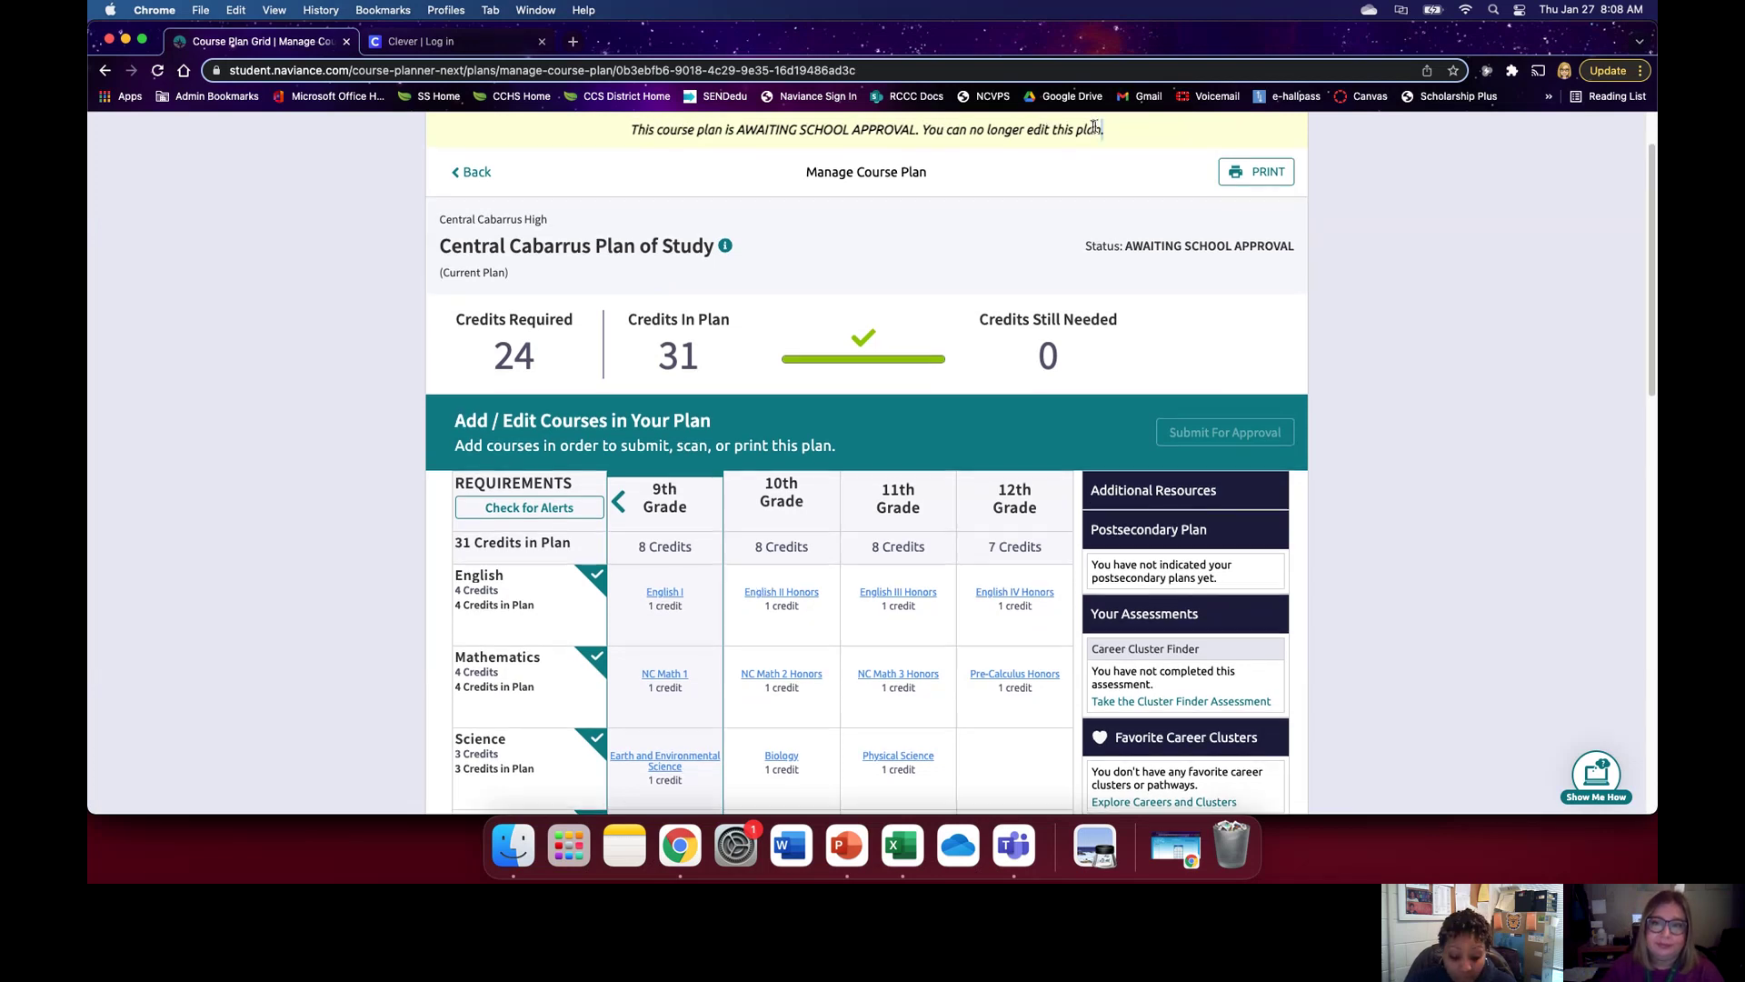
# Step: Read the approval status notice above the submitted course plan
pyautogui.scroll(2, 718, 218)
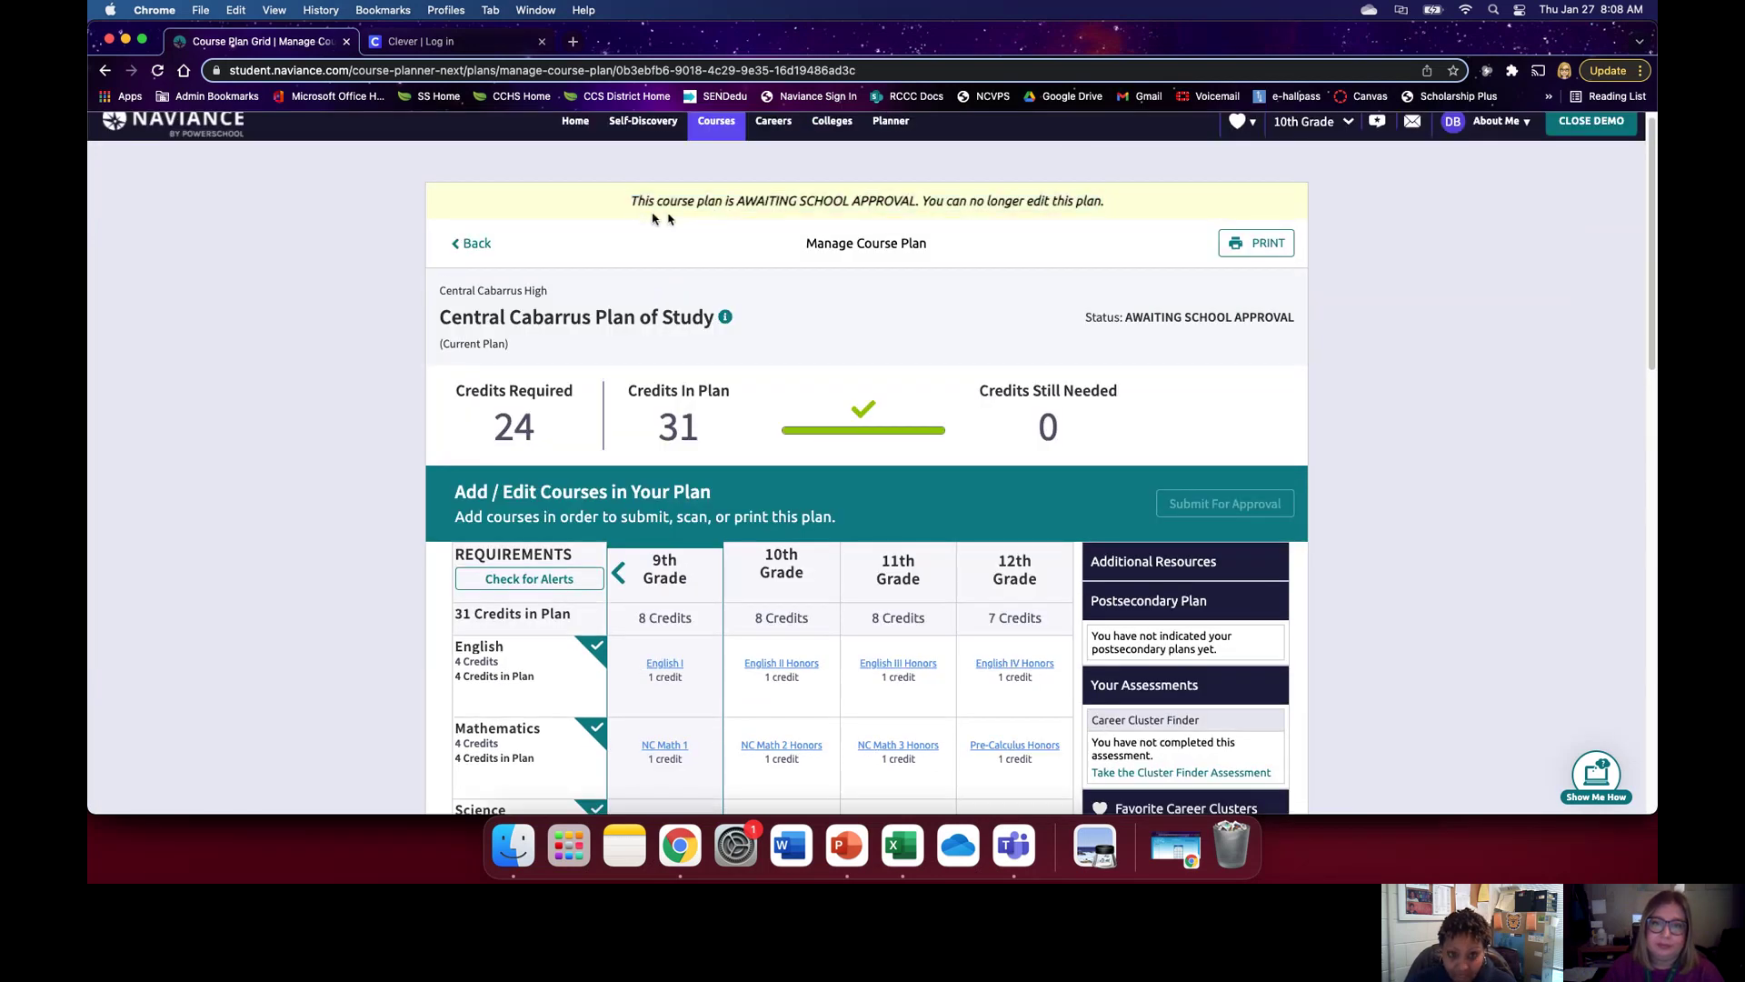
pyautogui.moveTo(636, 202); pyautogui.dragTo(1109, 202)
pyautogui.moveTo(629, 202); pyautogui.dragTo(1108, 202)
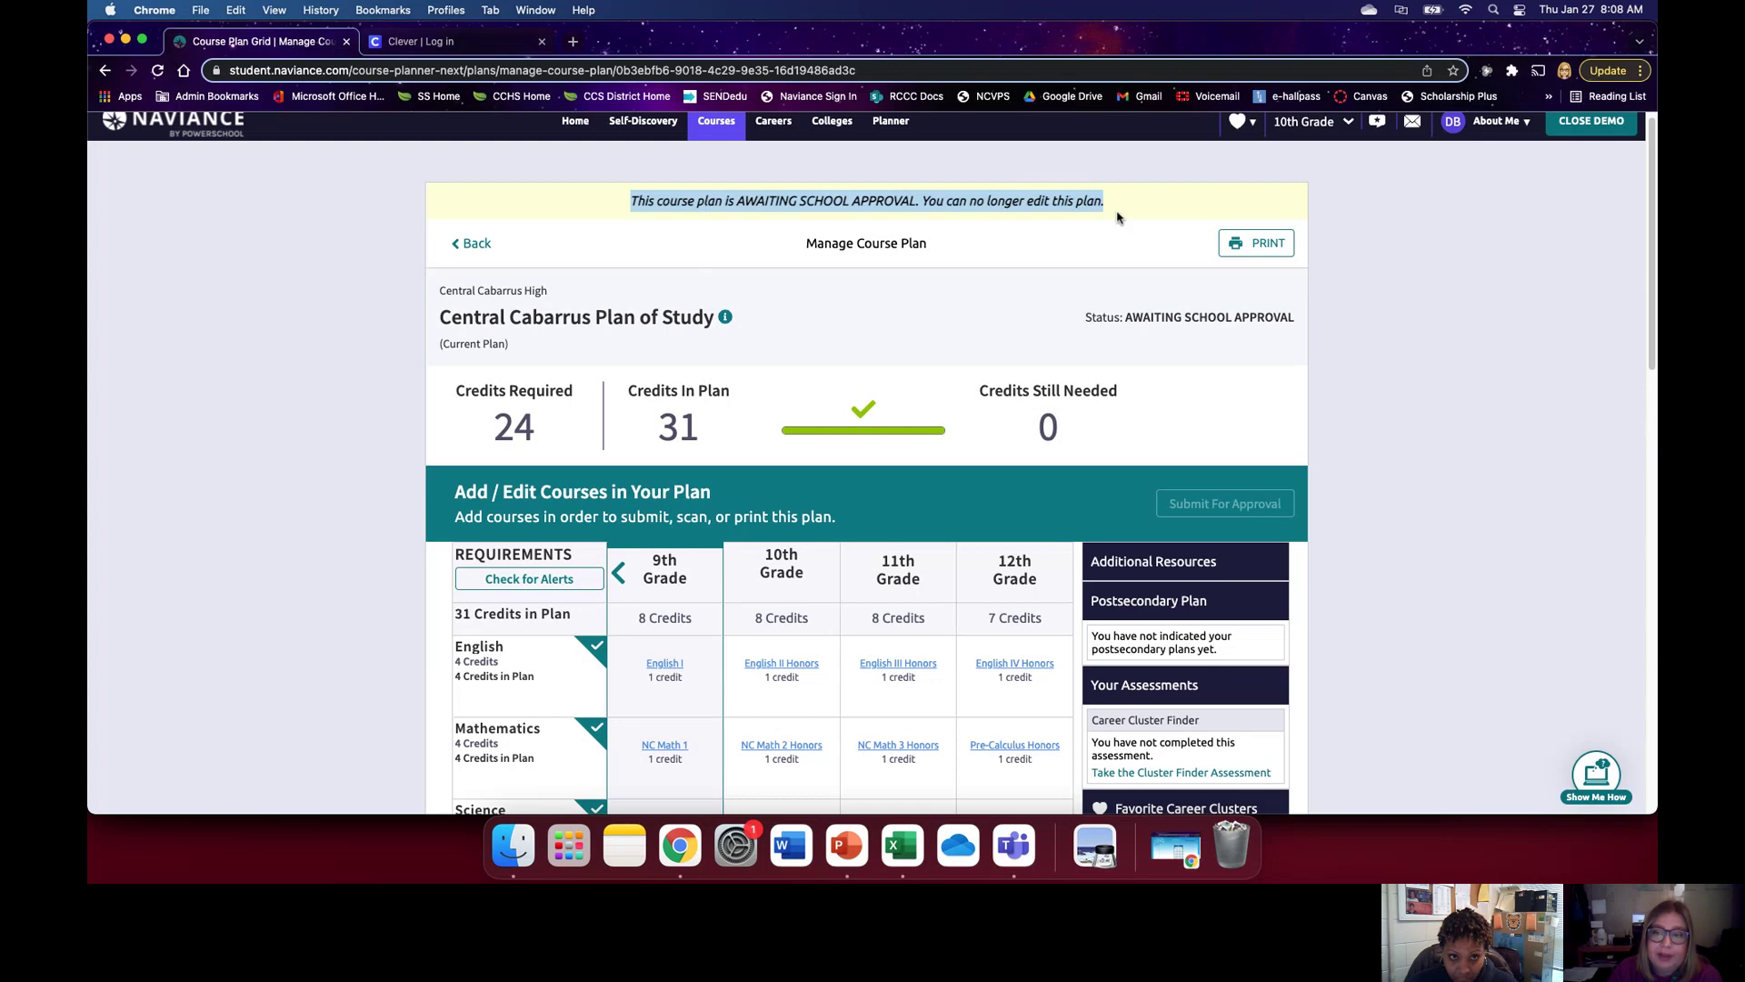
pyautogui.click(1427, 373)
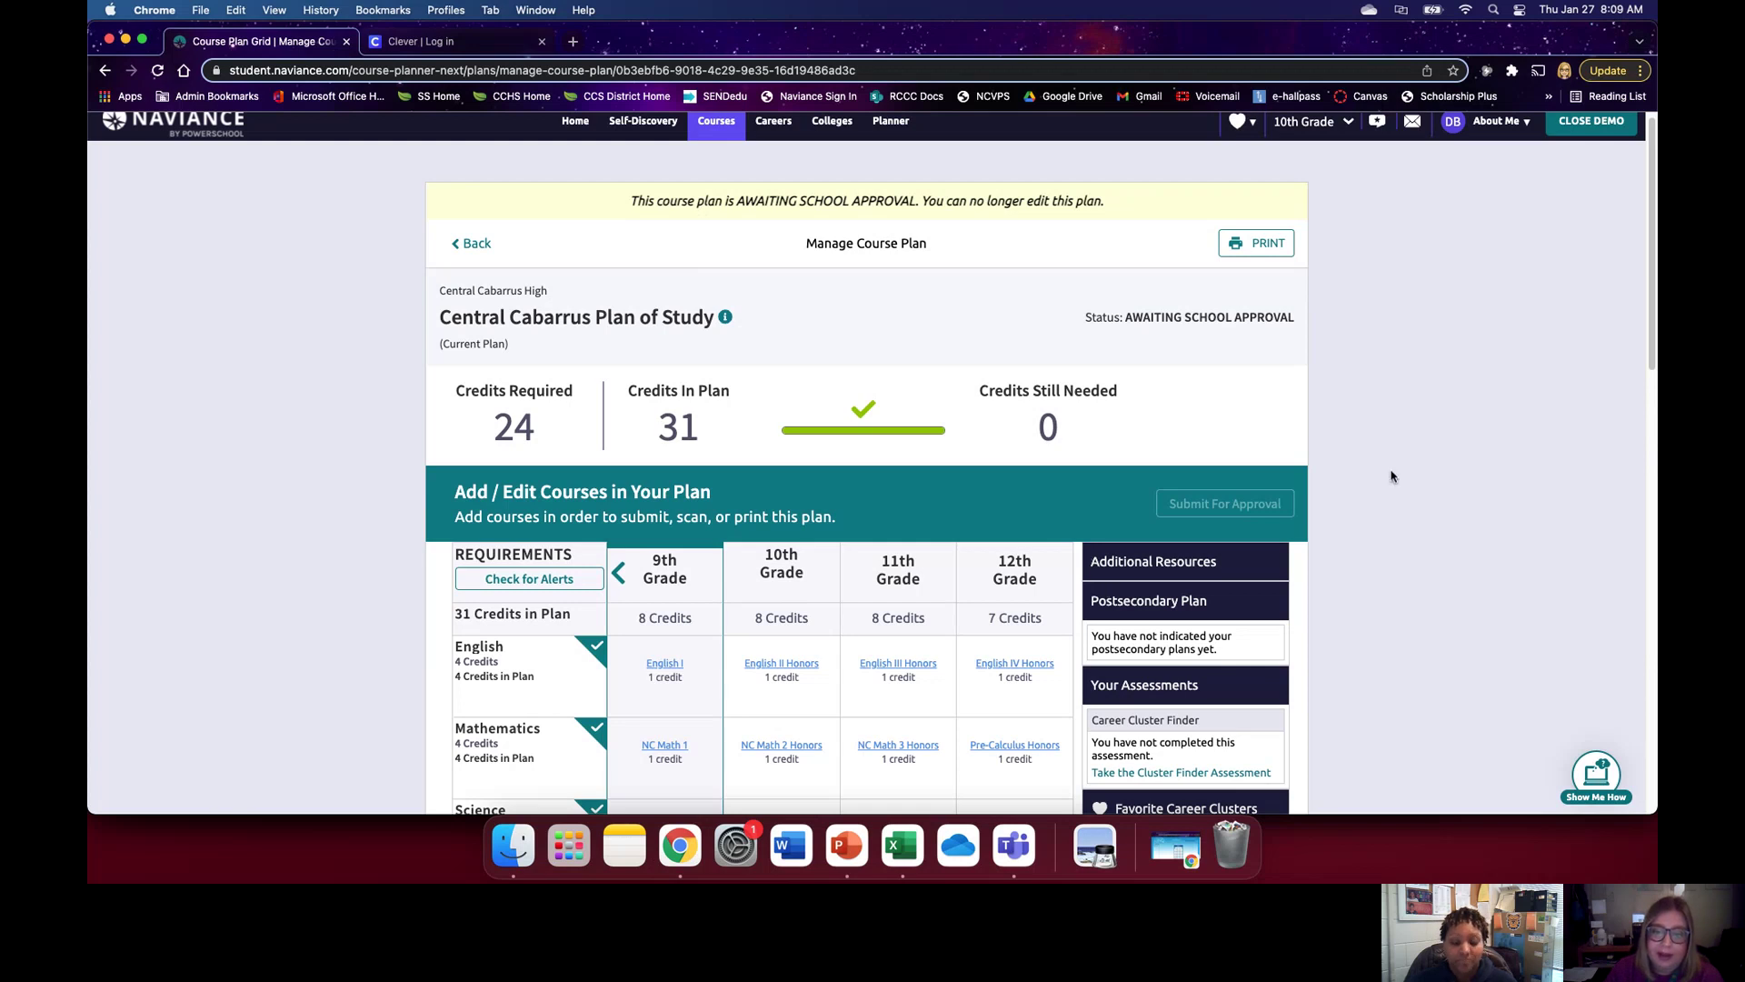
# Step: Review the submitted plan's grid, from the core requirements to the General Electives and Alternates, along with its credit summary
pyautogui.scroll(-20, 1391, 477)
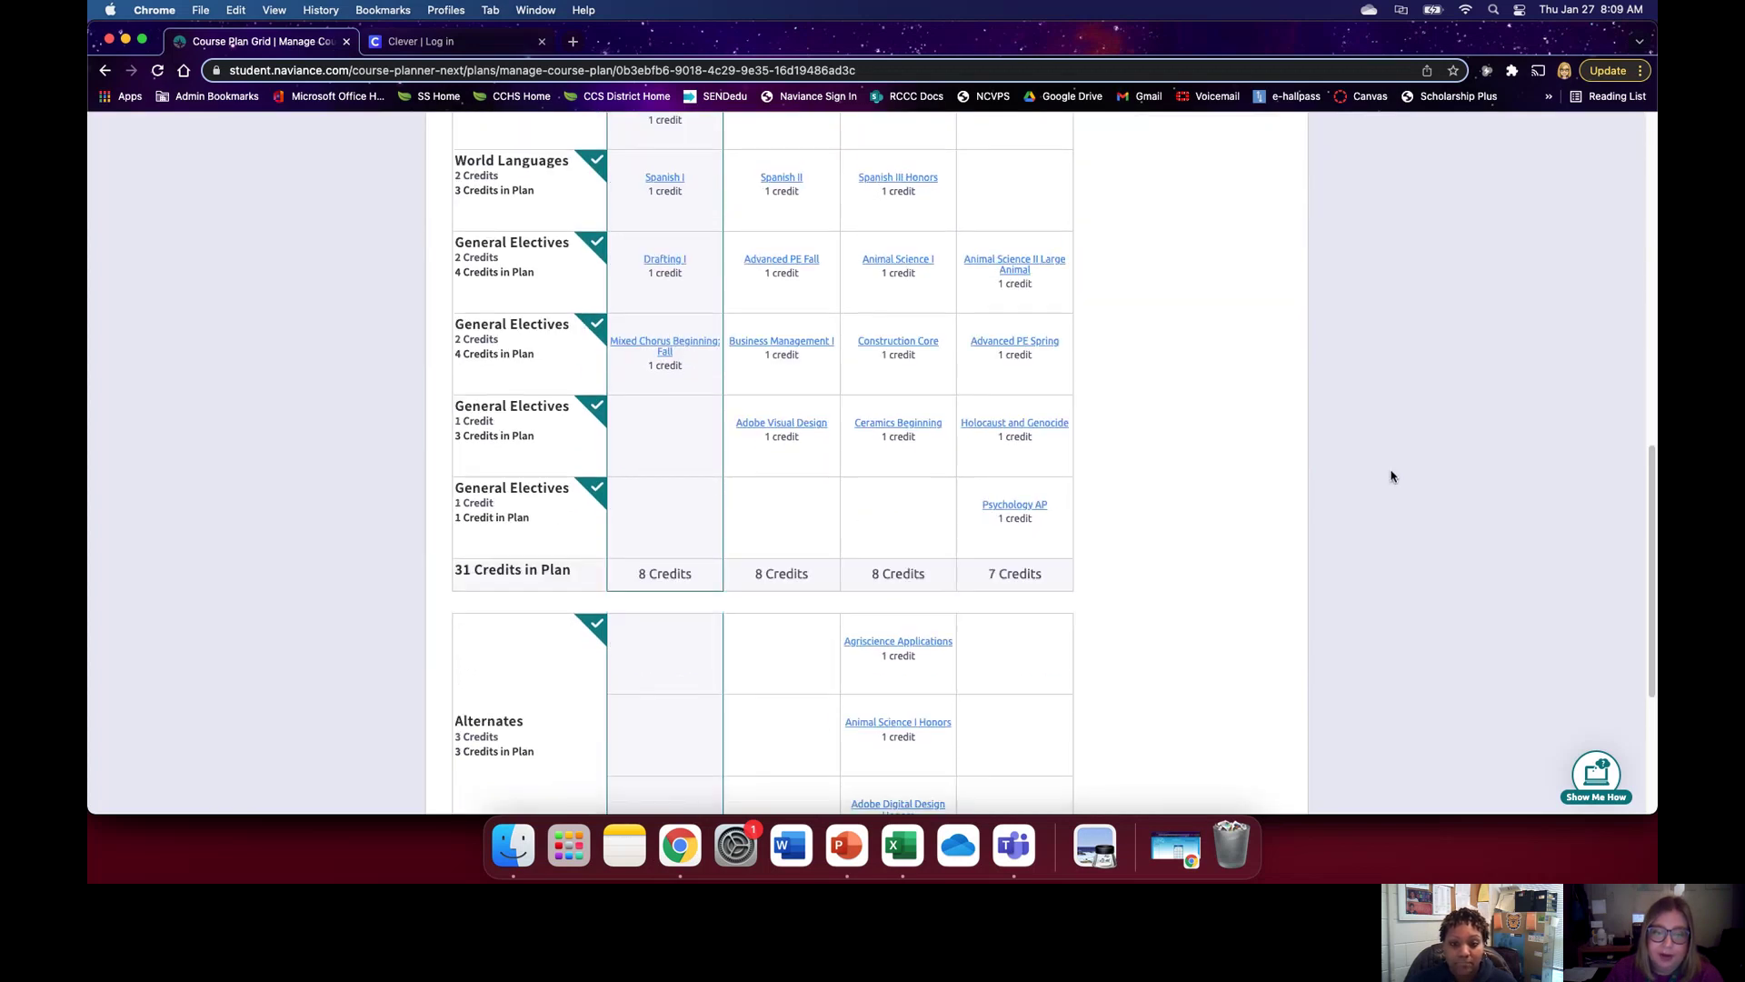
pyautogui.scroll(-5, 1391, 476)
pyautogui.scroll(10, 1390, 476)
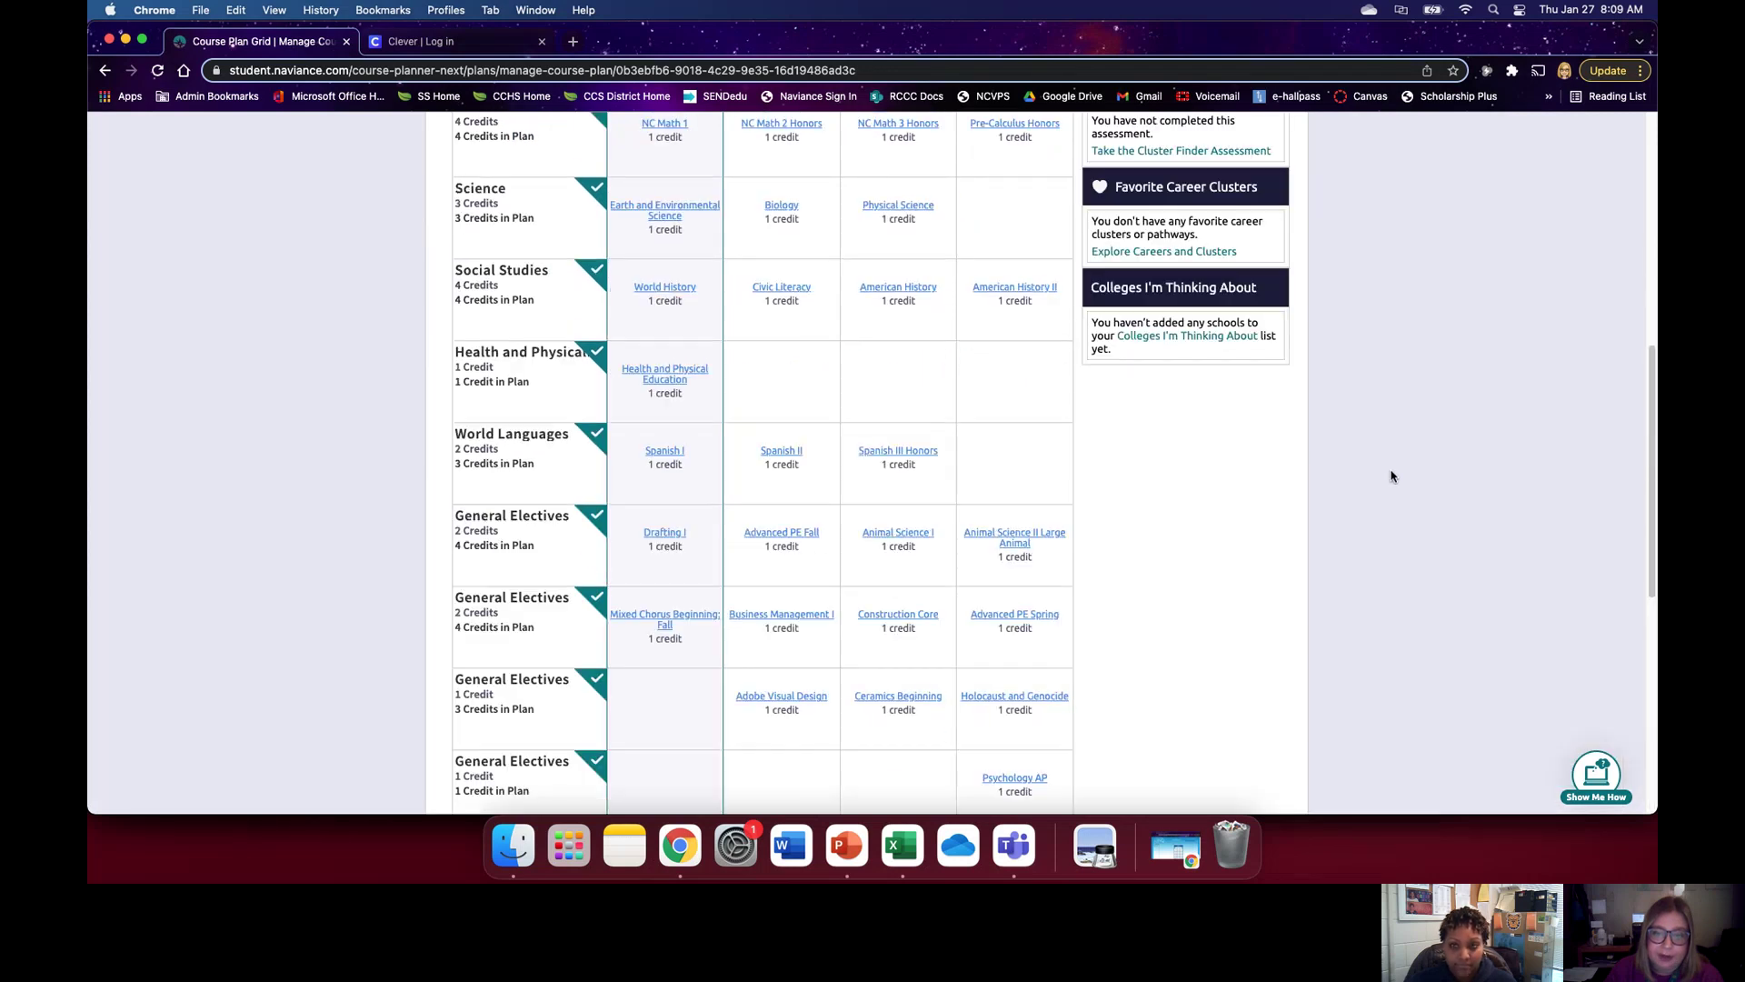
pyautogui.scroll(10, 1390, 477)
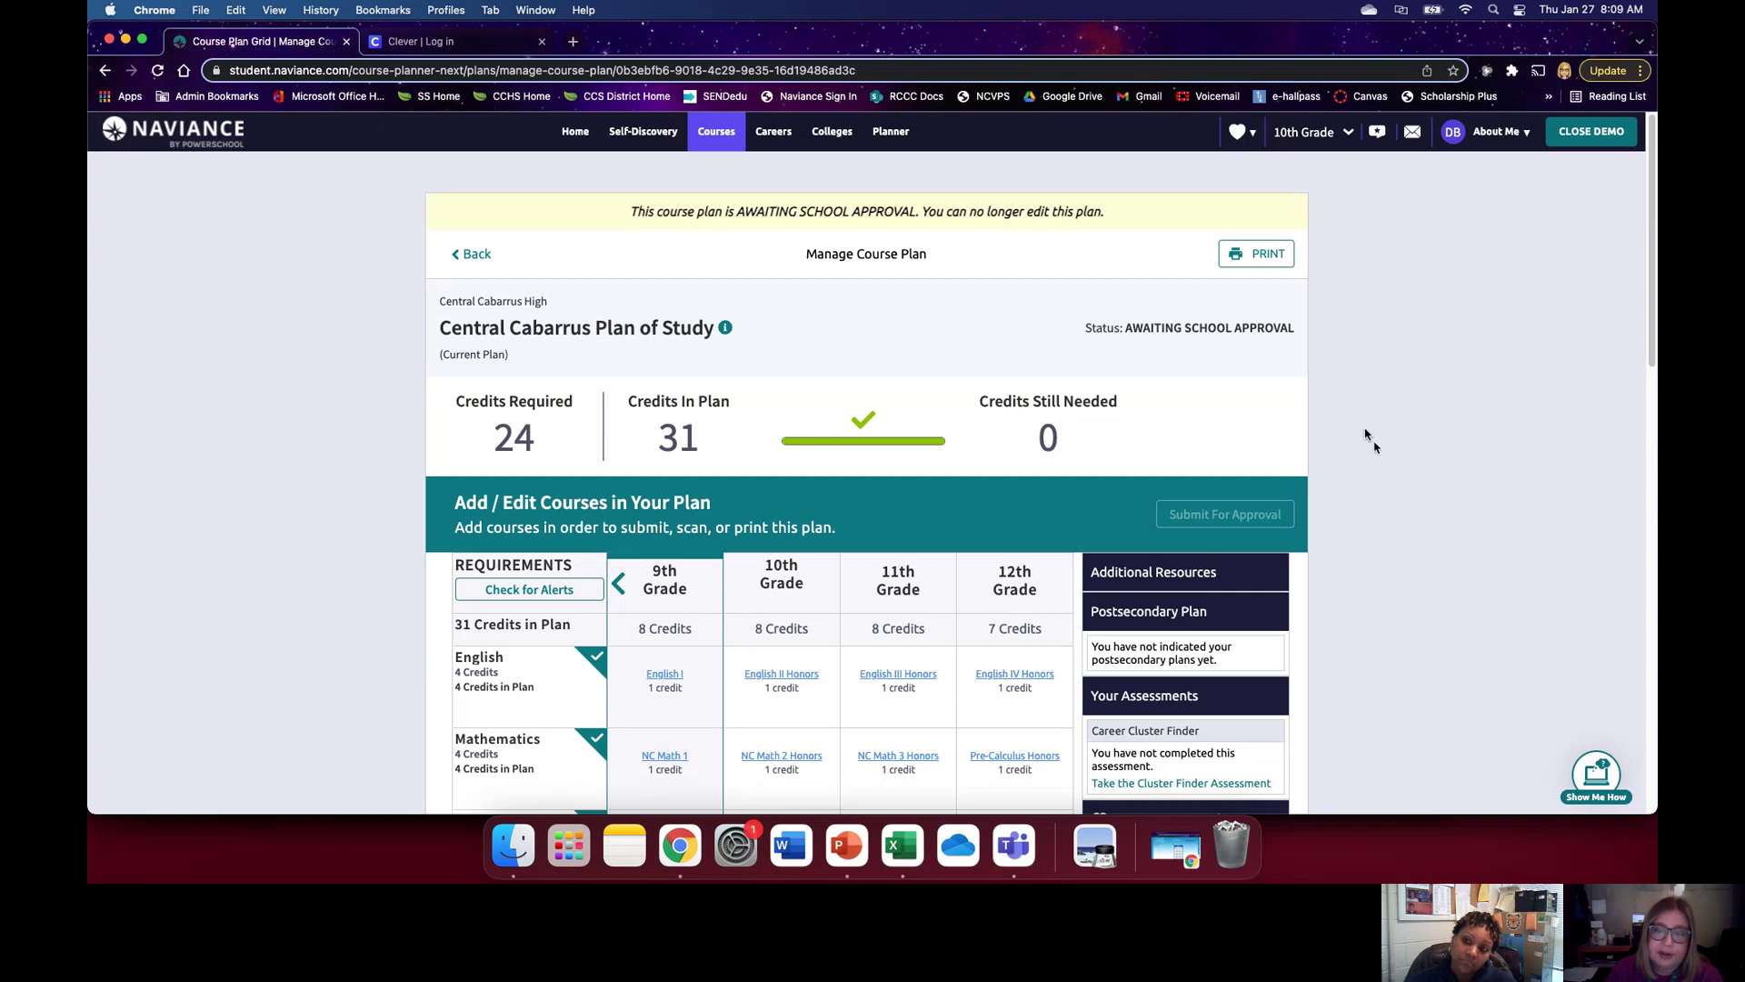
pyautogui.scroll(-3, 1074, 582)
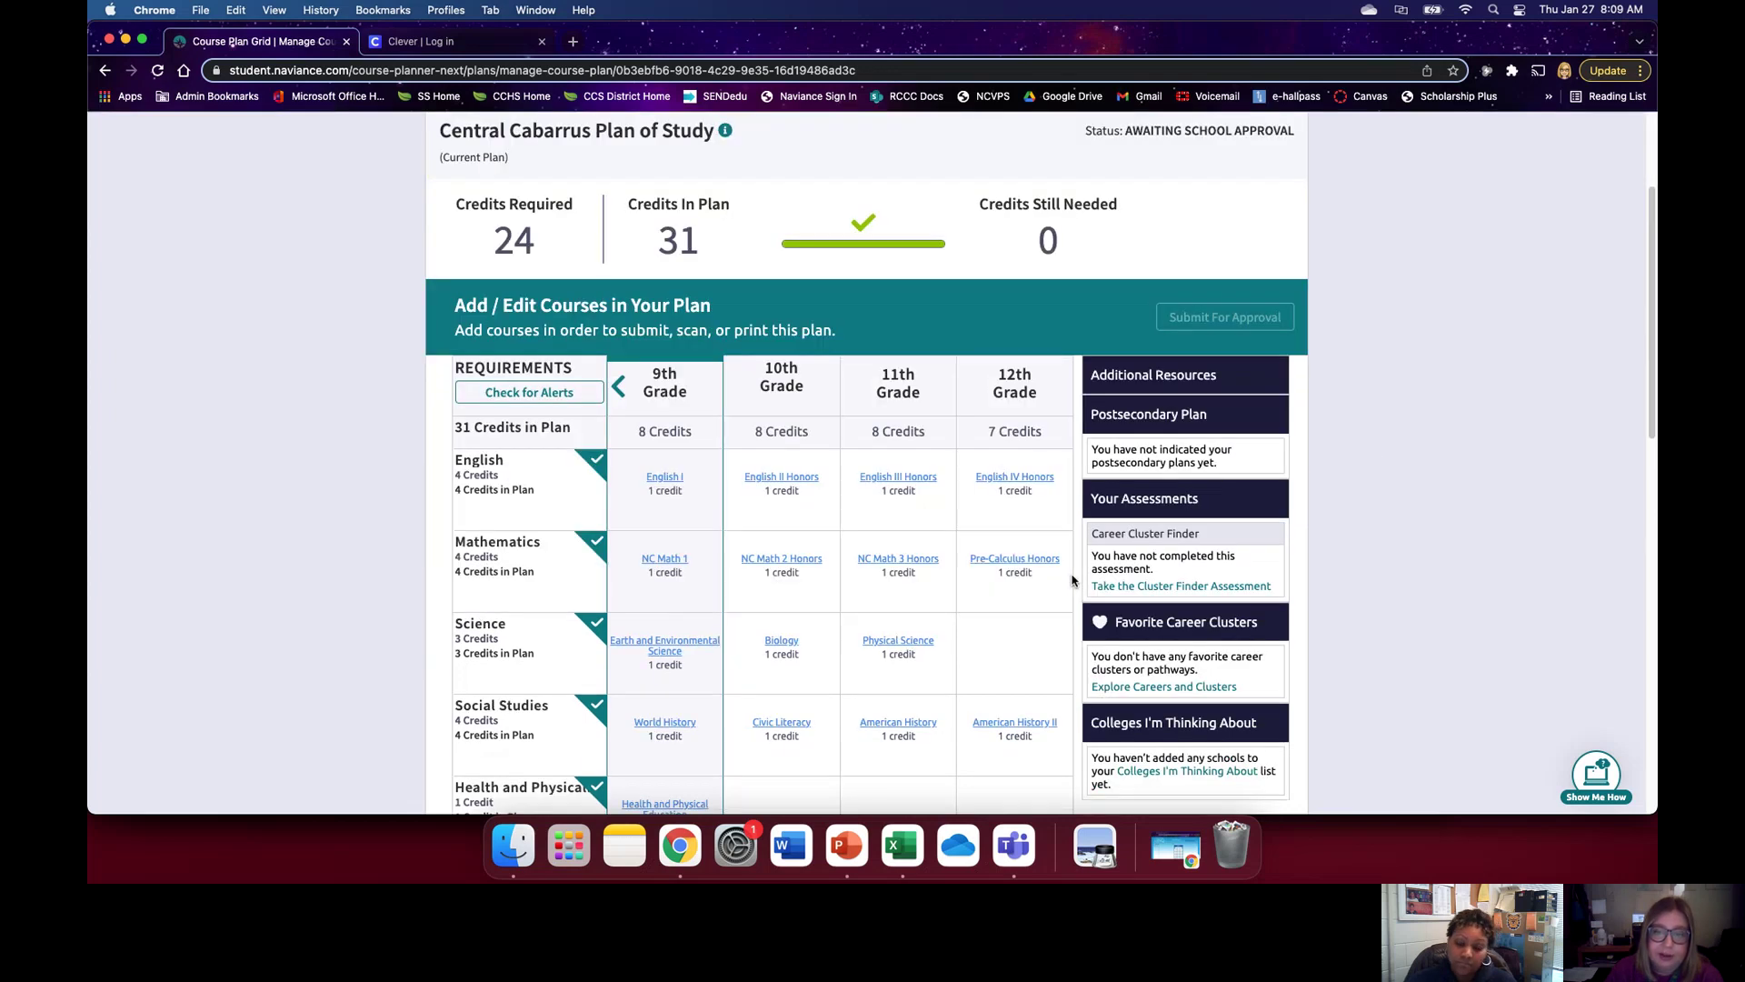
pyautogui.scroll(-3, 1074, 582)
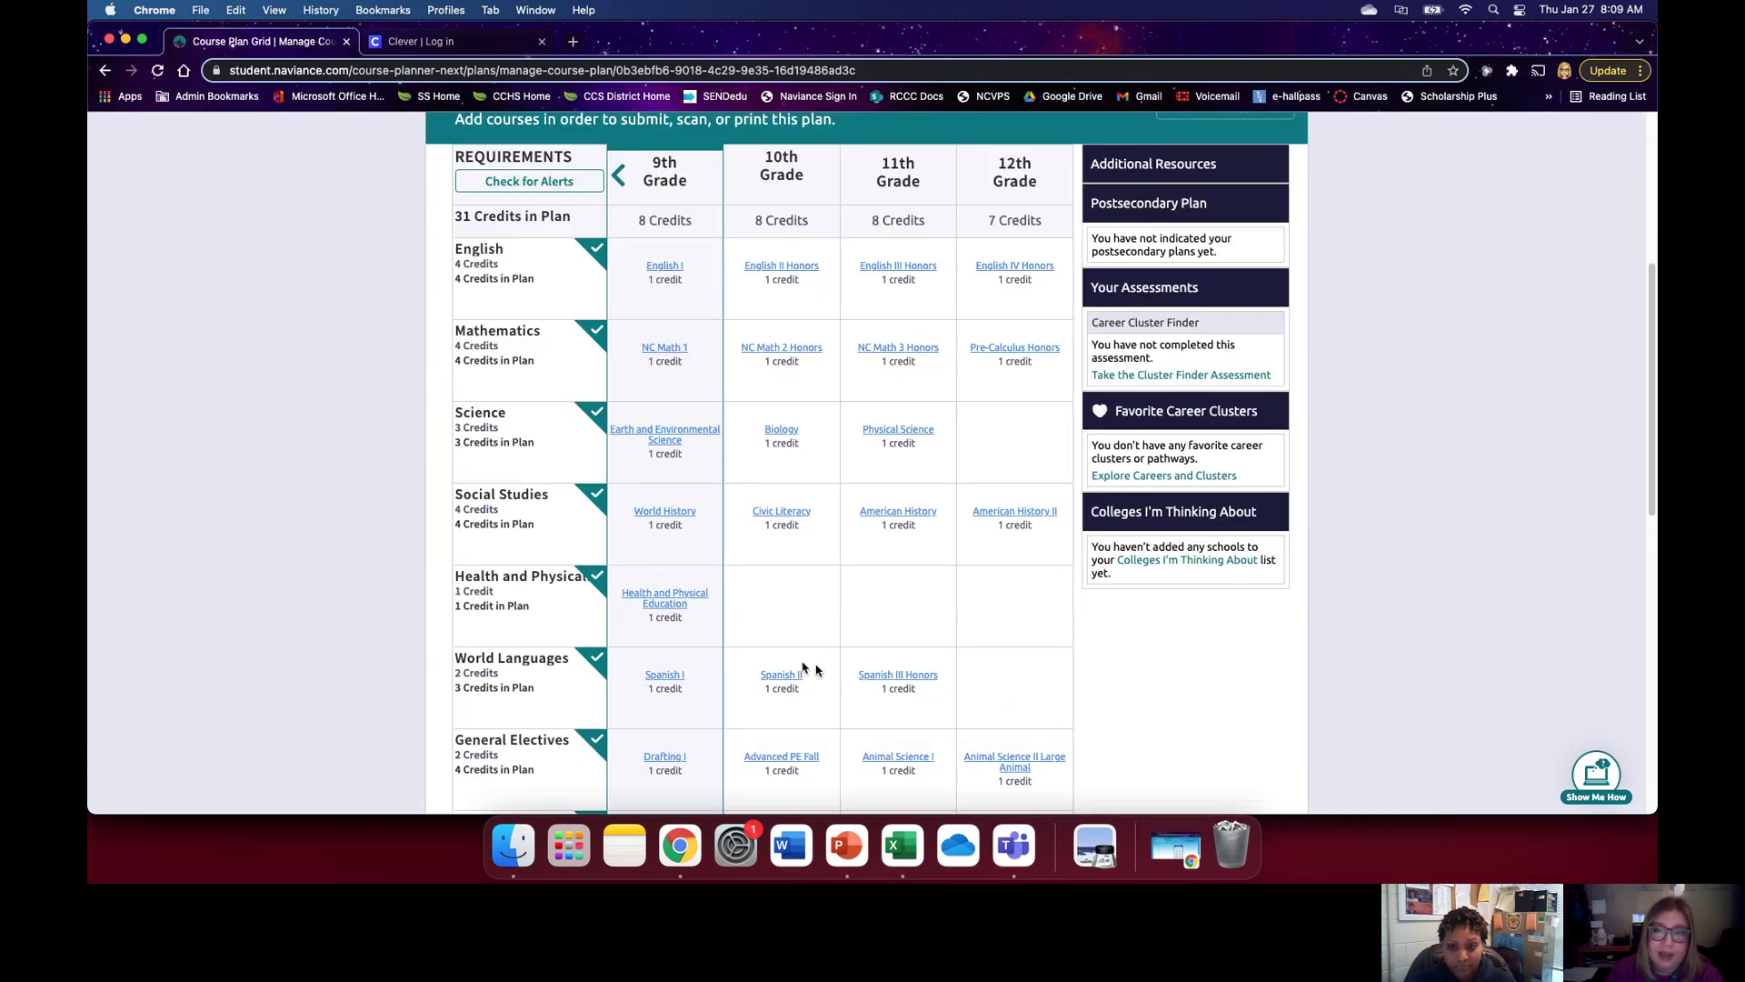
pyautogui.scroll(6, 810, 670)
pyautogui.moveTo(1247, 524)
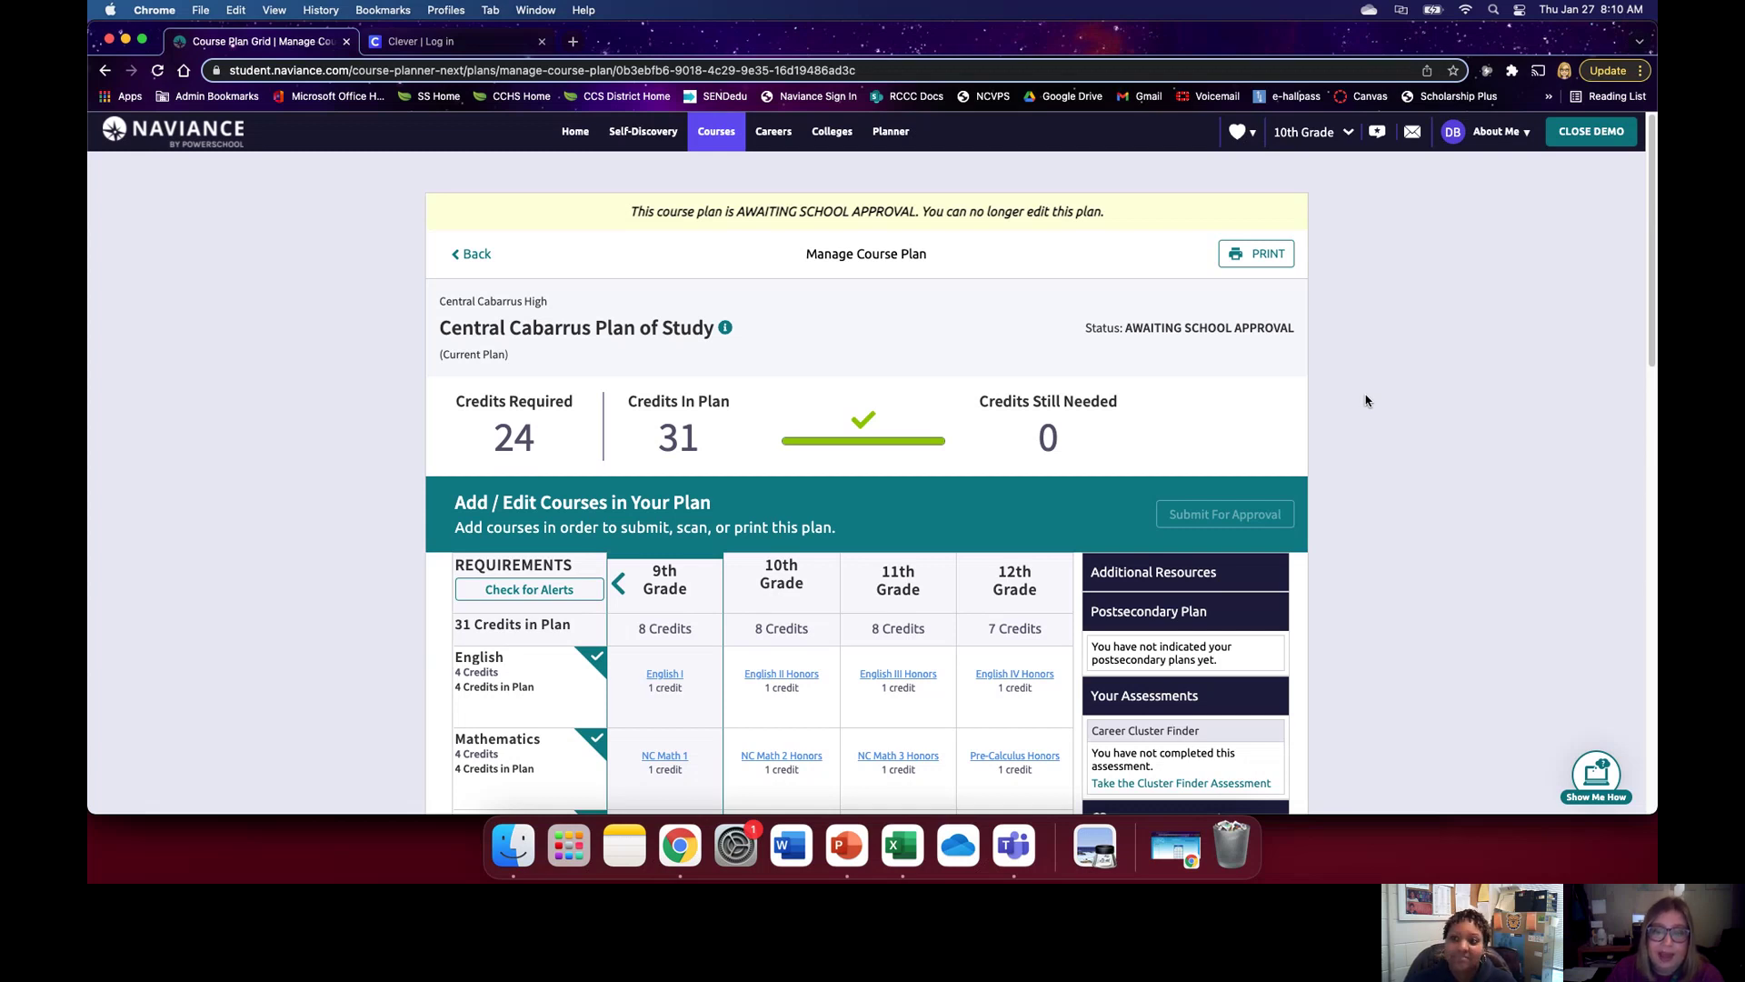
pyautogui.scroll(-3, 1366, 401)
pyautogui.scroll(3, 1365, 400)
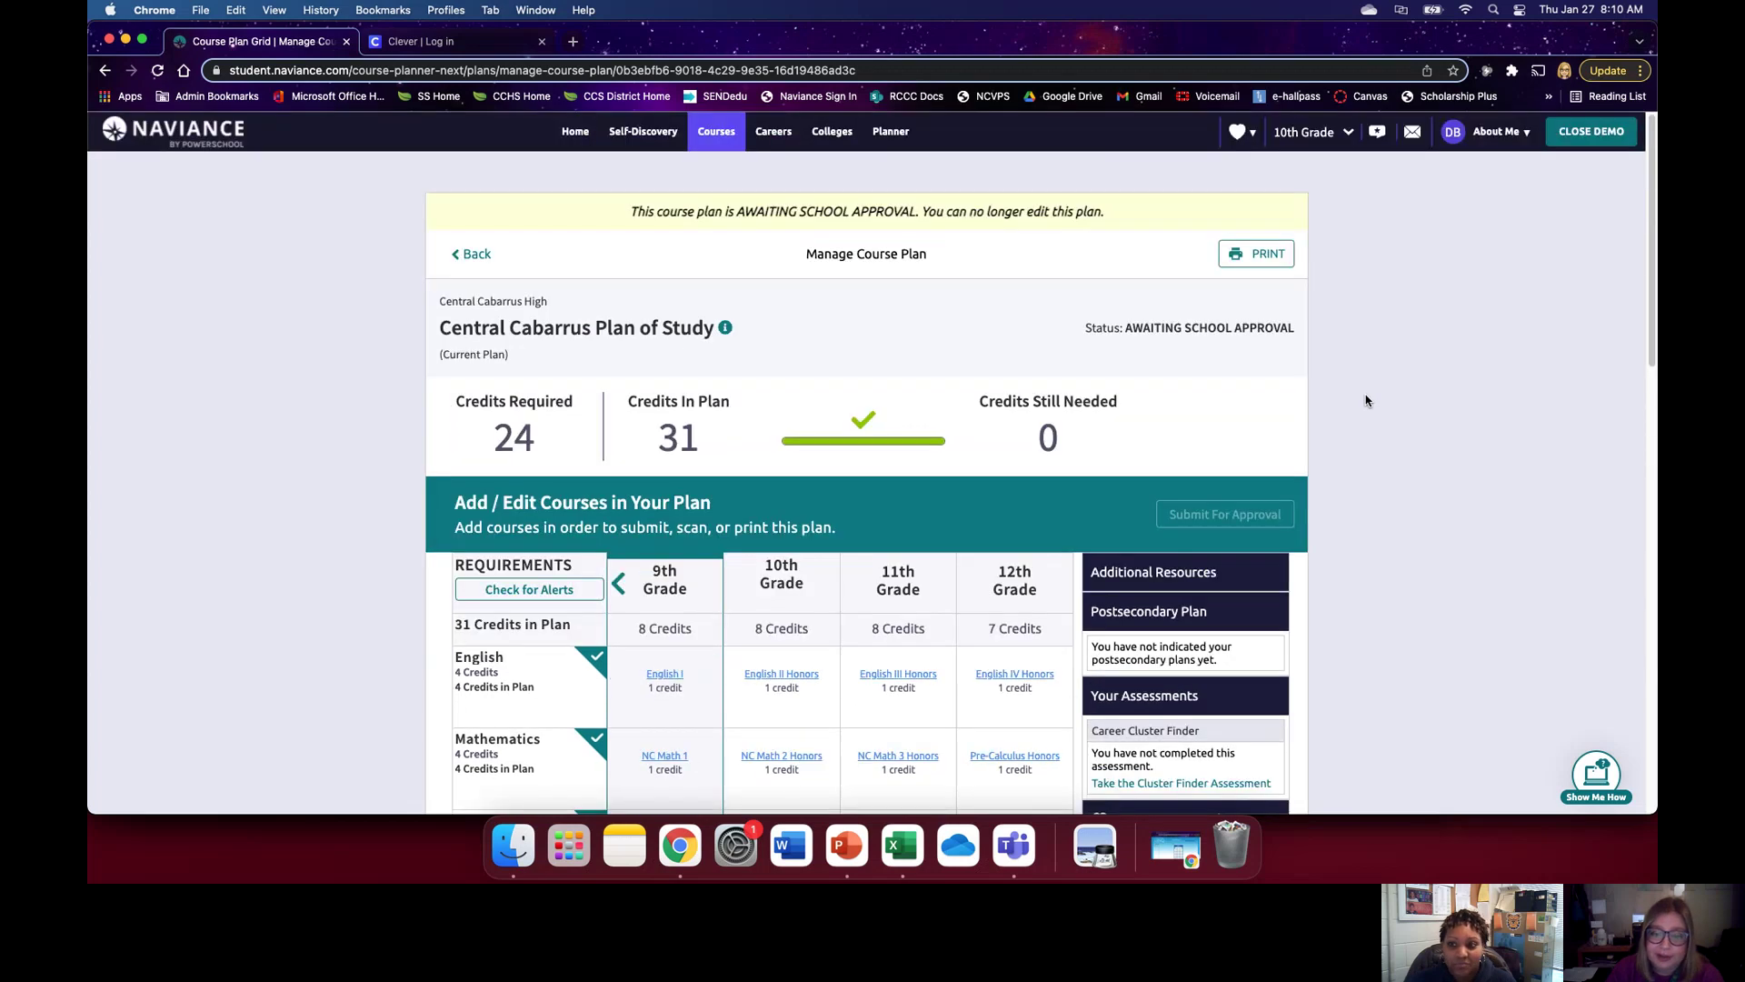